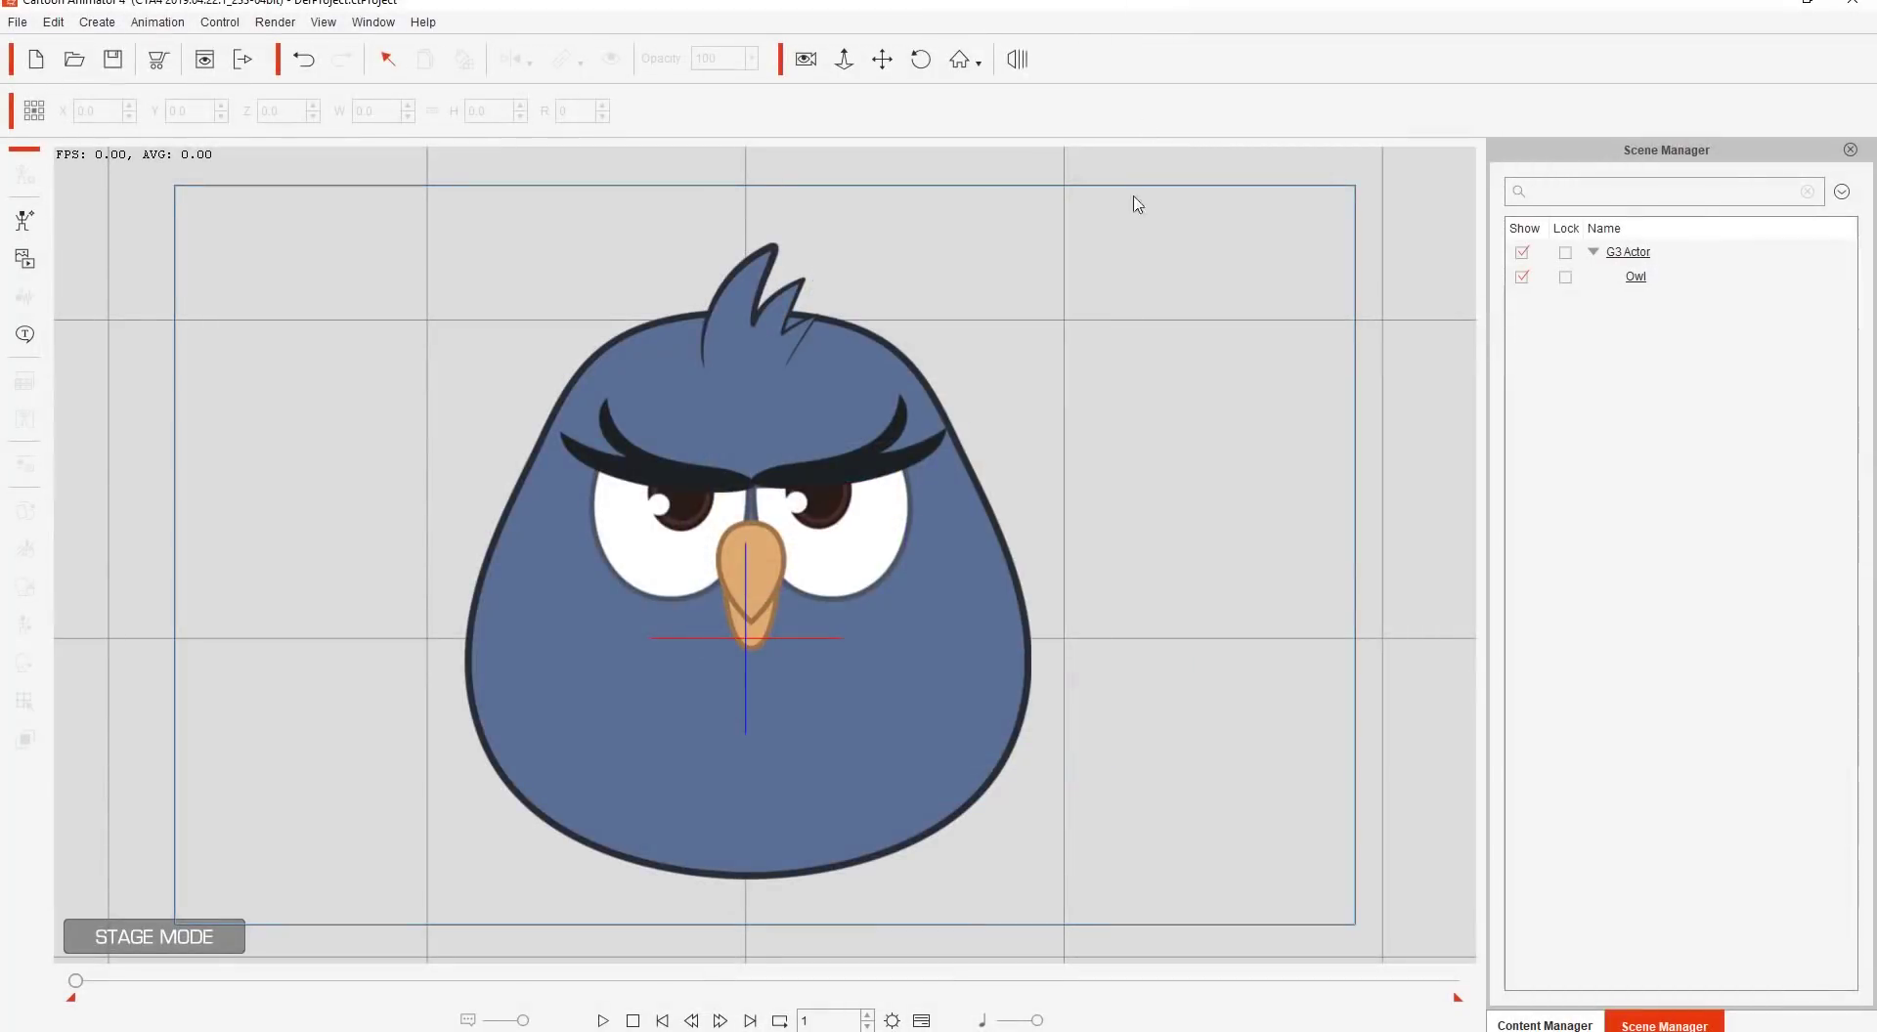
Step: Open the owl in Composer mode and launch the 360 Head Creator for its face
click(912, 651)
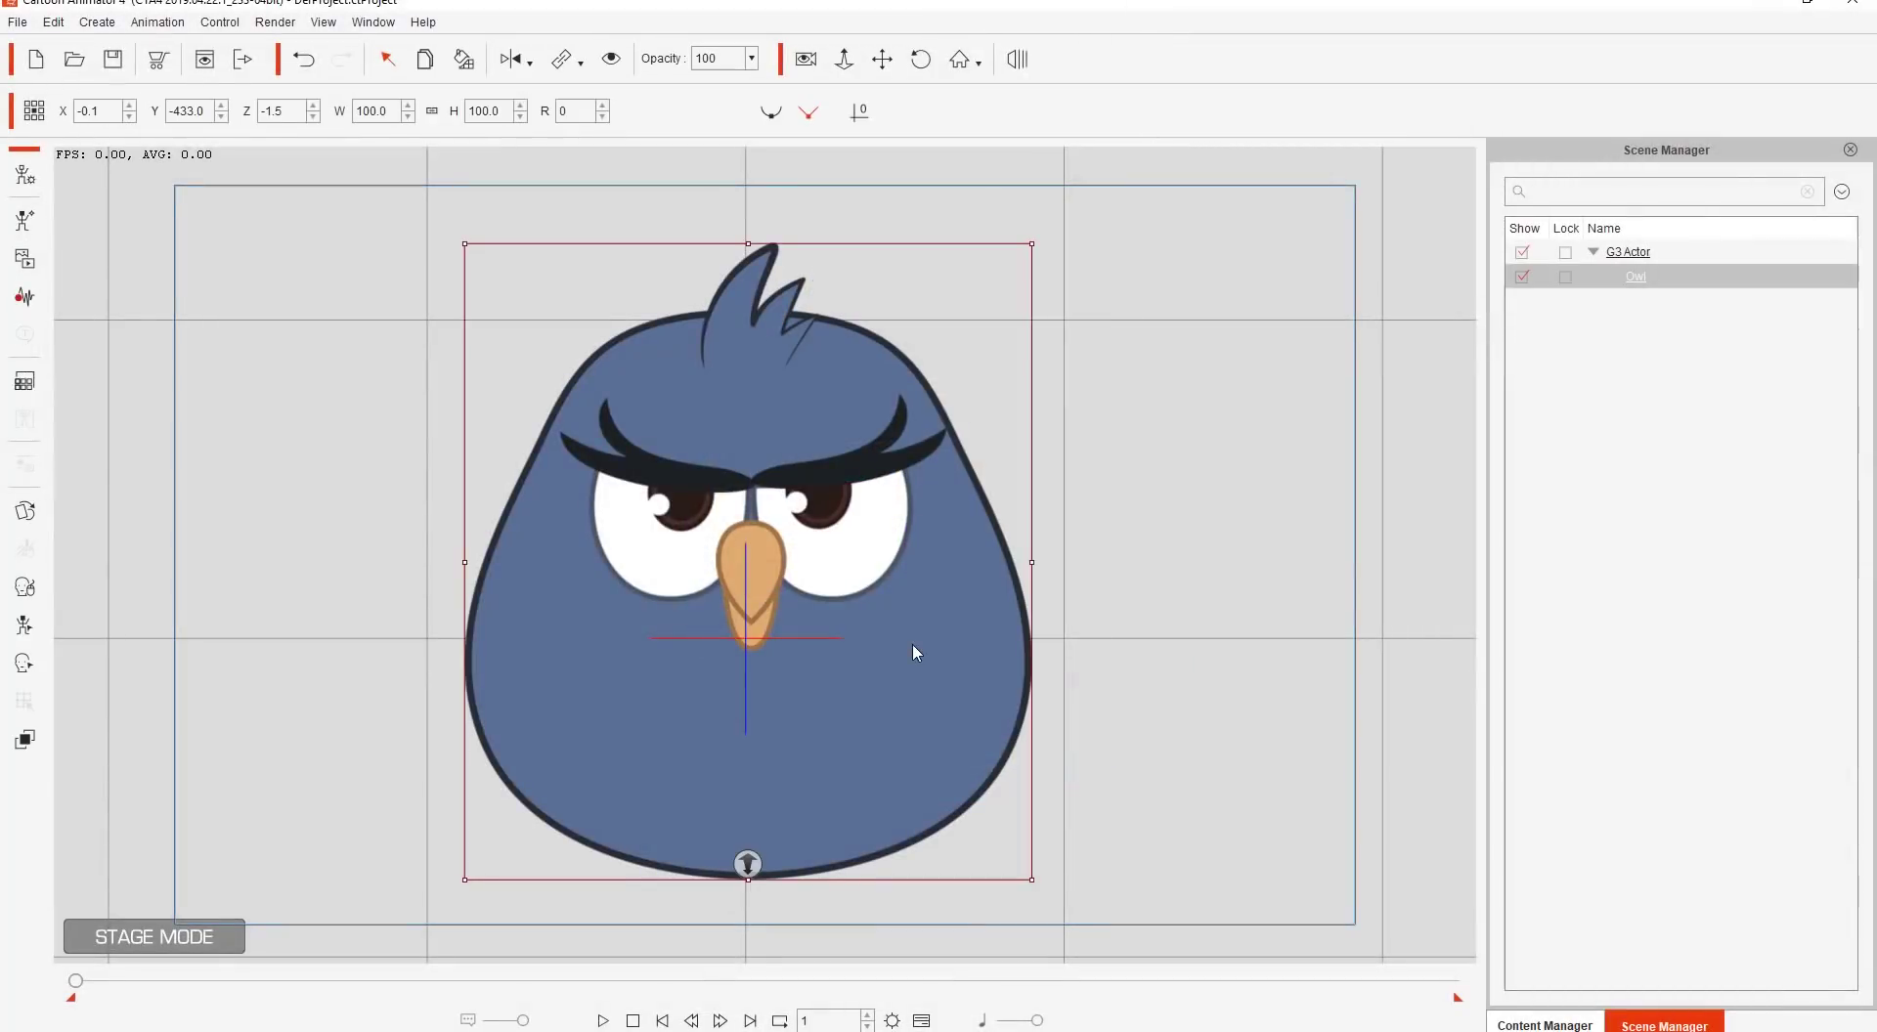
mouse_move(845, 695)
mouse_down()
mouse_move(884, 700)
mouse_move(827, 696)
mouse_up()
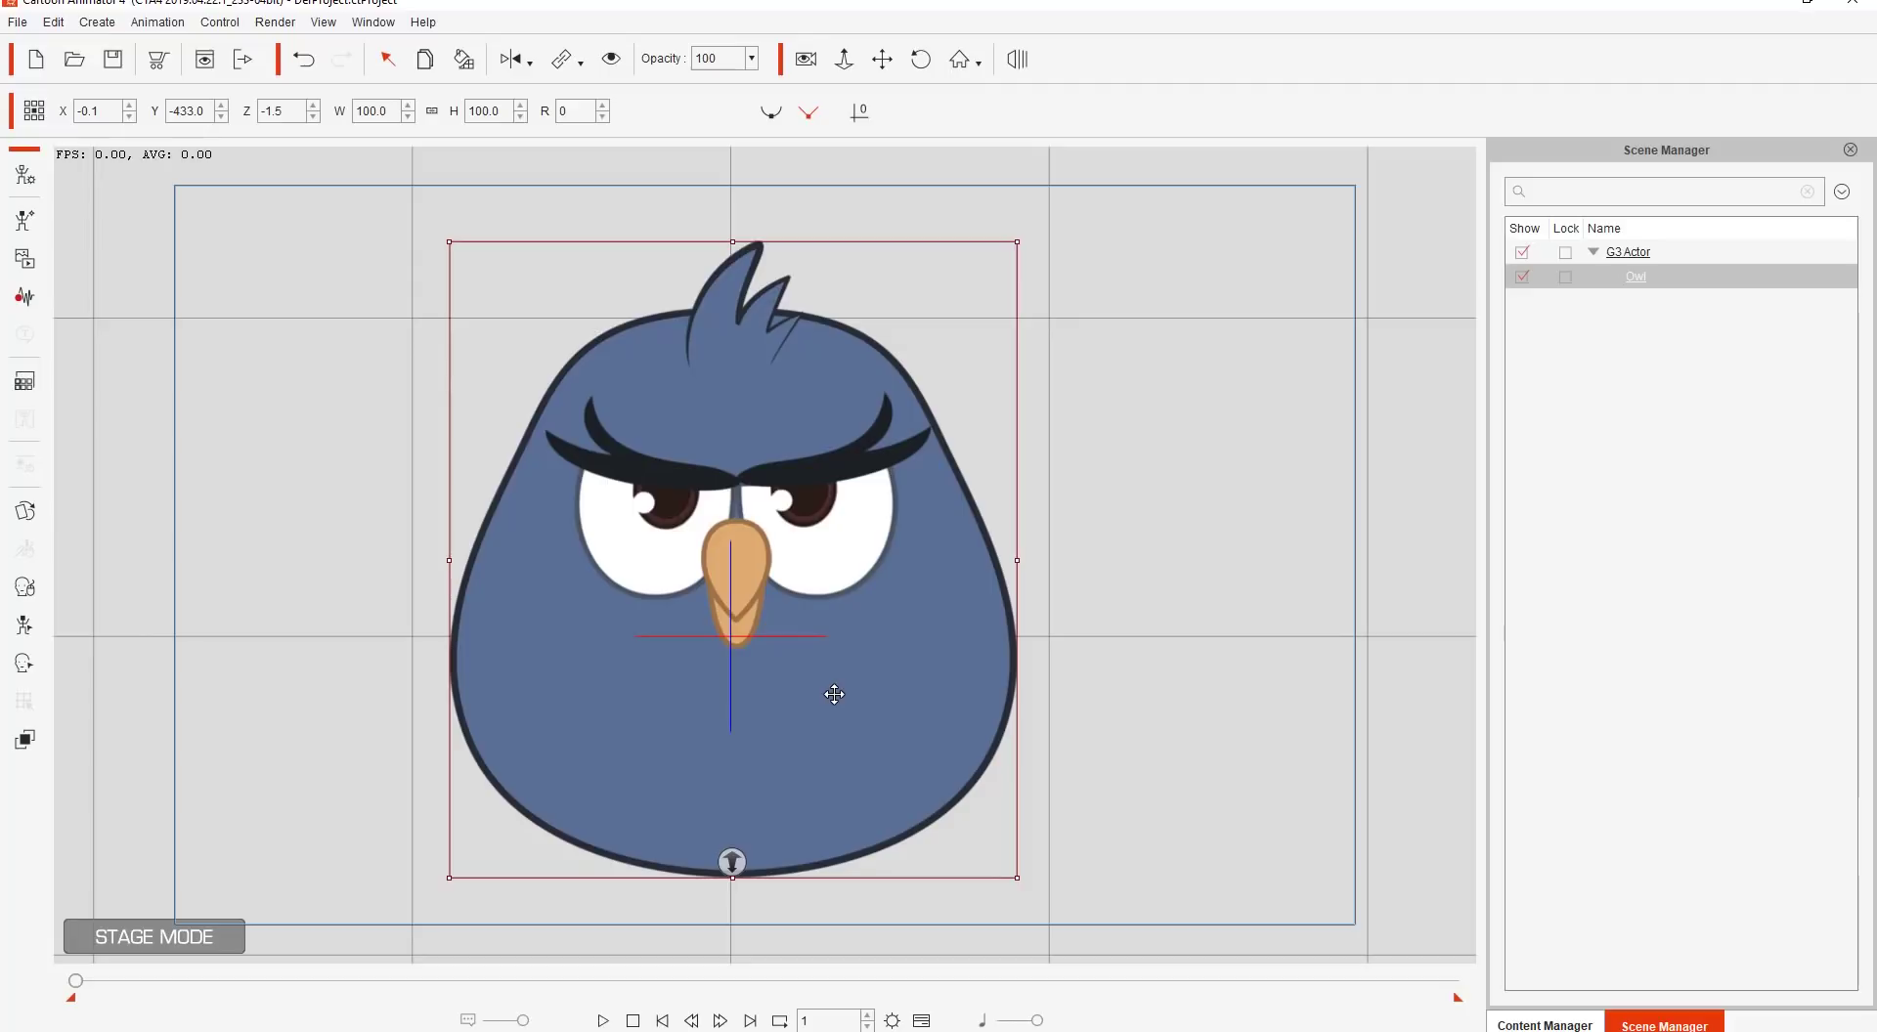
click(30, 184)
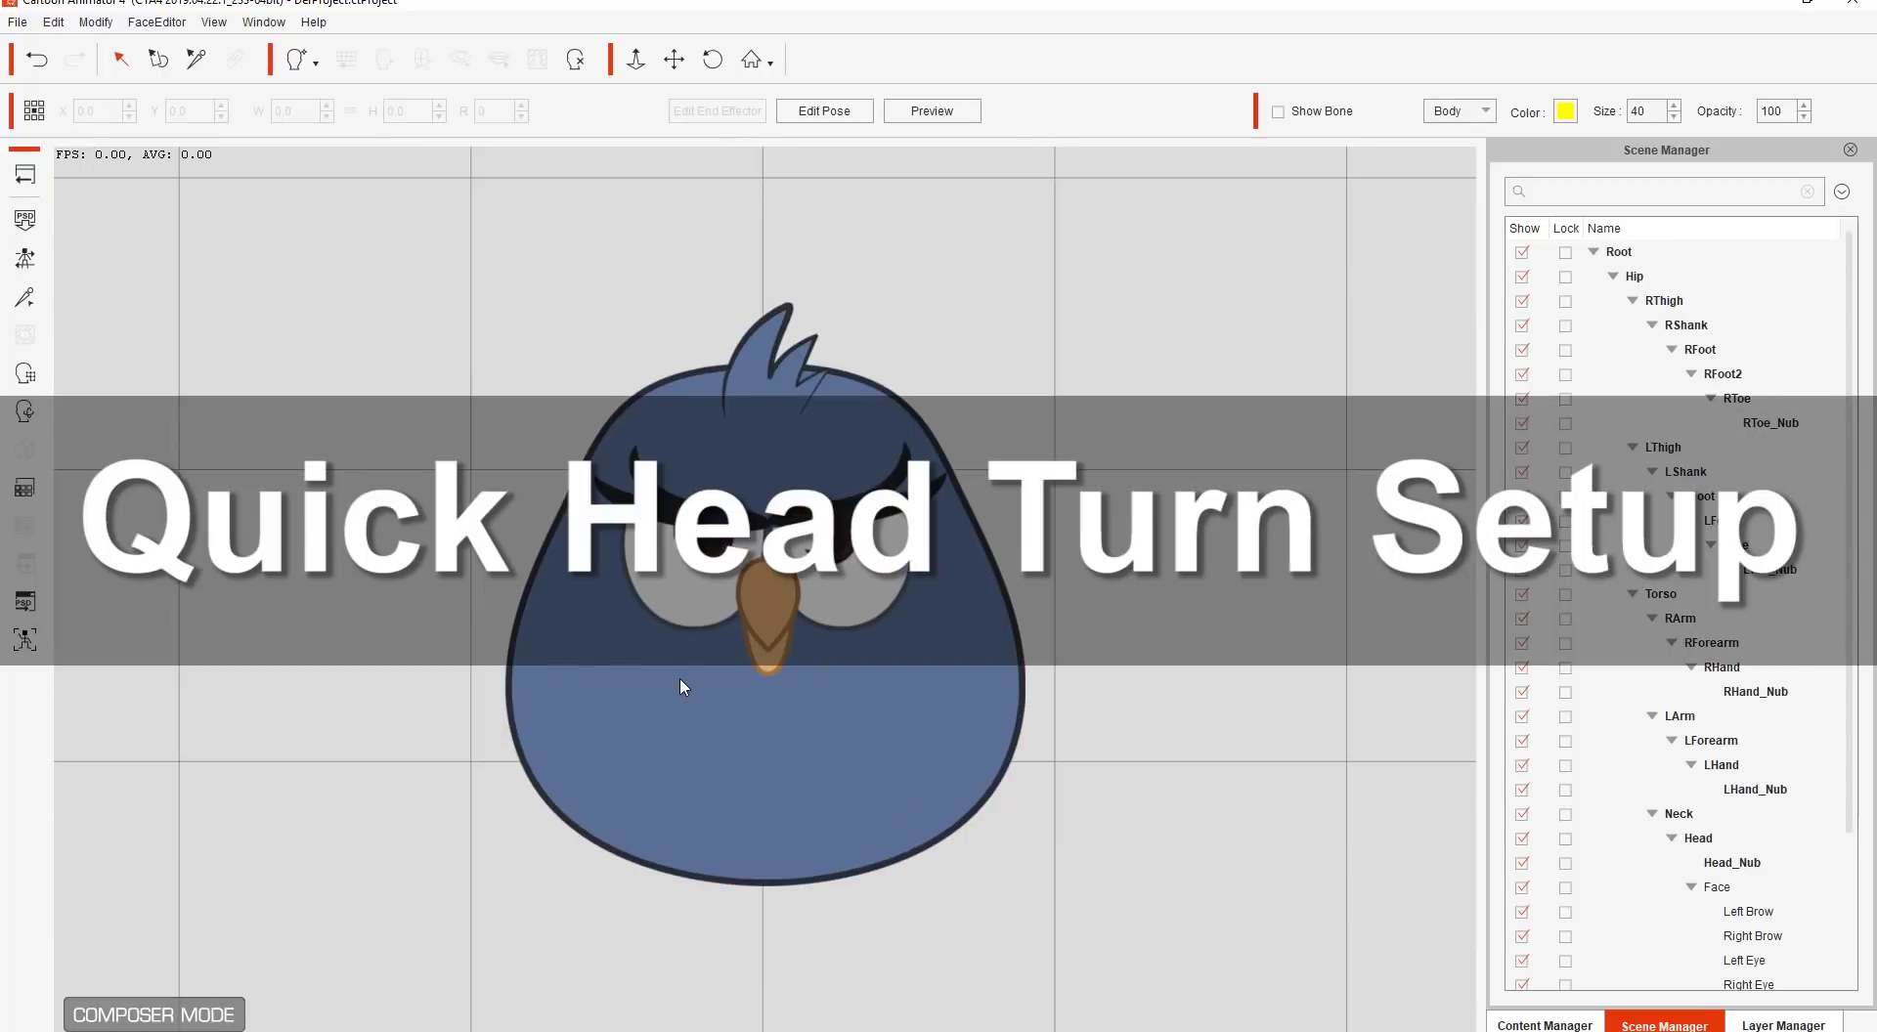
click(680, 678)
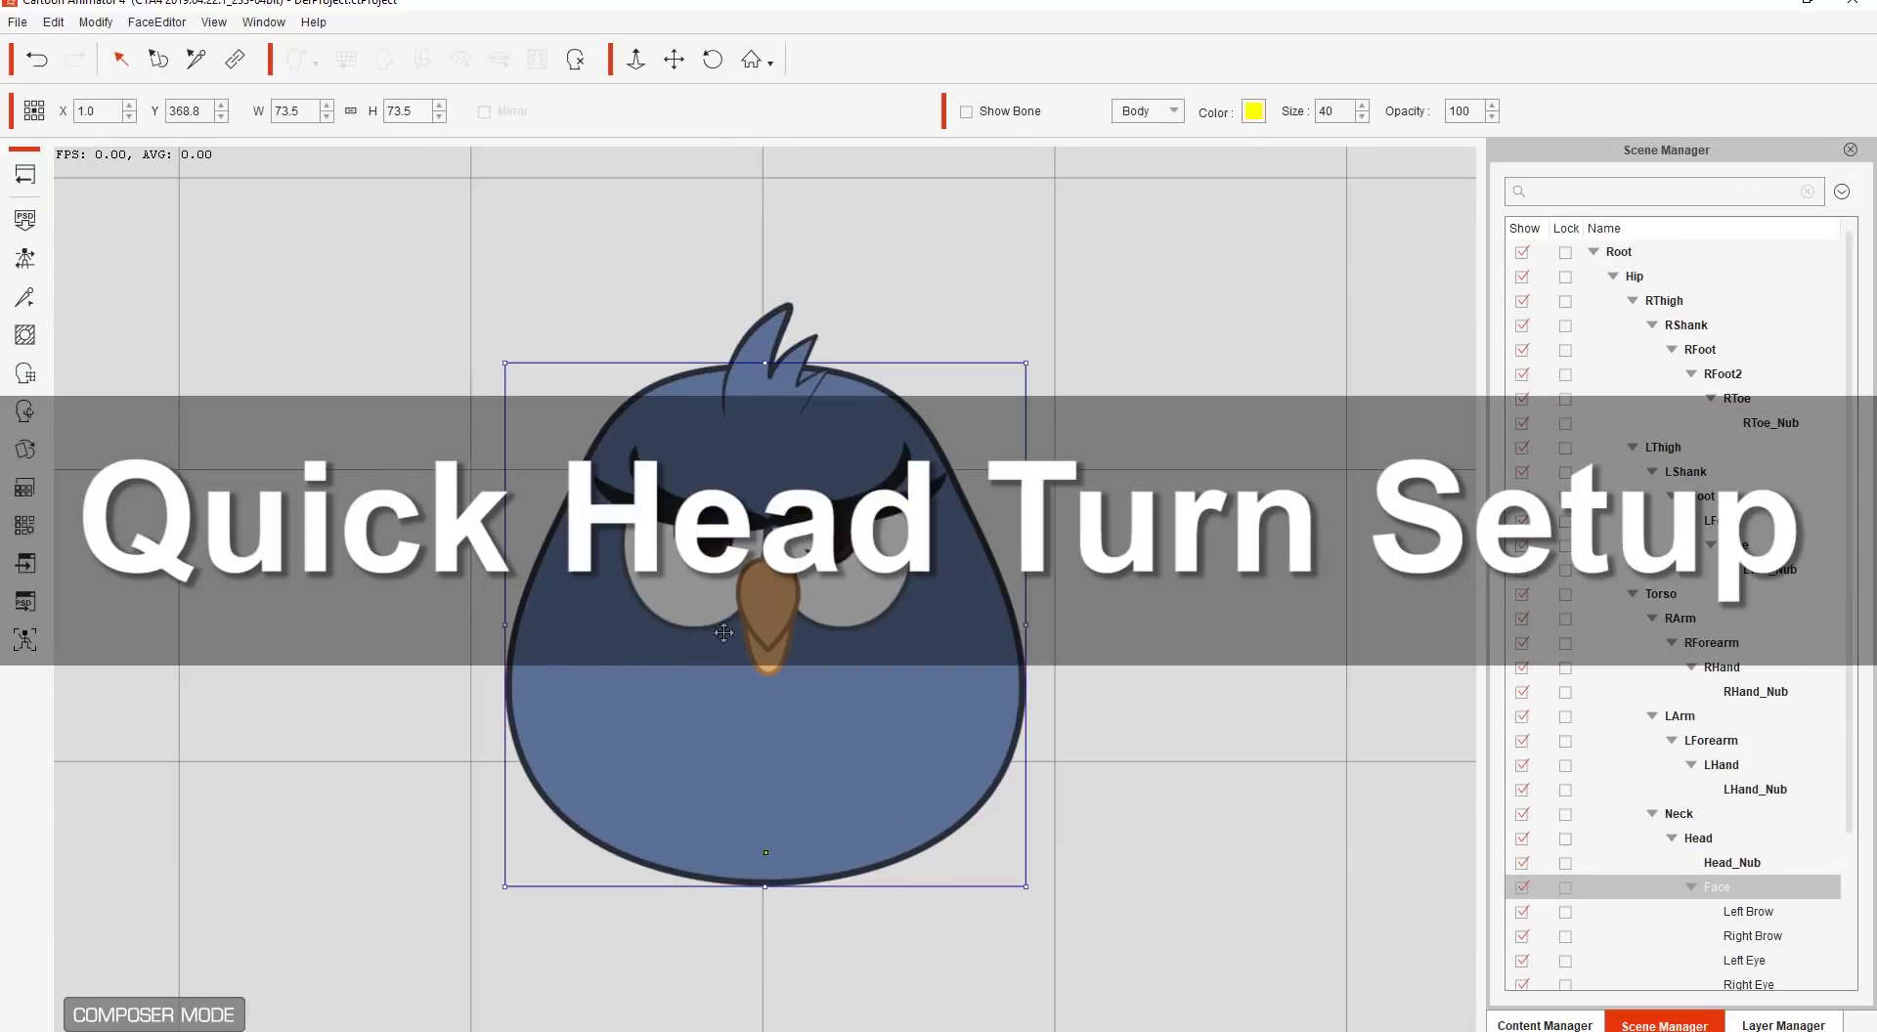
click(37, 419)
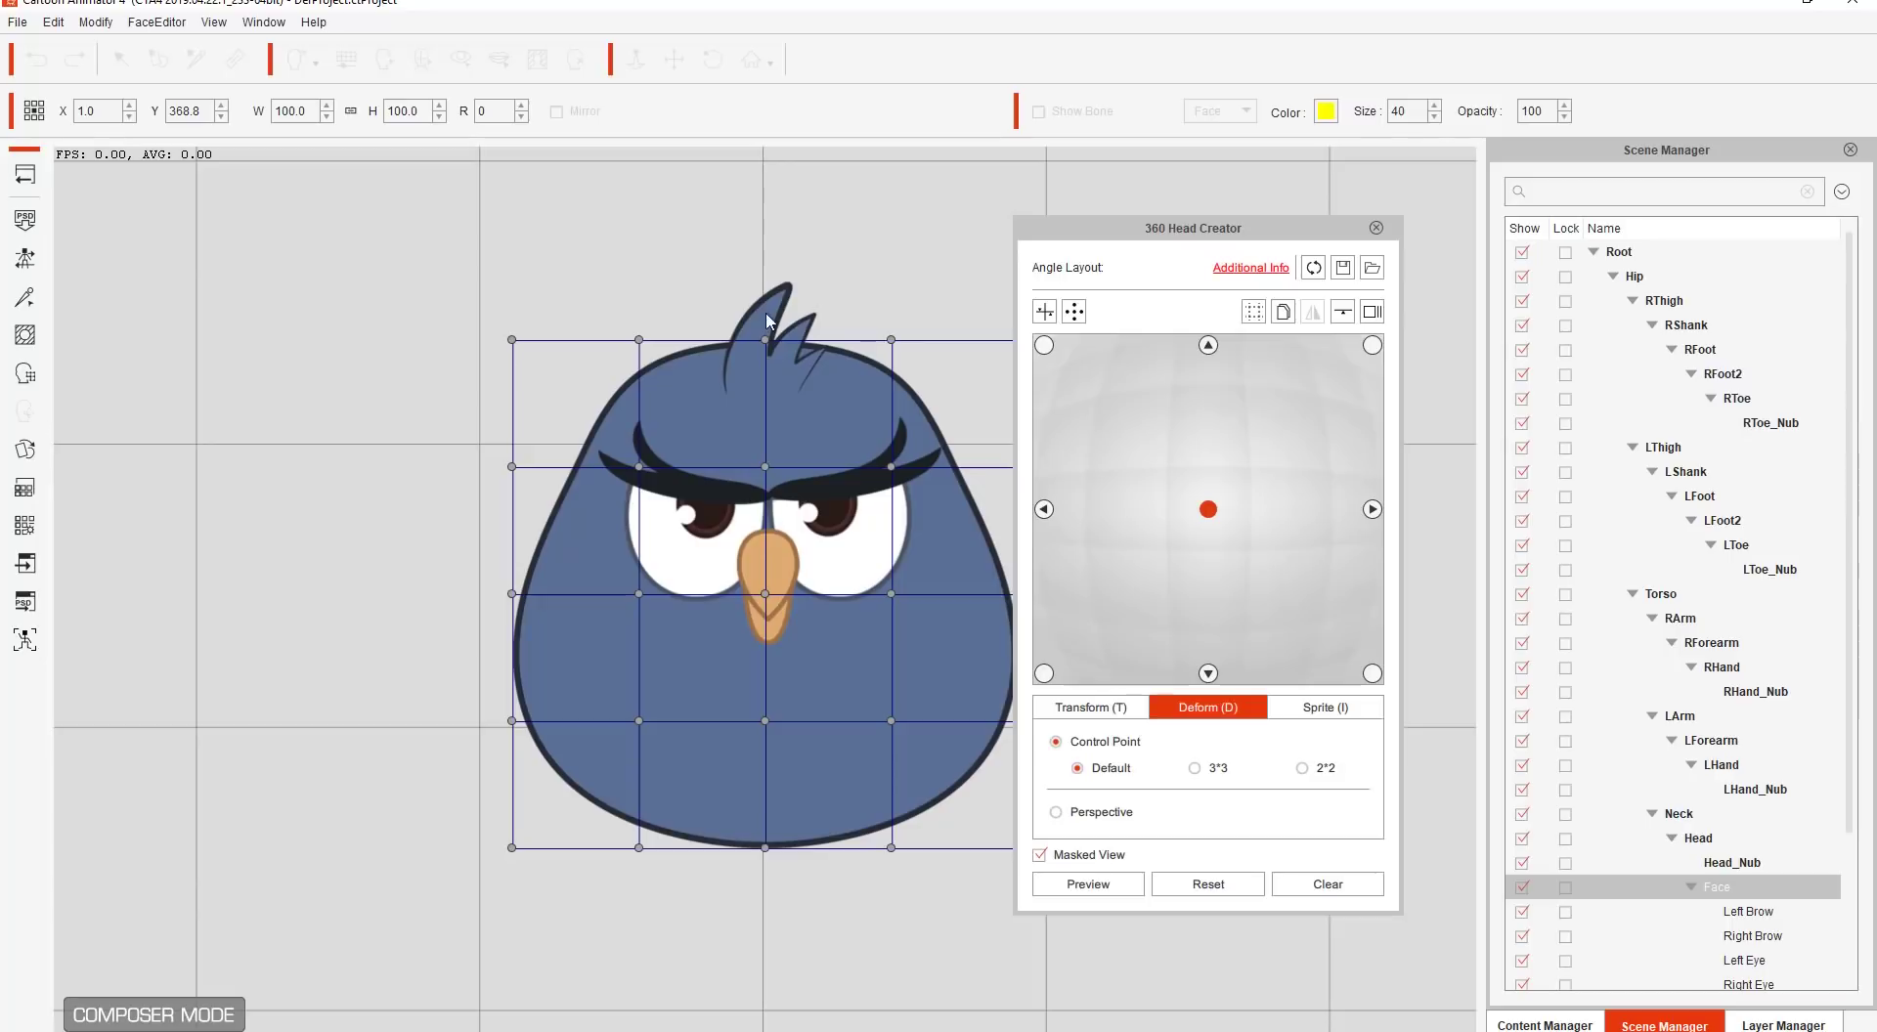
drag(1271, 236, 1325, 204)
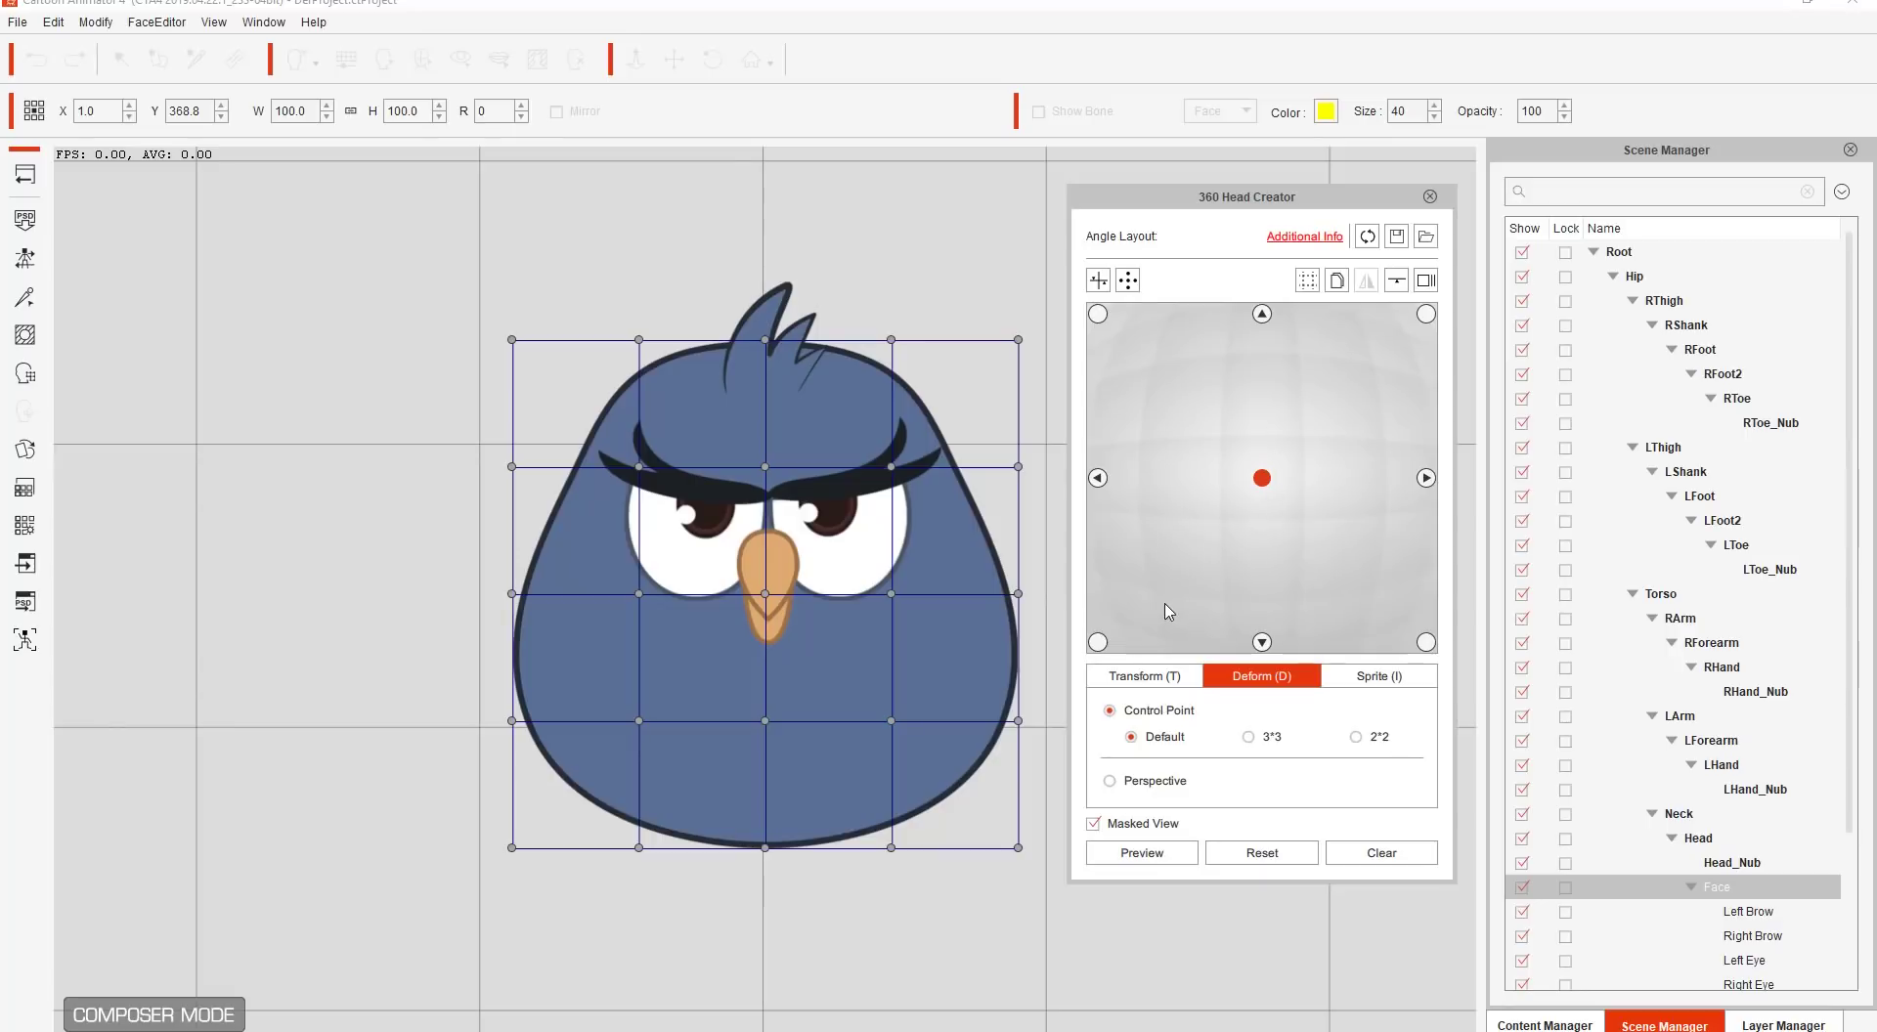
Step: Look at the Quick Head Turn Setup without applying it, and preview the head in the 360 Head Creator
click(1098, 282)
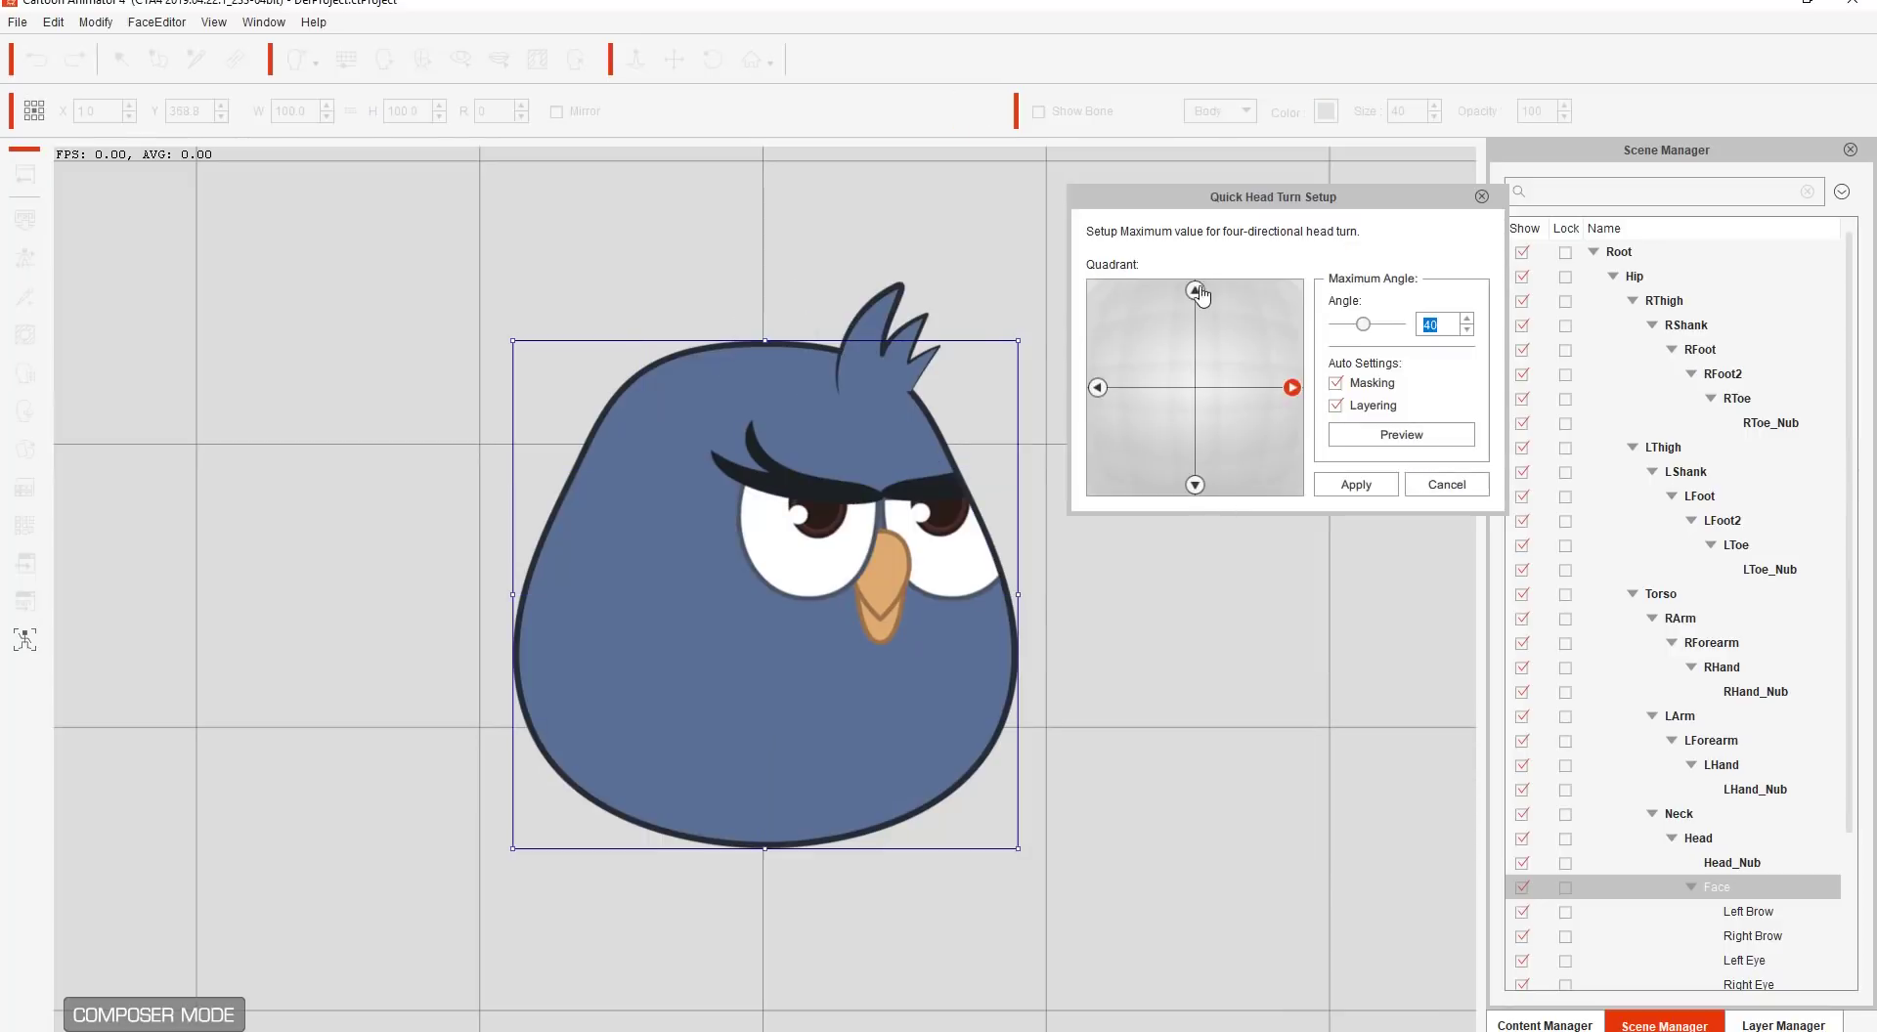
click(1454, 487)
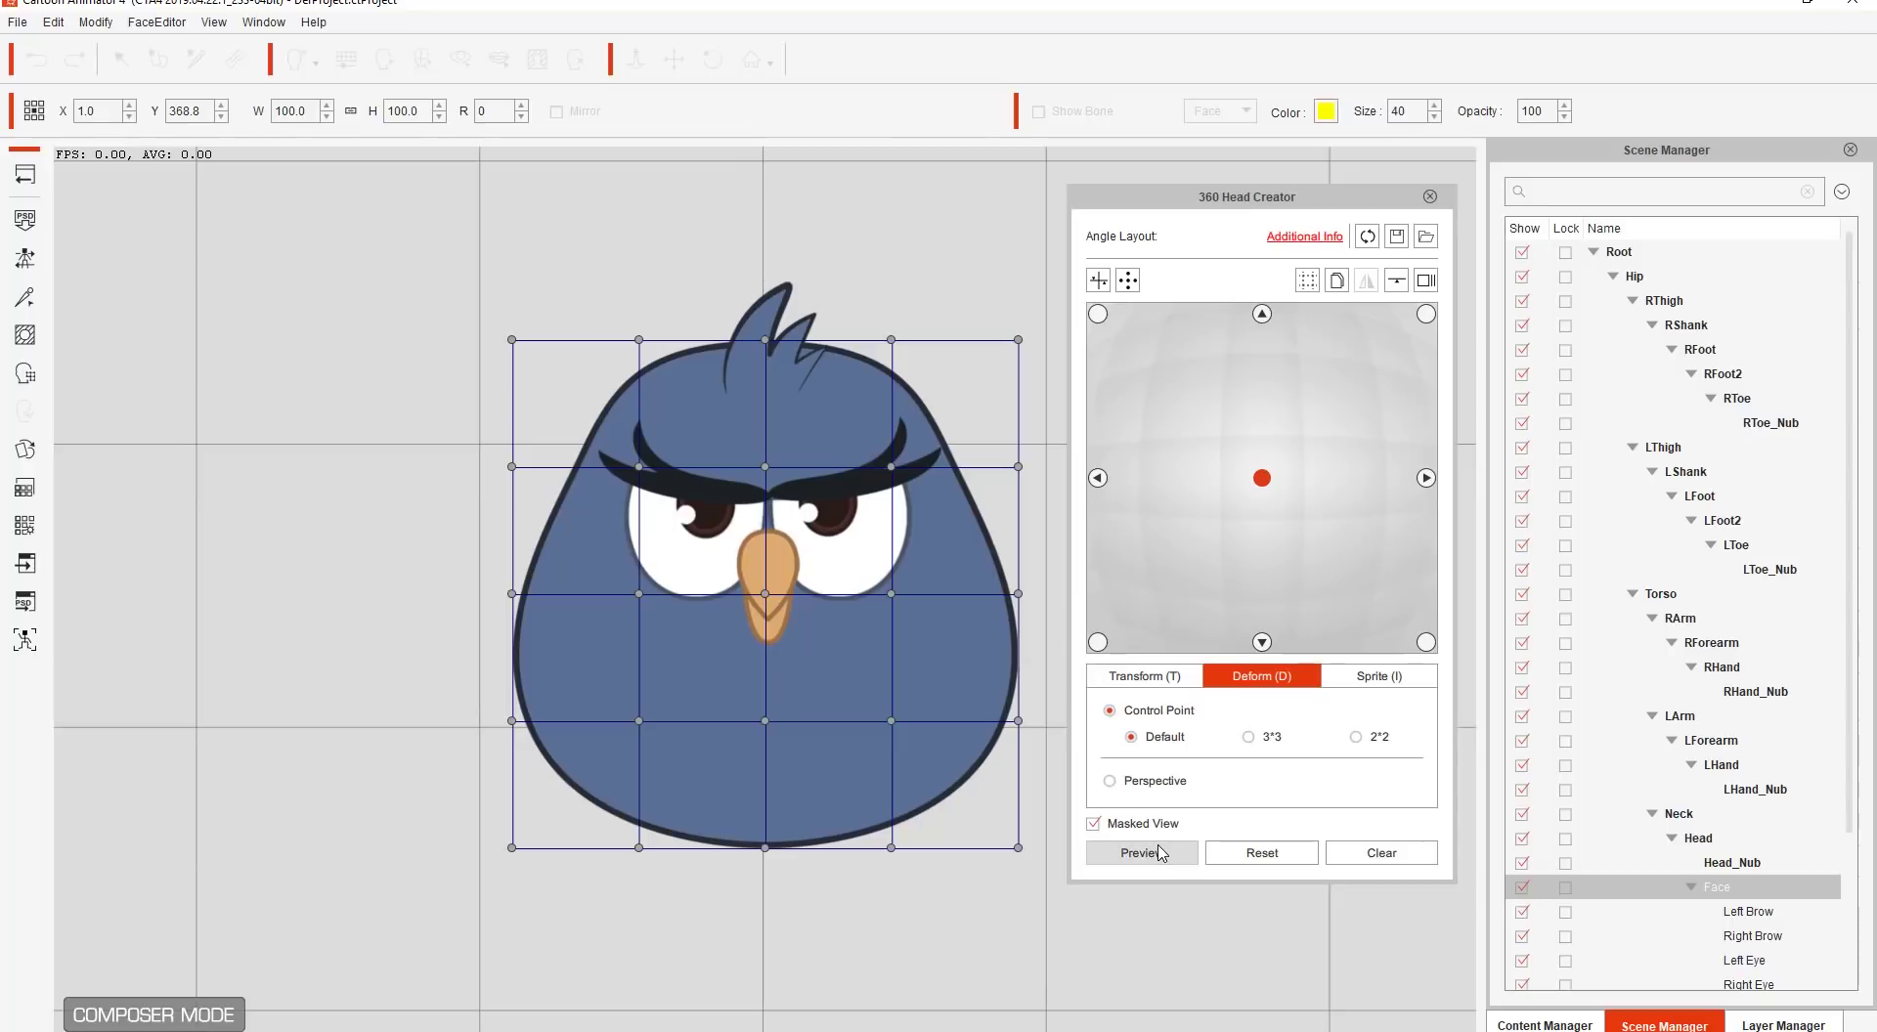
click(1162, 853)
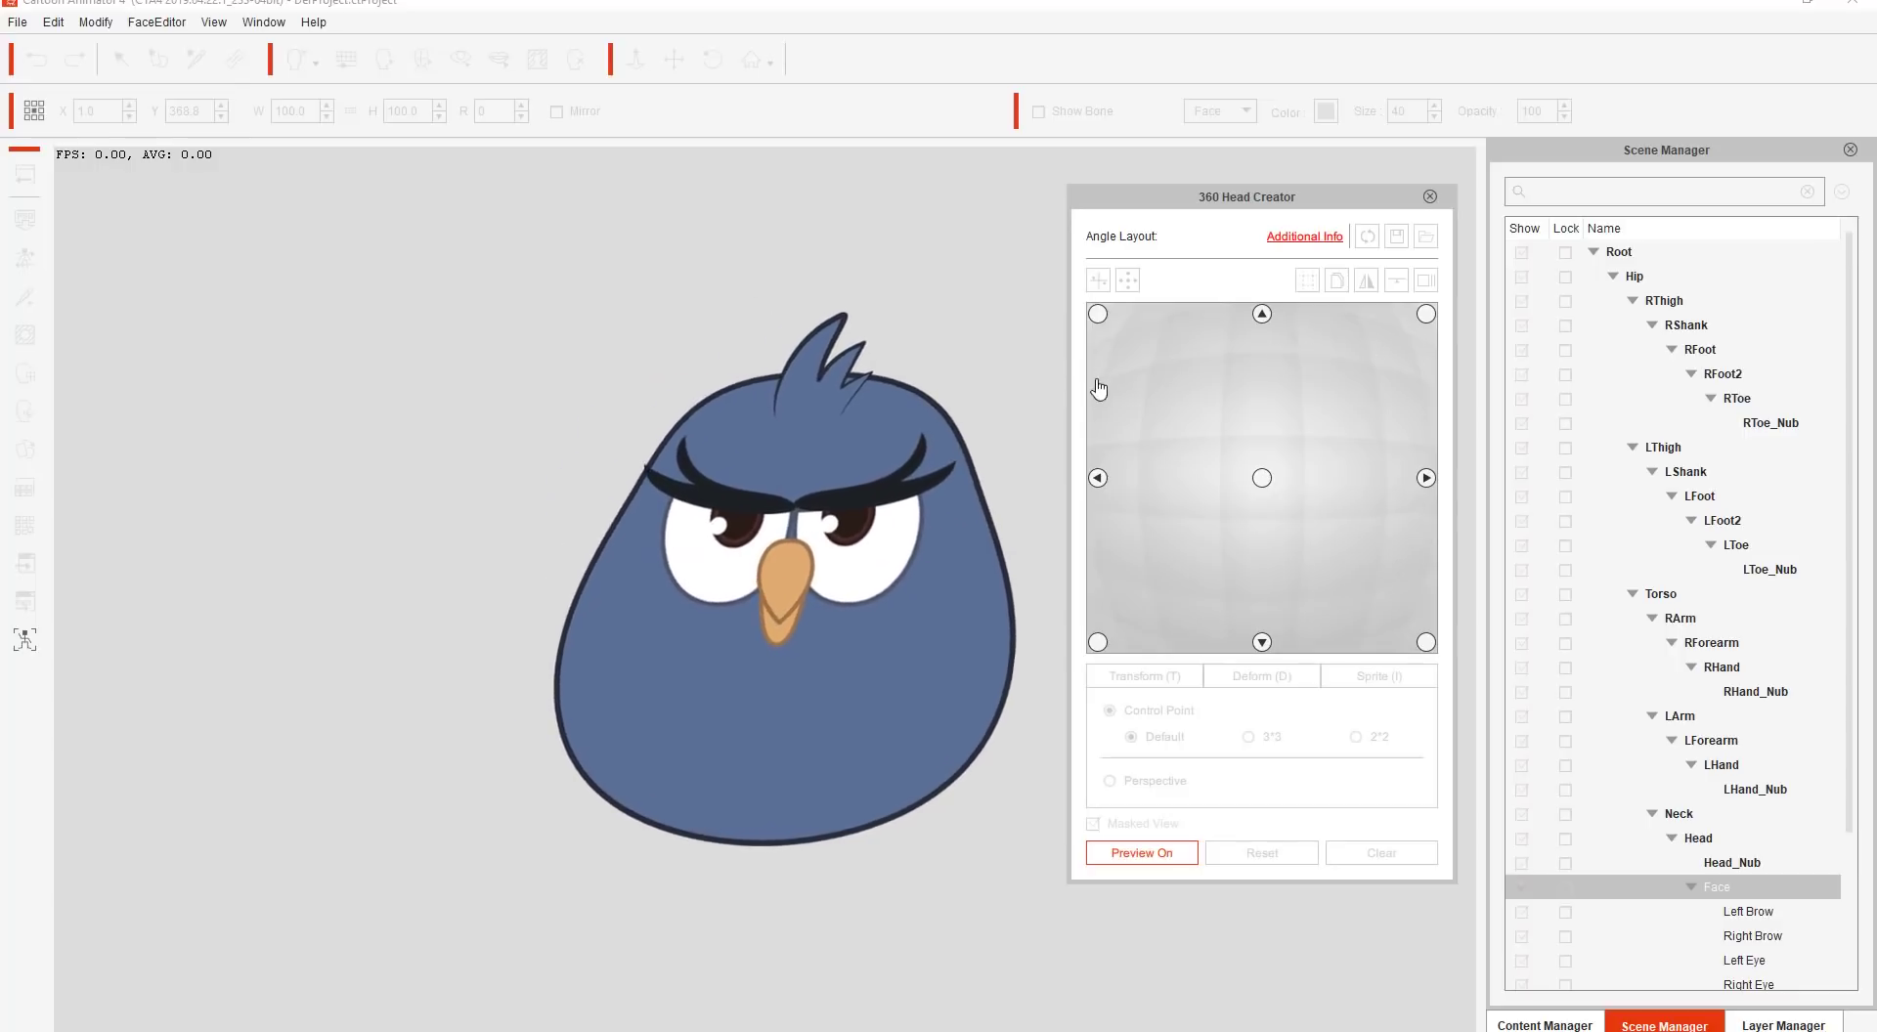
click(1156, 854)
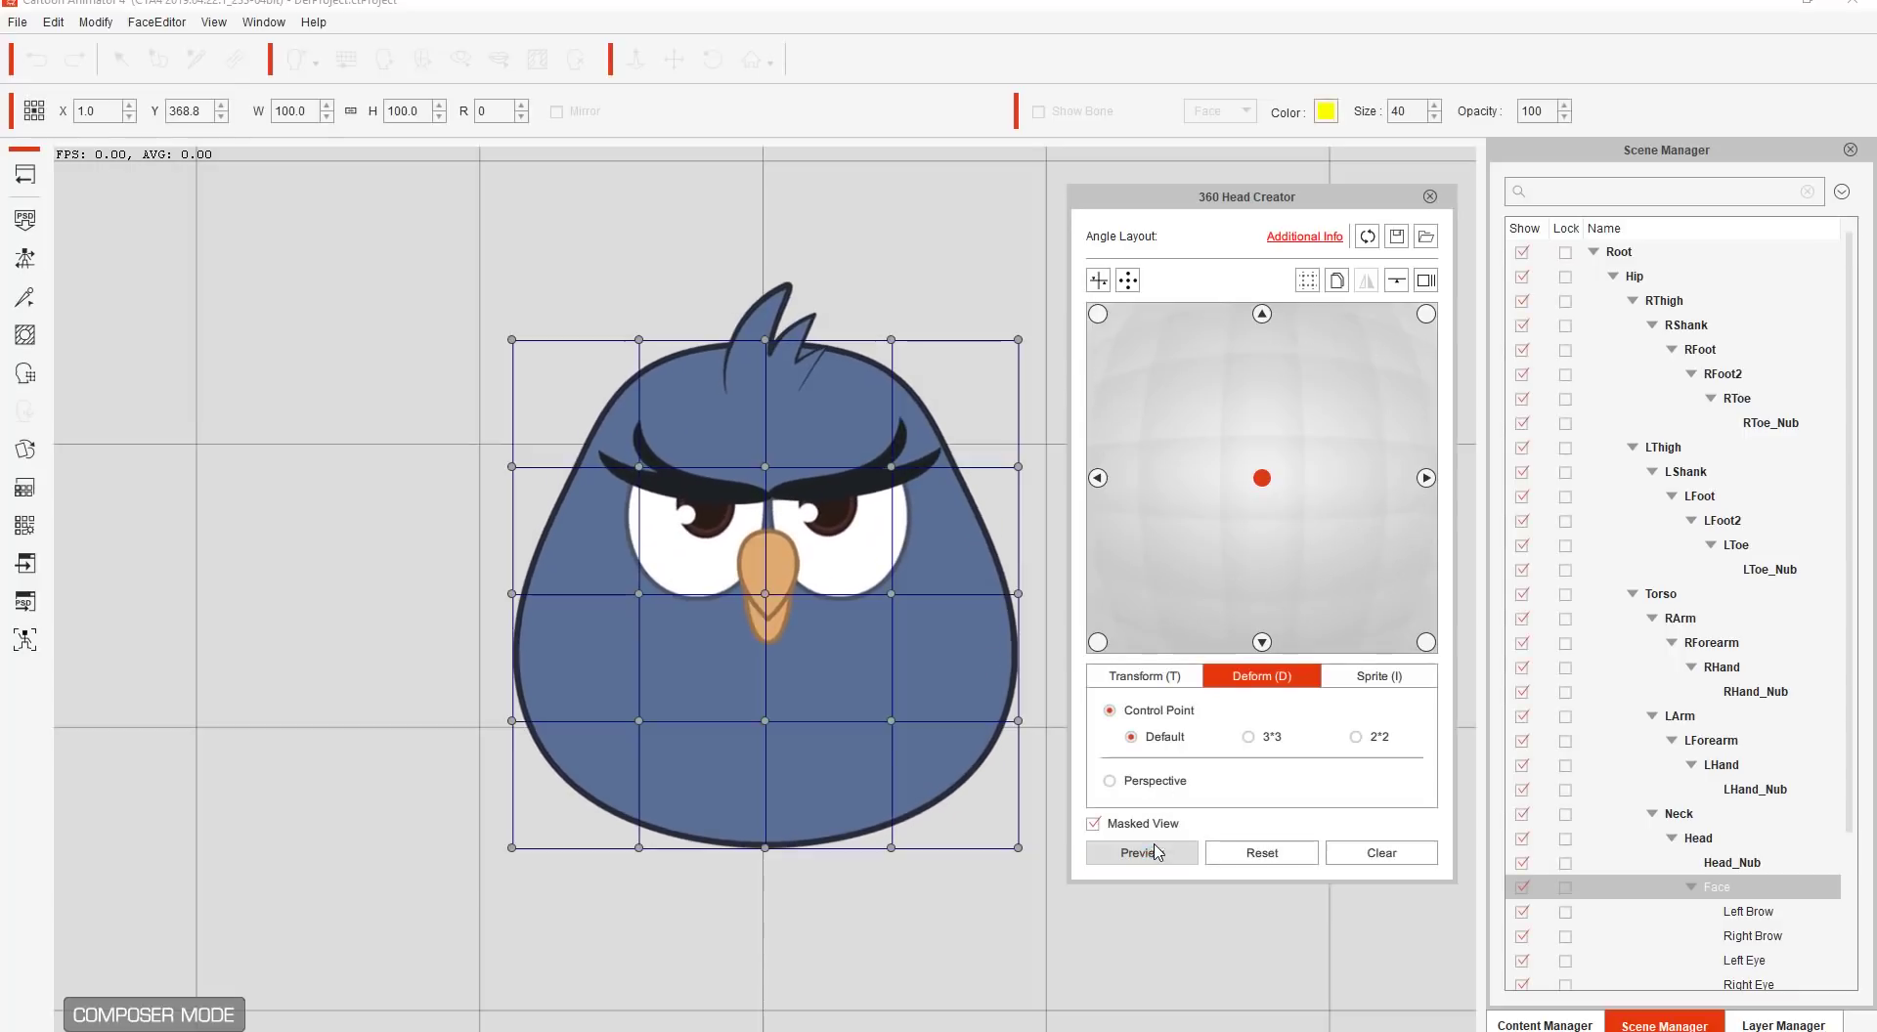
Step: Open the Quick Head Turn Setup and review the default head poses for the up, left, down and right directions
click(1100, 282)
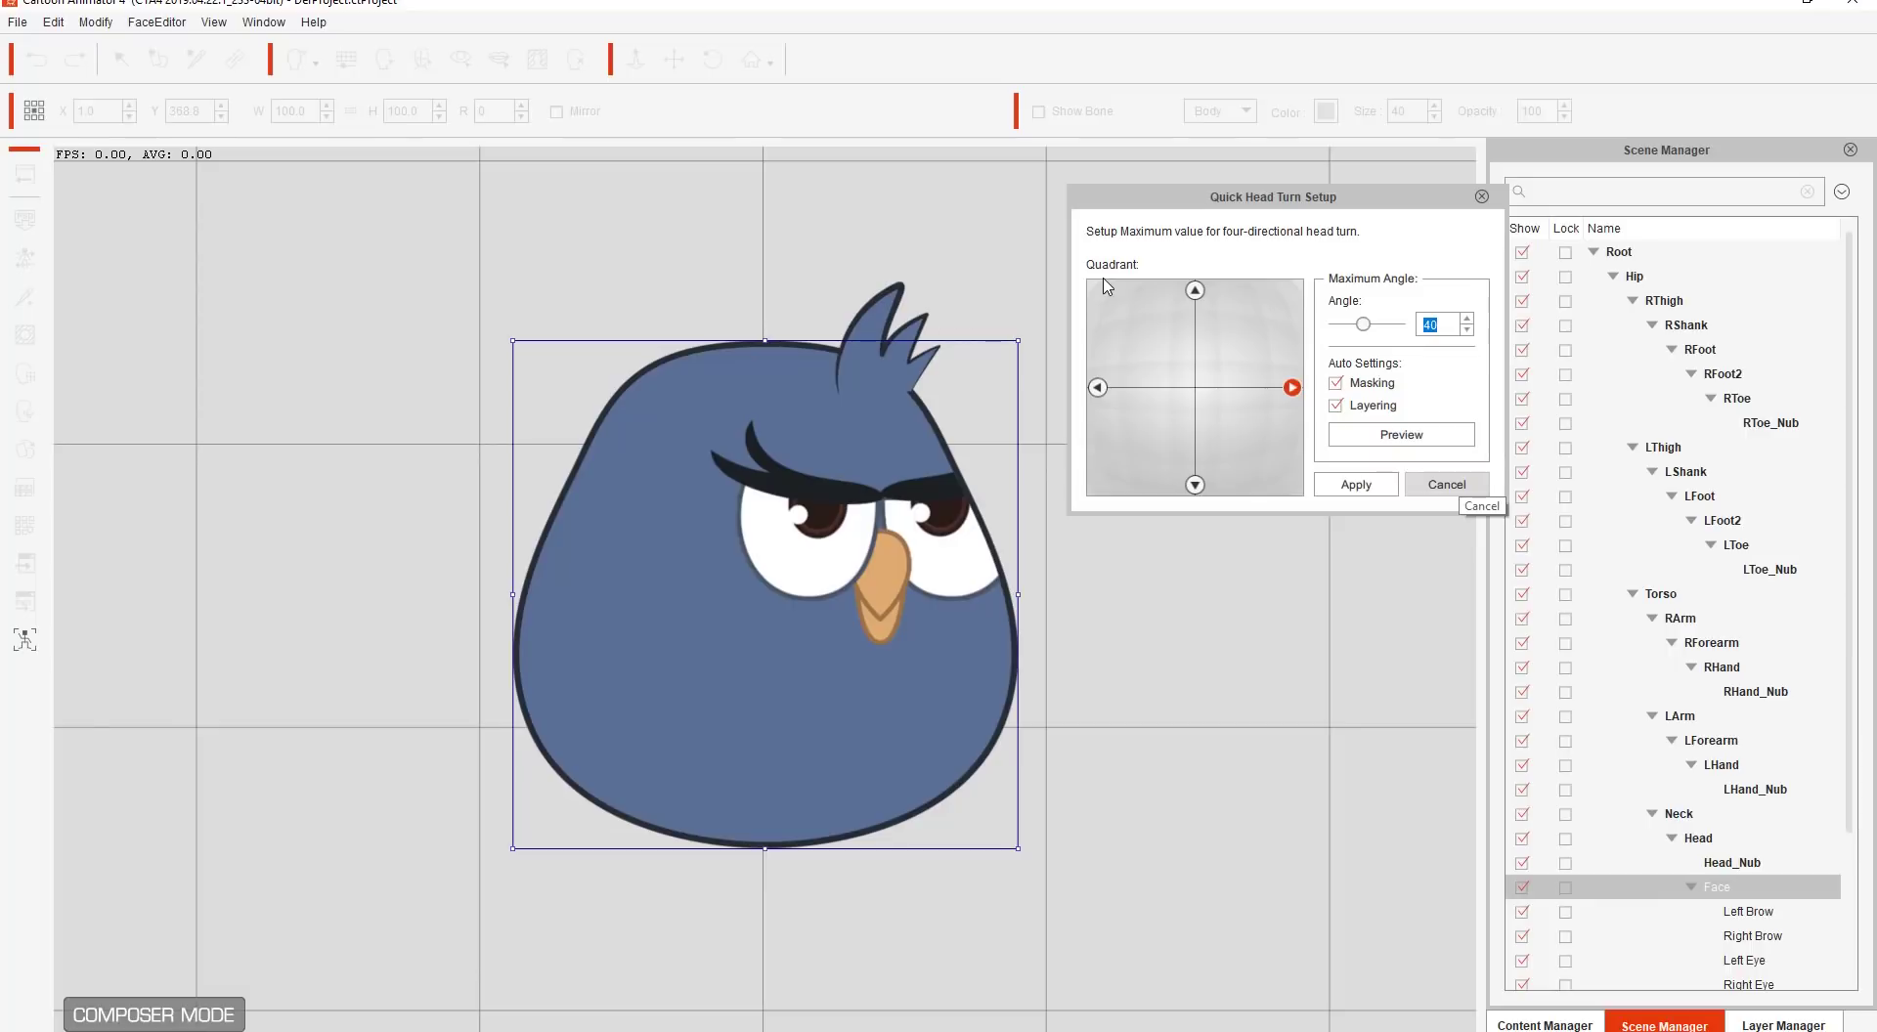
click(1195, 291)
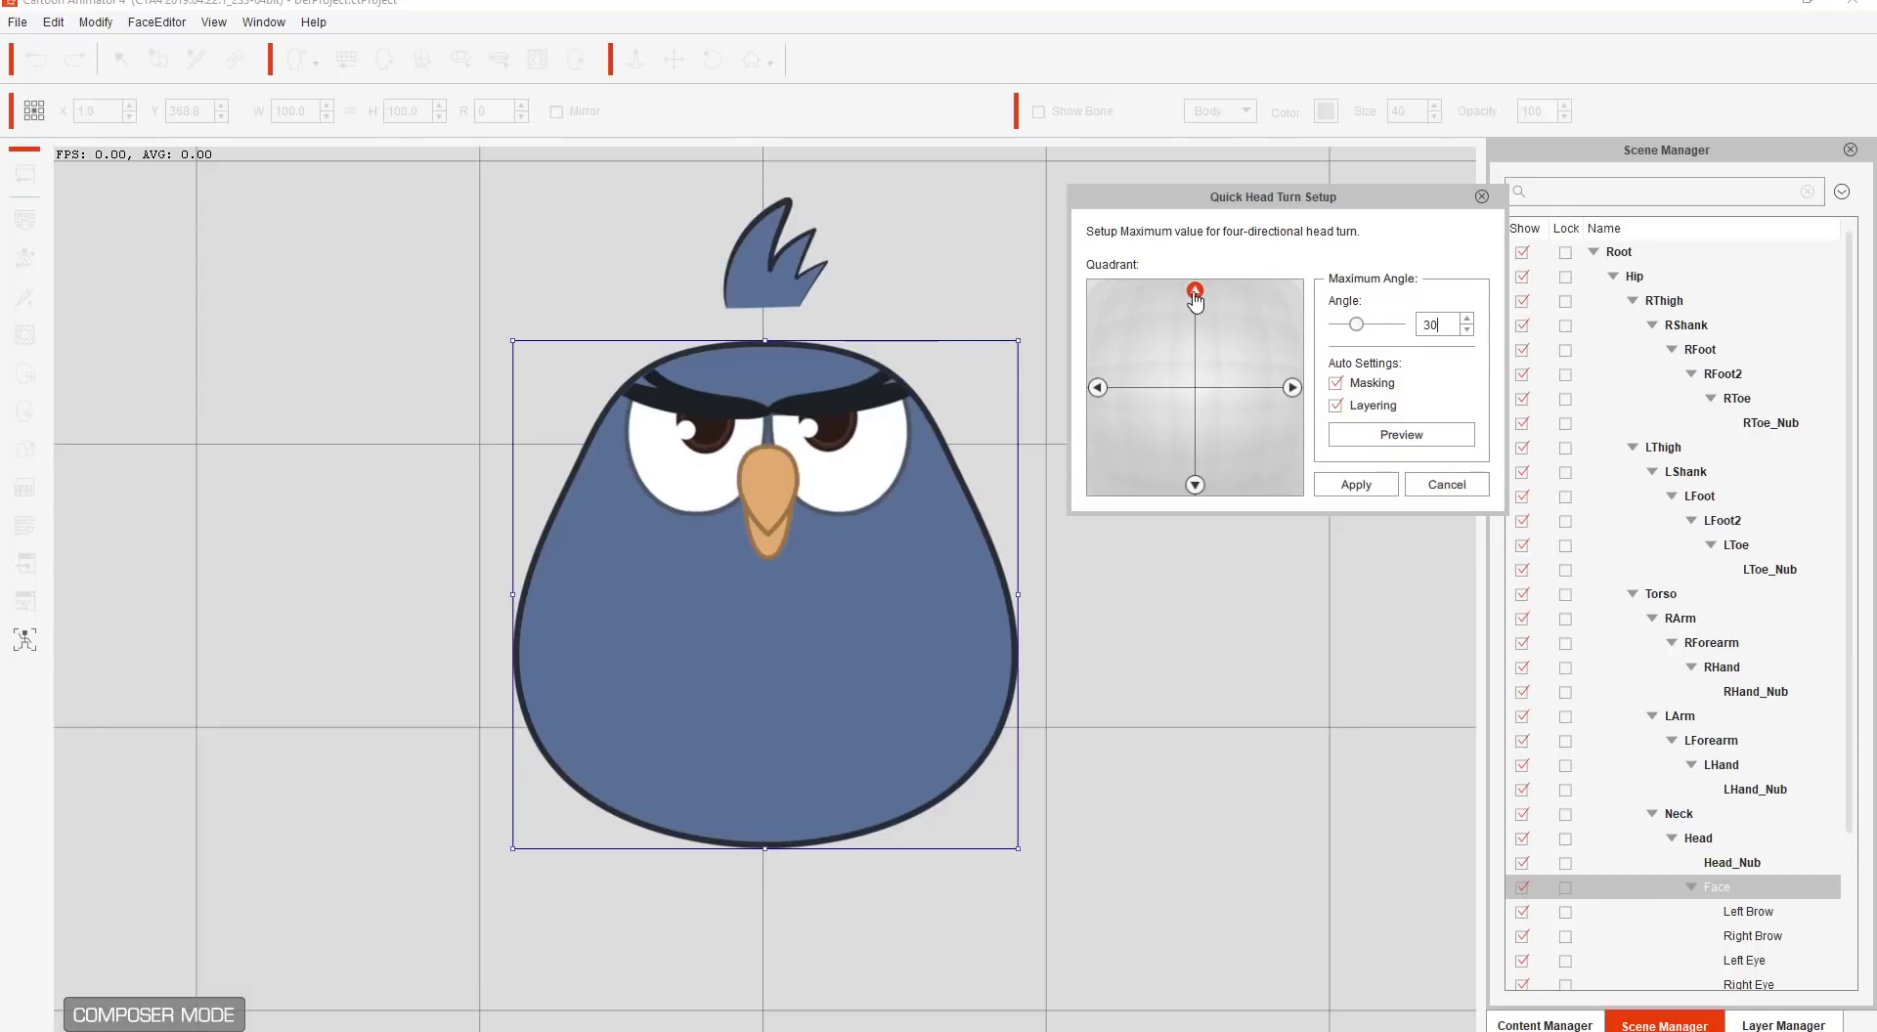
click(1095, 387)
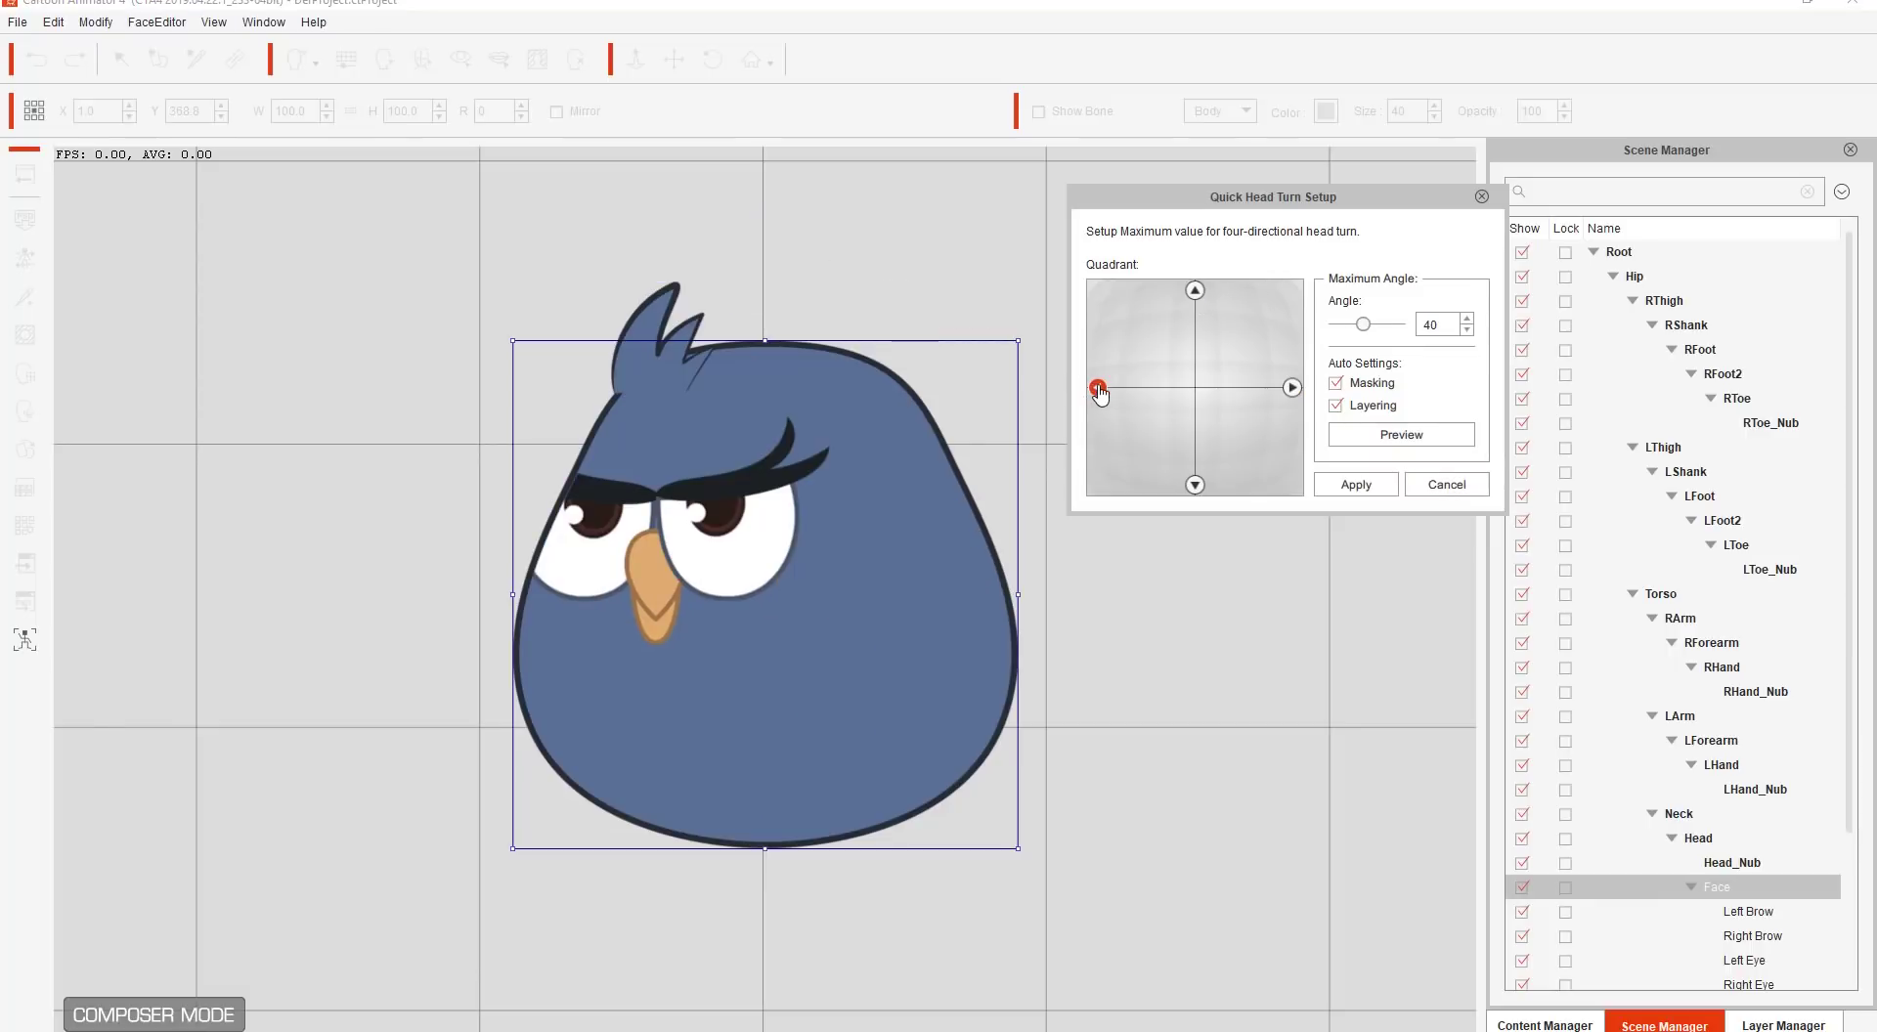
click(1195, 486)
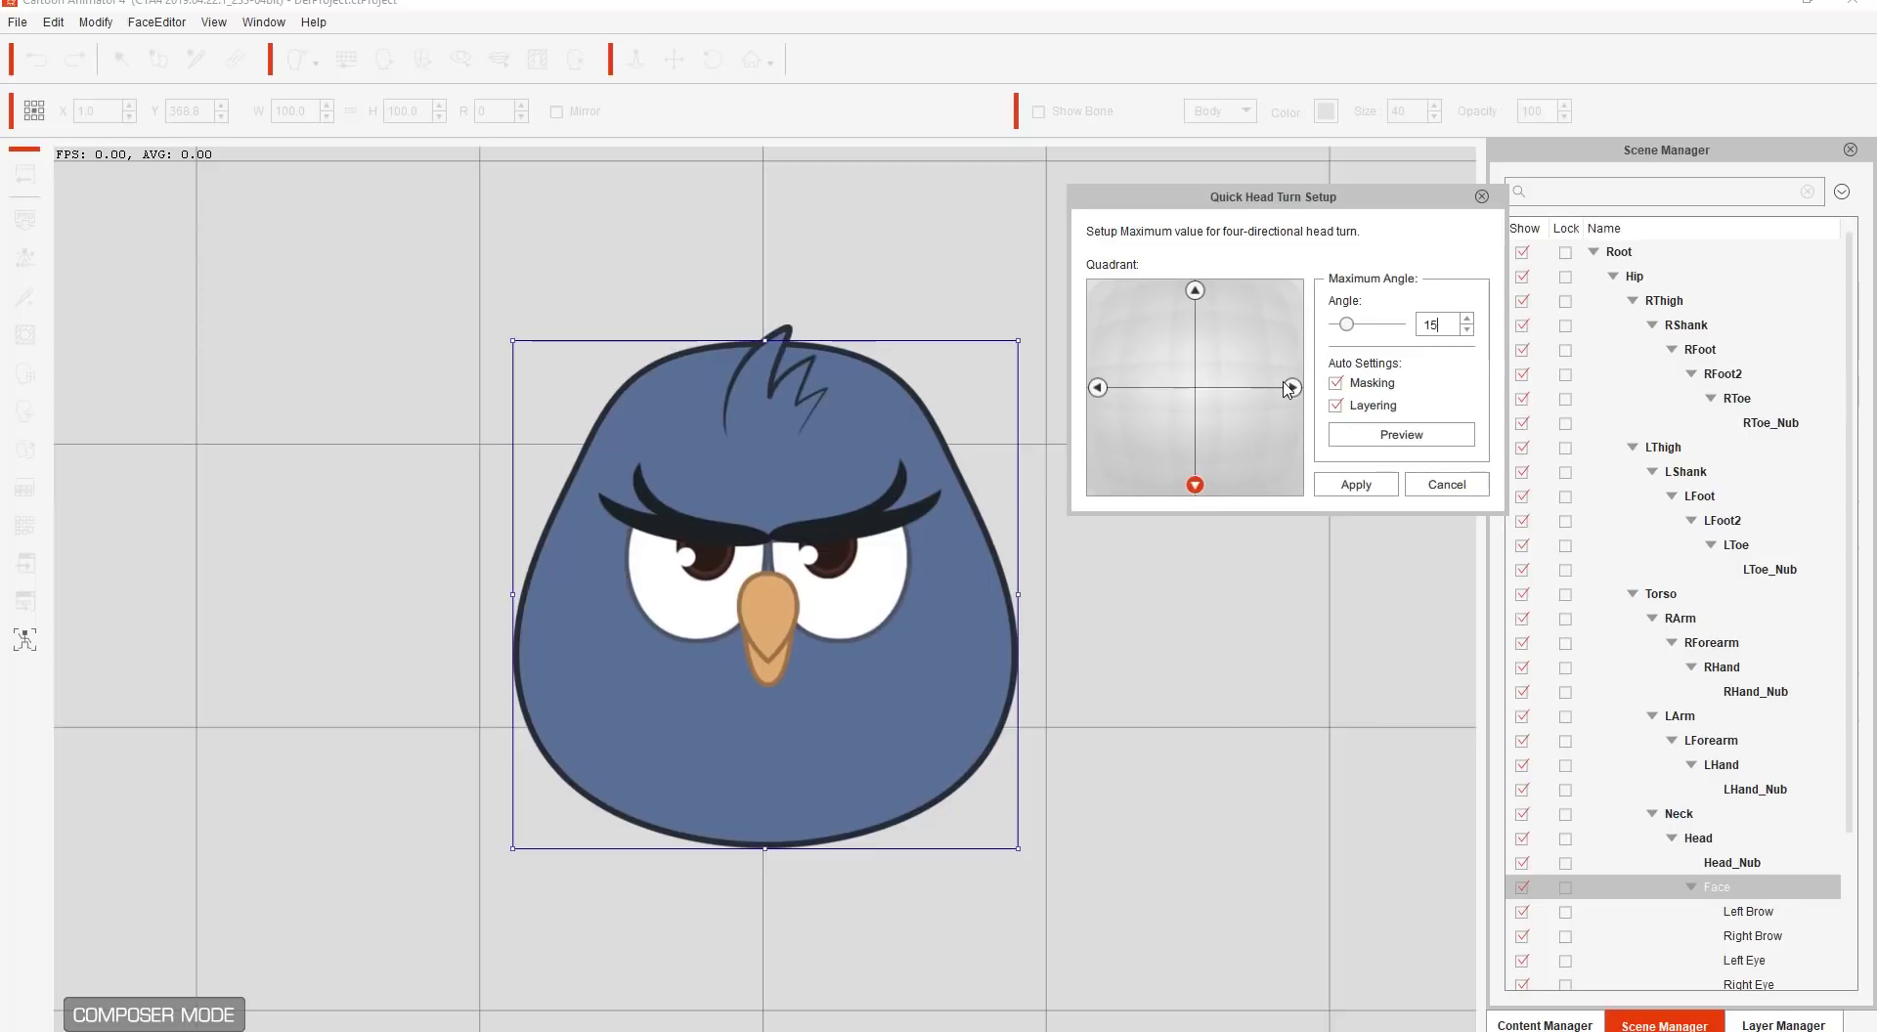
click(1291, 387)
click(1194, 291)
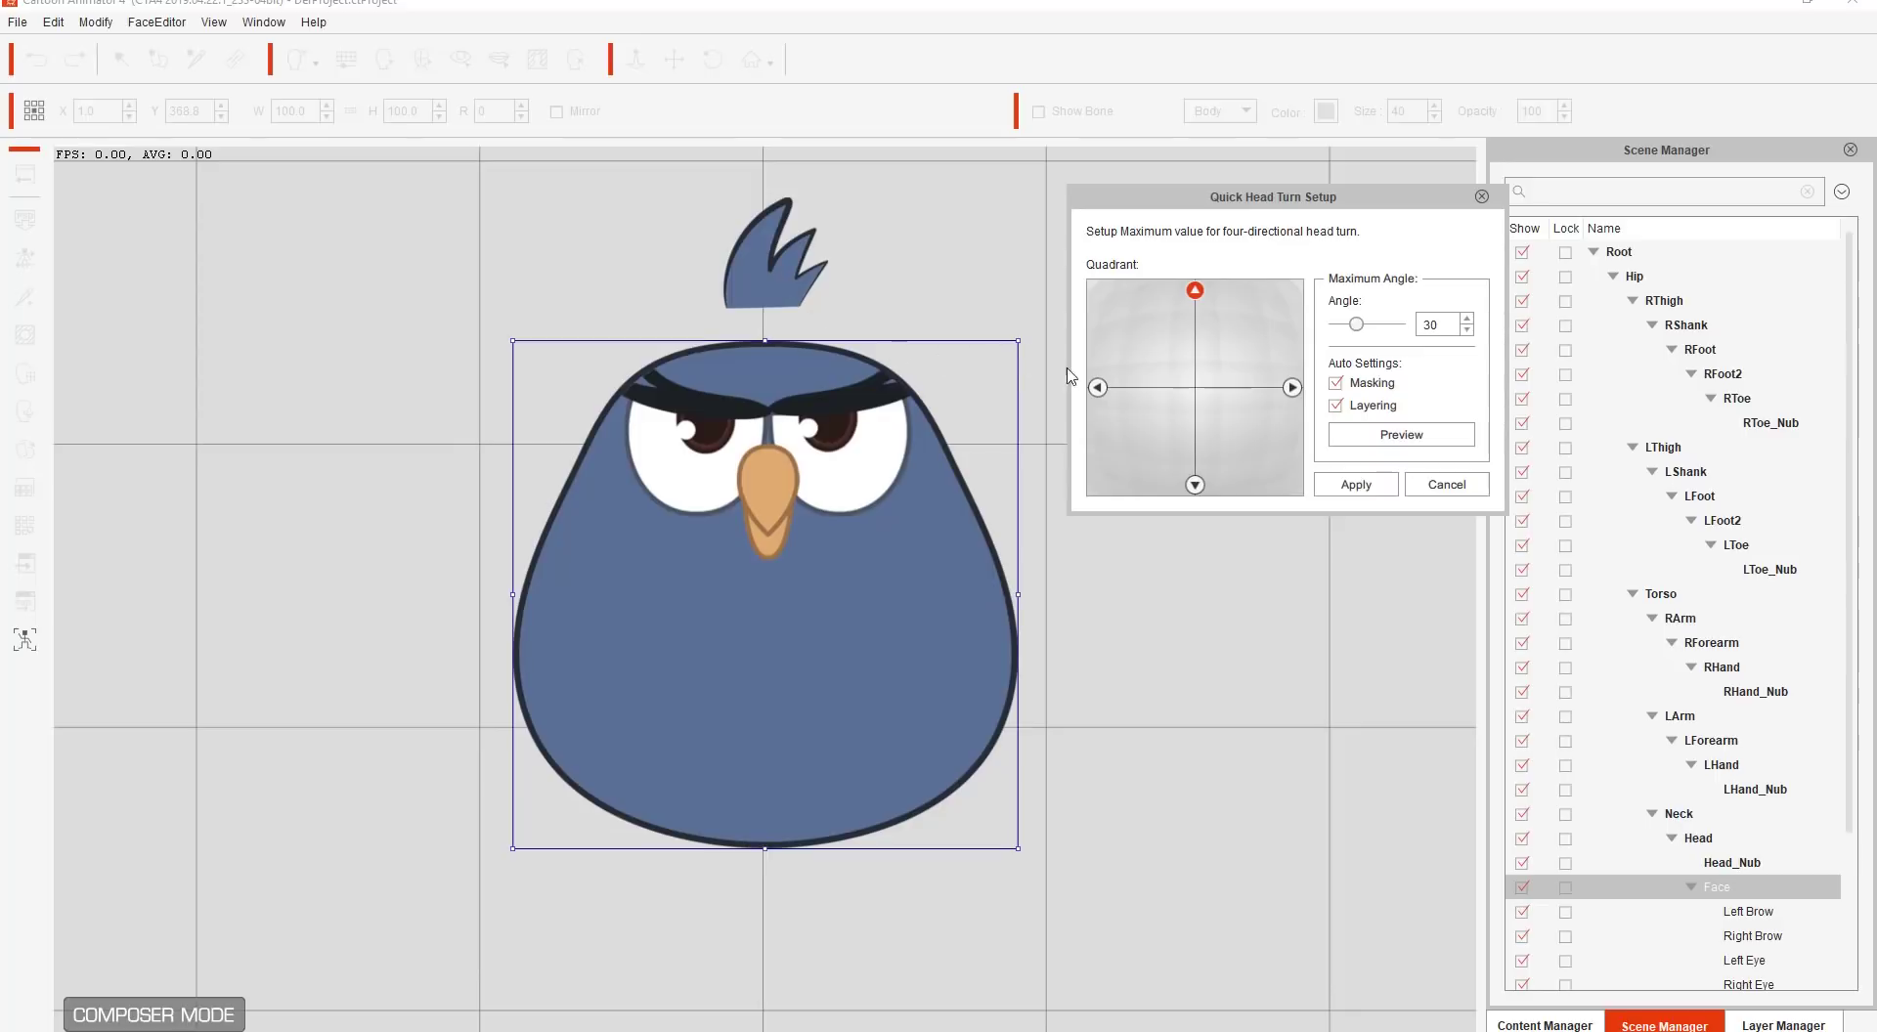
Step: Set the maximum angle of the left head turn to 84
click(1097, 388)
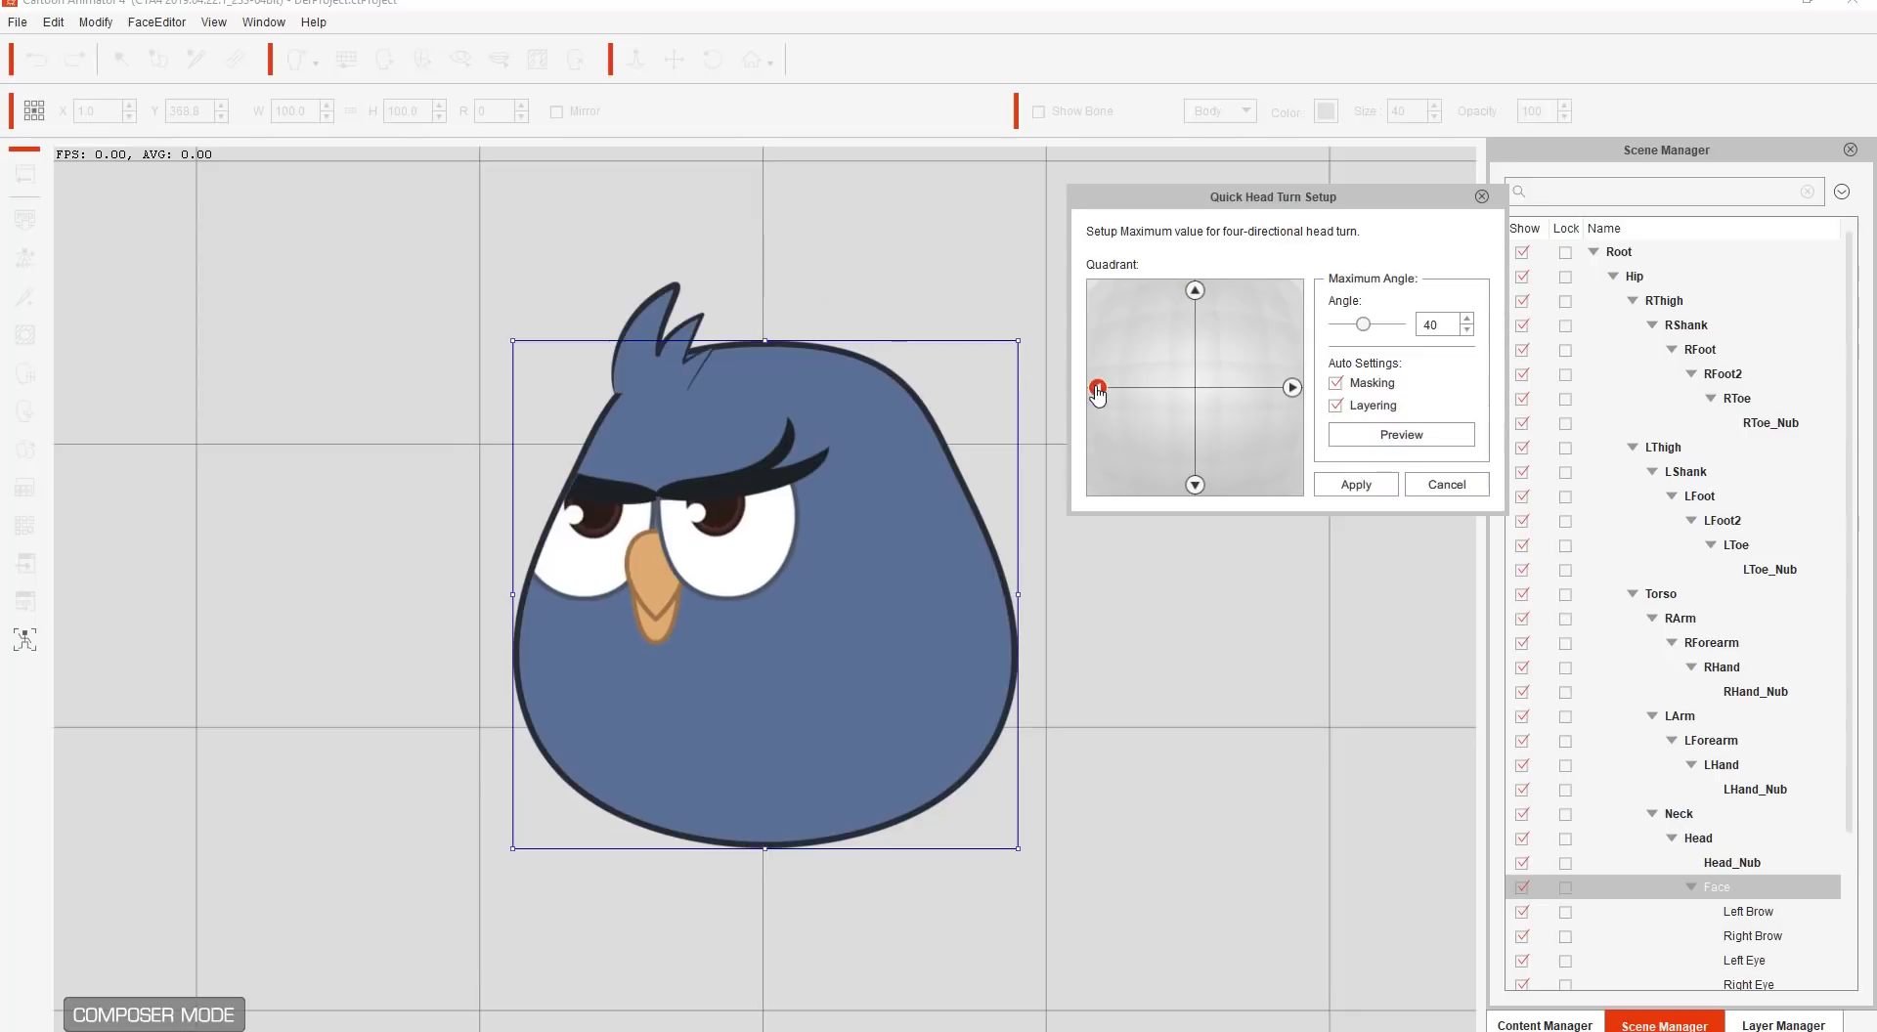
click(1429, 322)
mouse_move(1378, 330)
mouse_down()
mouse_move(1351, 330)
mouse_move(1423, 326)
mouse_move(1337, 329)
mouse_move(1415, 320)
mouse_move(1350, 323)
mouse_move(1373, 322)
mouse_up()
double_click(1441, 324)
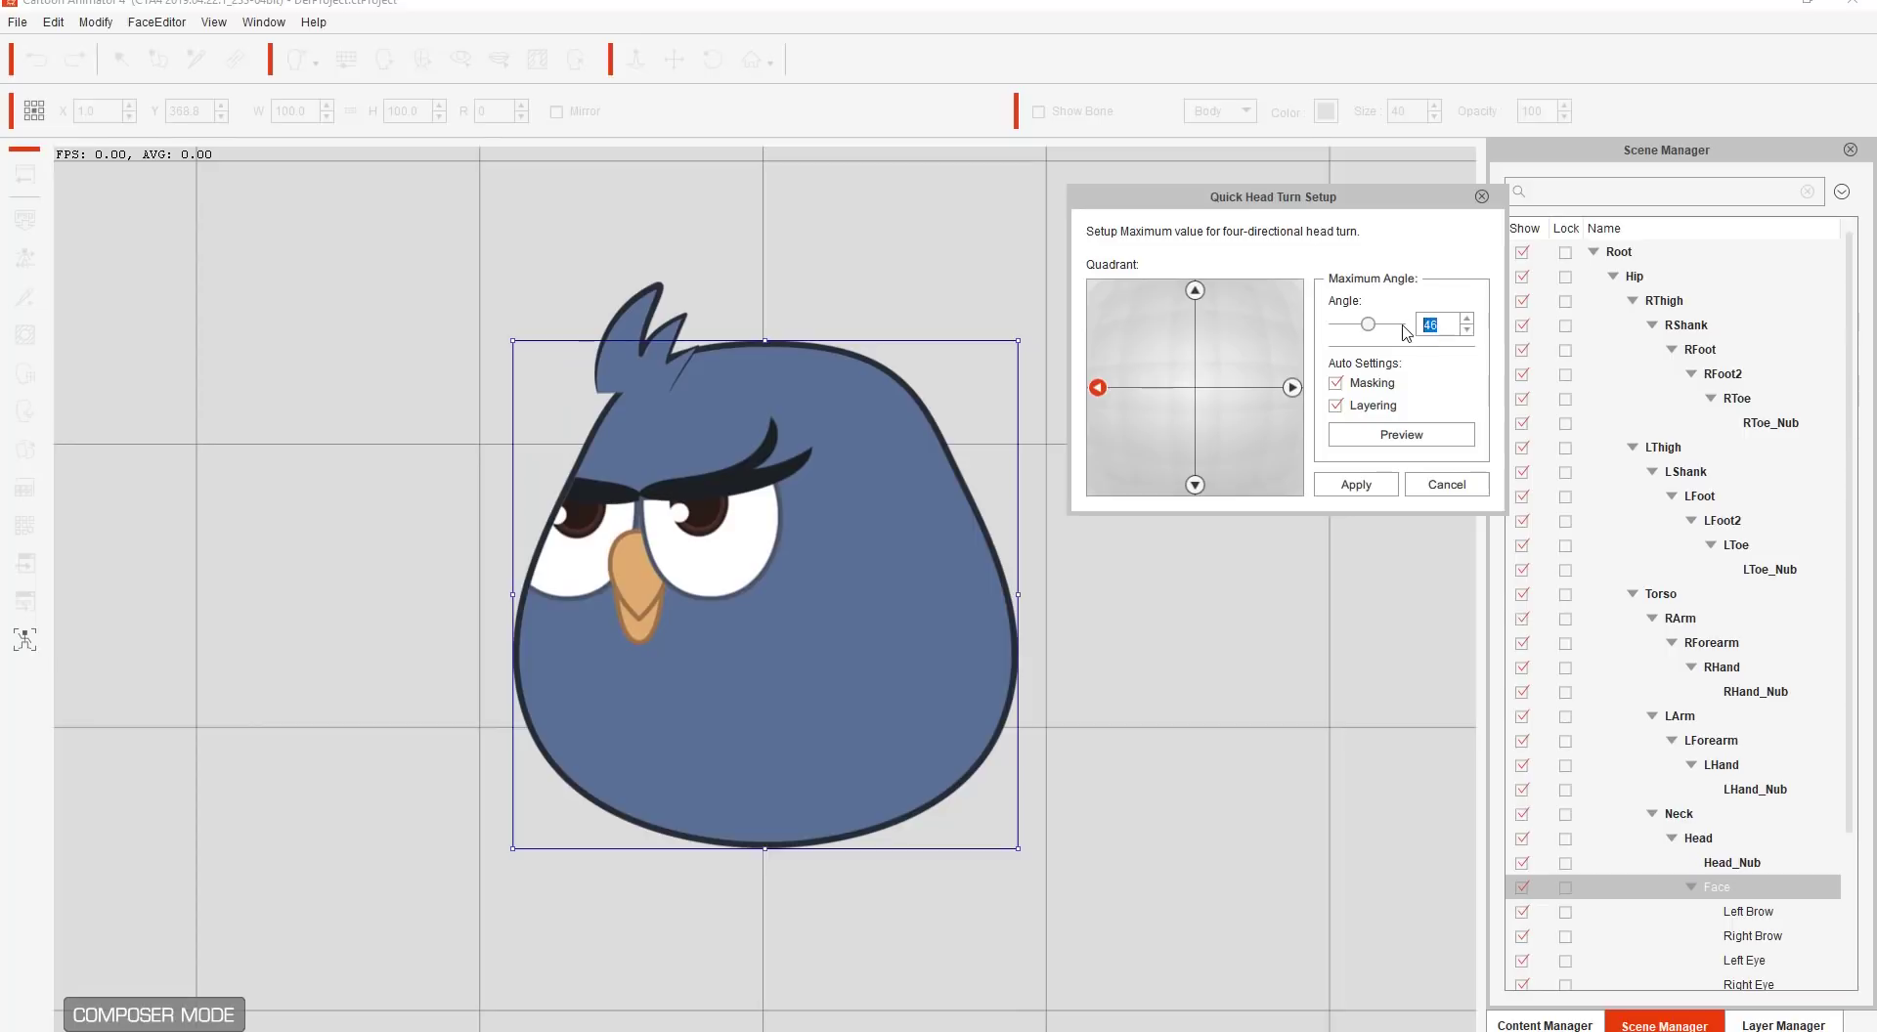
text(84)
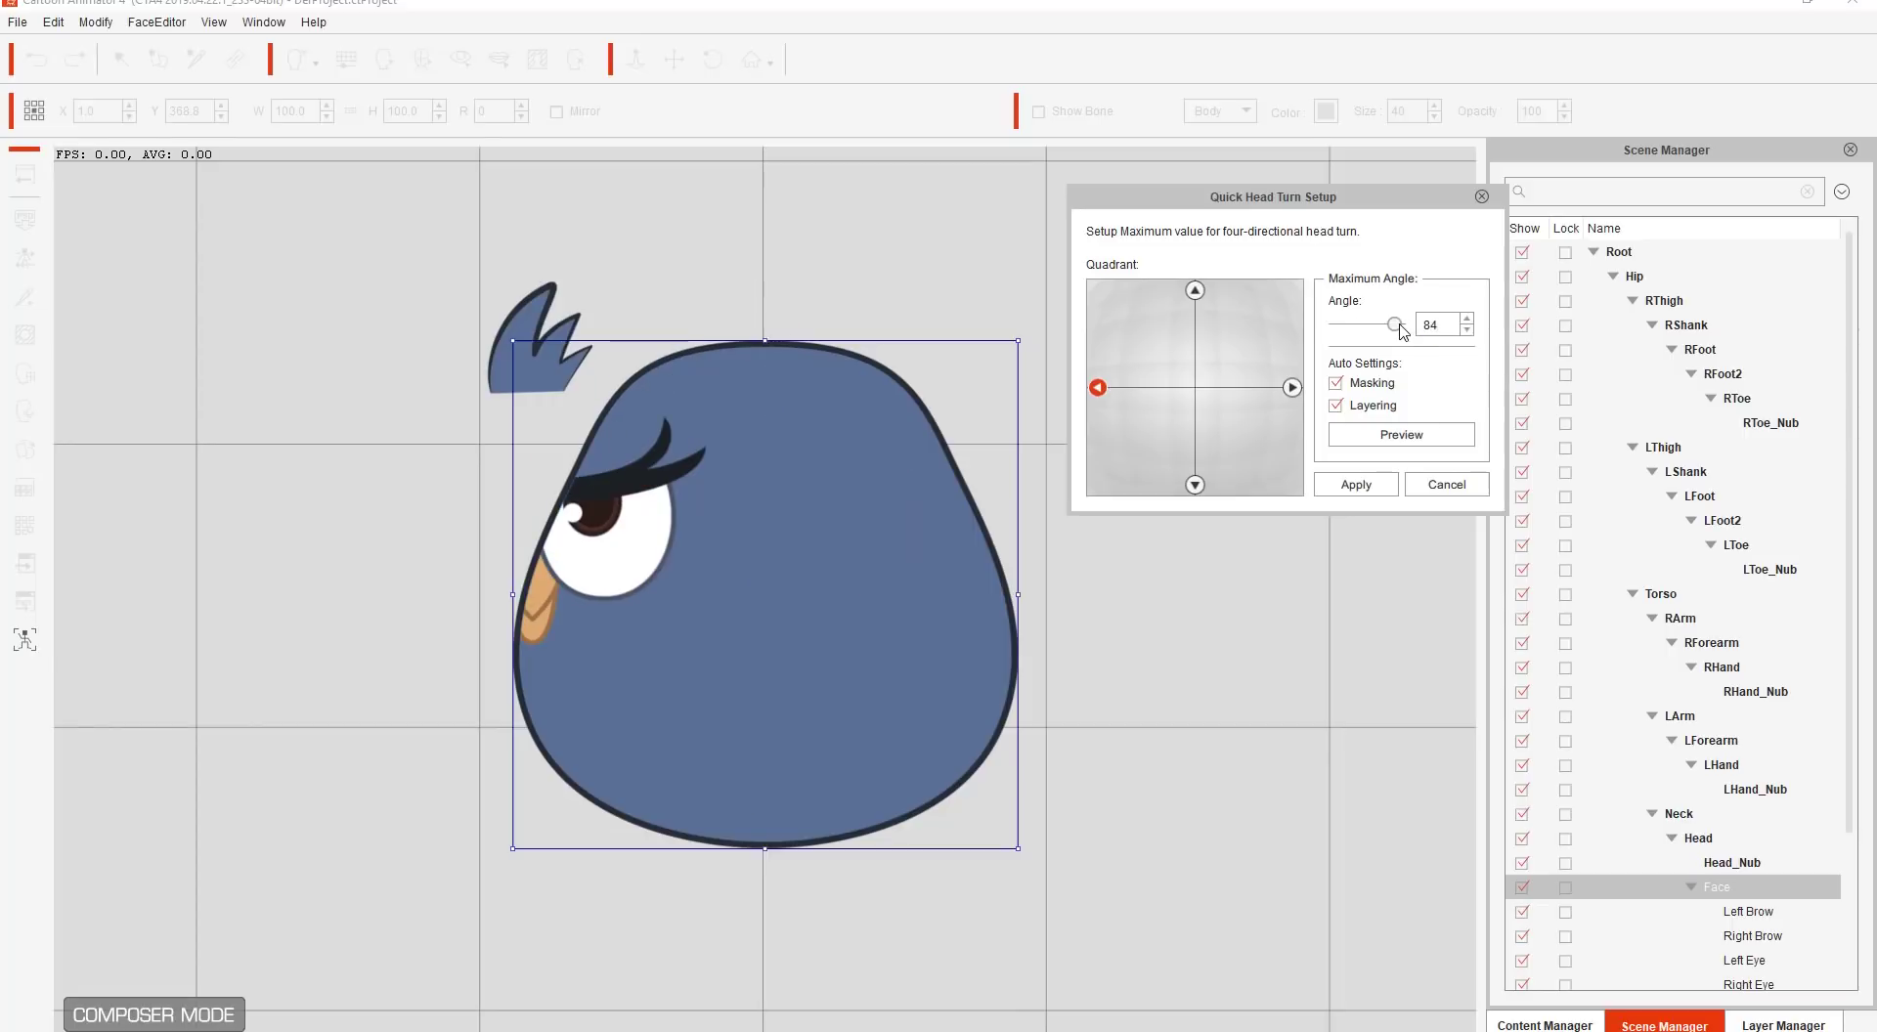
Step: Reposition the front hair onto the left-facing head, place its layer between Right Eye and Left Ear, and preview the turn
click(550, 368)
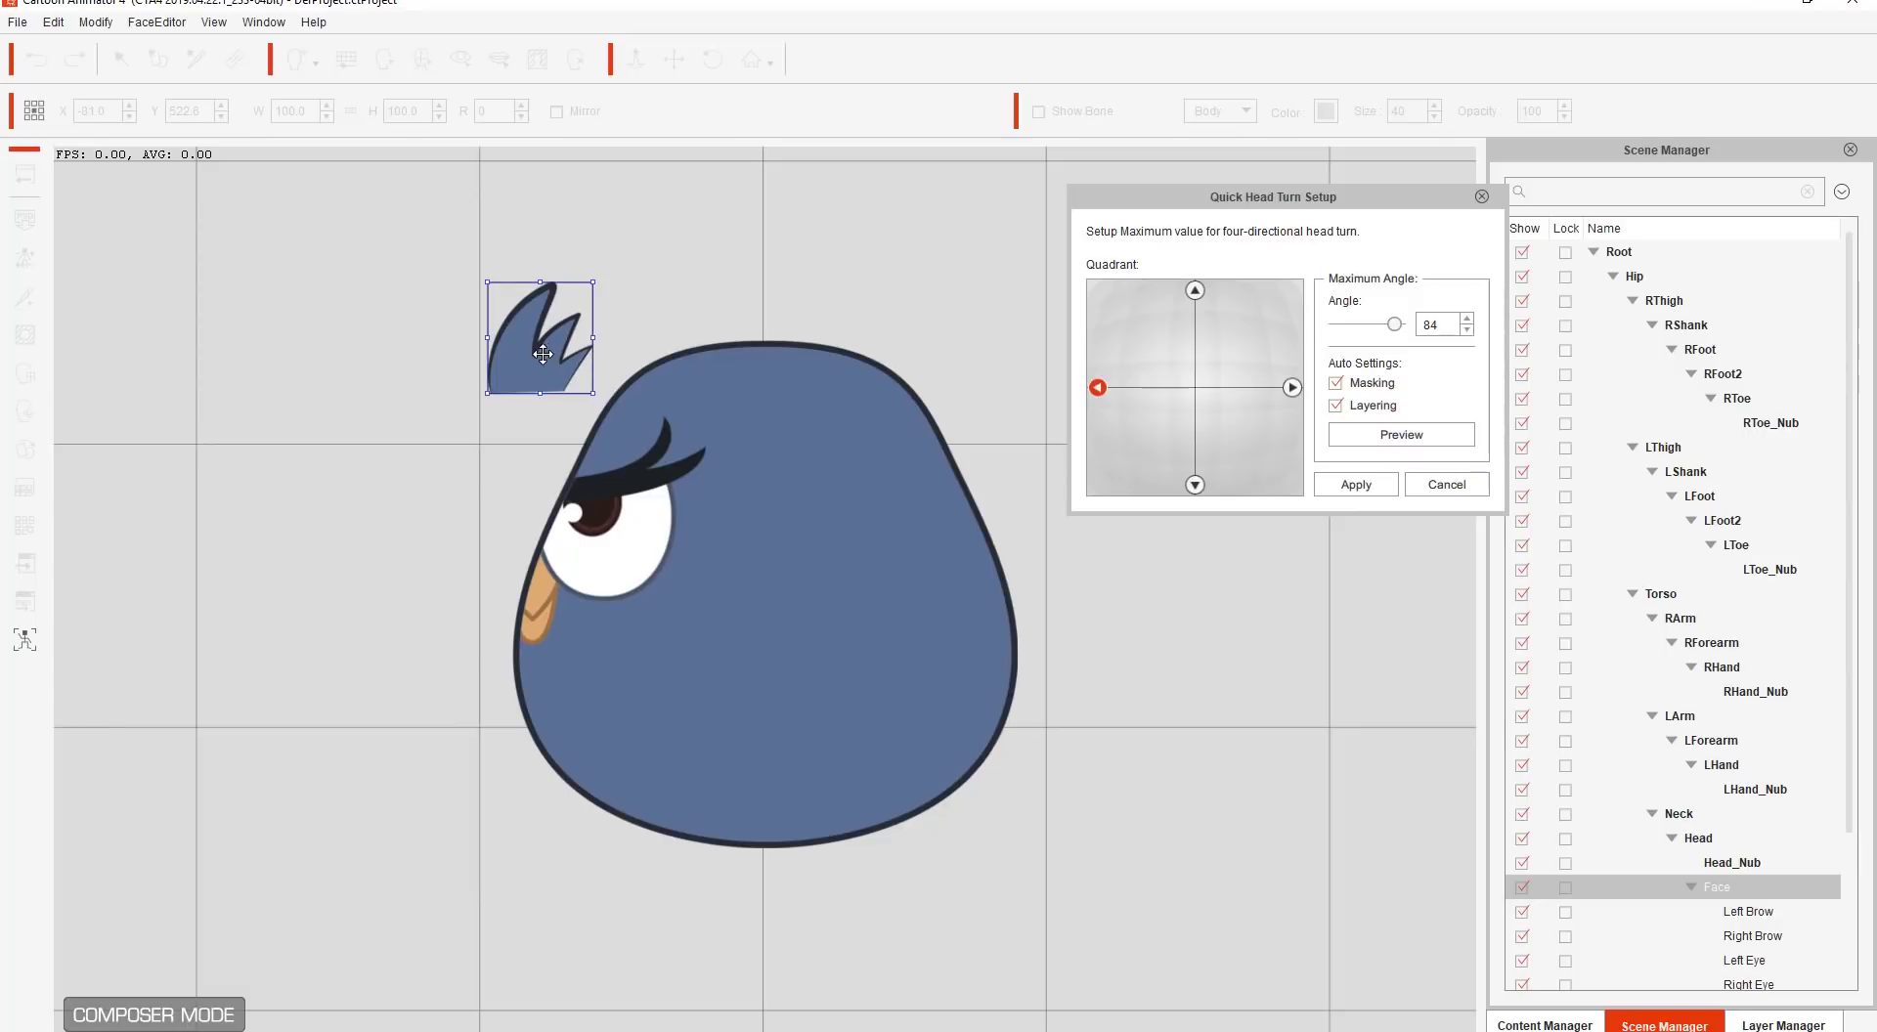
drag(546, 357, 658, 403)
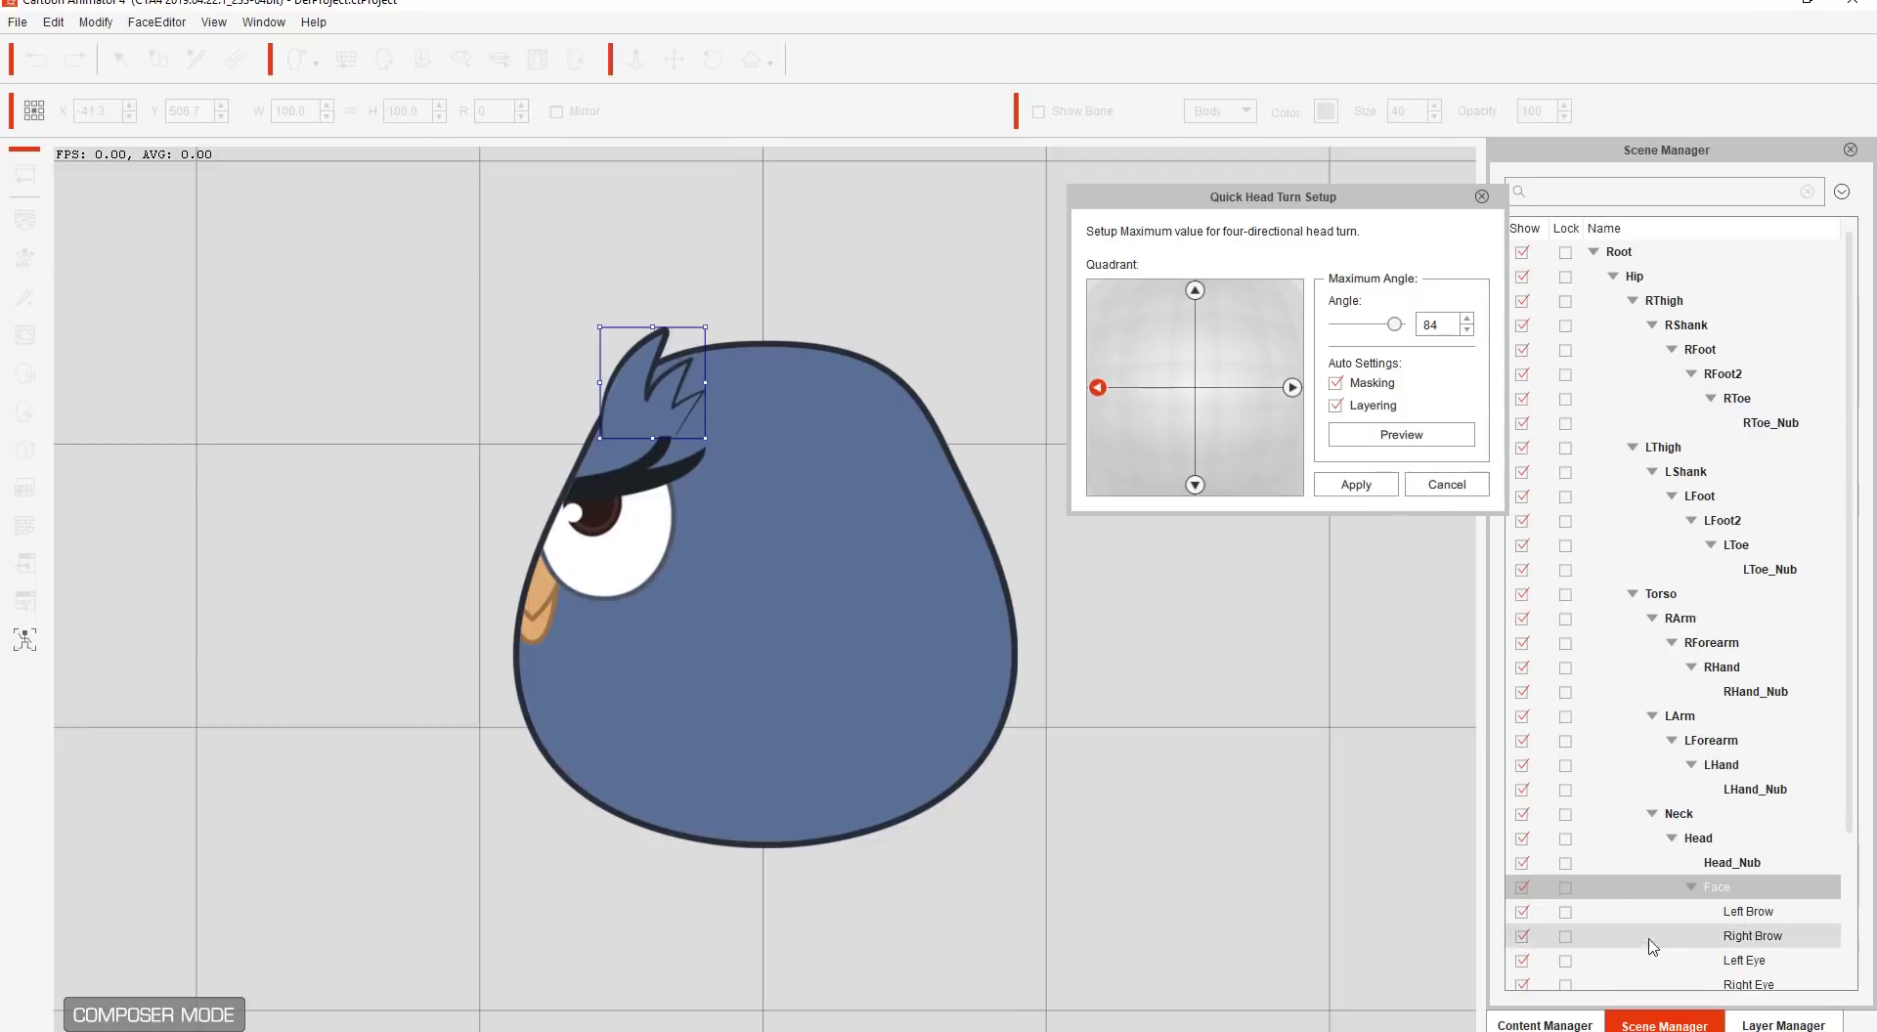
click(1785, 1025)
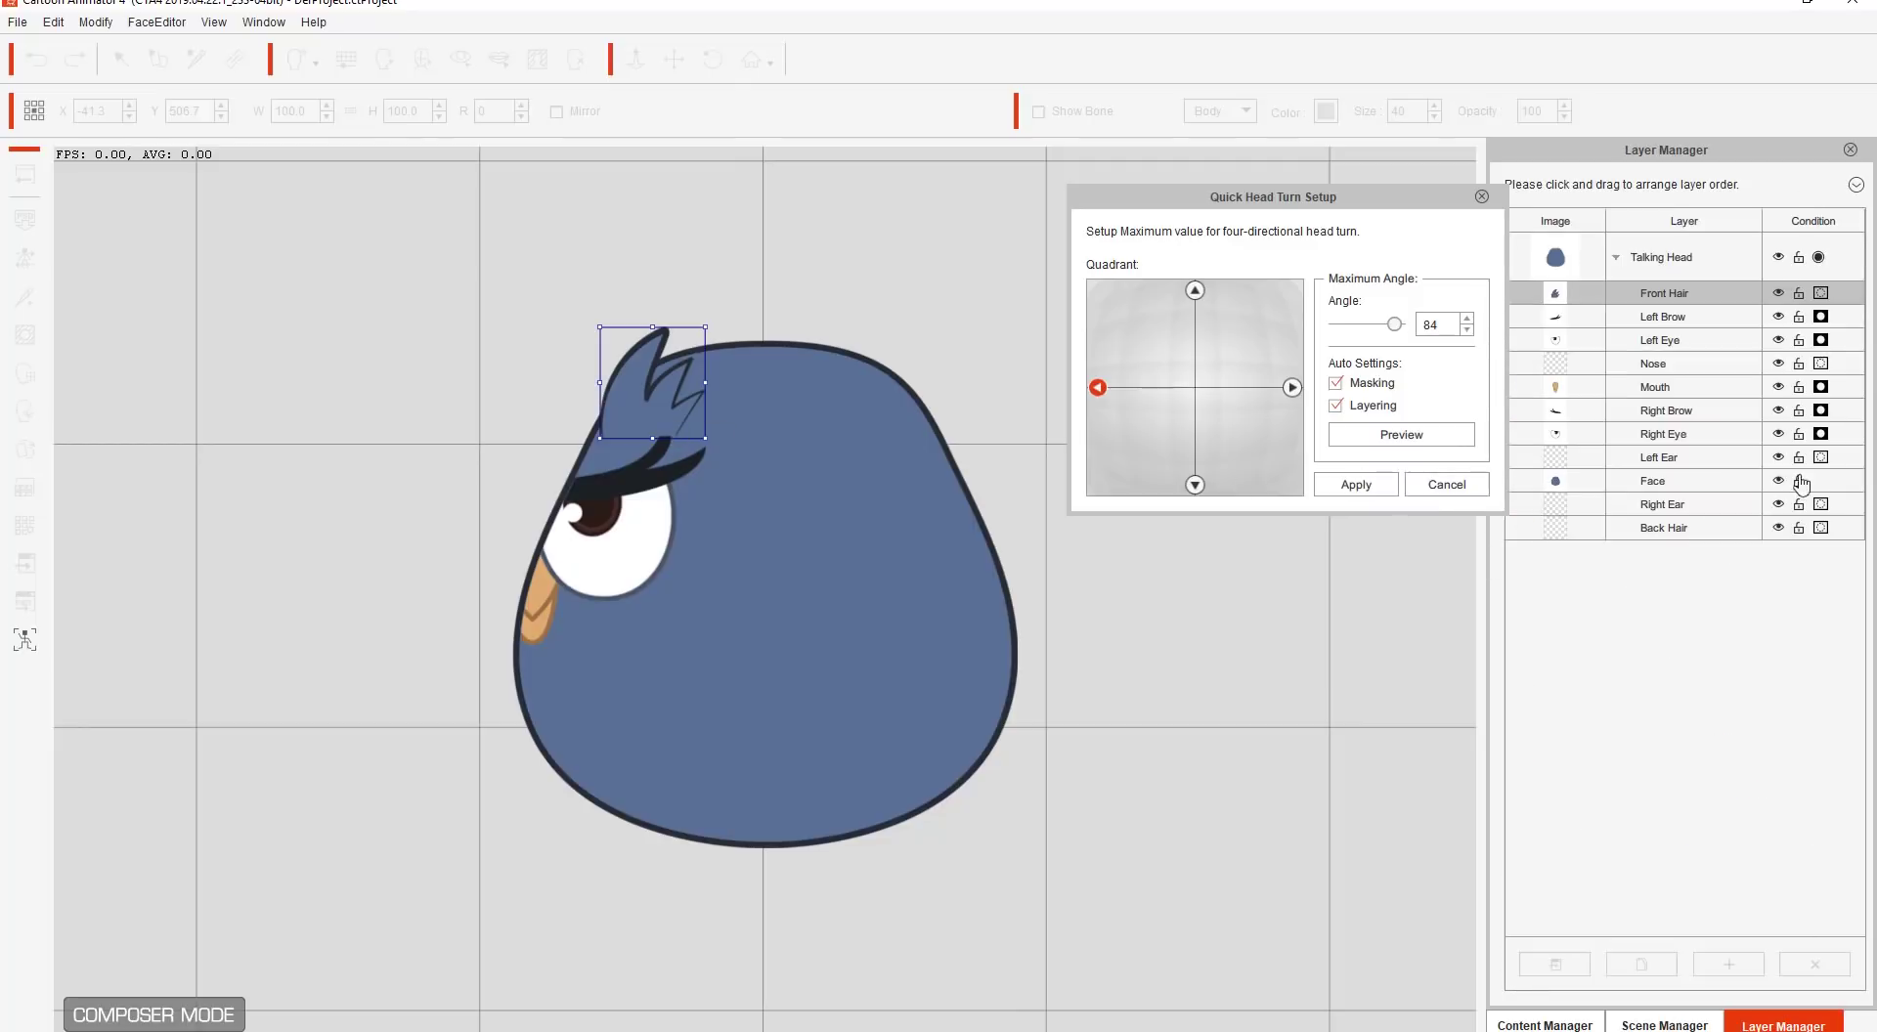
drag(1678, 295, 1677, 436)
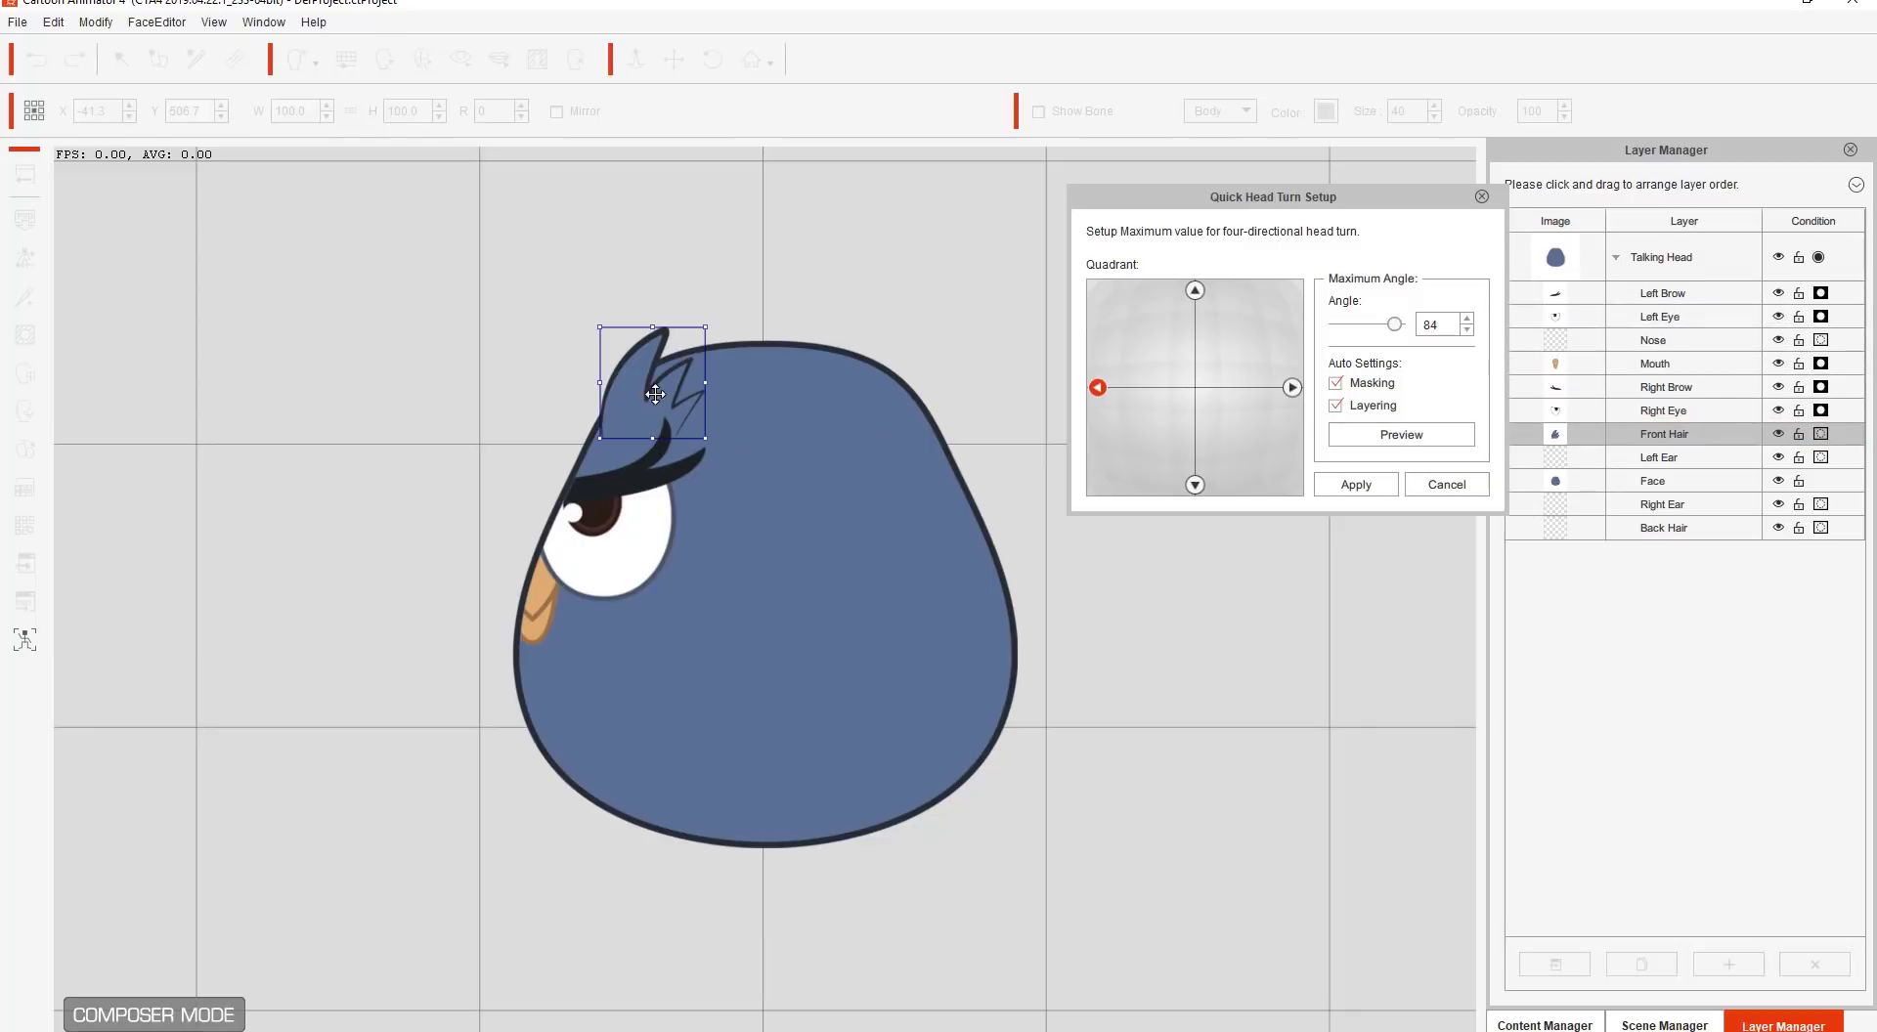
drag(666, 400, 678, 373)
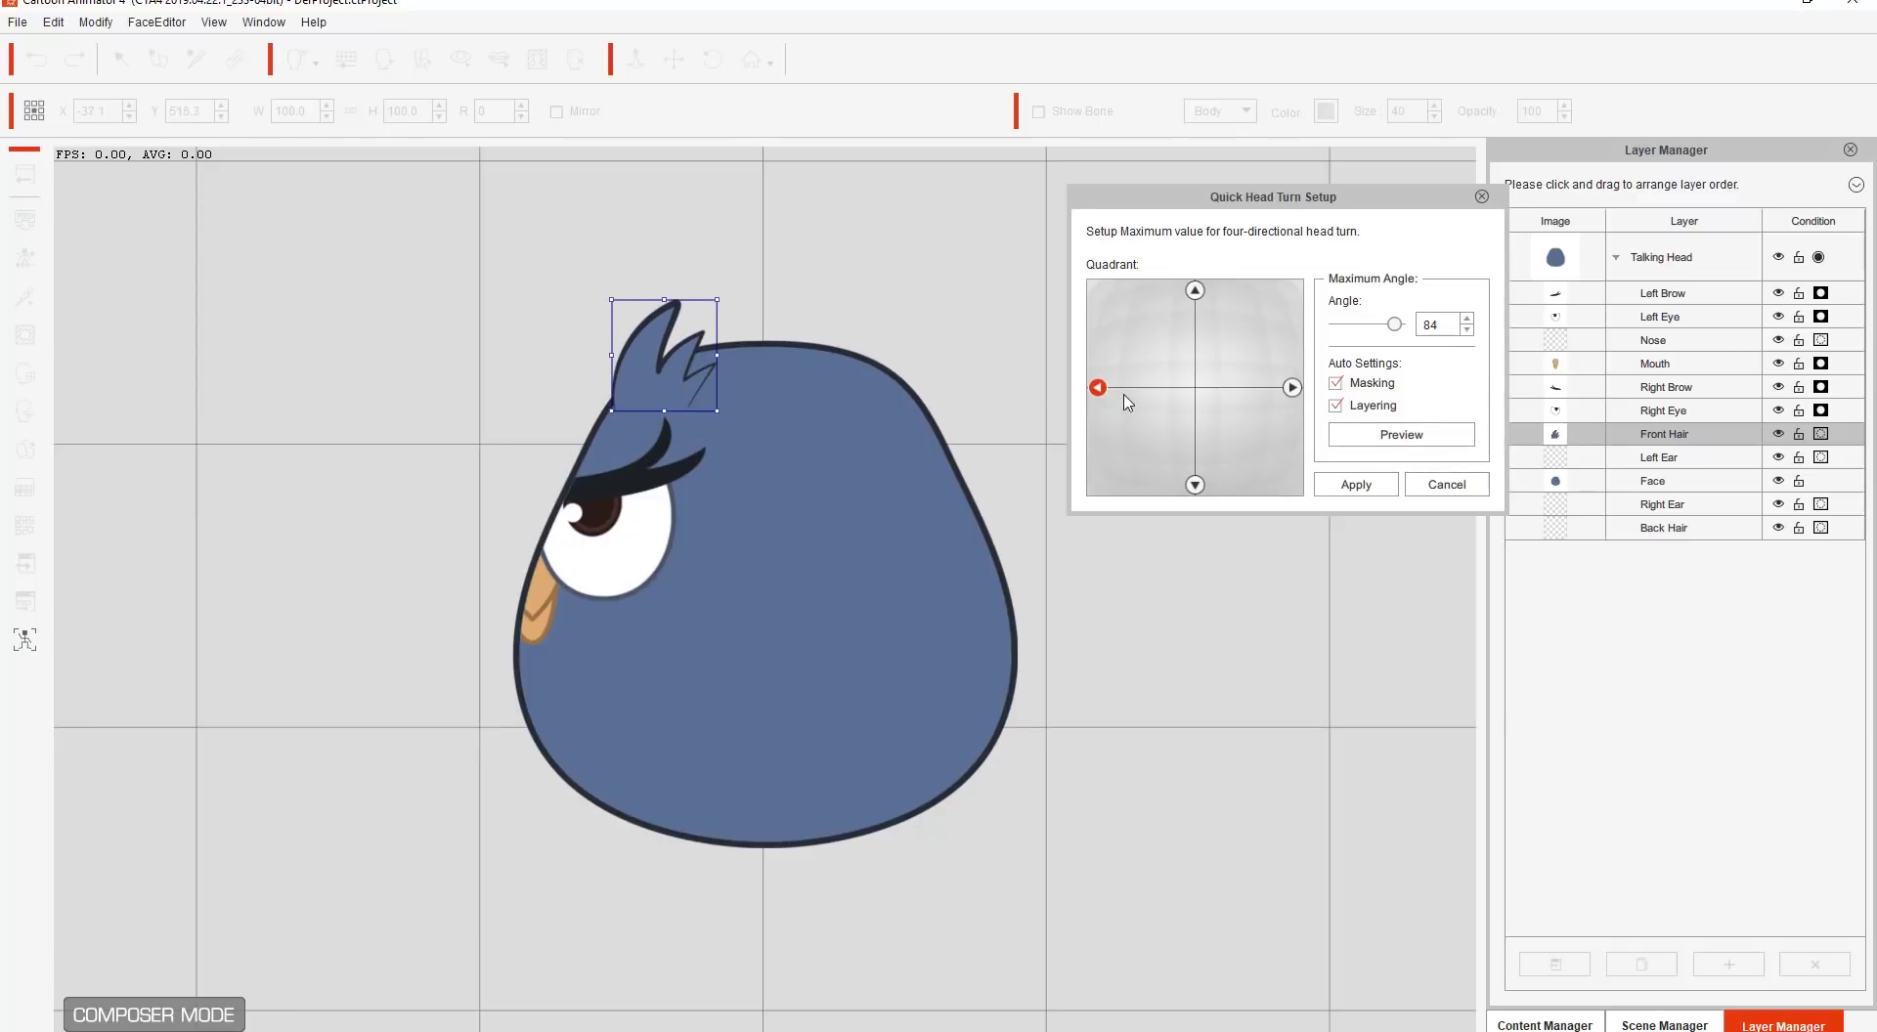
click(1404, 441)
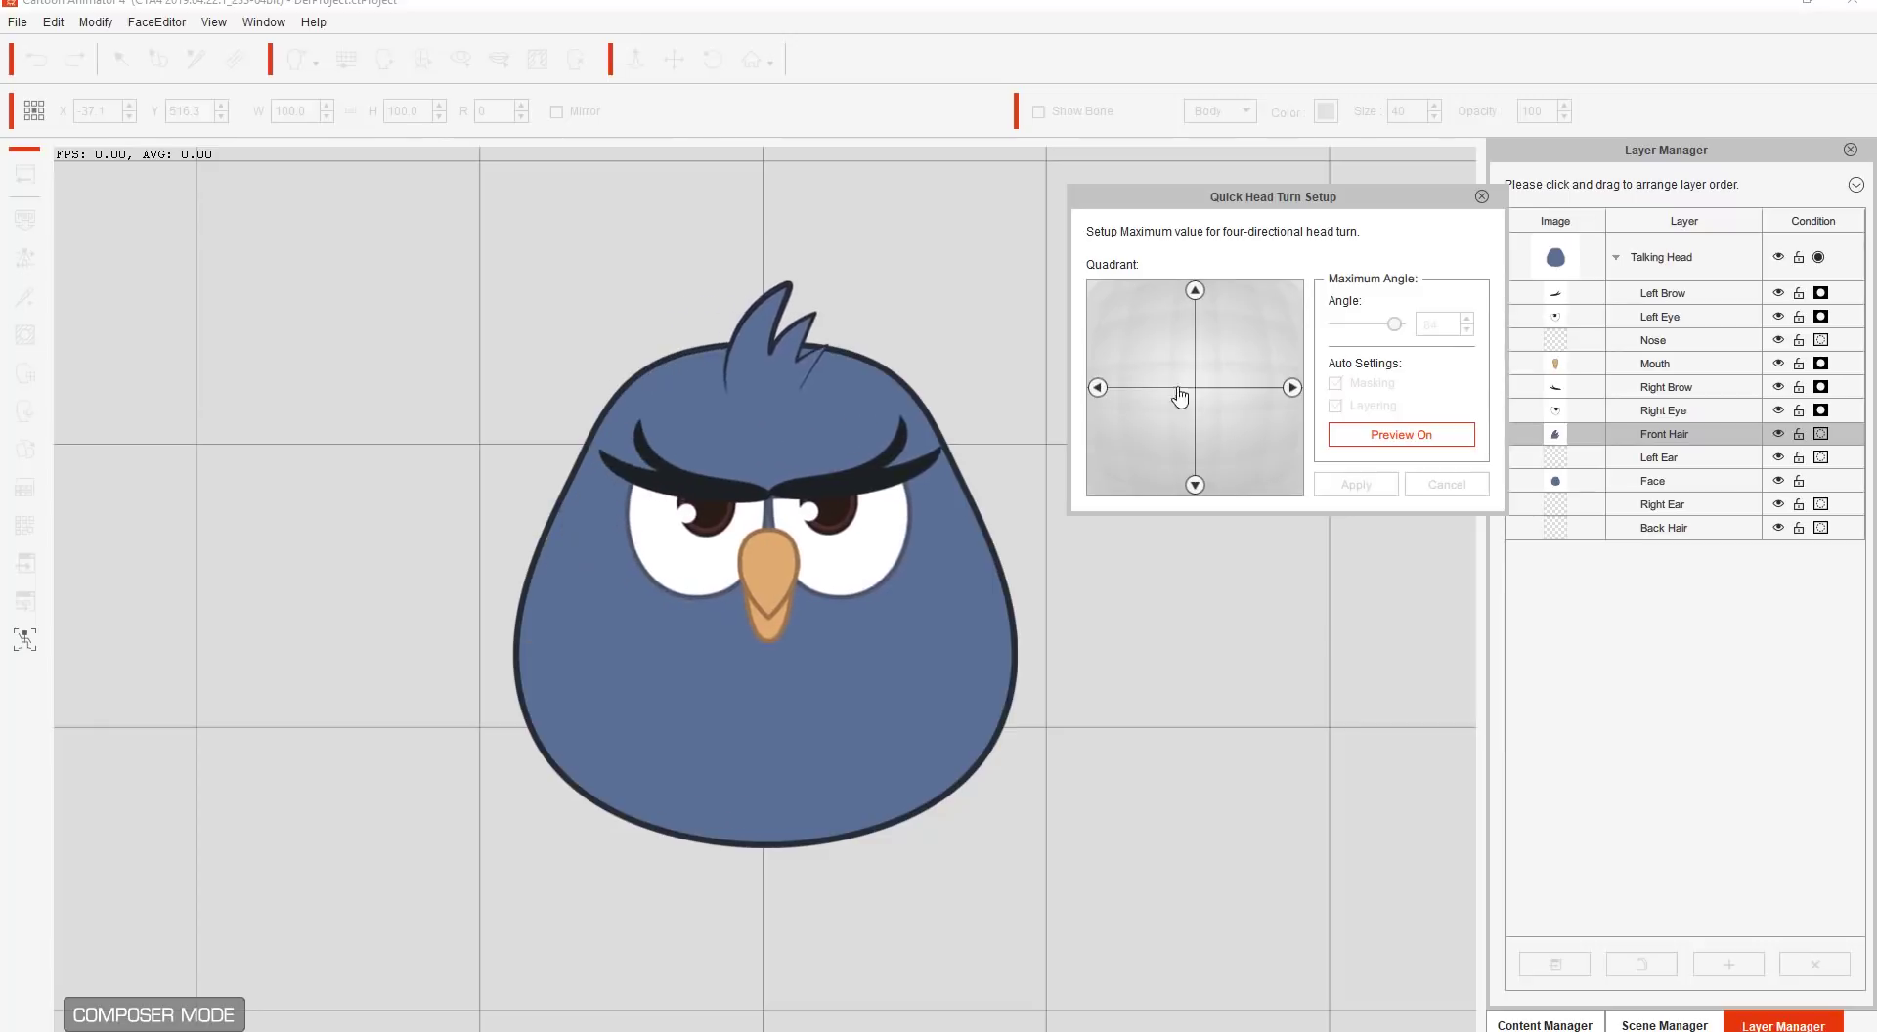
click(1393, 436)
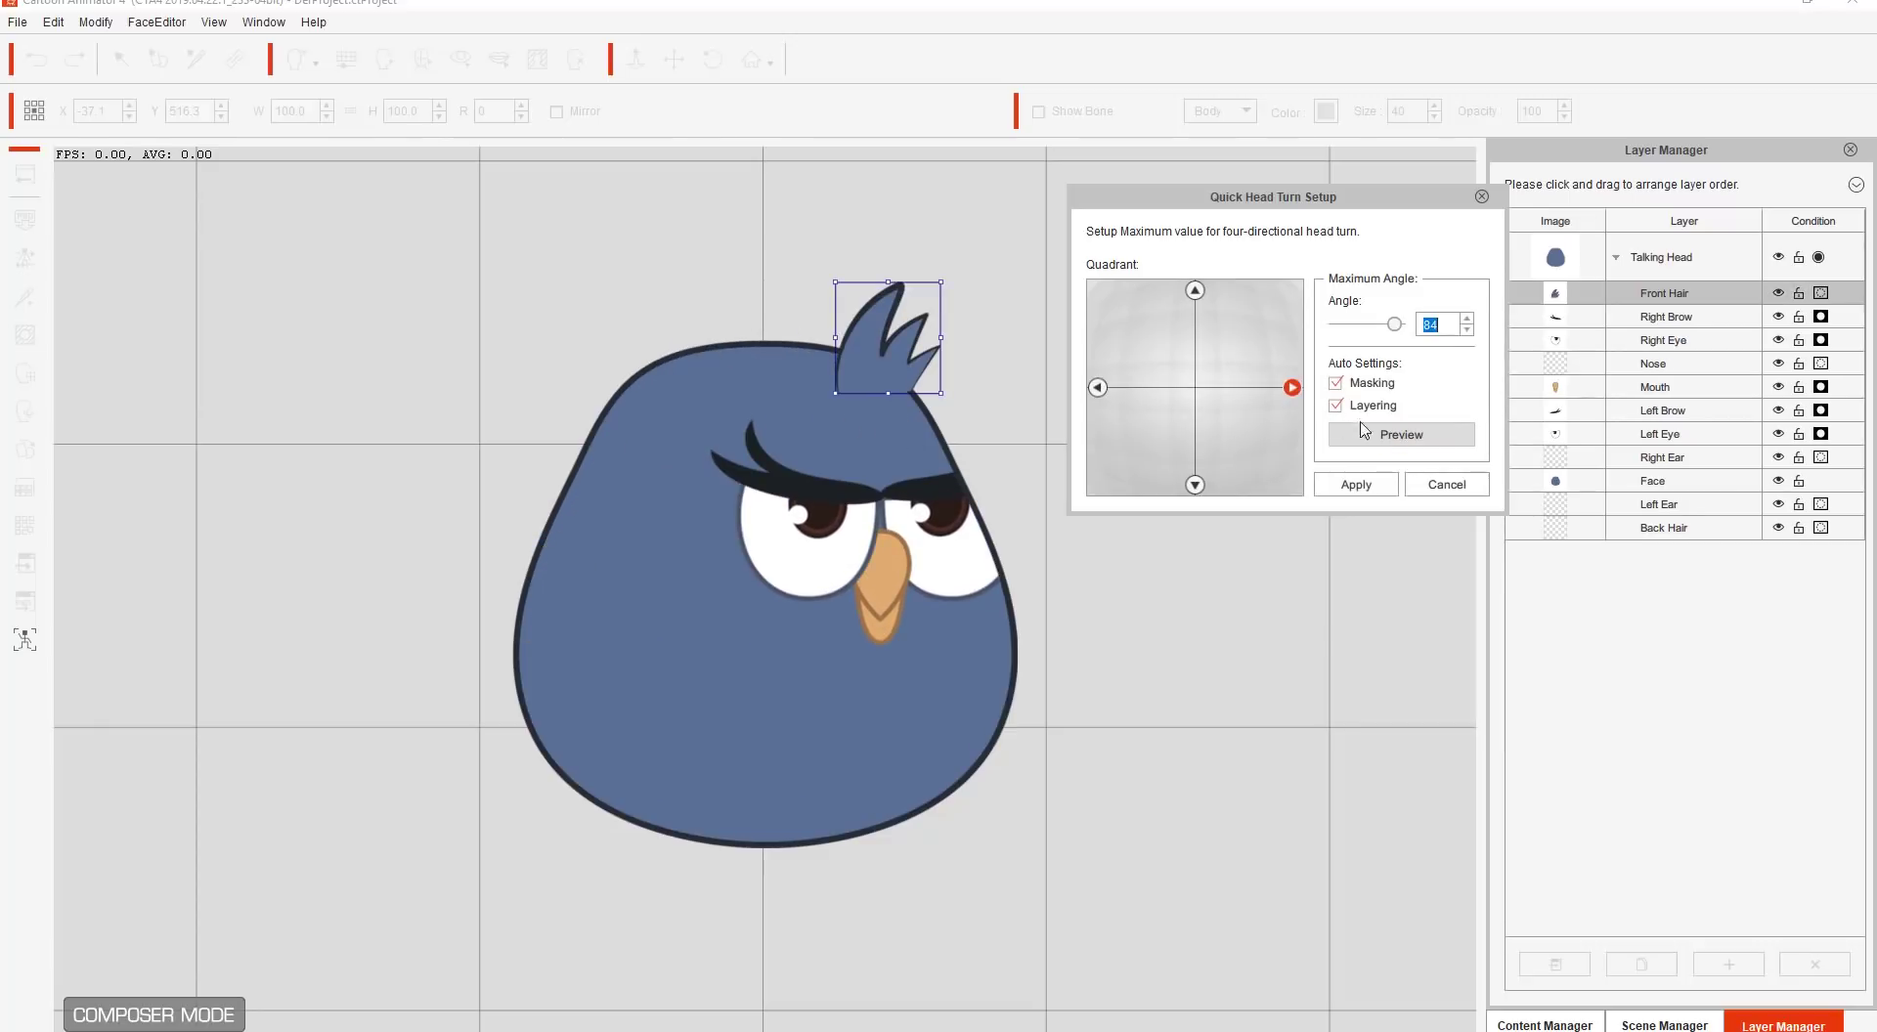
click(1097, 388)
Step: Set the right head turn's maximum angle to 84, move the front hair back onto the head, and preview the turn
click(1291, 388)
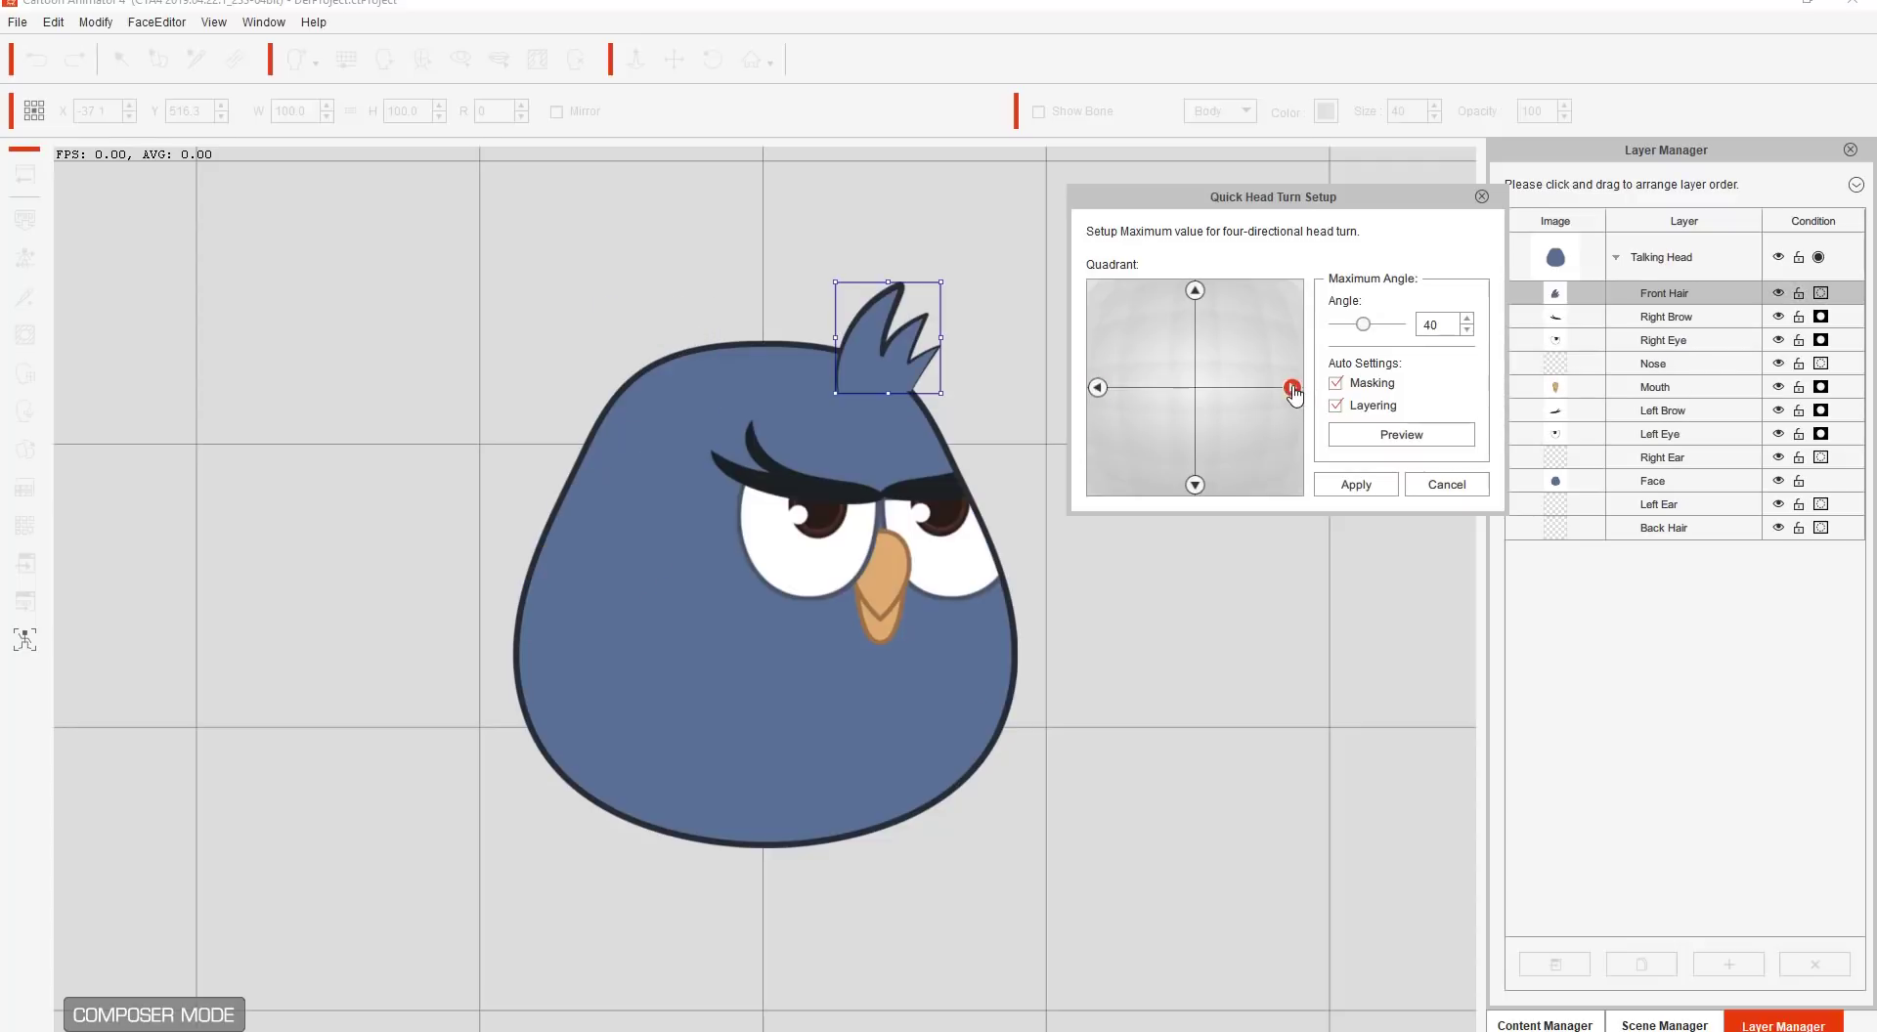
drag(1447, 321, 1410, 325)
text(84)
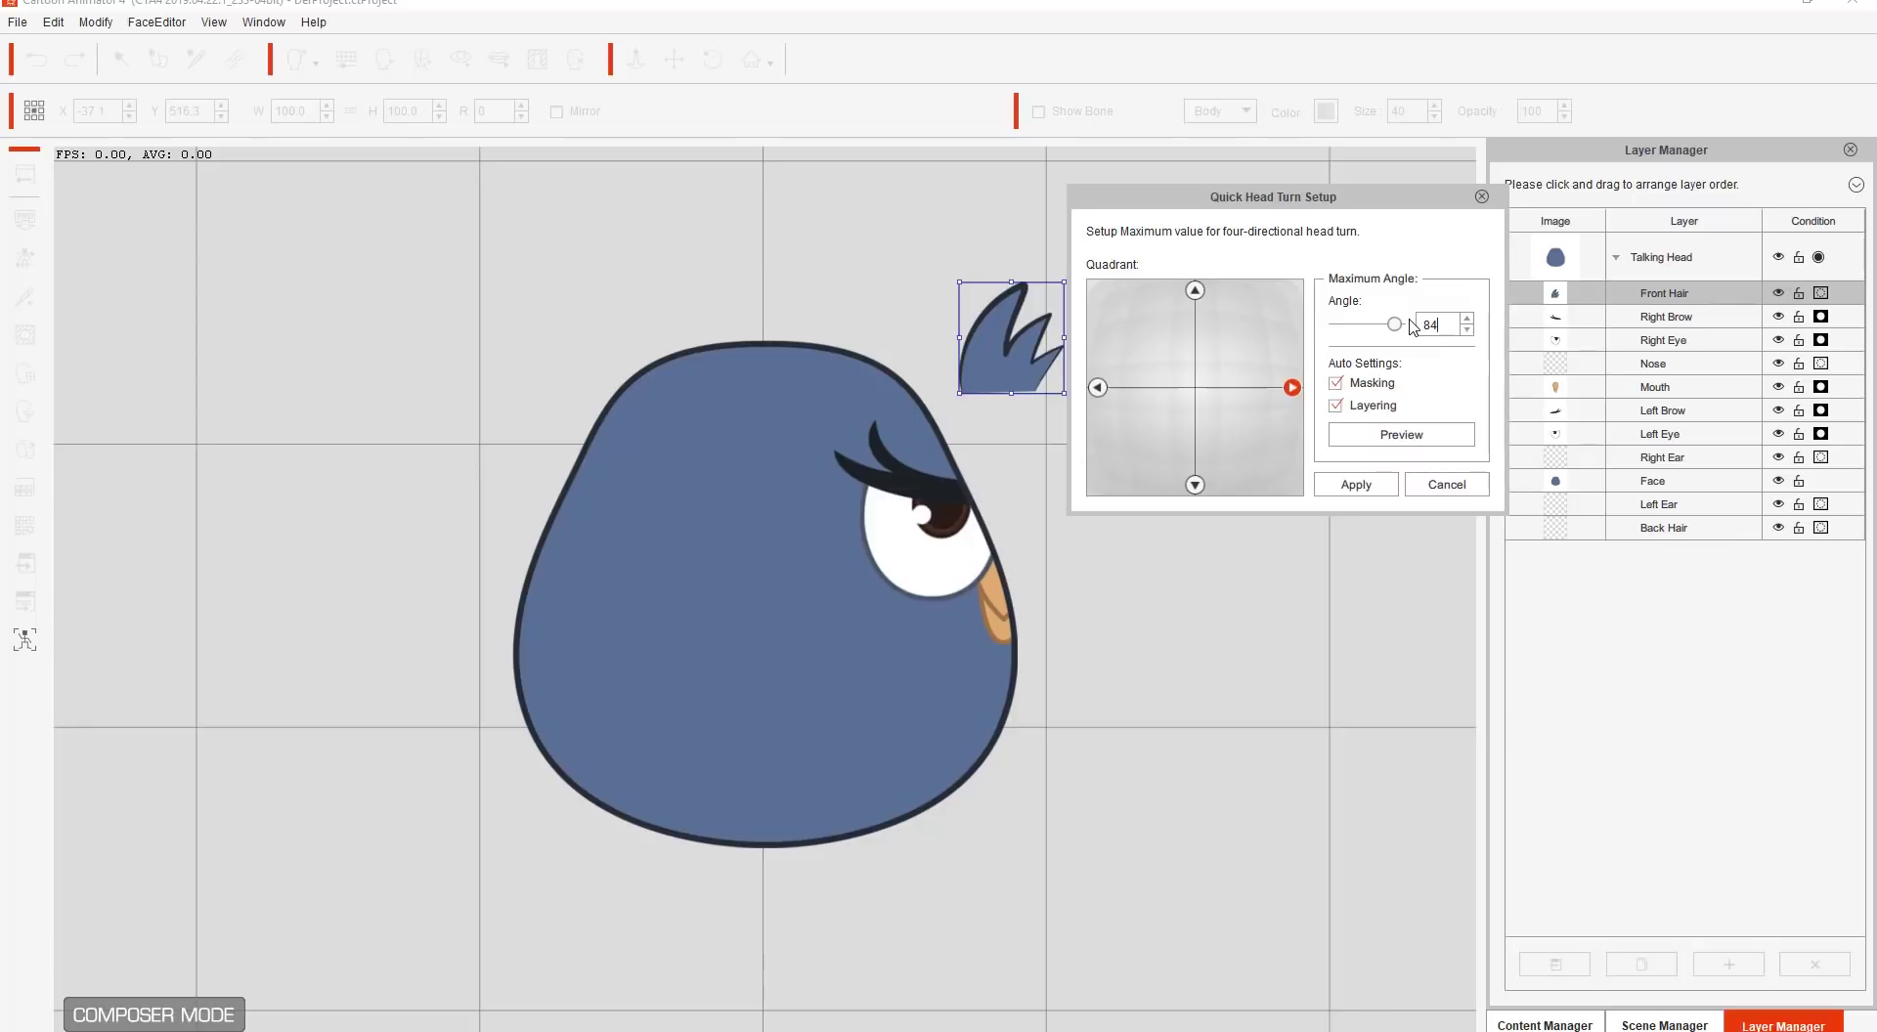
drag(1015, 369, 891, 386)
click(1388, 436)
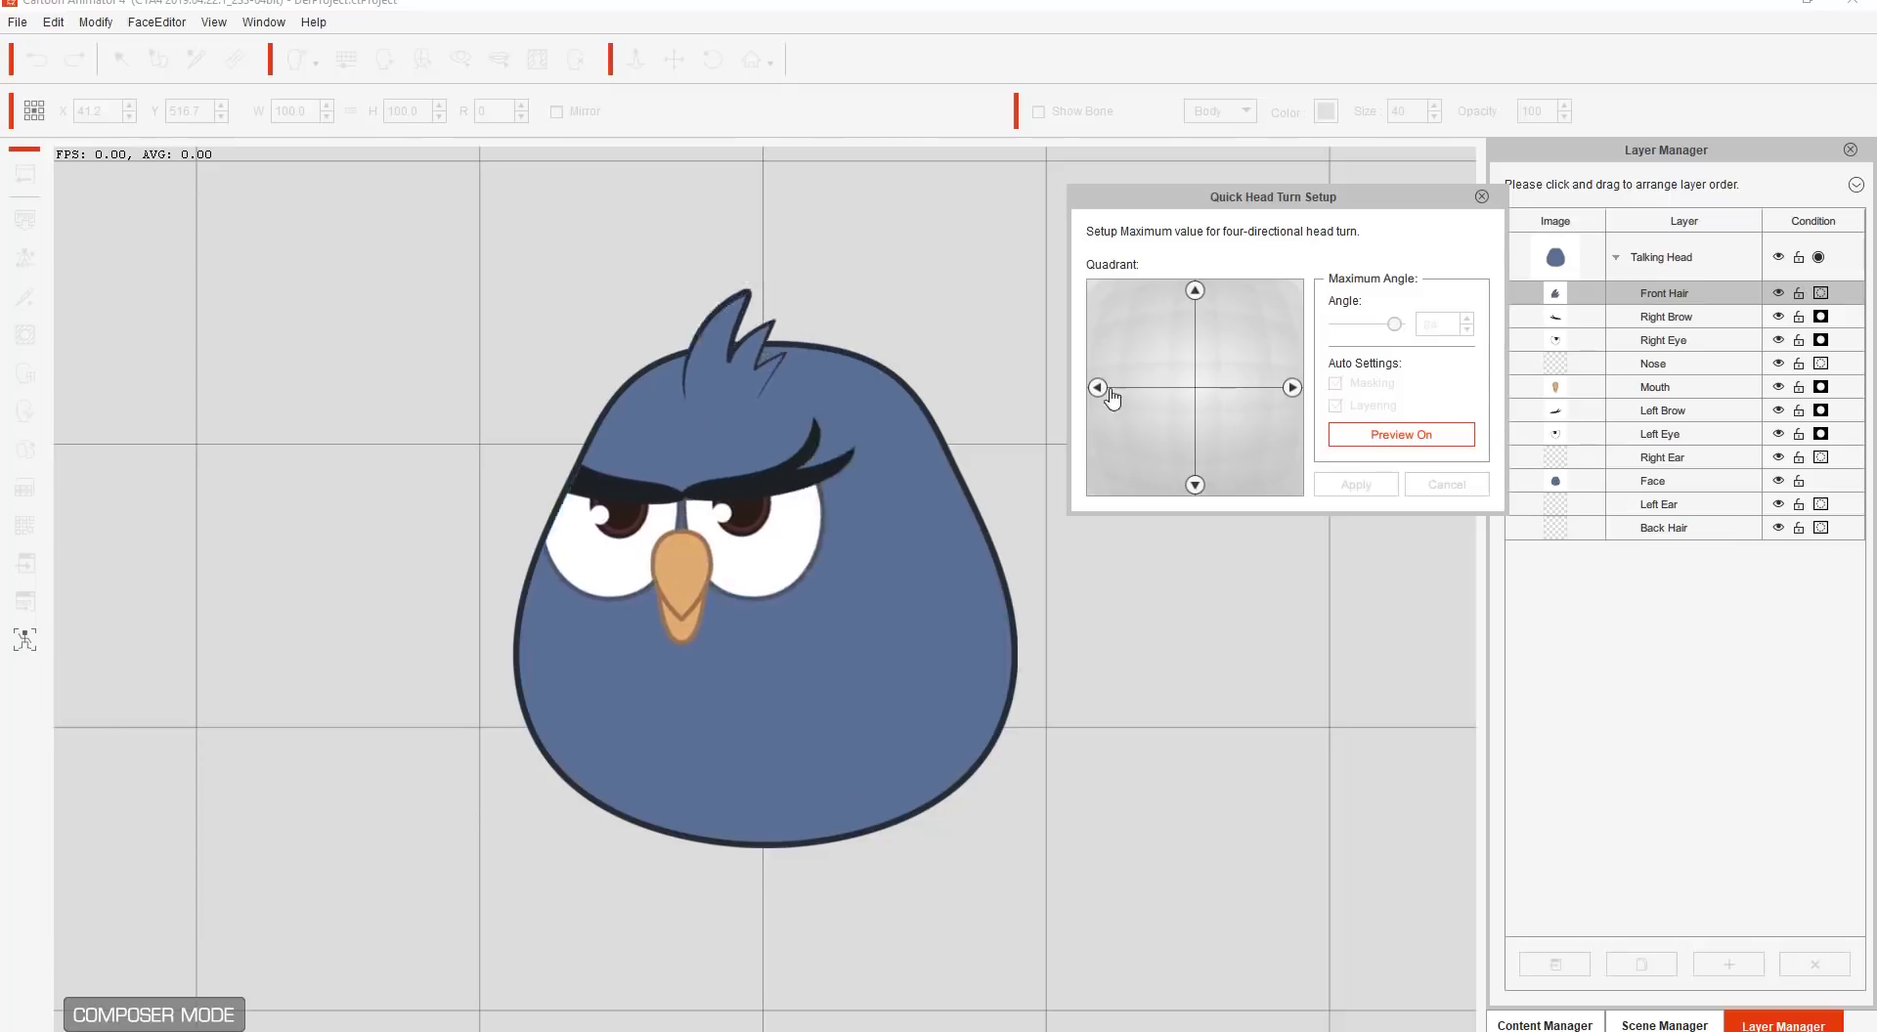
click(1380, 433)
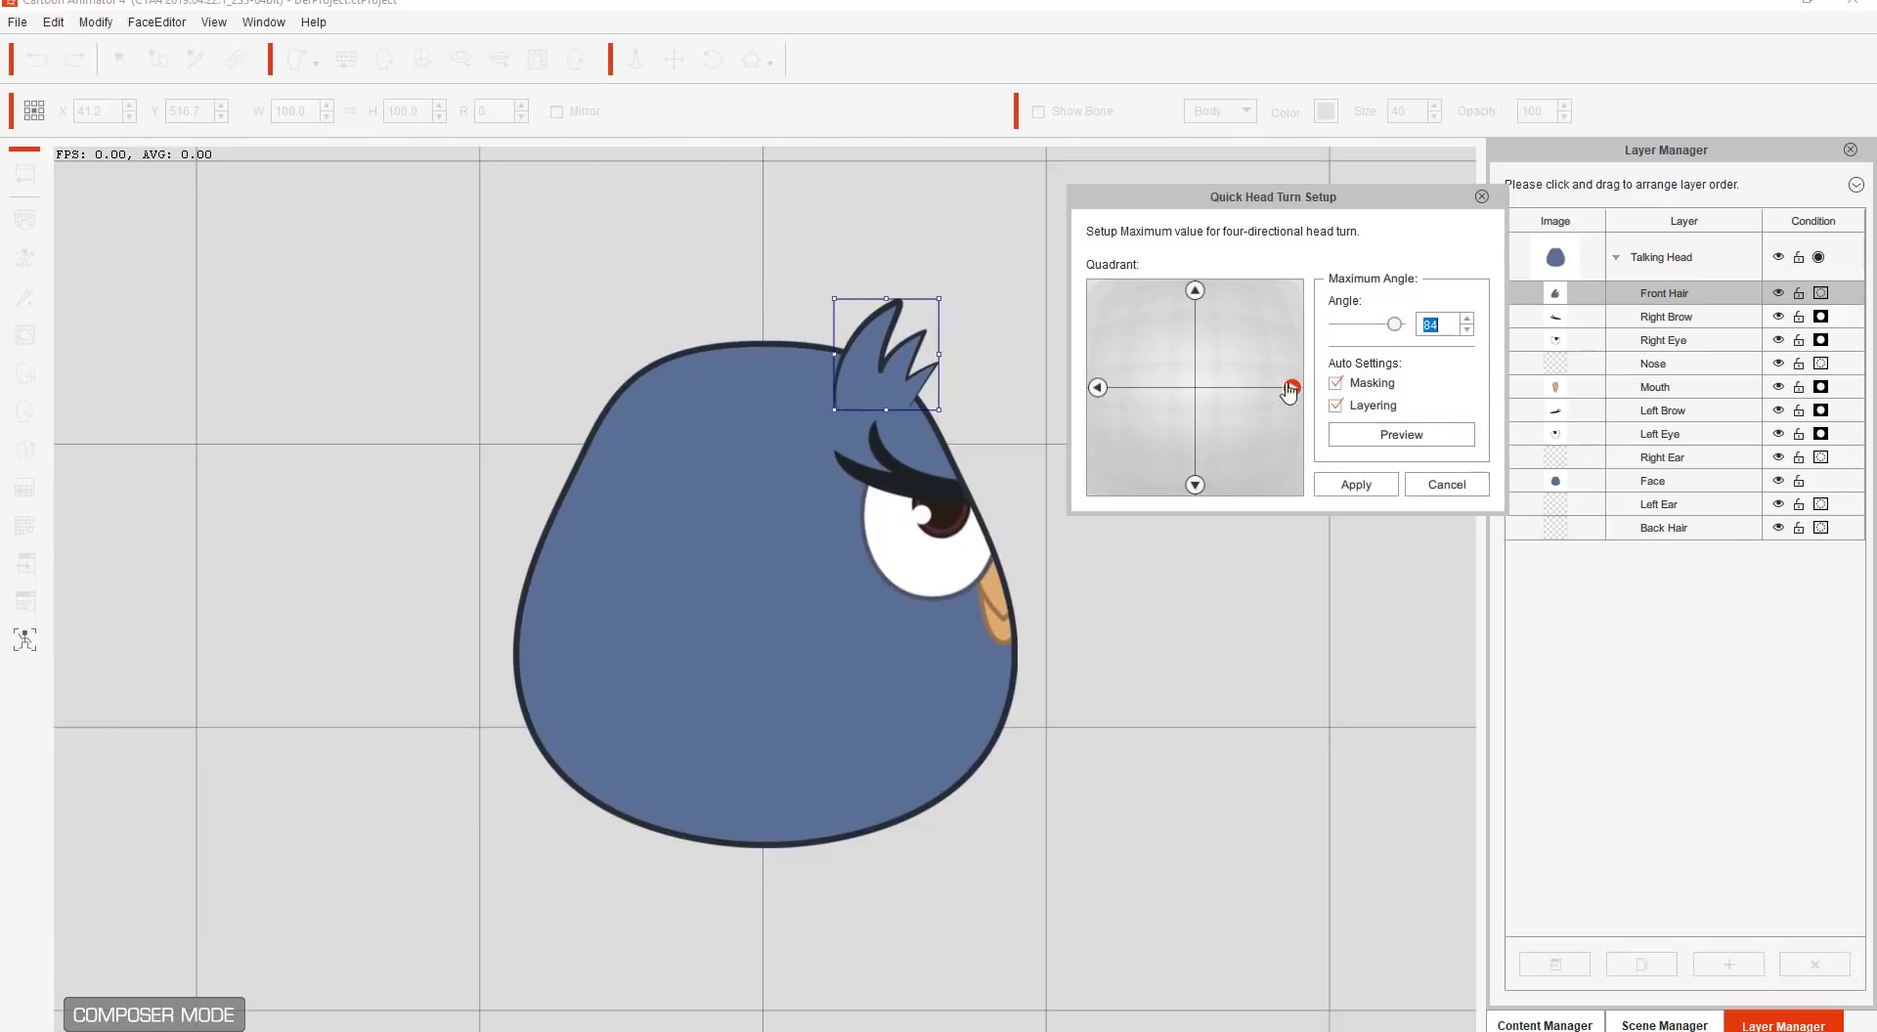
Step: For the upward head turn, lower the front hair onto the head, reduce its height, and preview the result
click(1194, 291)
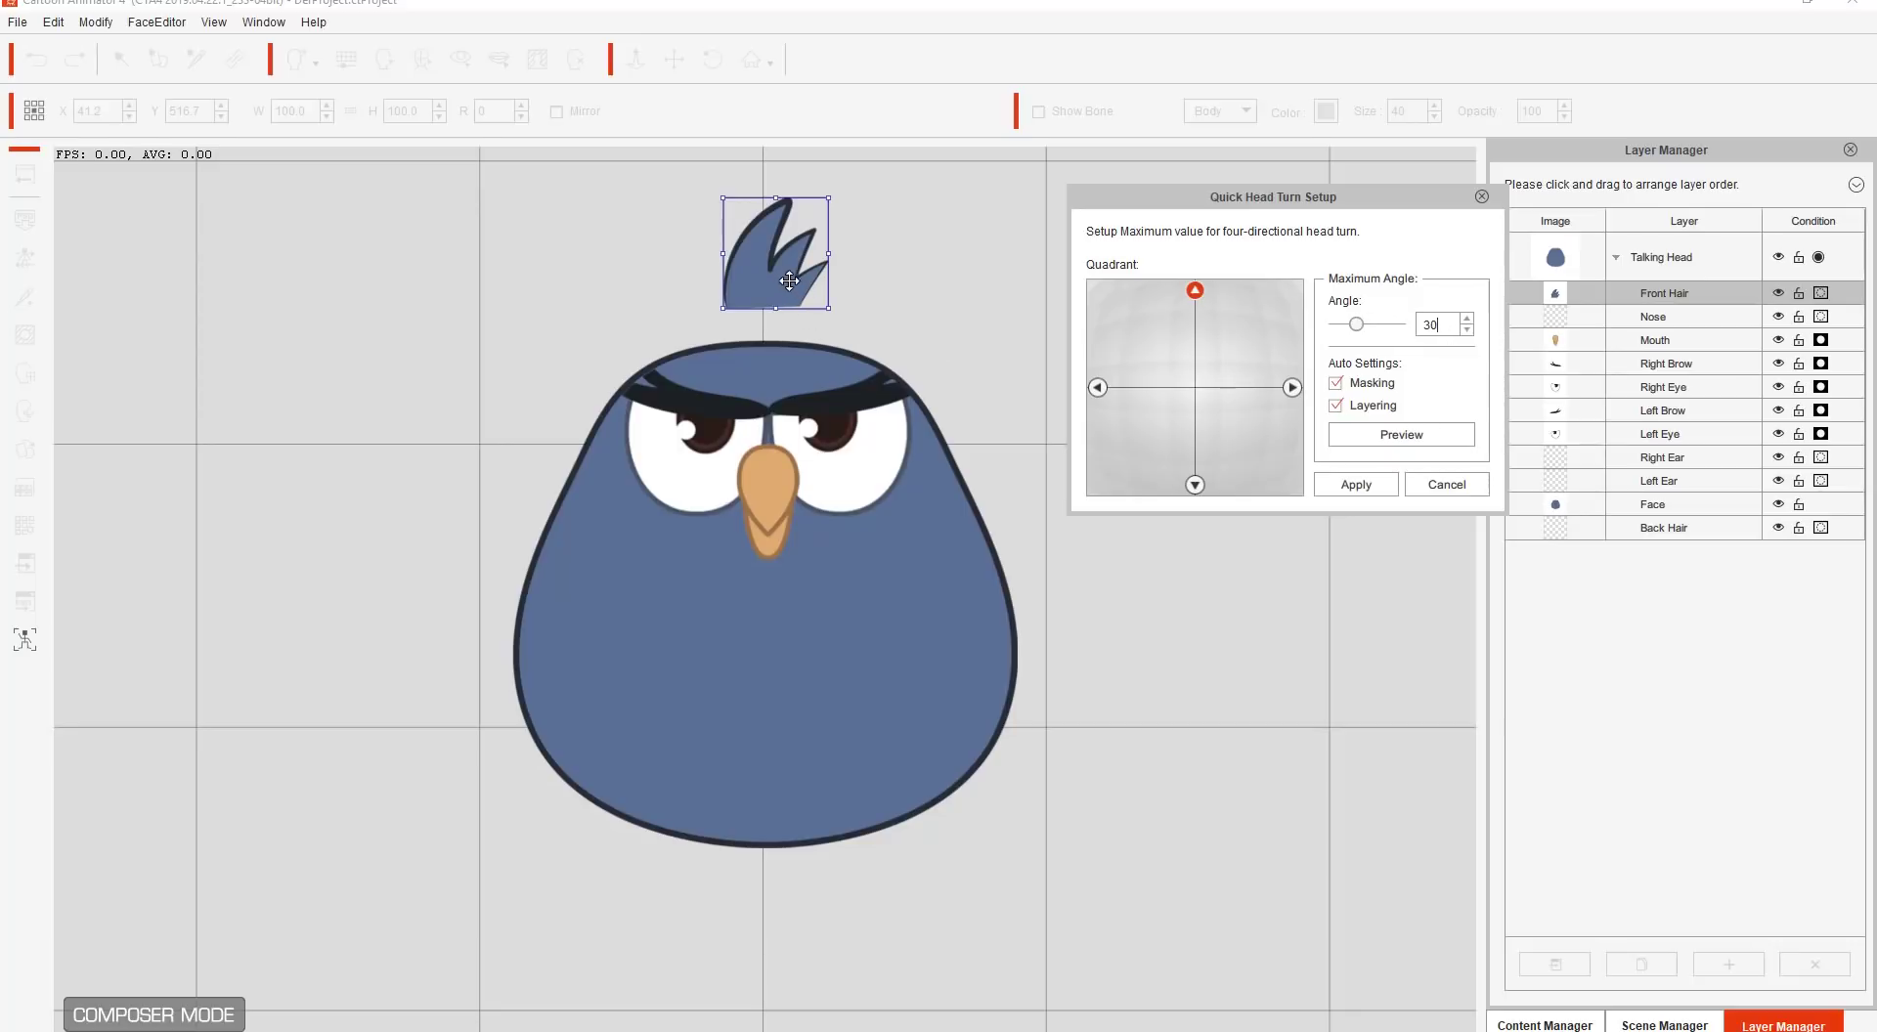
drag(784, 271, 783, 316)
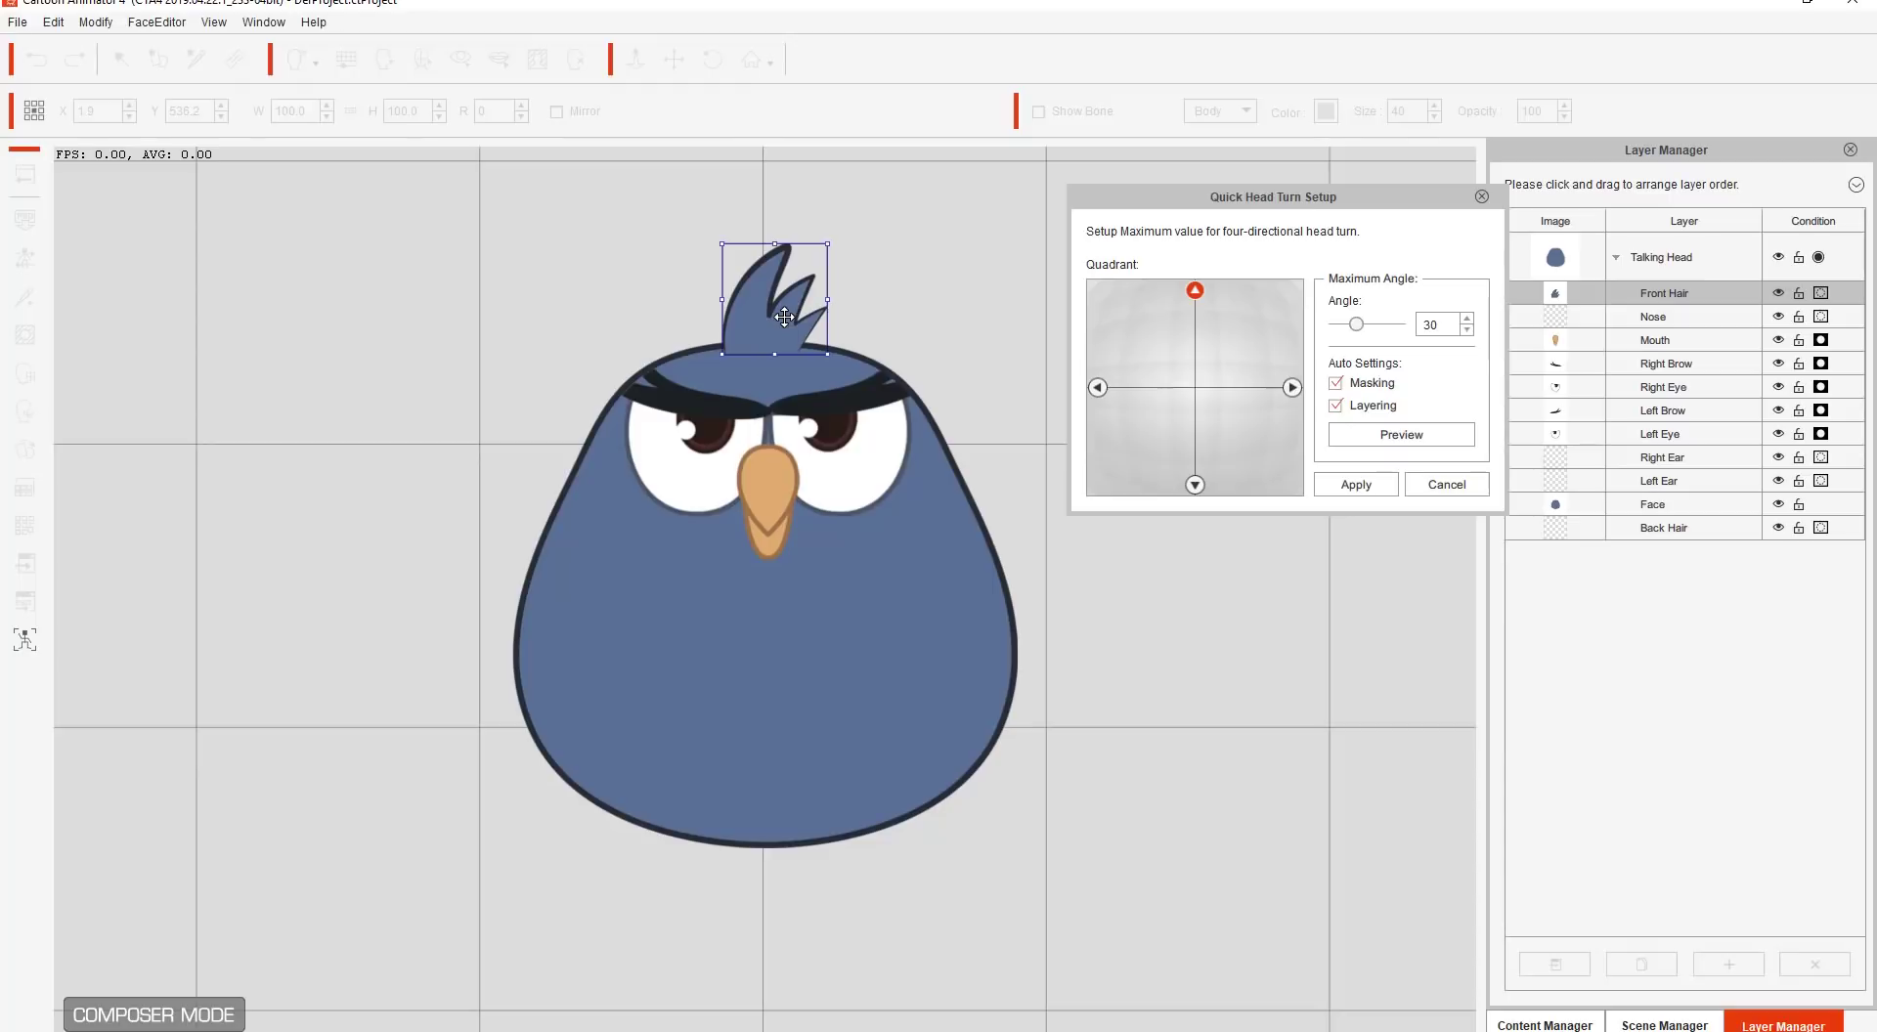
drag(774, 244, 776, 323)
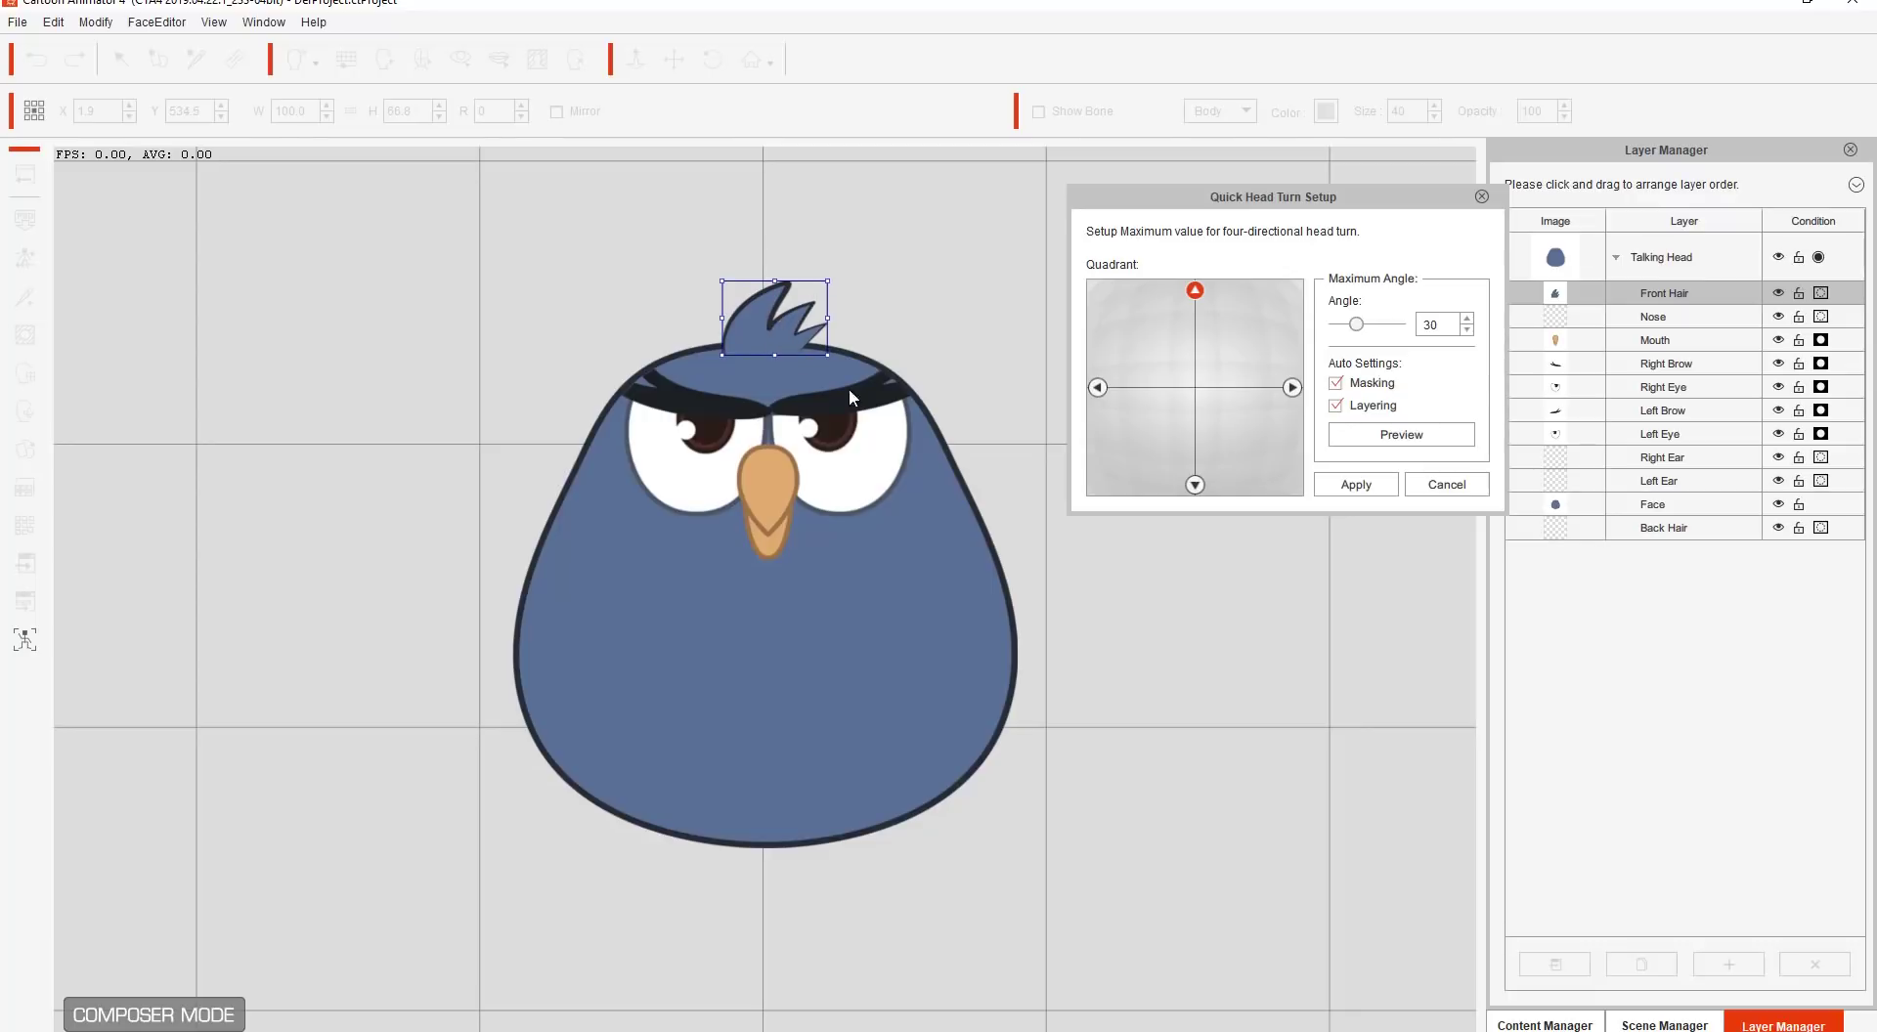
click(1393, 434)
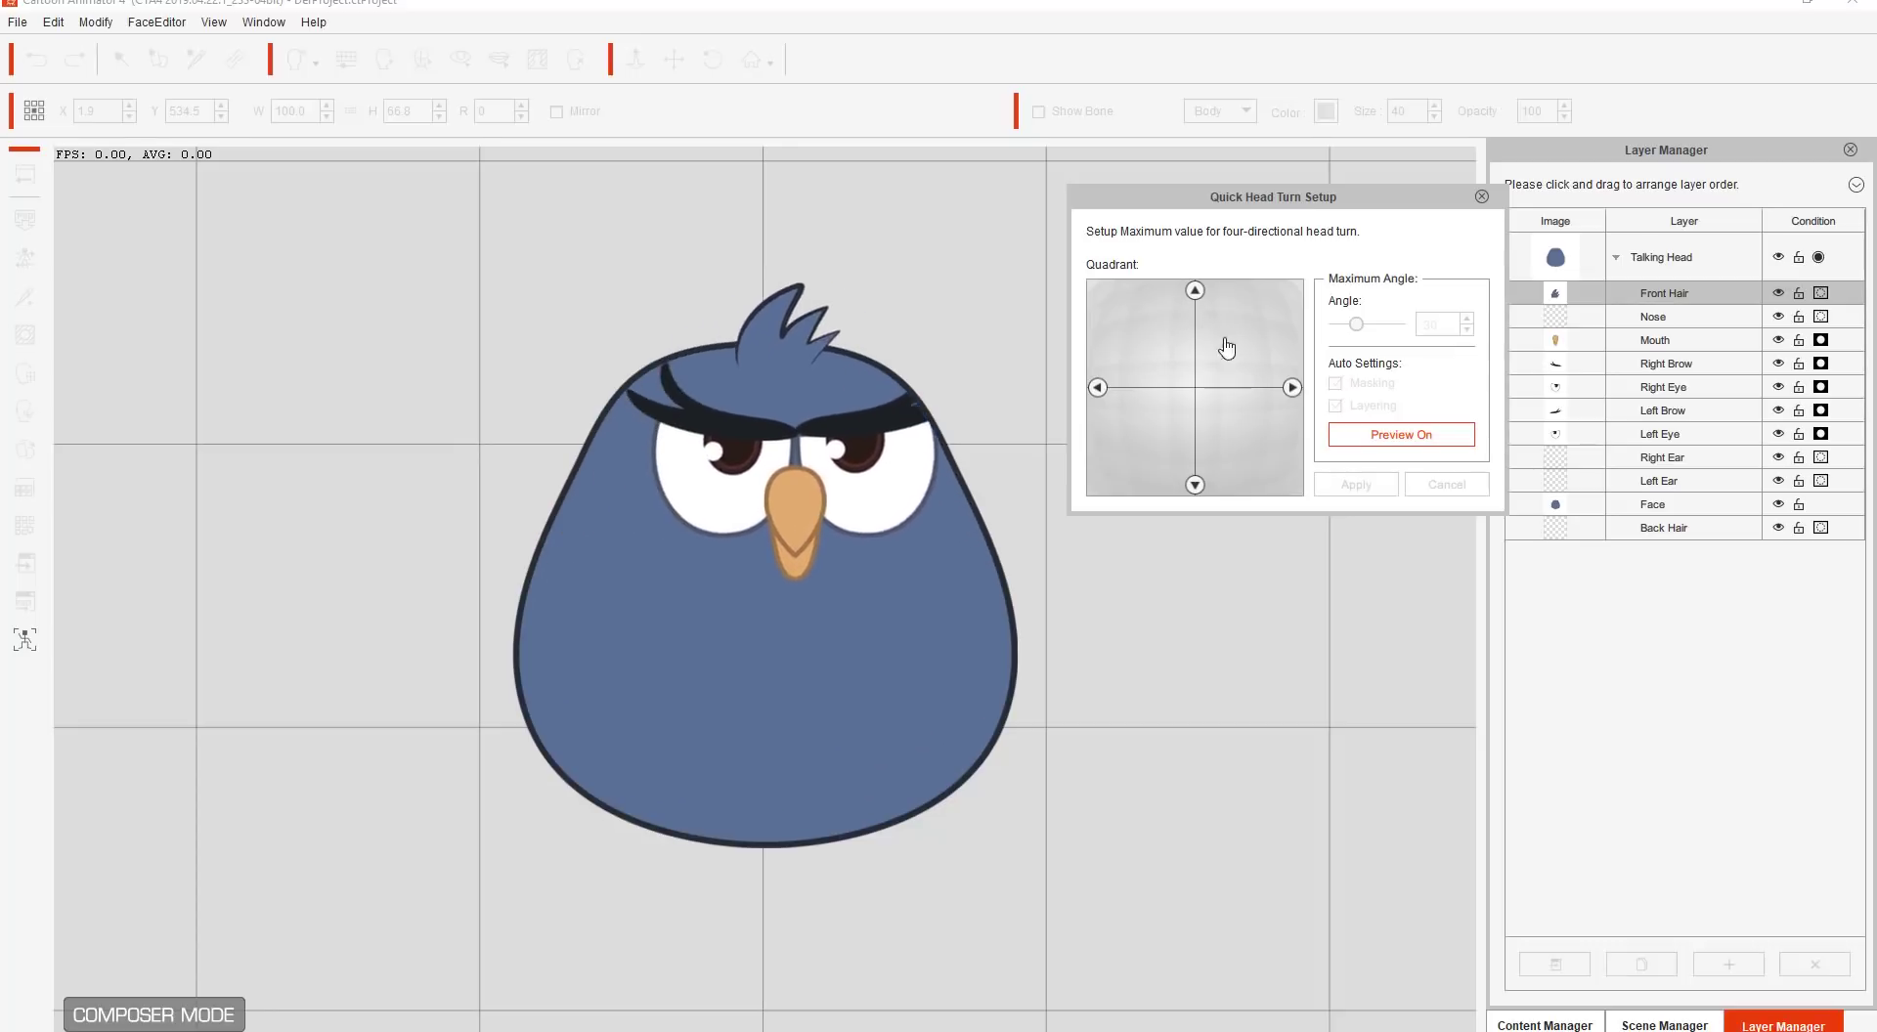
click(1291, 387)
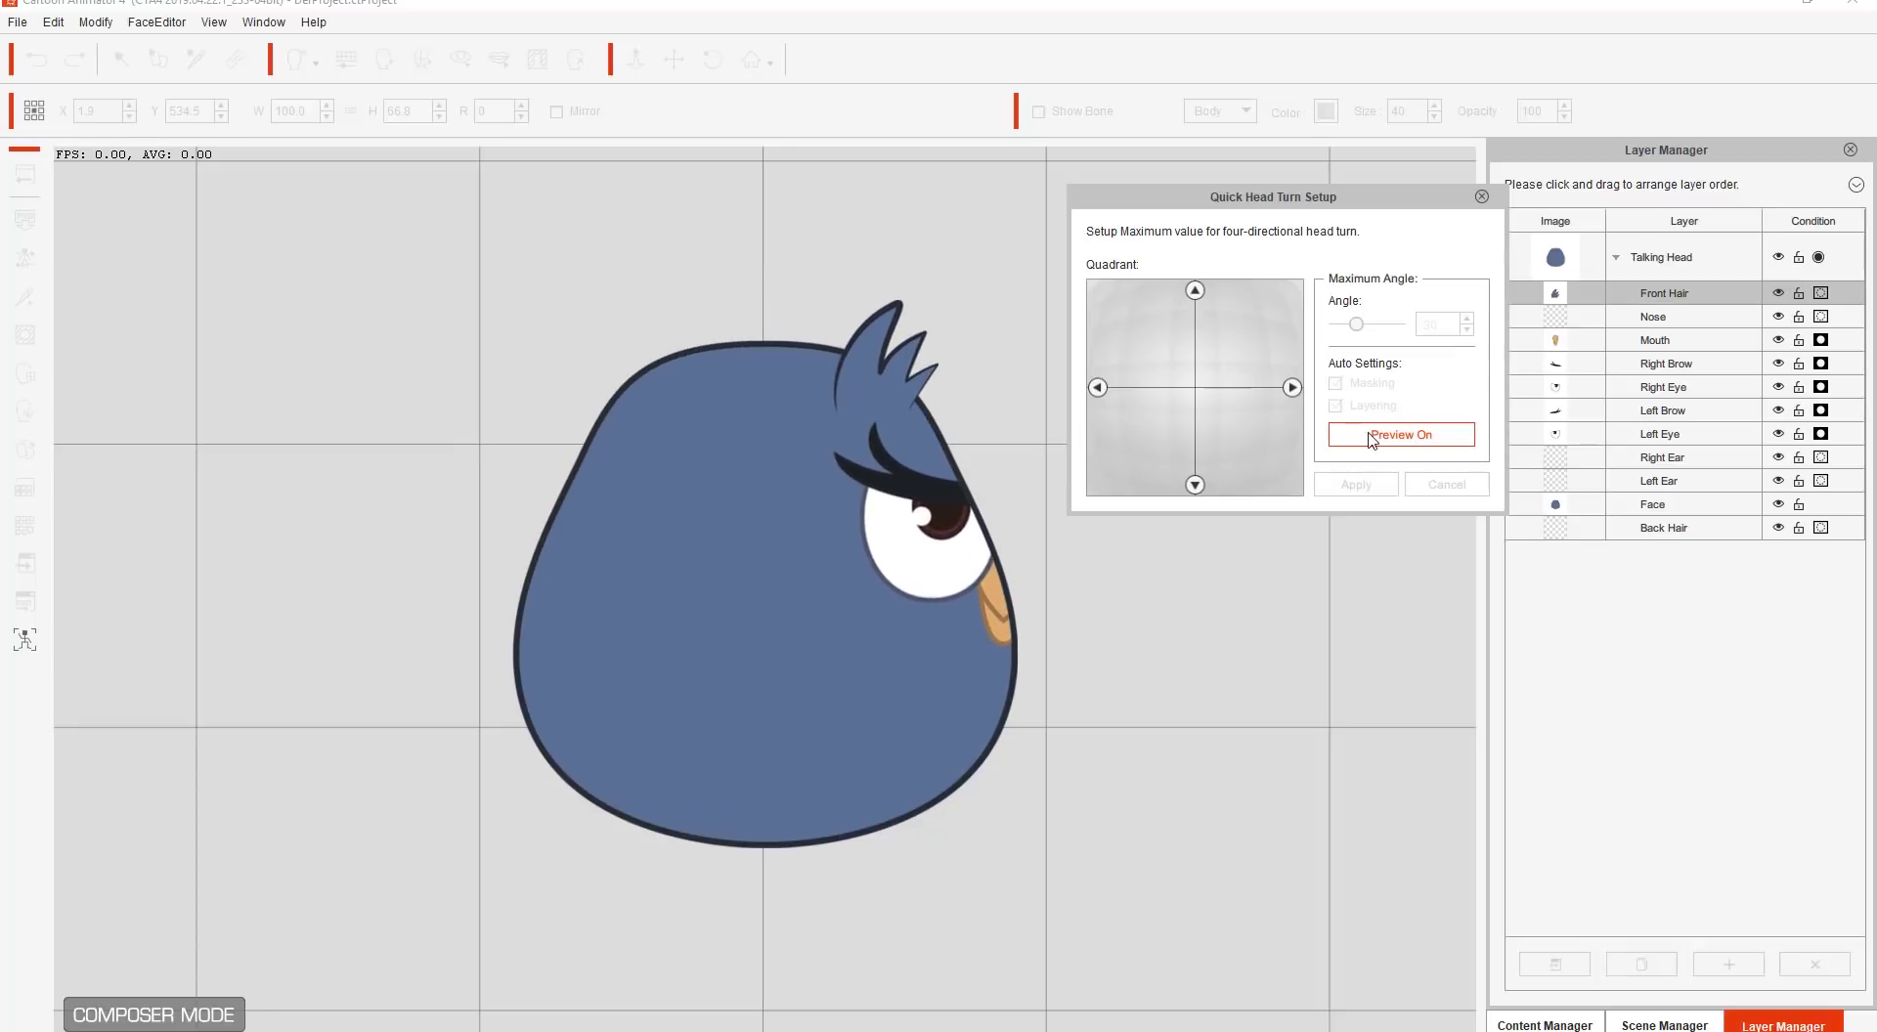
Step: Set the downward head turn's maximum angle to 50, enlarge the front hair to about 168 wide by 107 high, and preview the turn
click(1195, 486)
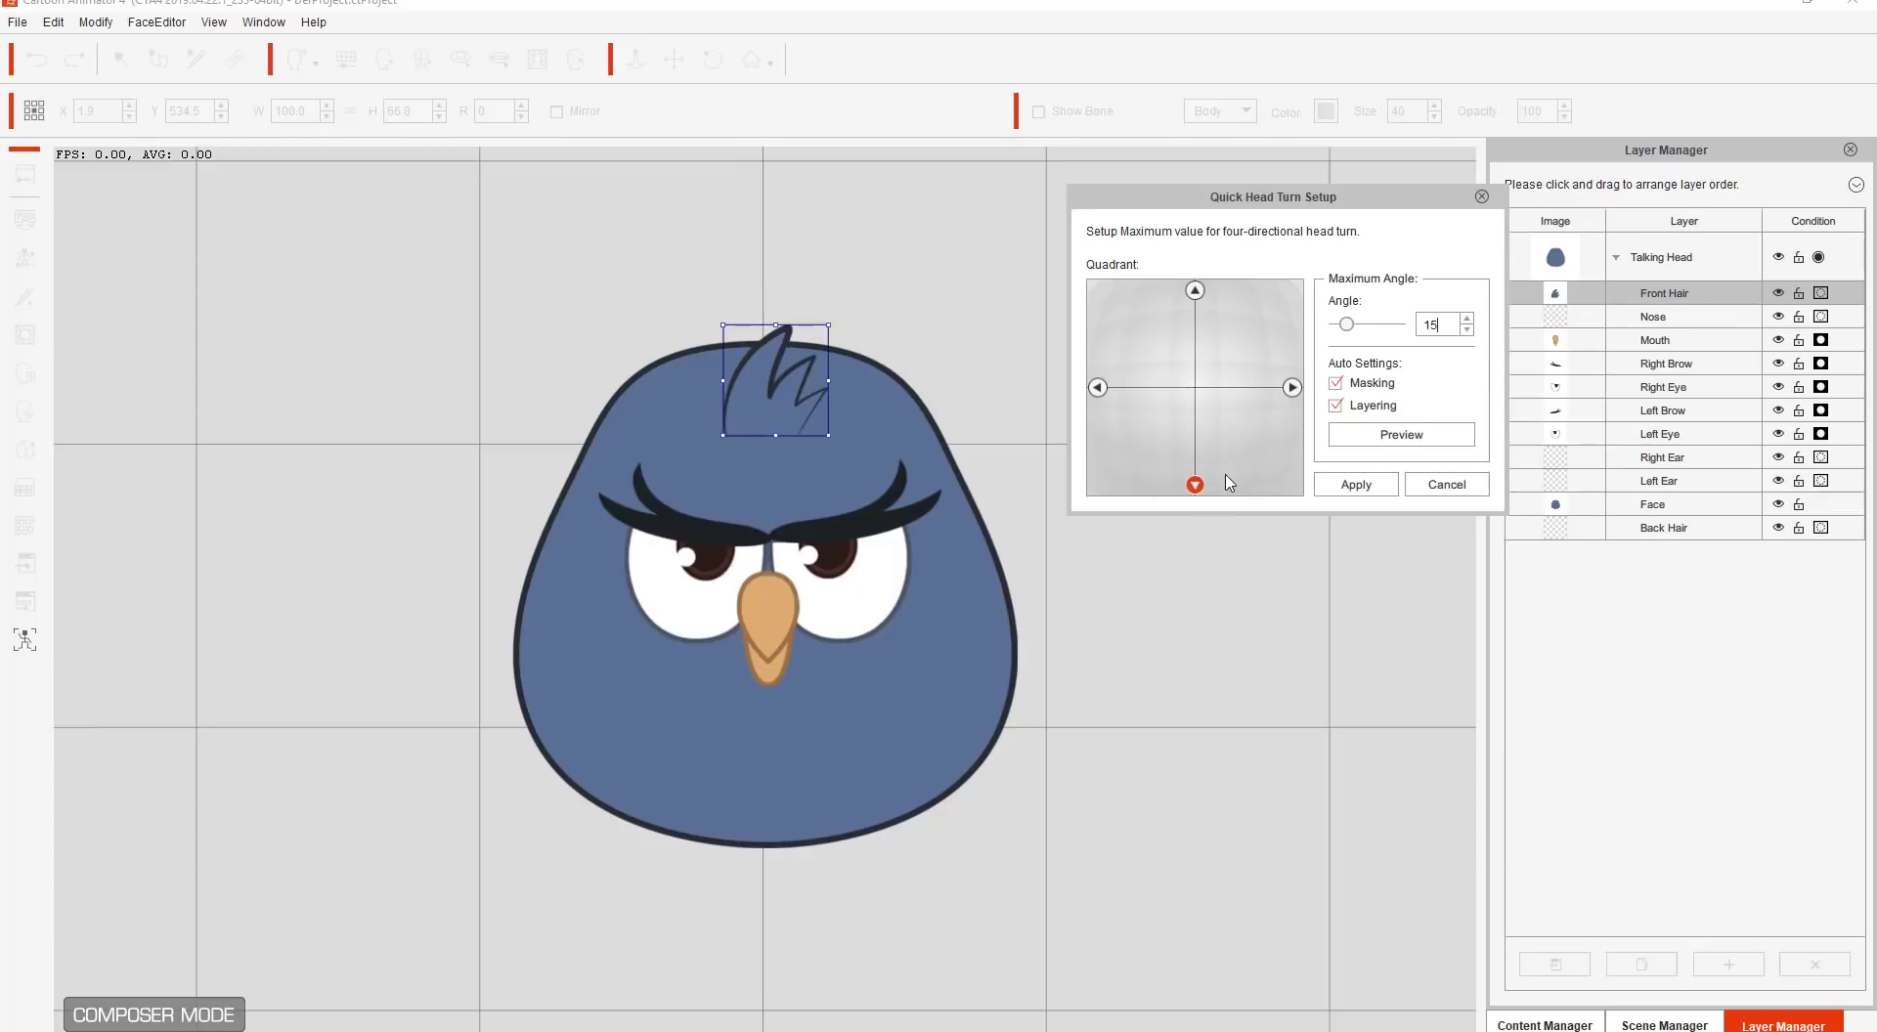
drag(1441, 324, 1422, 331)
text(50)
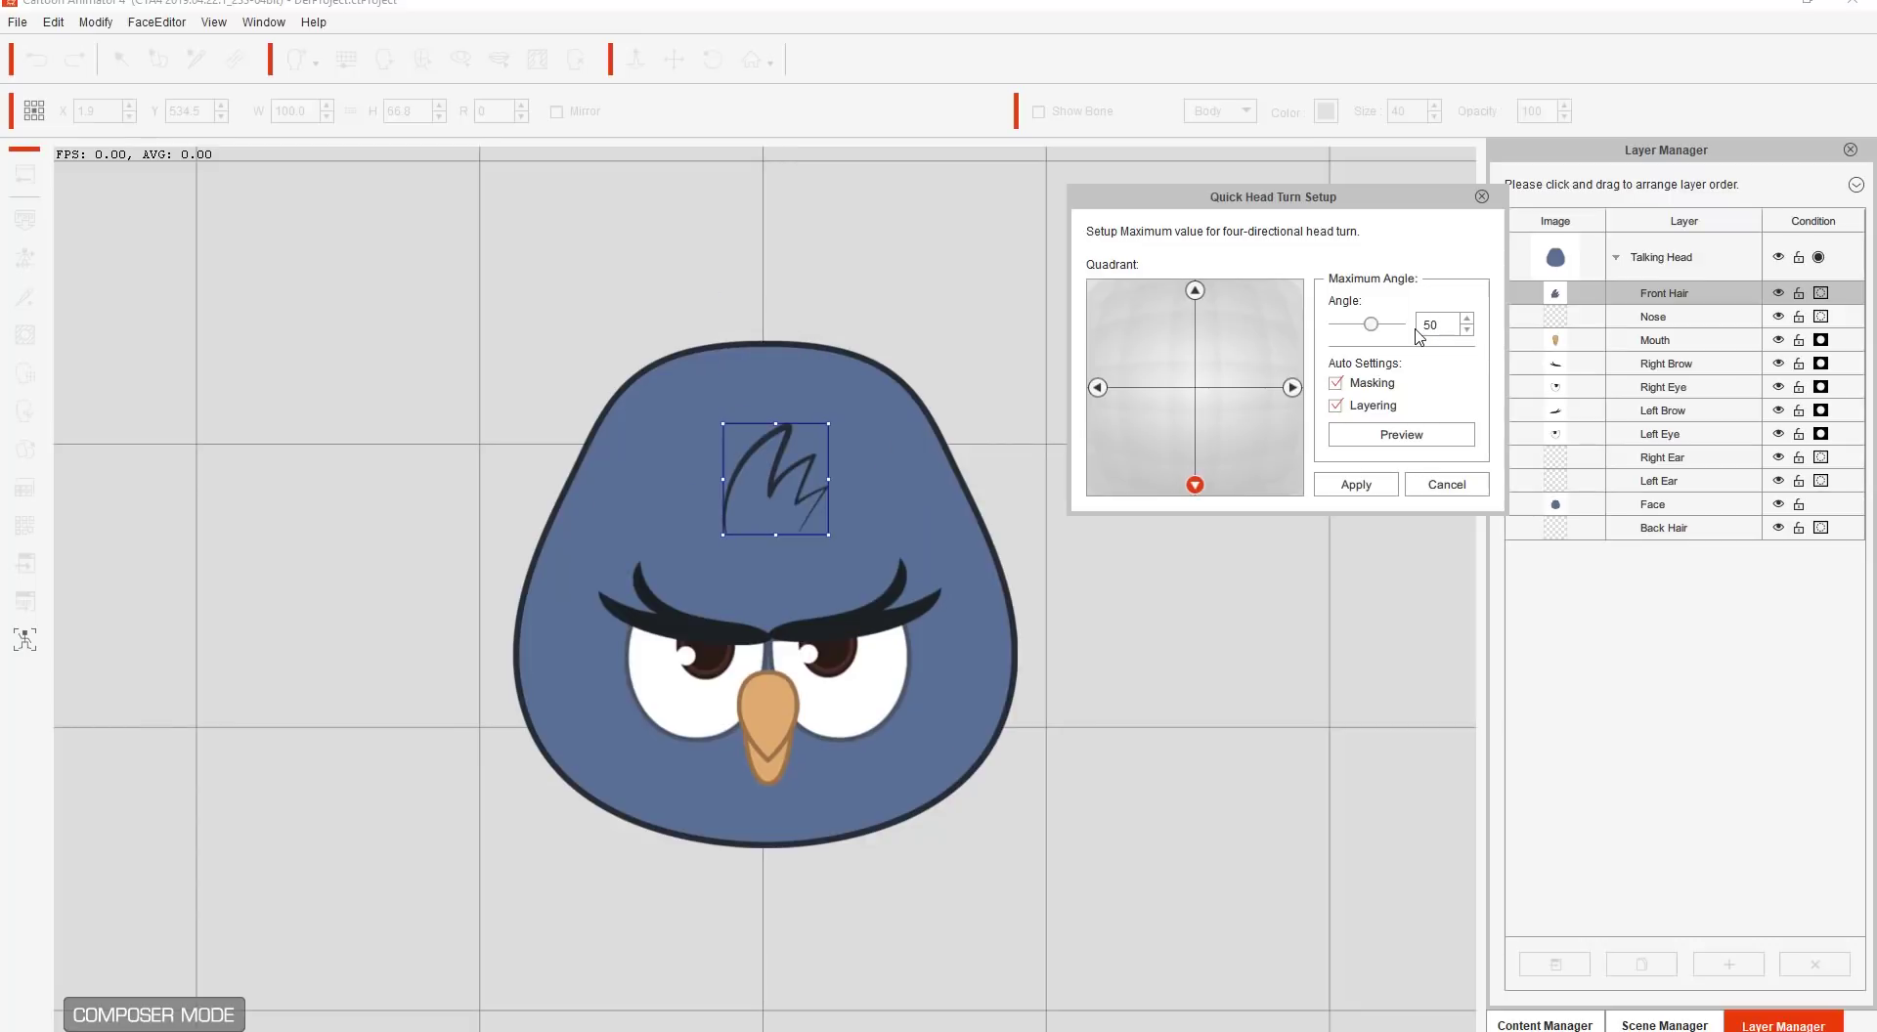
drag(807, 486, 863, 512)
drag(777, 455, 777, 451)
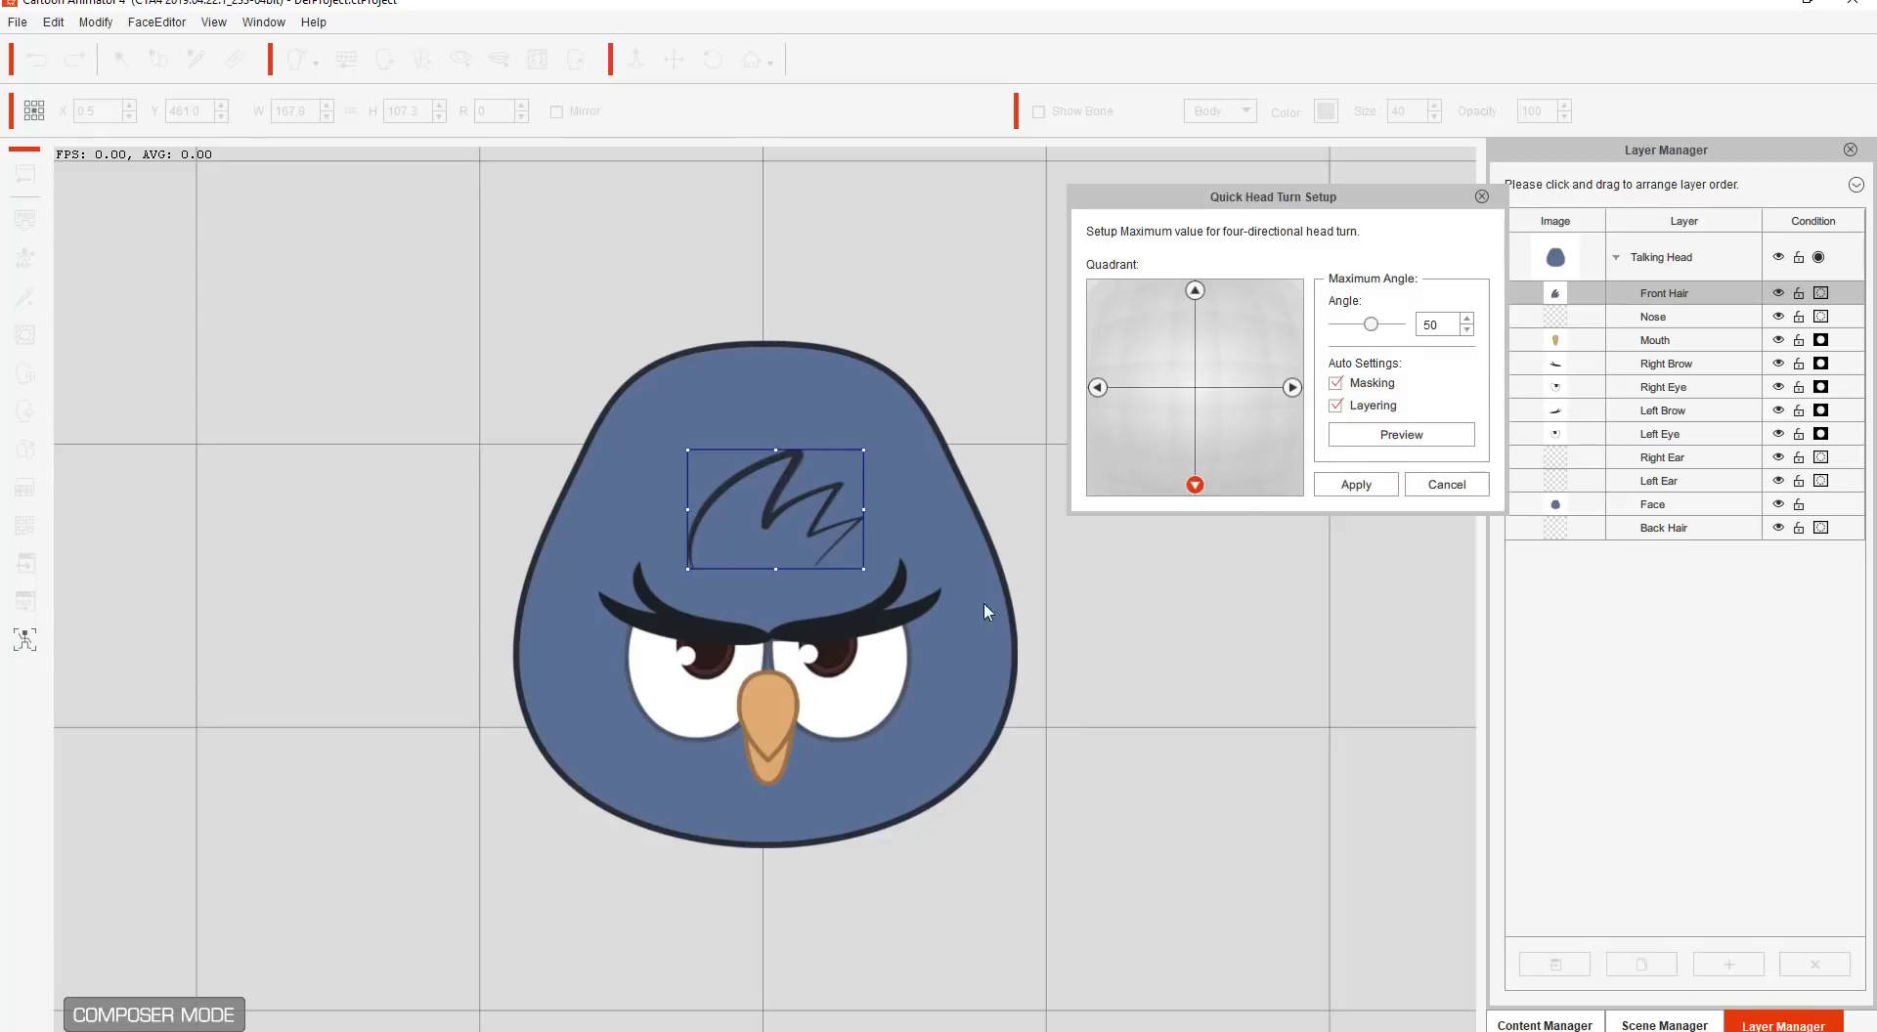
click(1402, 436)
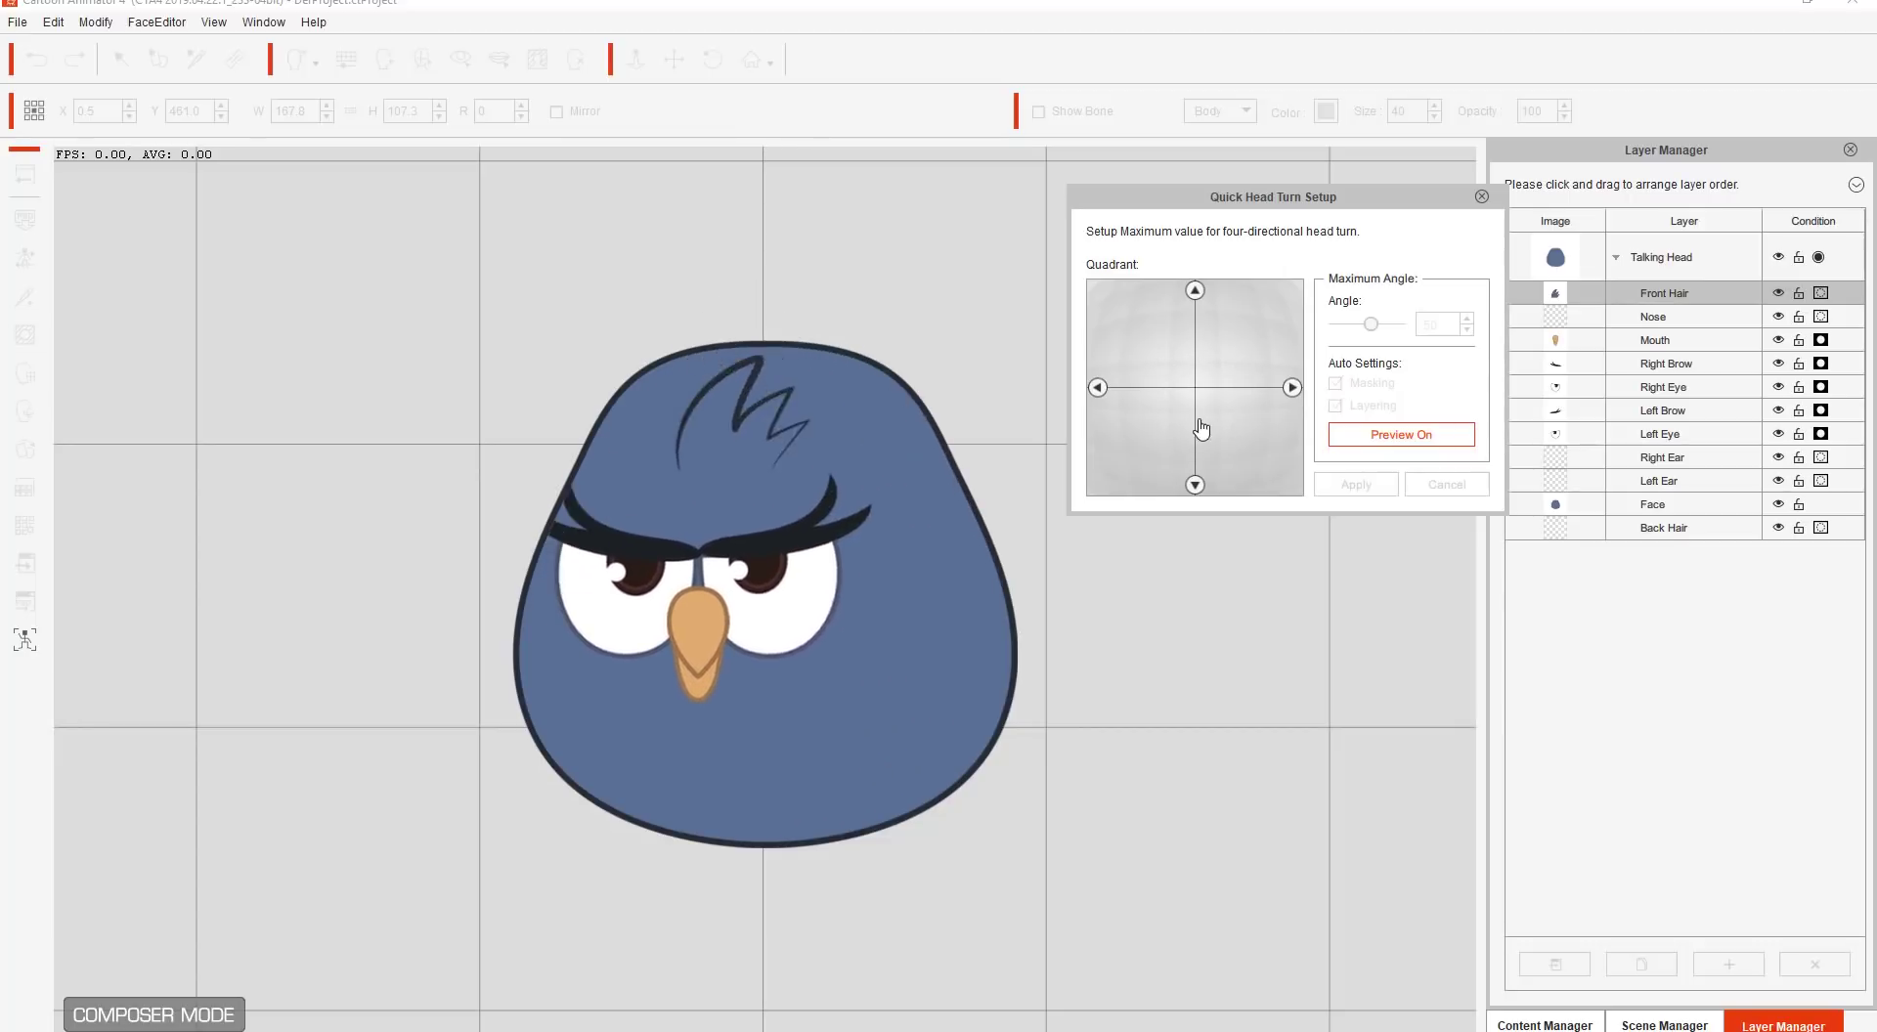
click(1375, 436)
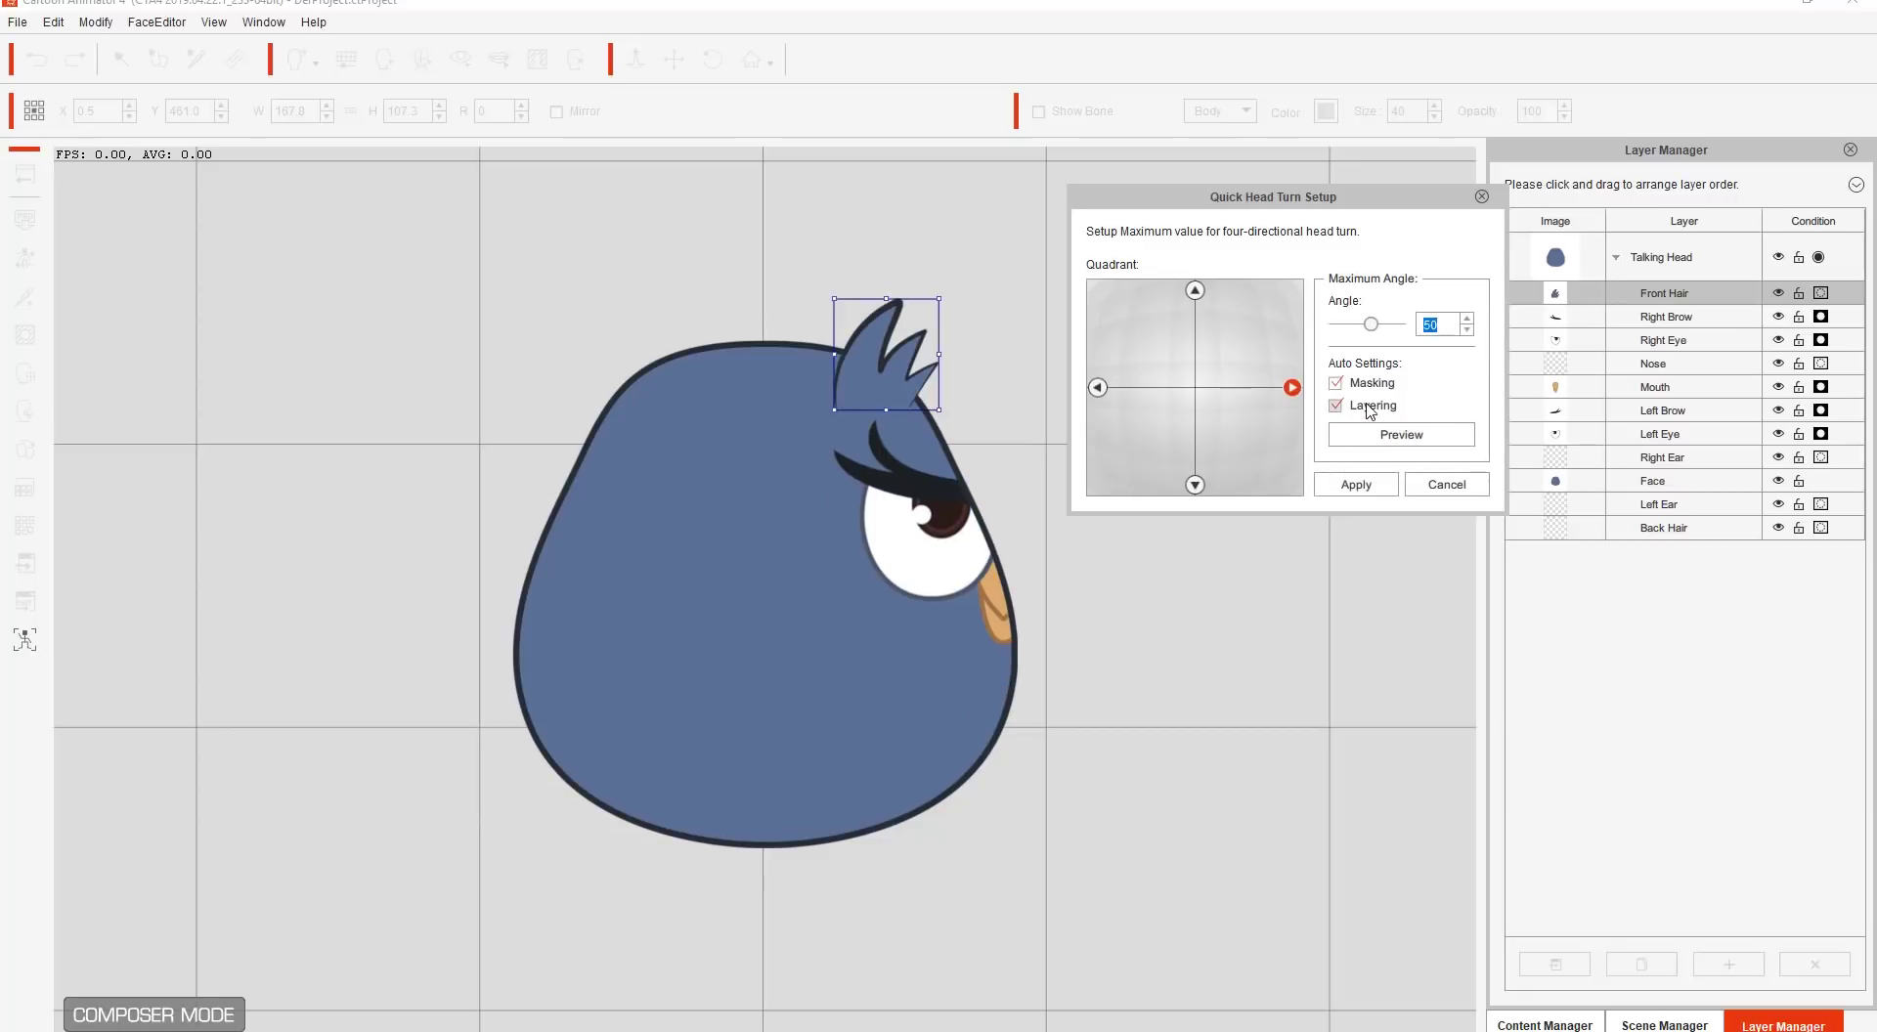
Step: Compare the right-facing head turn with auto Masking off and on, previewing the unmasked version, and leave Masking enabled
click(1361, 391)
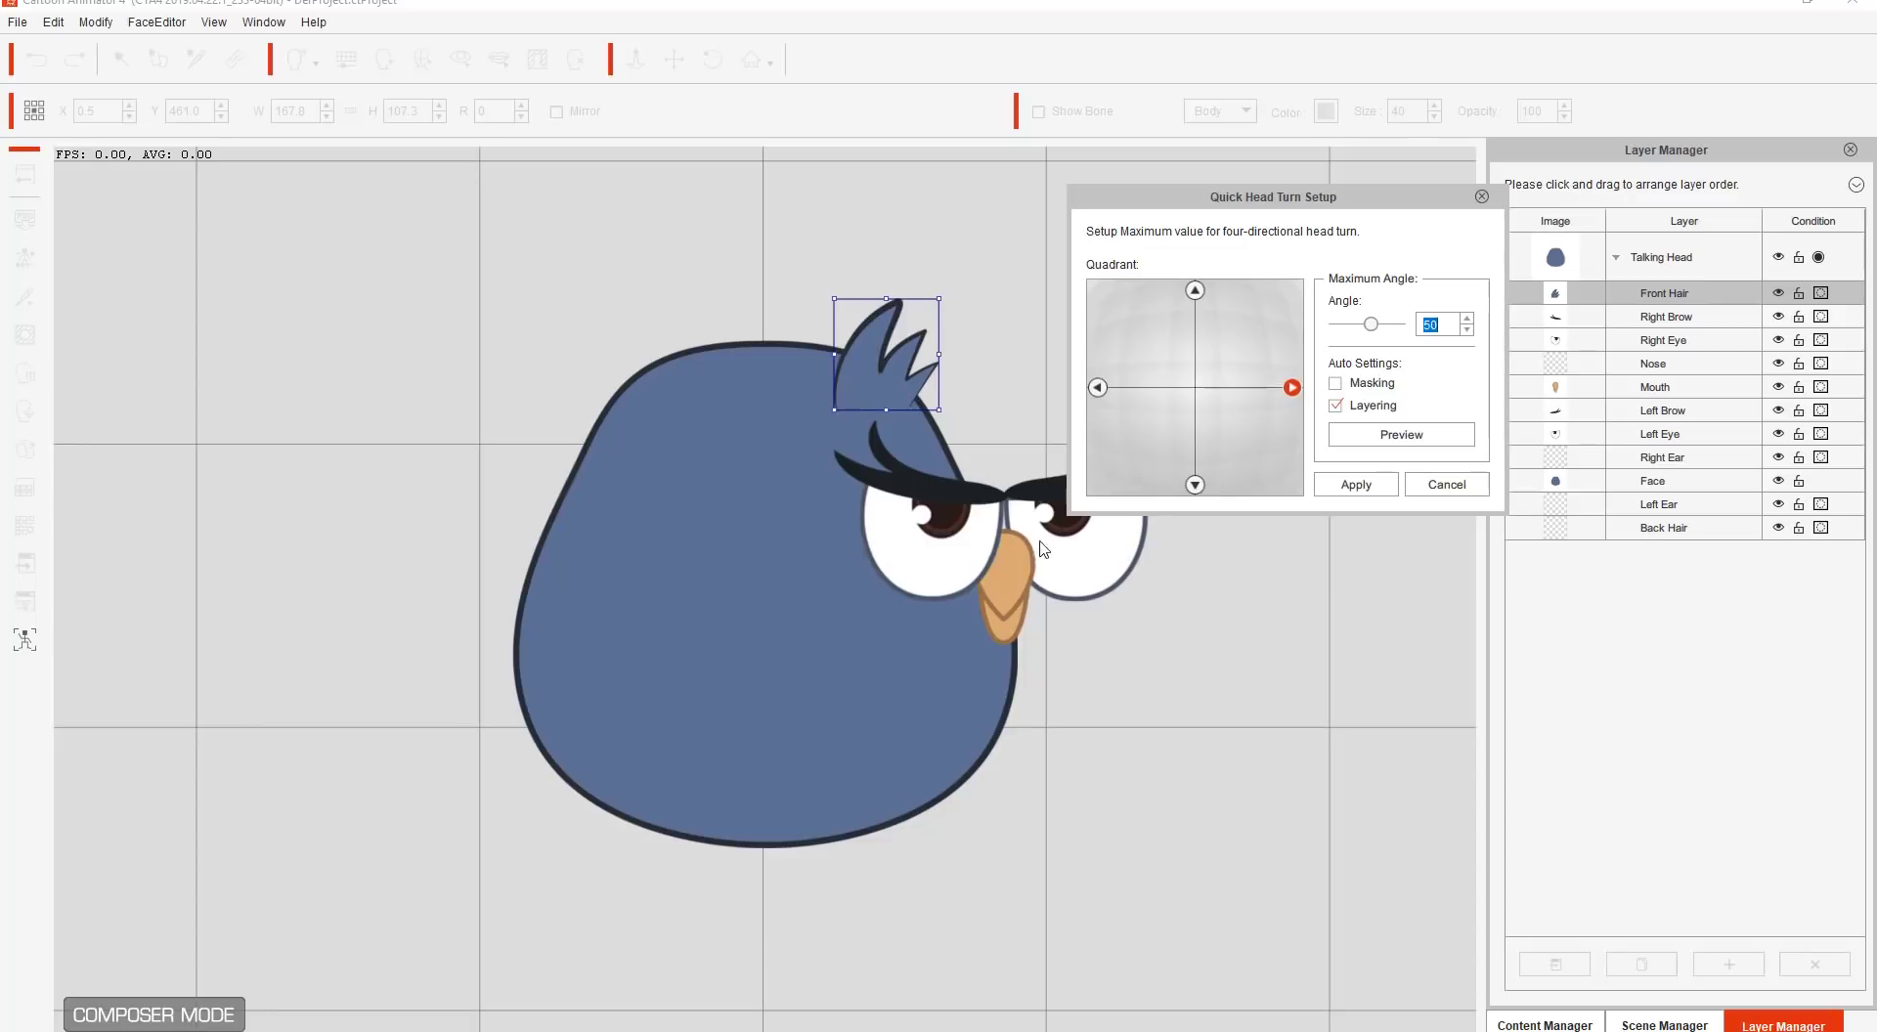
click(1388, 436)
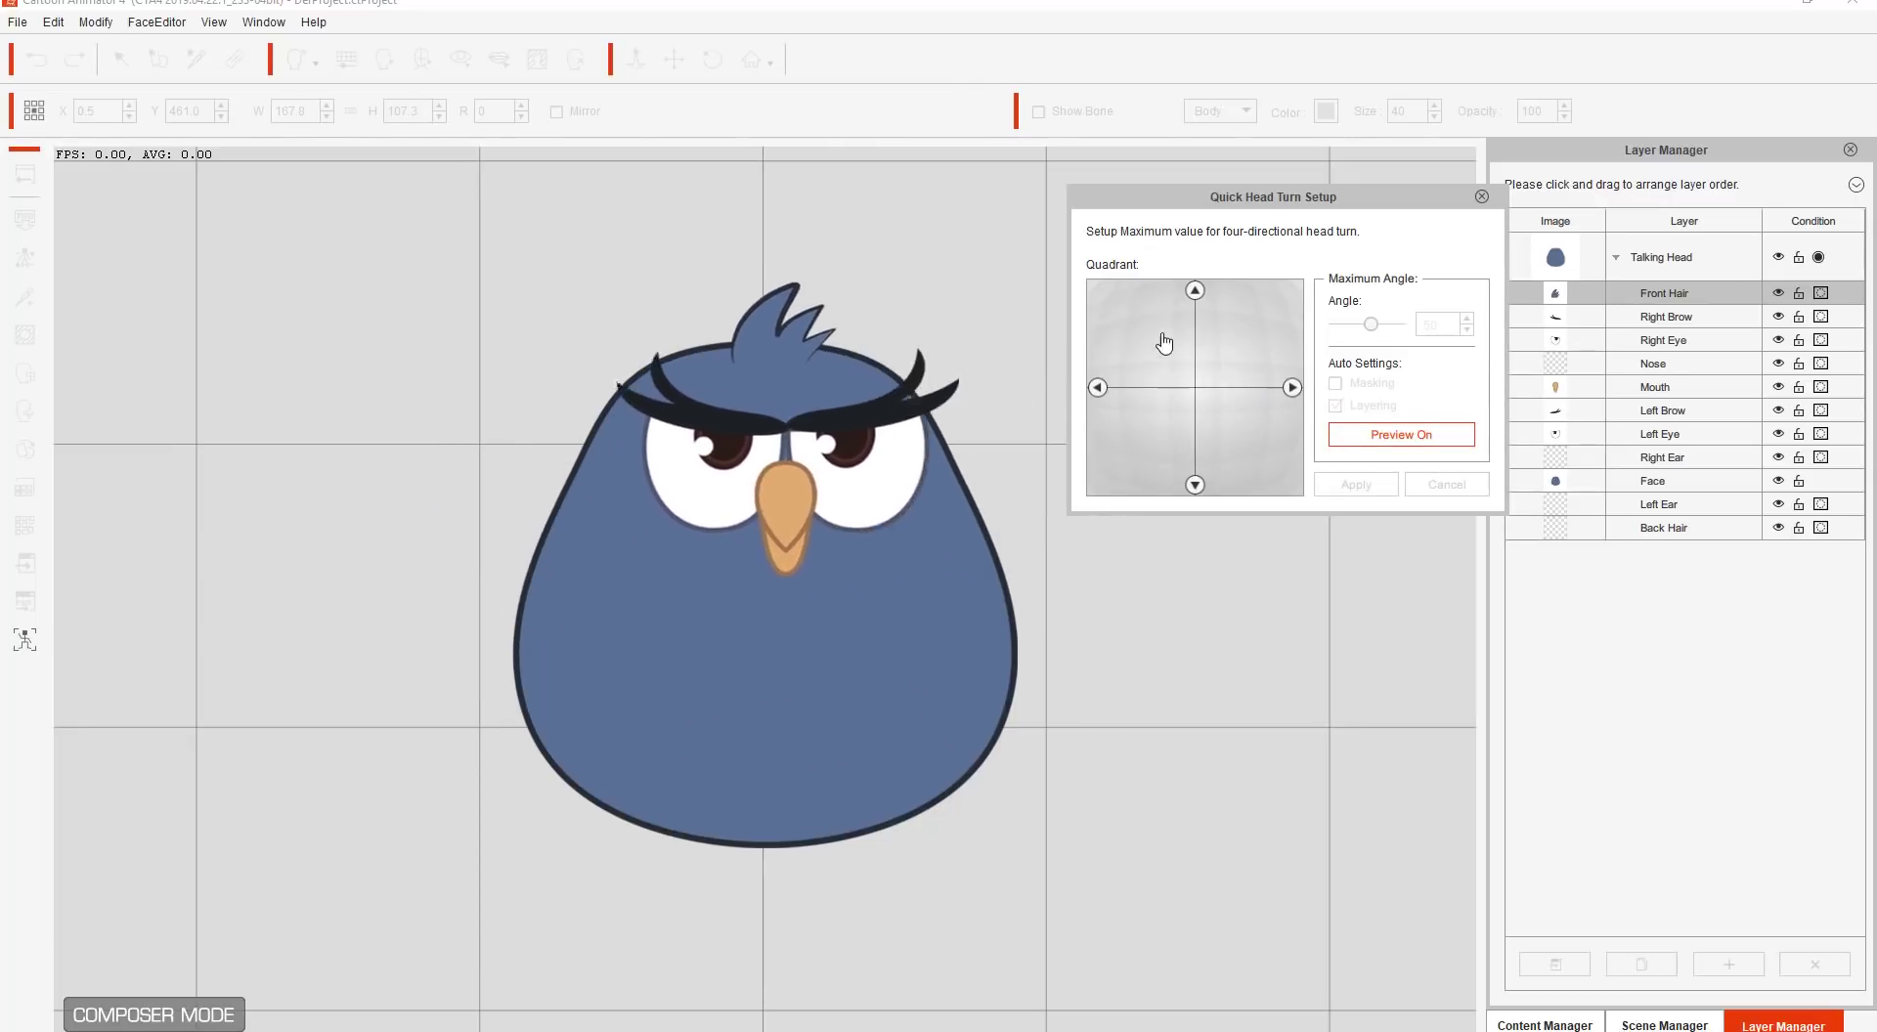
click(1384, 434)
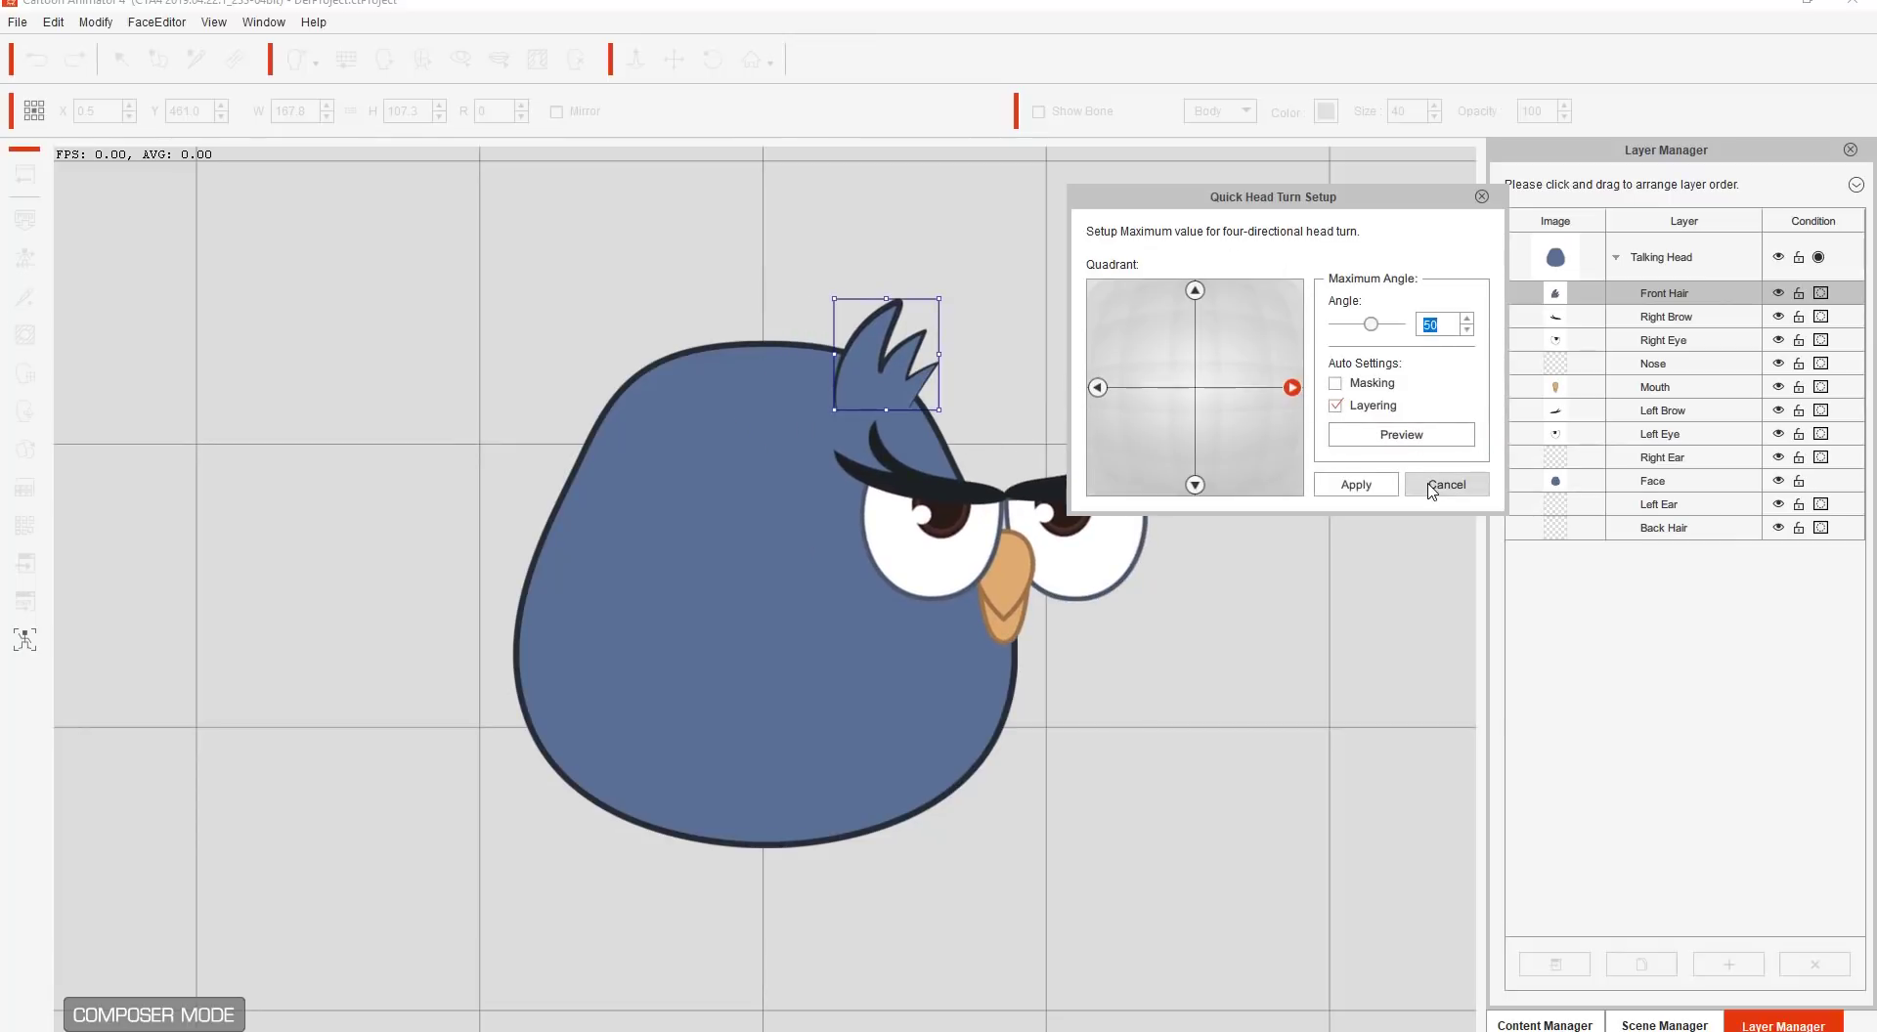
click(1371, 386)
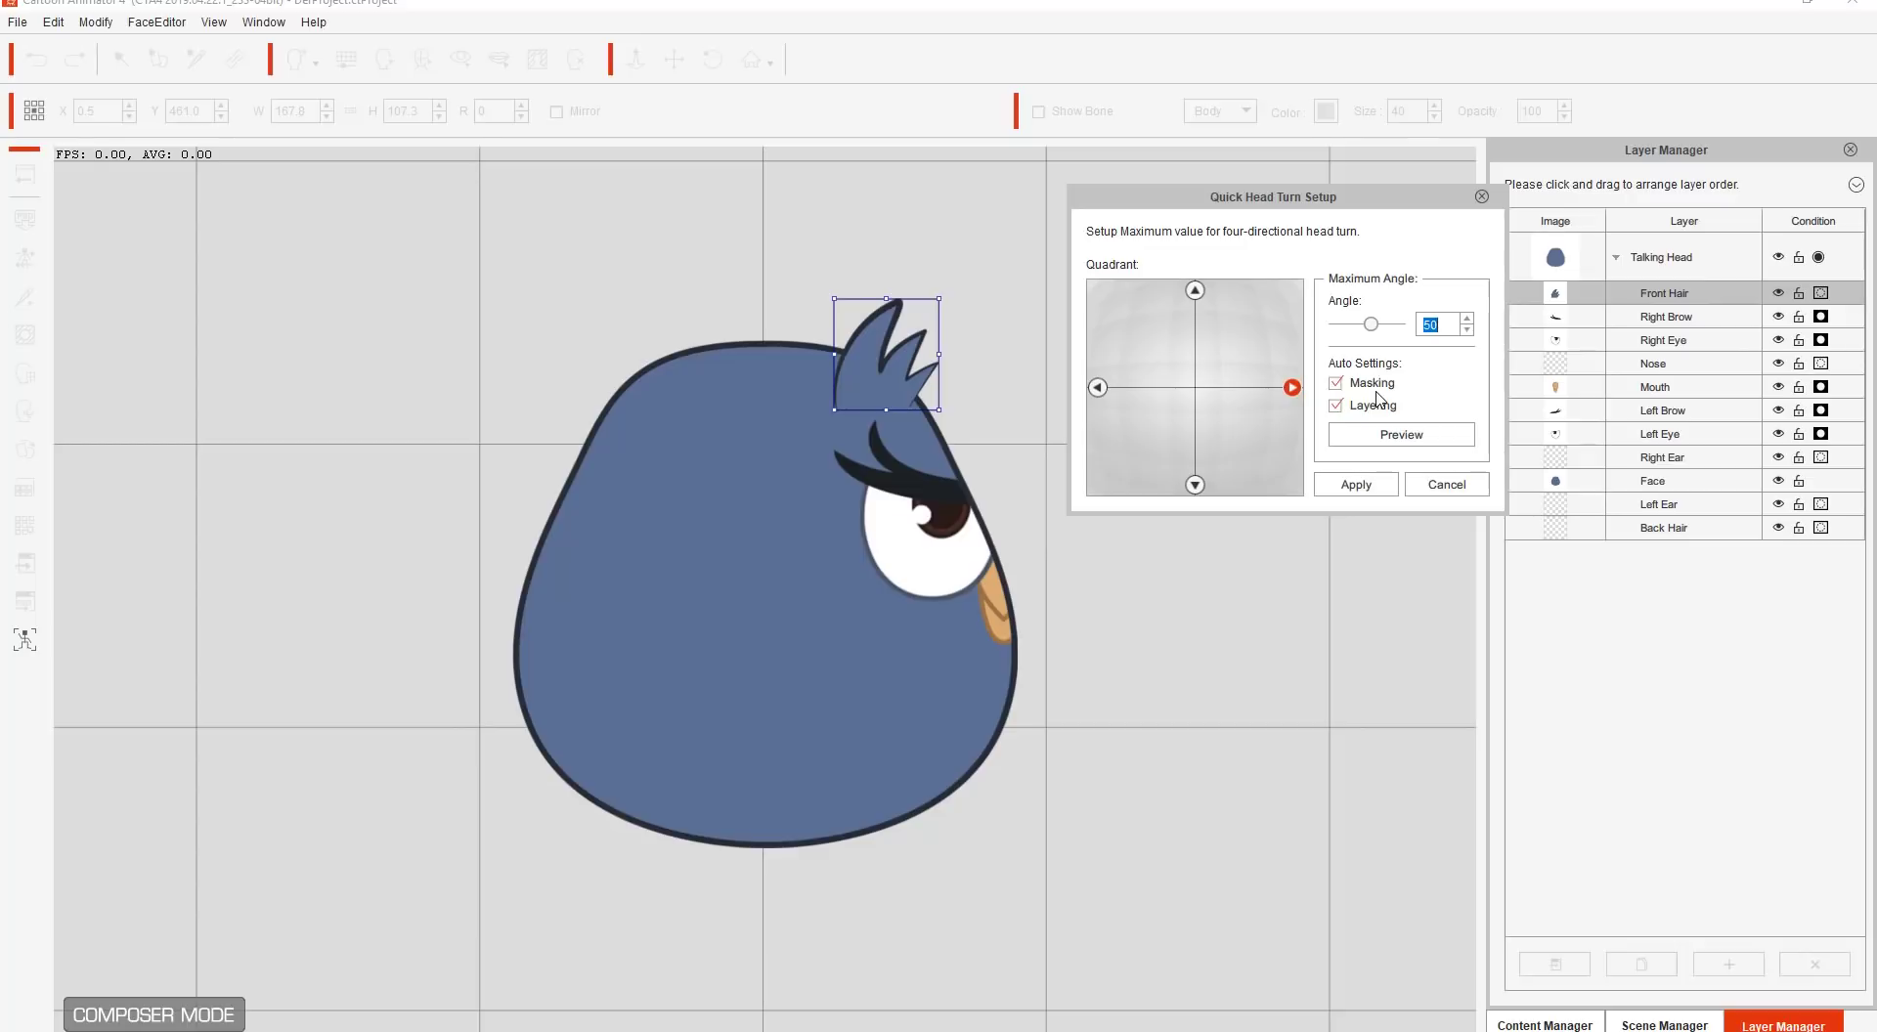
click(1358, 394)
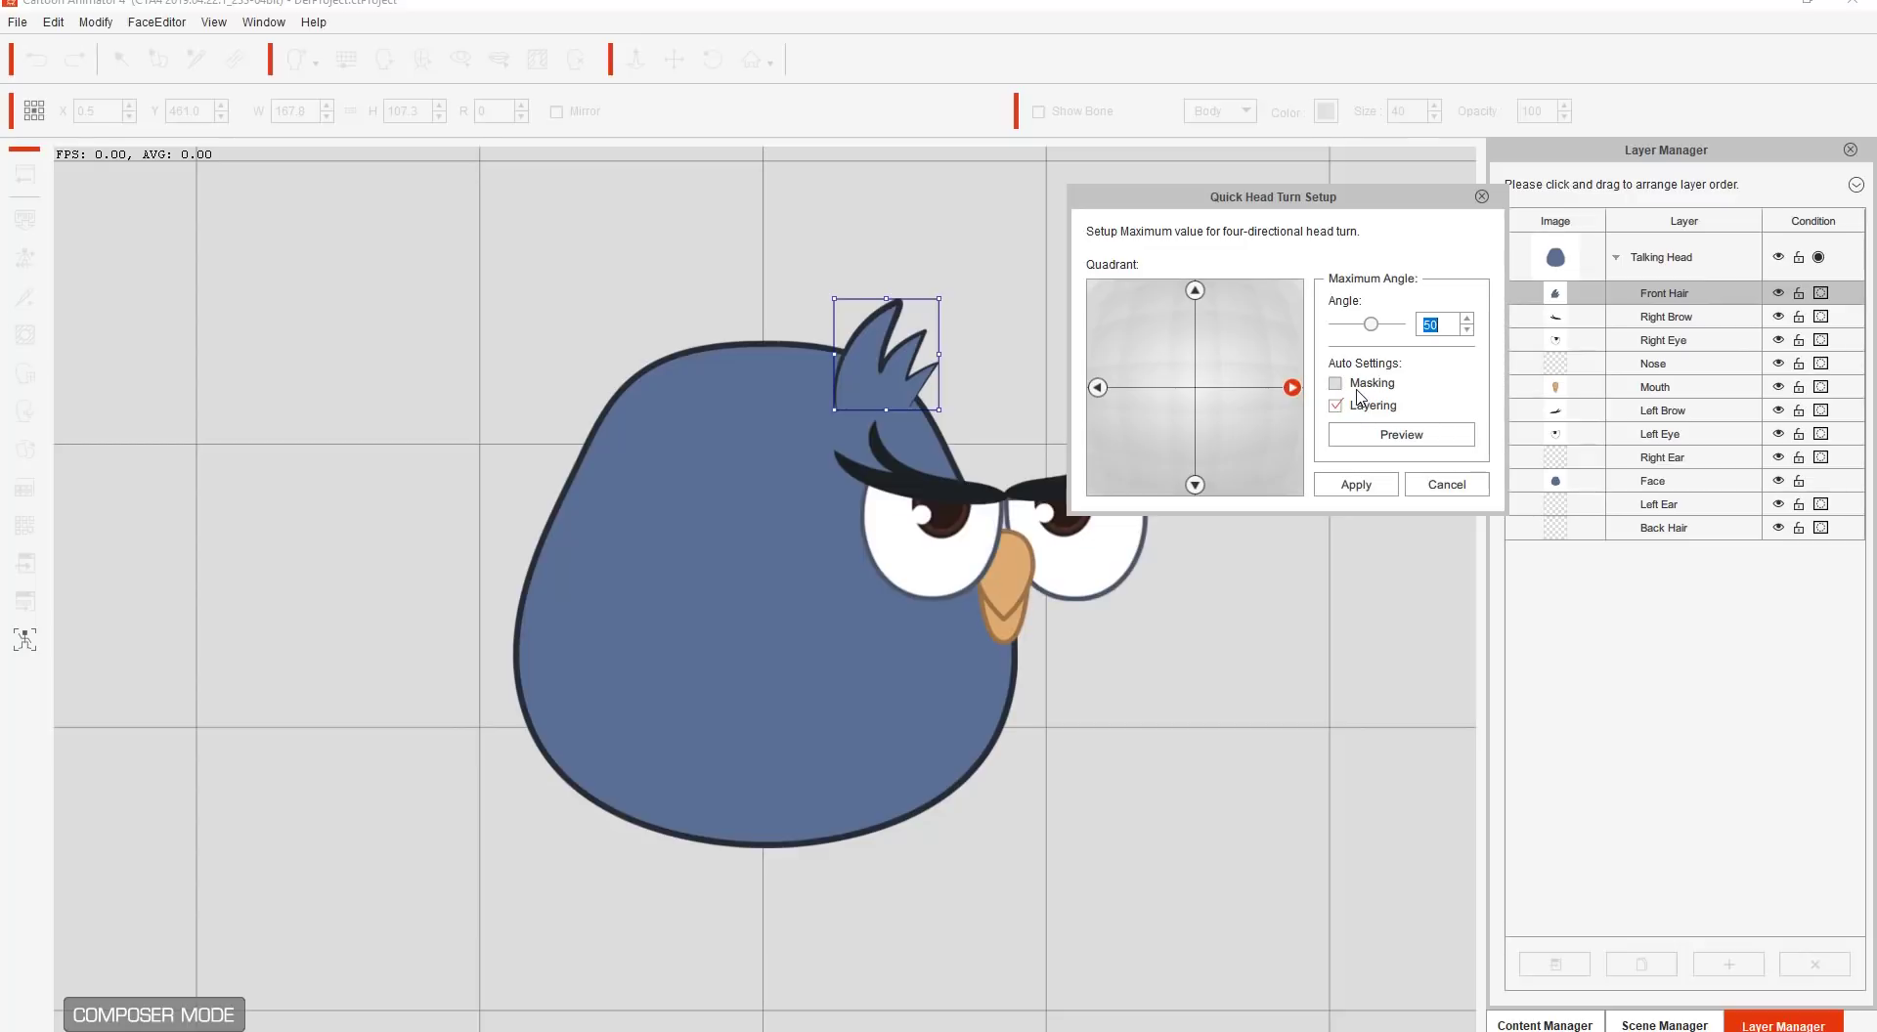
click(1358, 392)
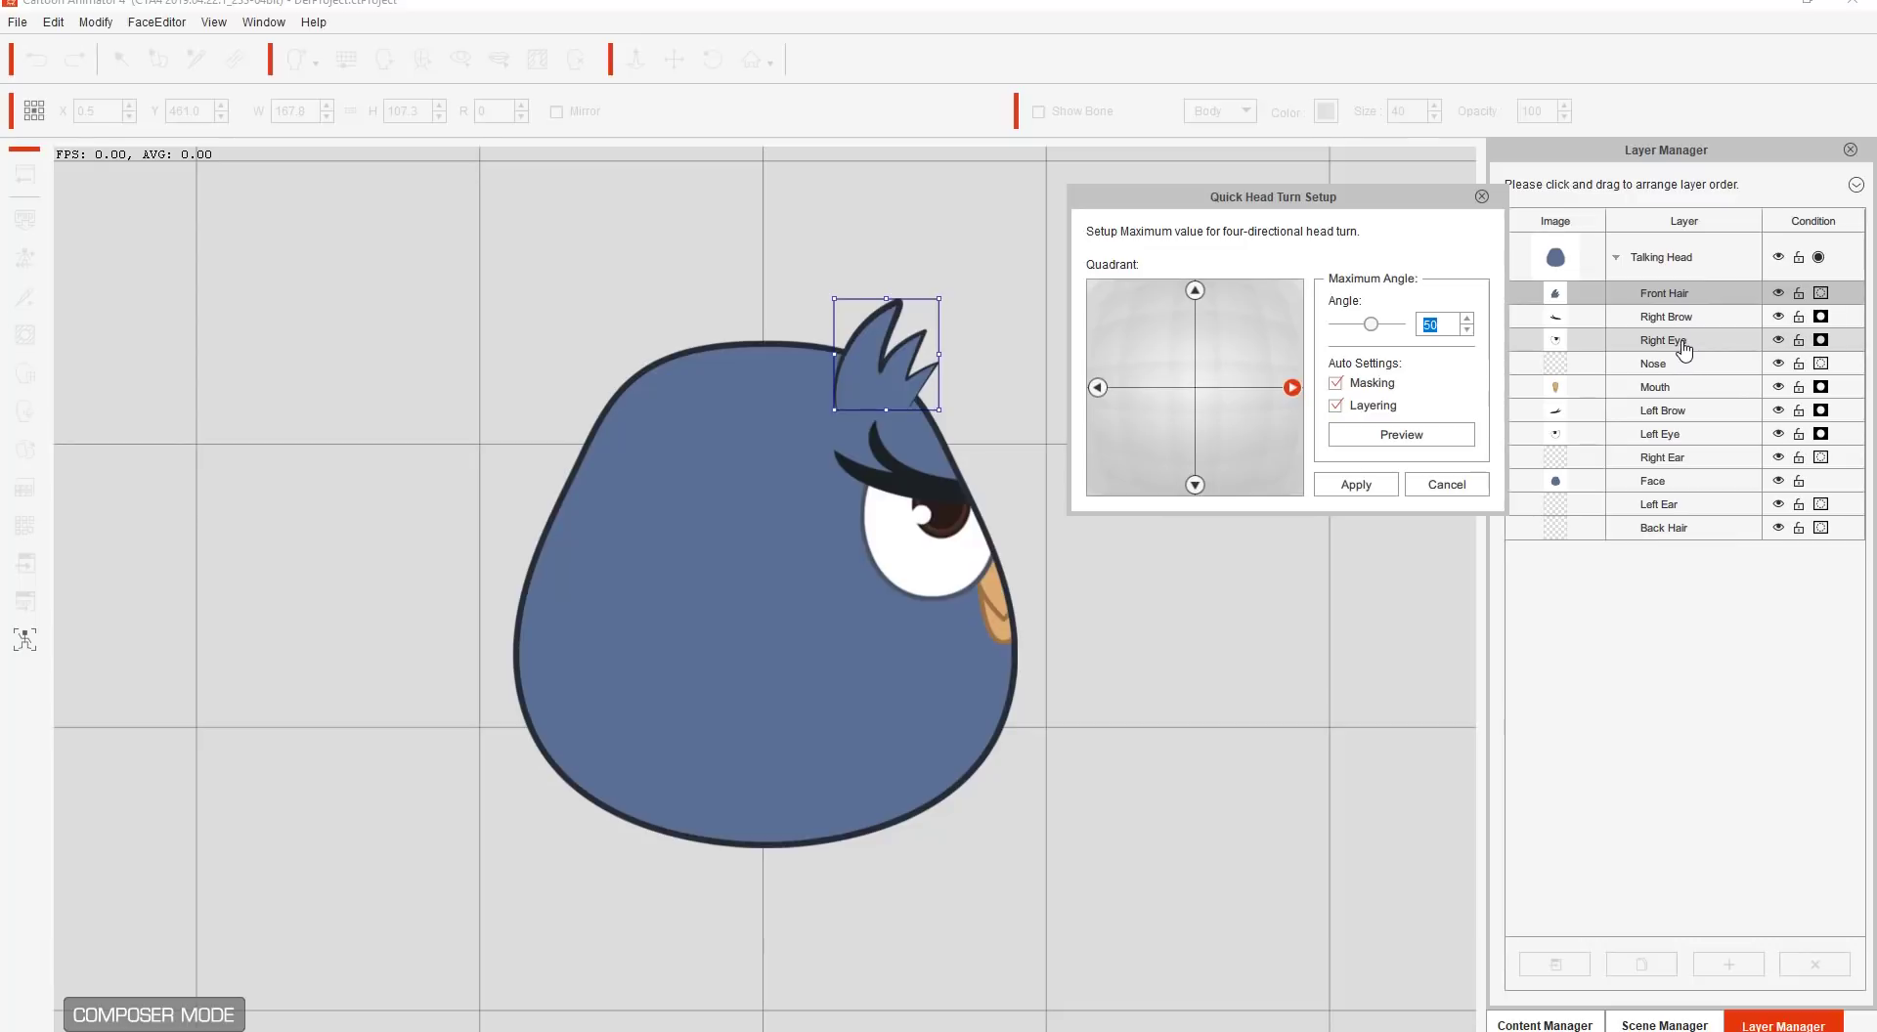
Step: Try unmasking the Right Eye and Right Brow layers individually, restoring each layer's mask
click(1821, 341)
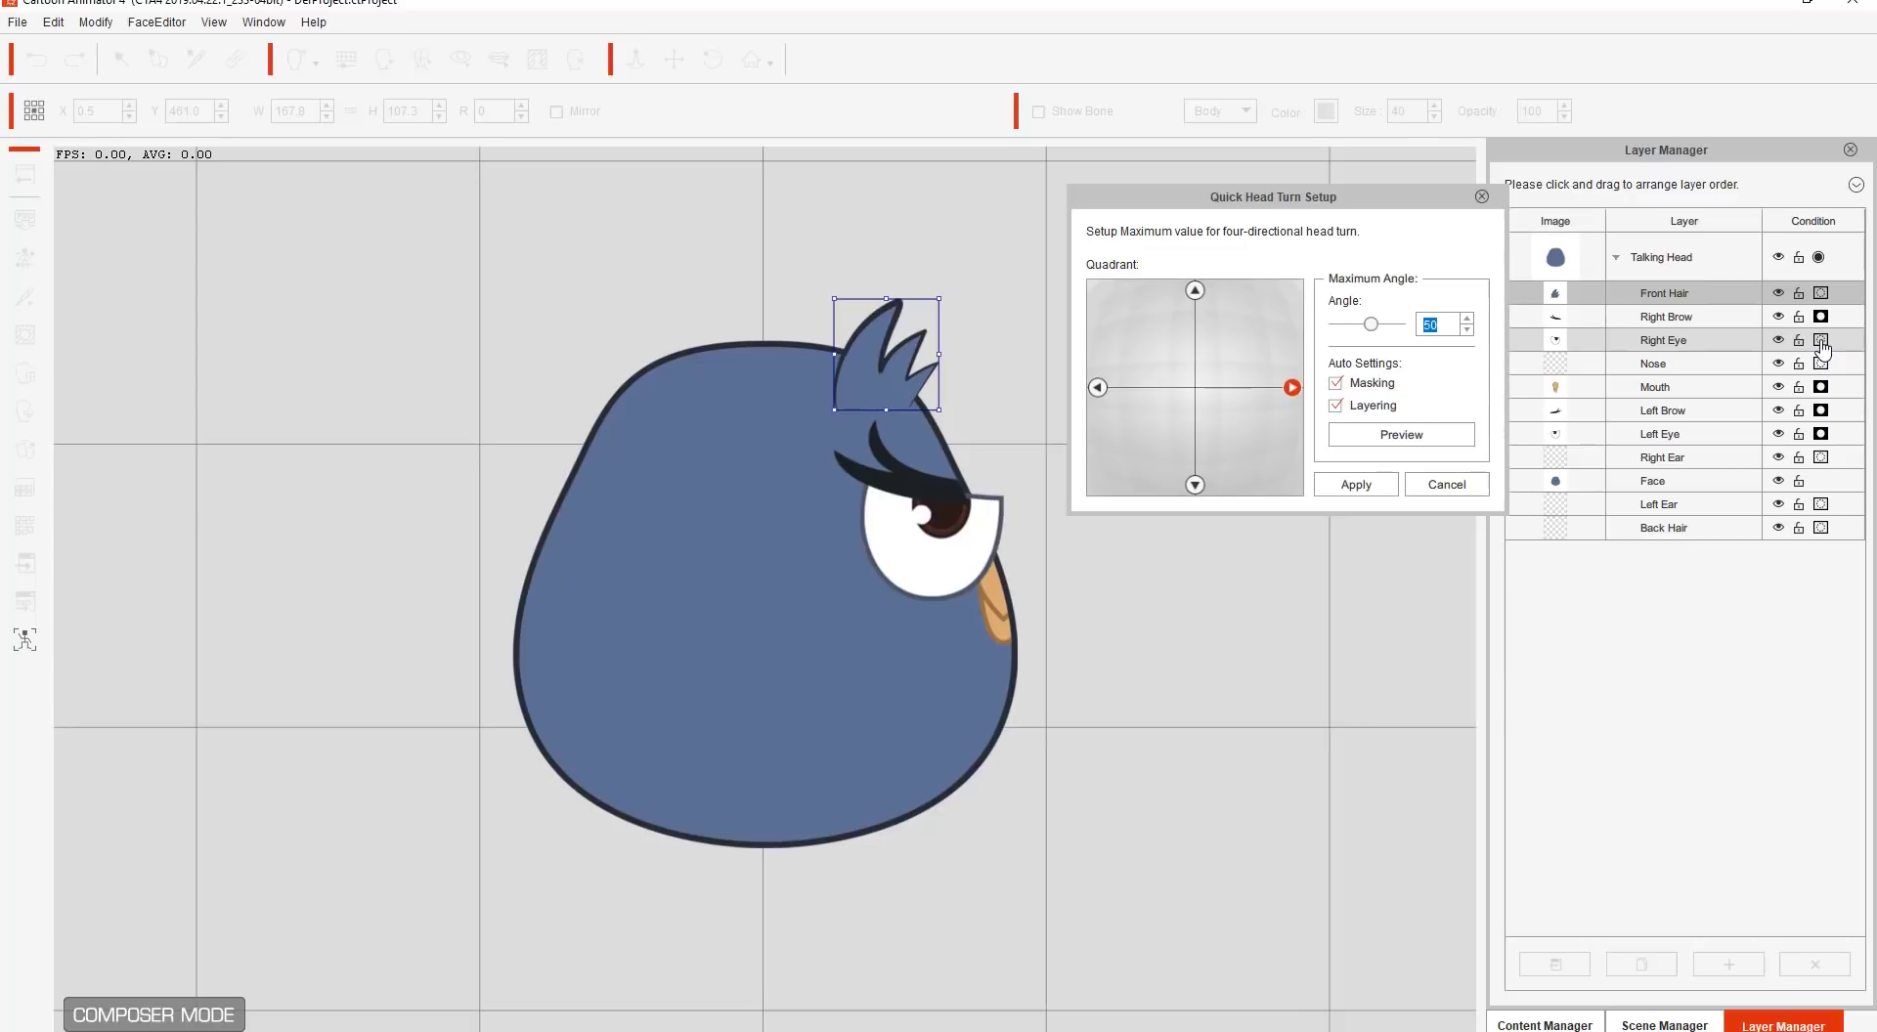
click(1822, 342)
click(1821, 318)
click(1821, 319)
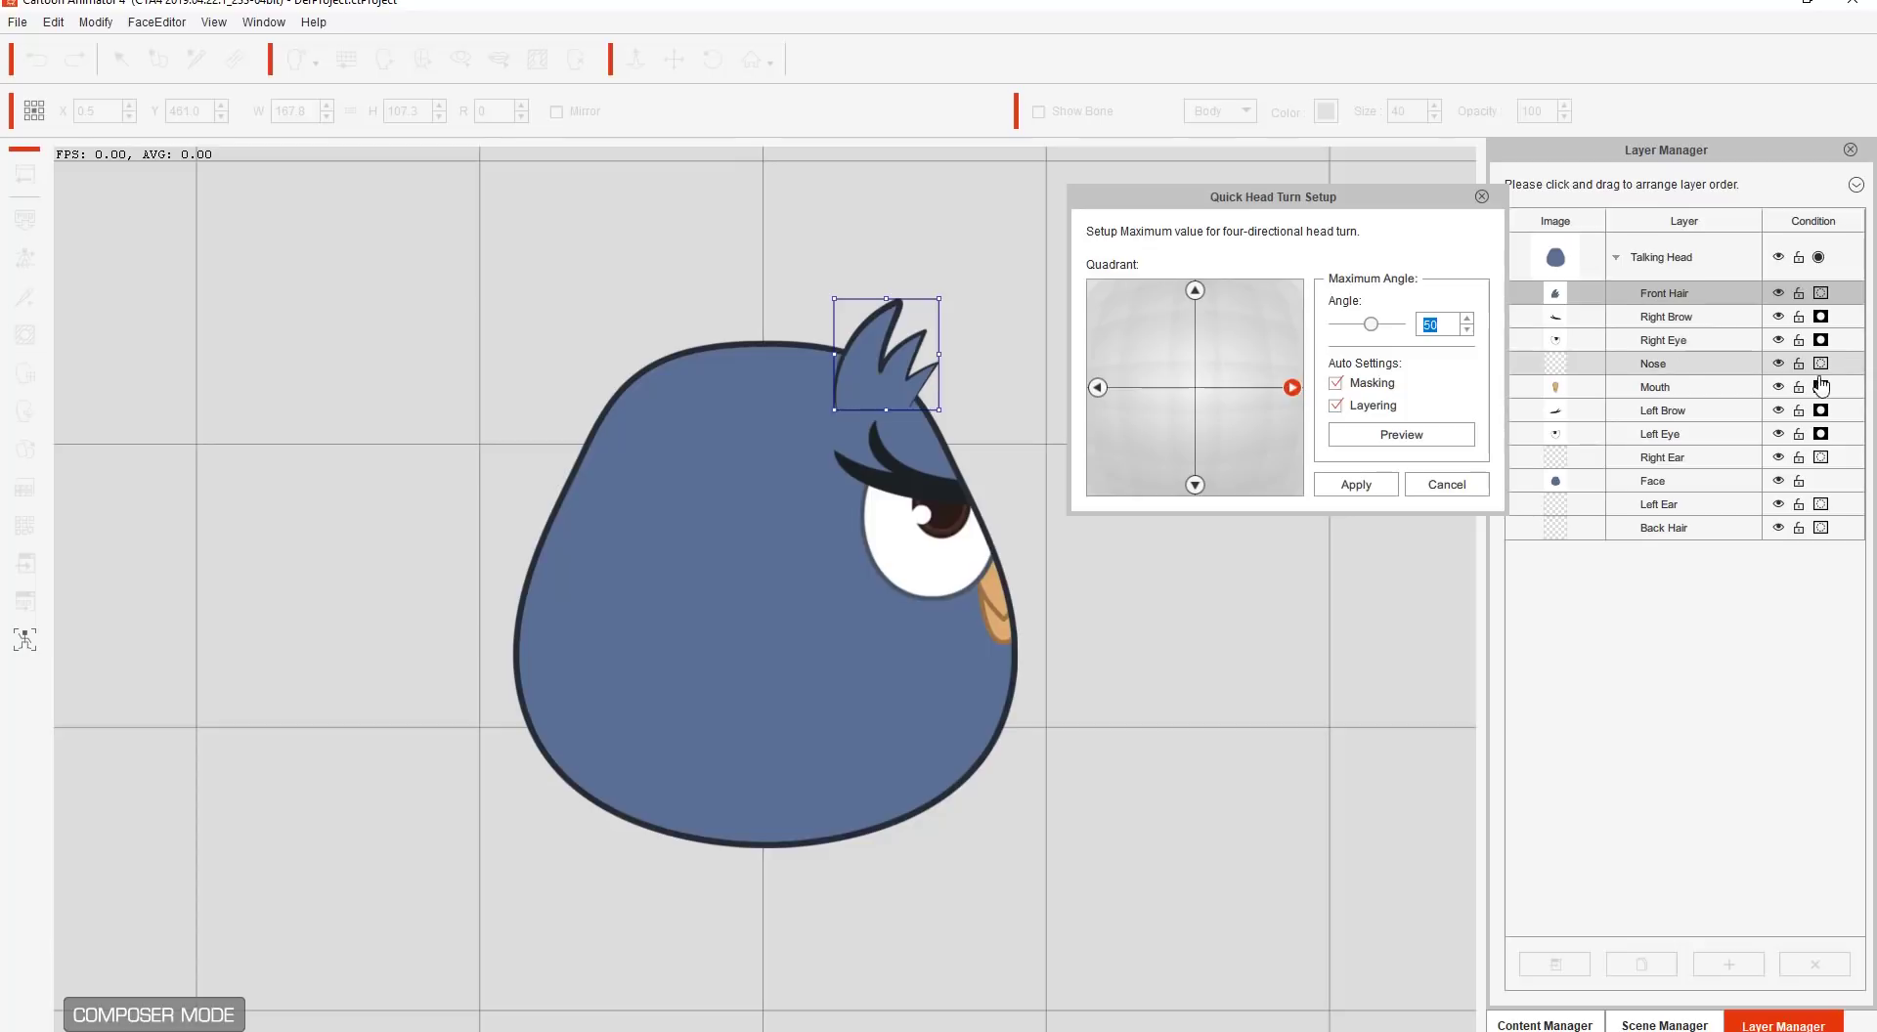
Step: Apply the quick head turn setup and check the front hair in Transform mode at the up, upper-left, left and lower-left angles
click(1375, 485)
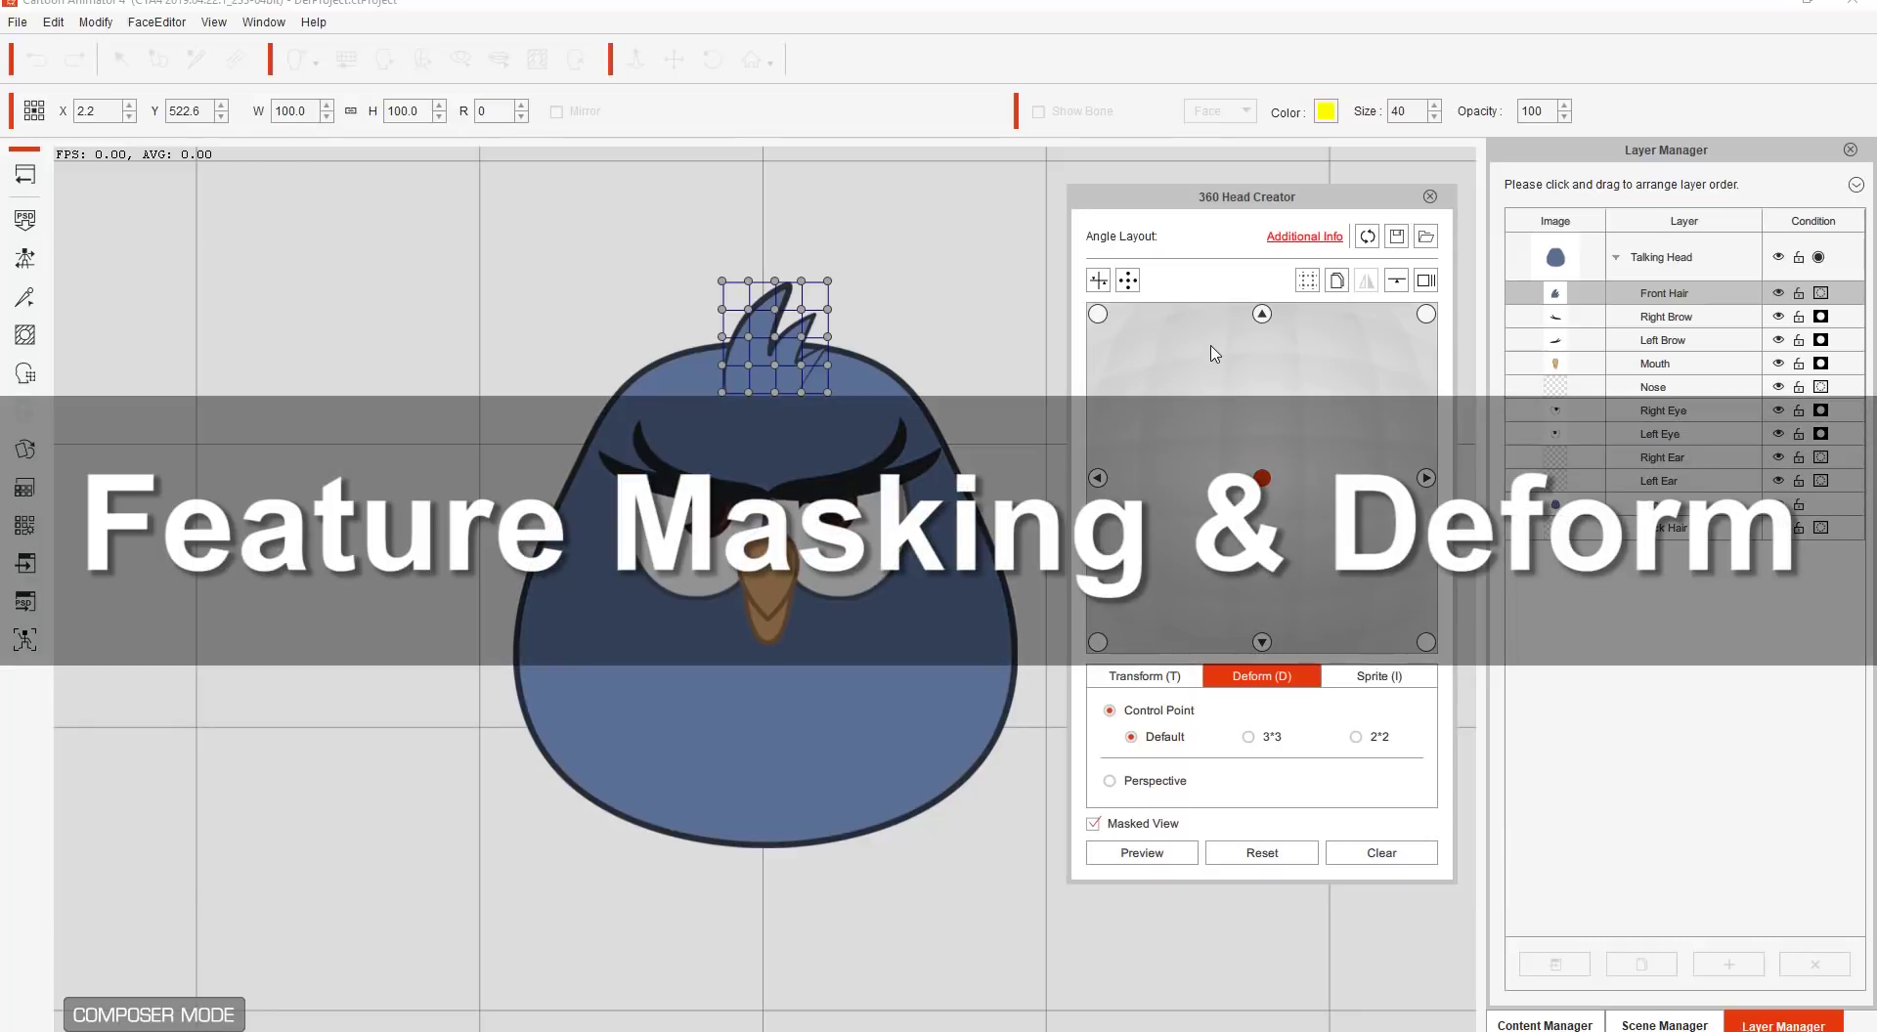
click(1262, 314)
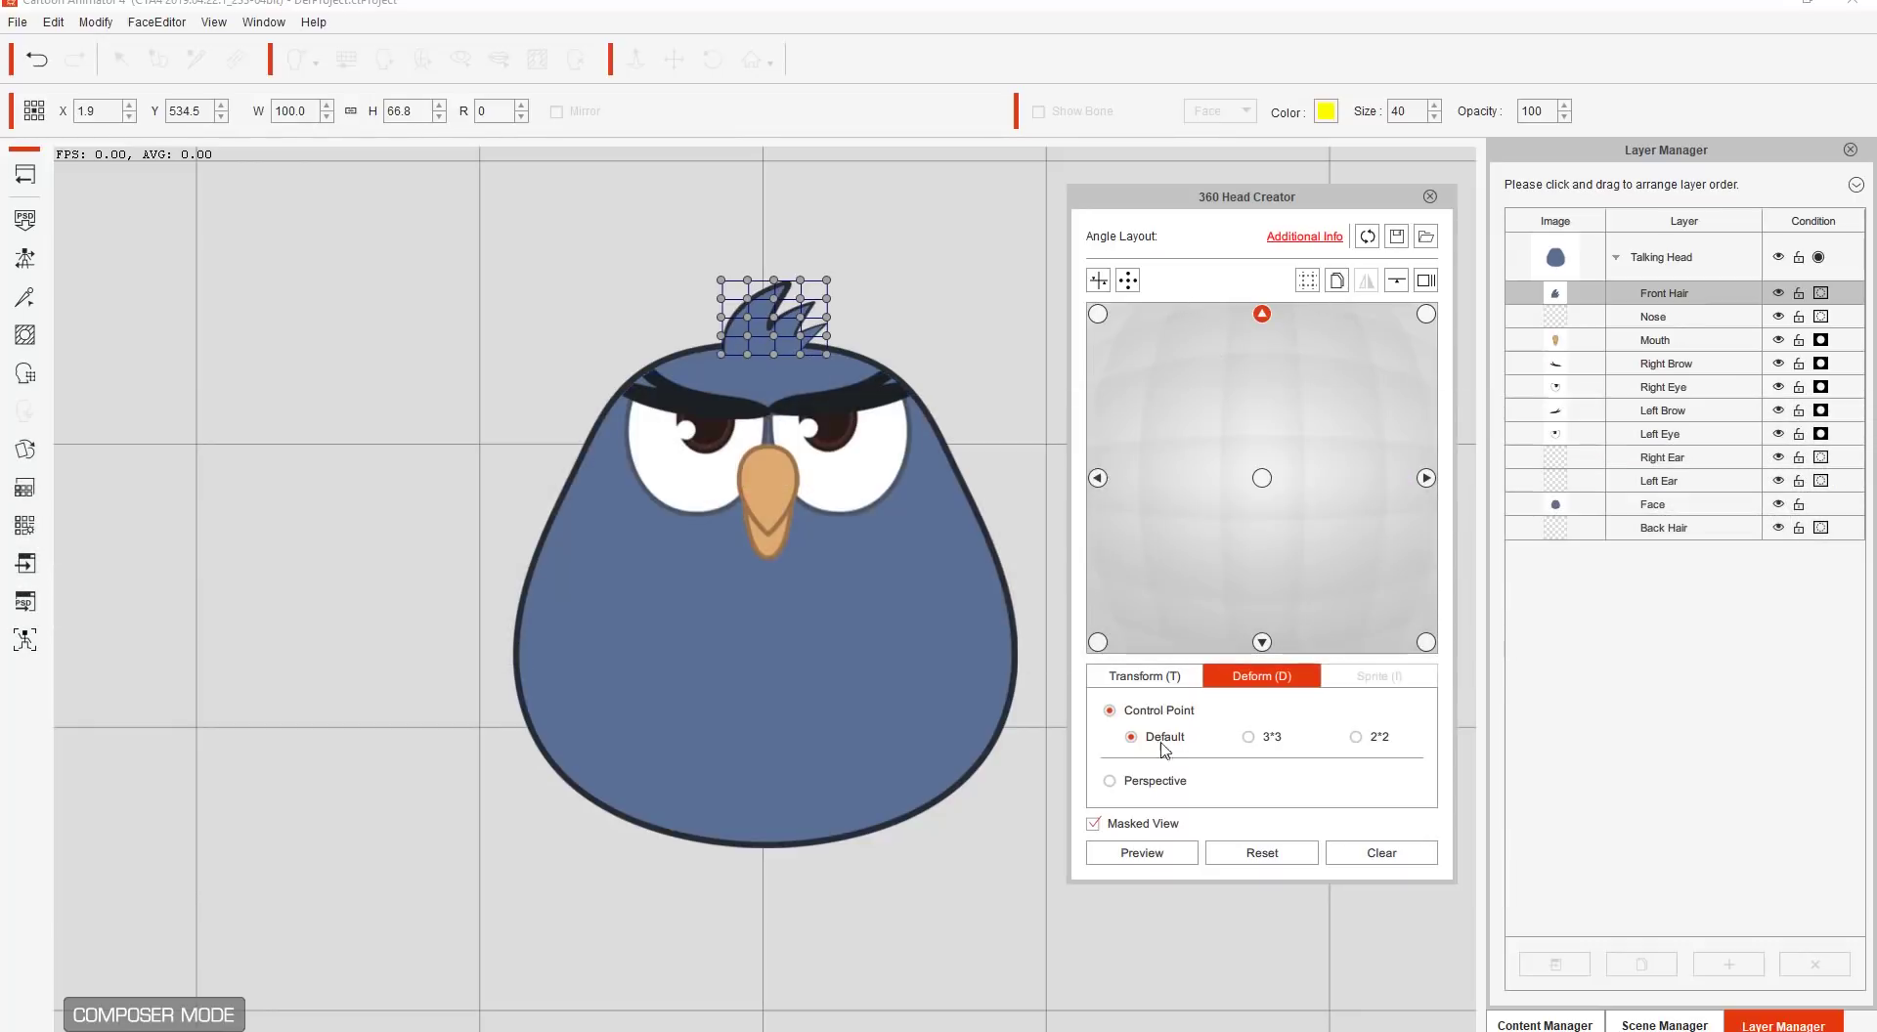
click(1143, 676)
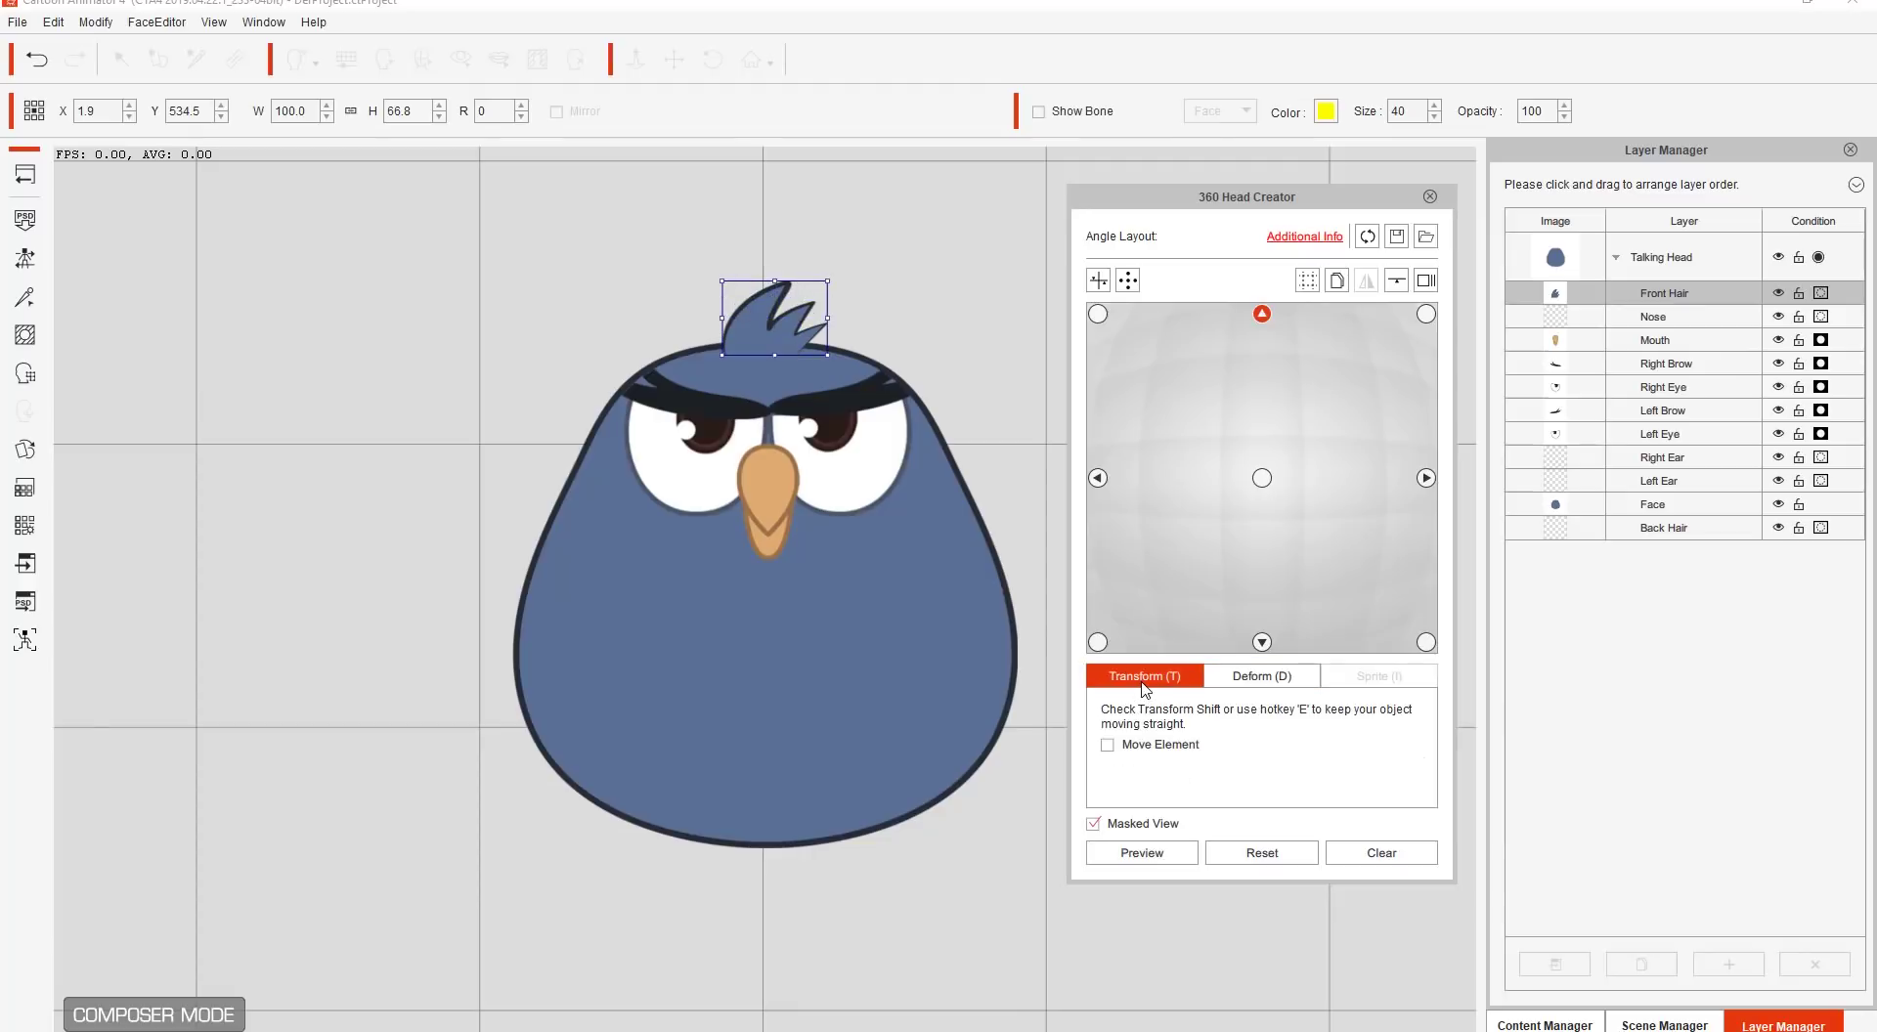
click(1098, 314)
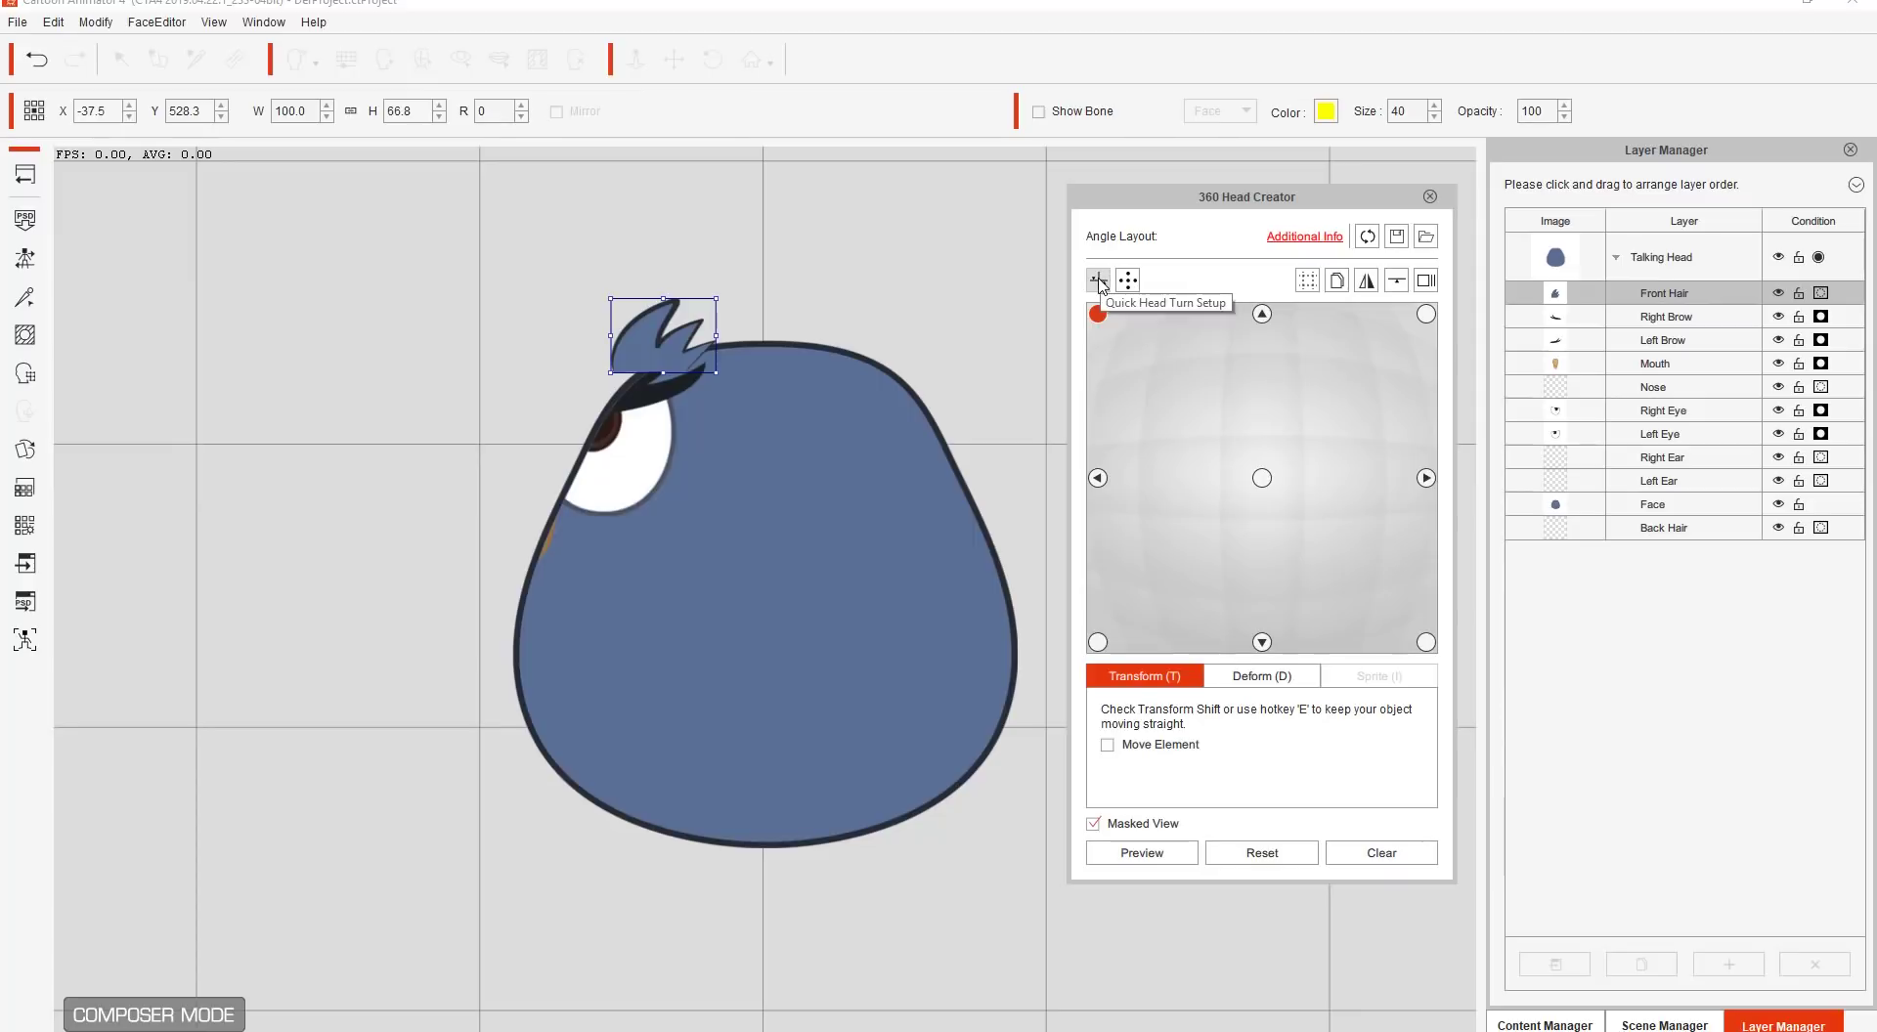
click(1097, 478)
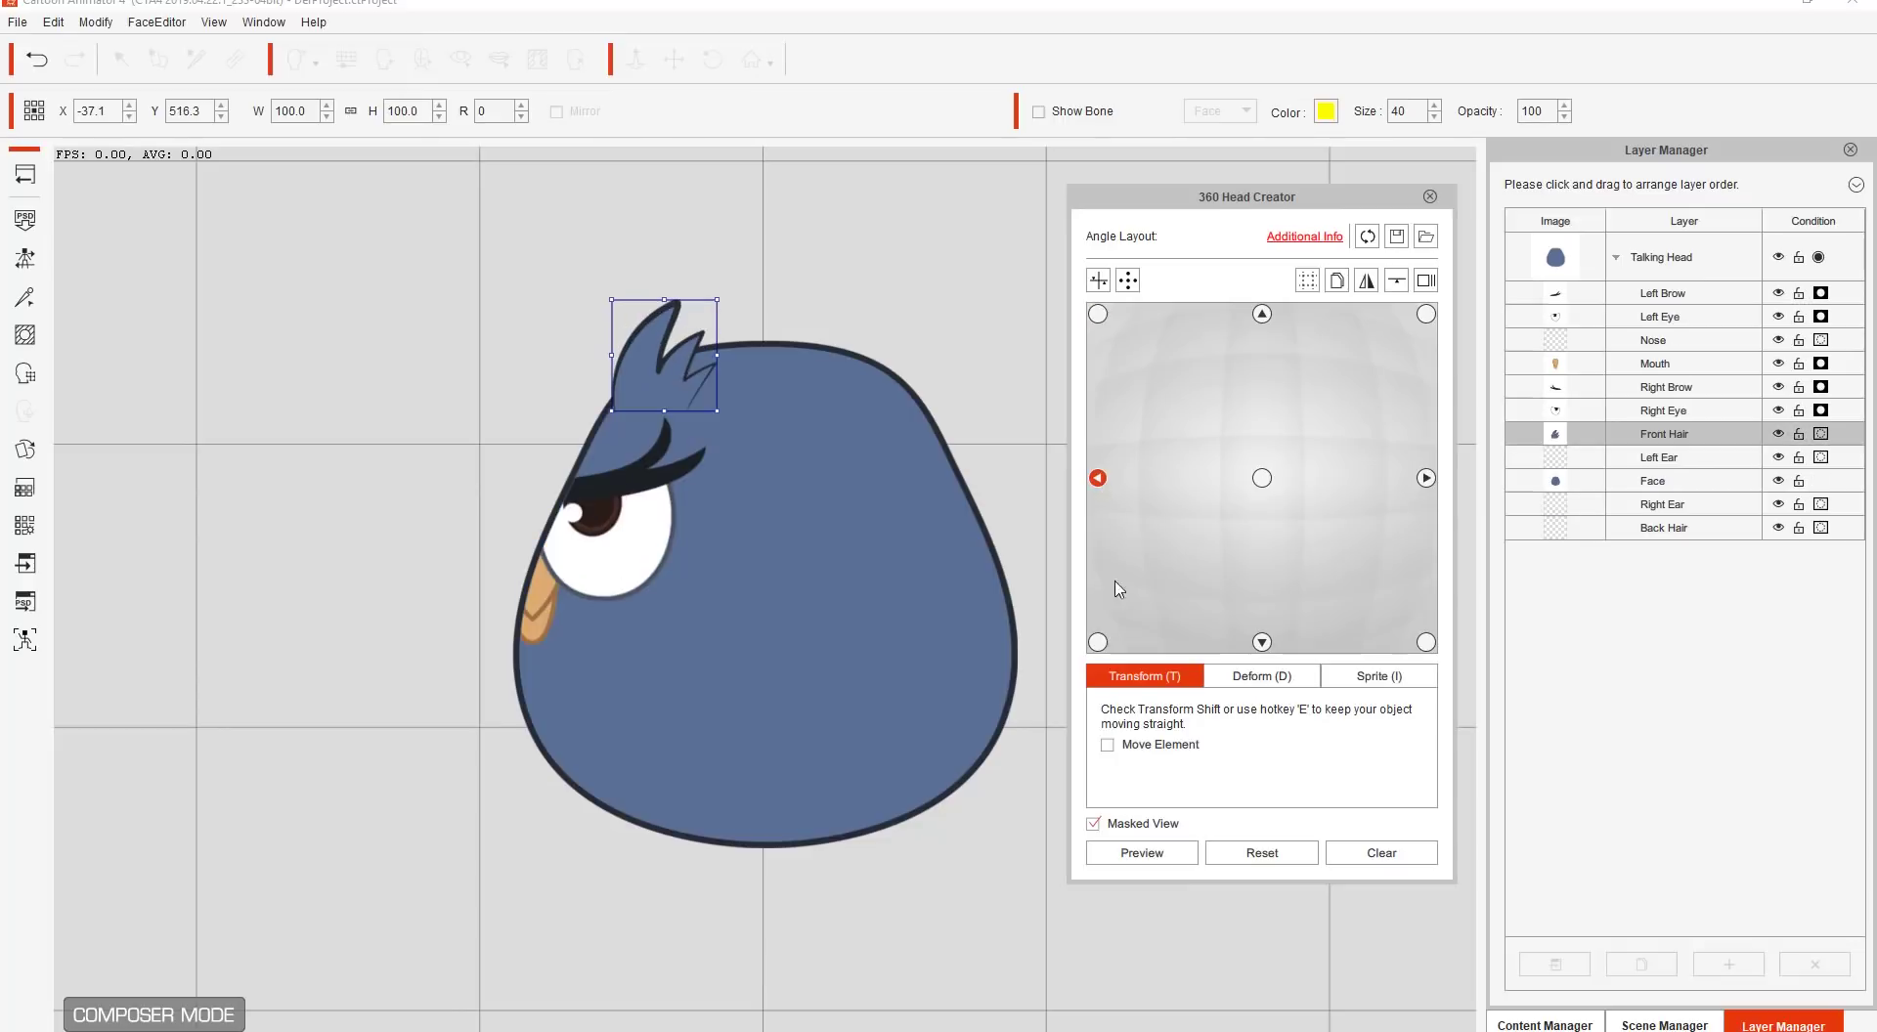
click(1098, 642)
click(1097, 478)
click(1097, 314)
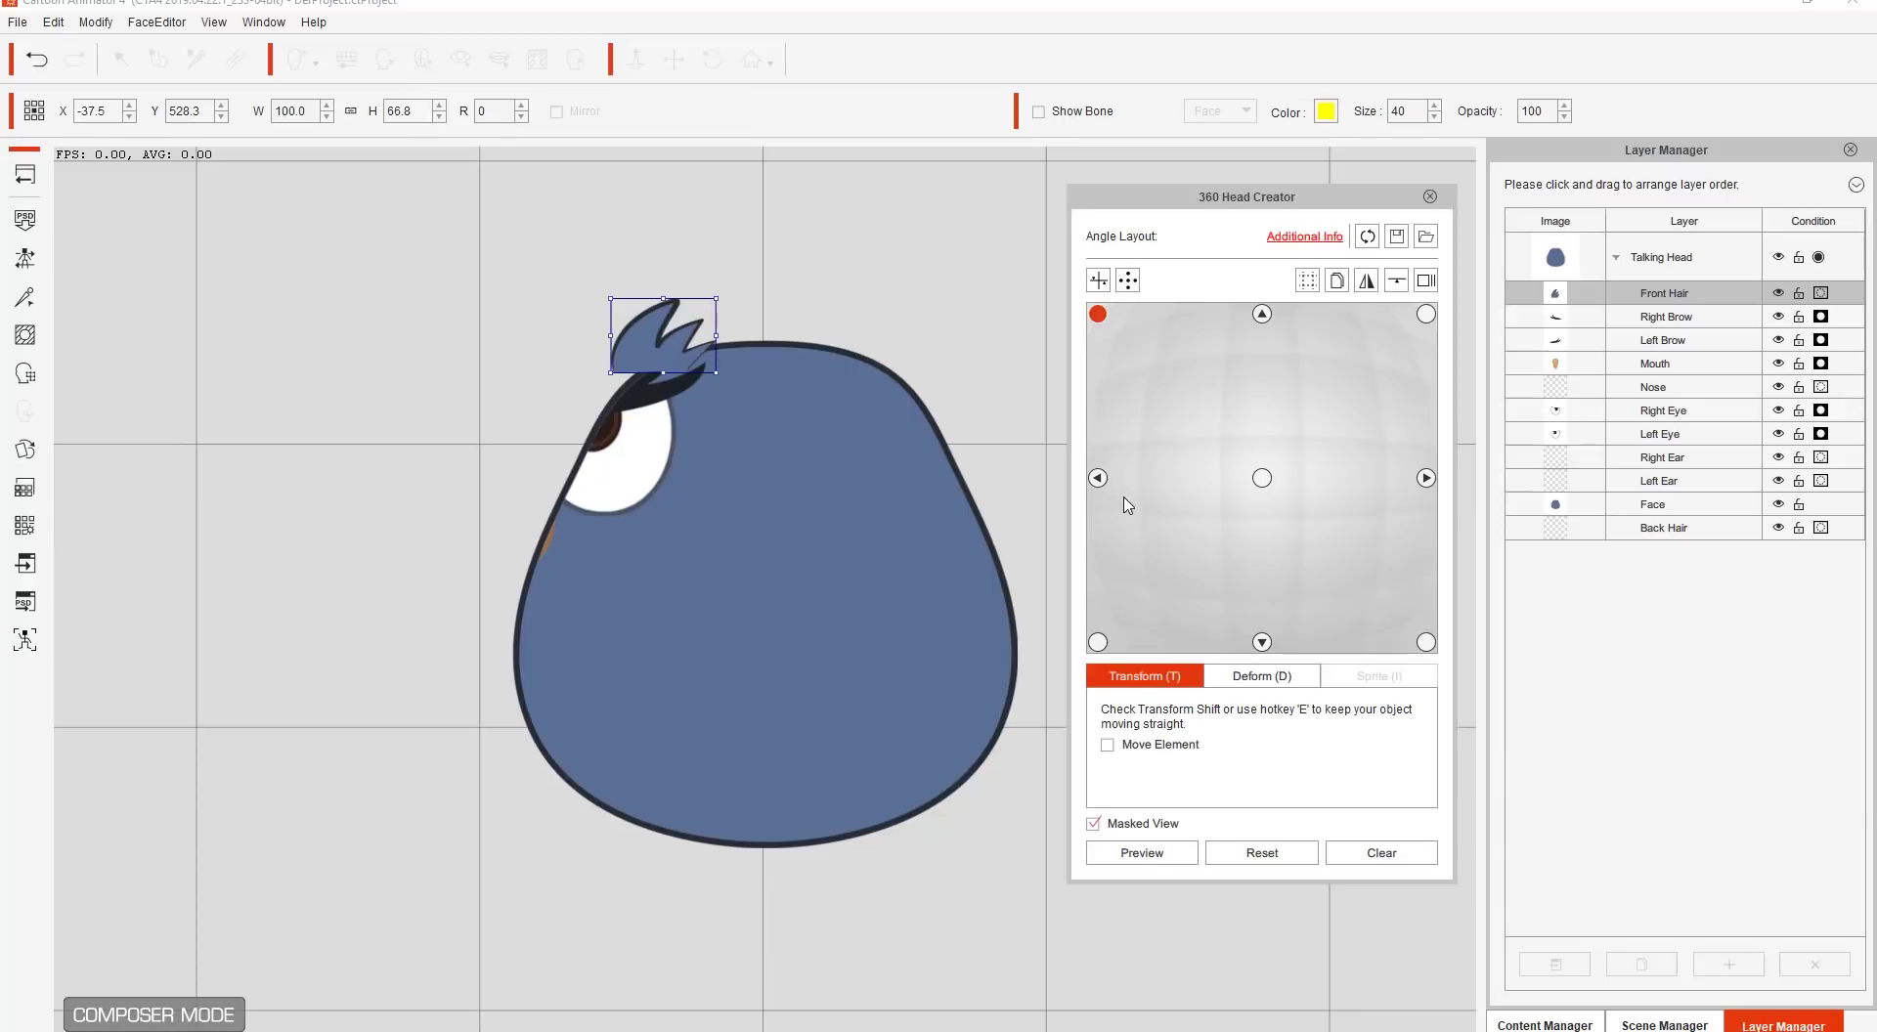
Step: At the left angle, move the front hair to about X -38.9, Y 511.5 and preview the head turn
click(1097, 478)
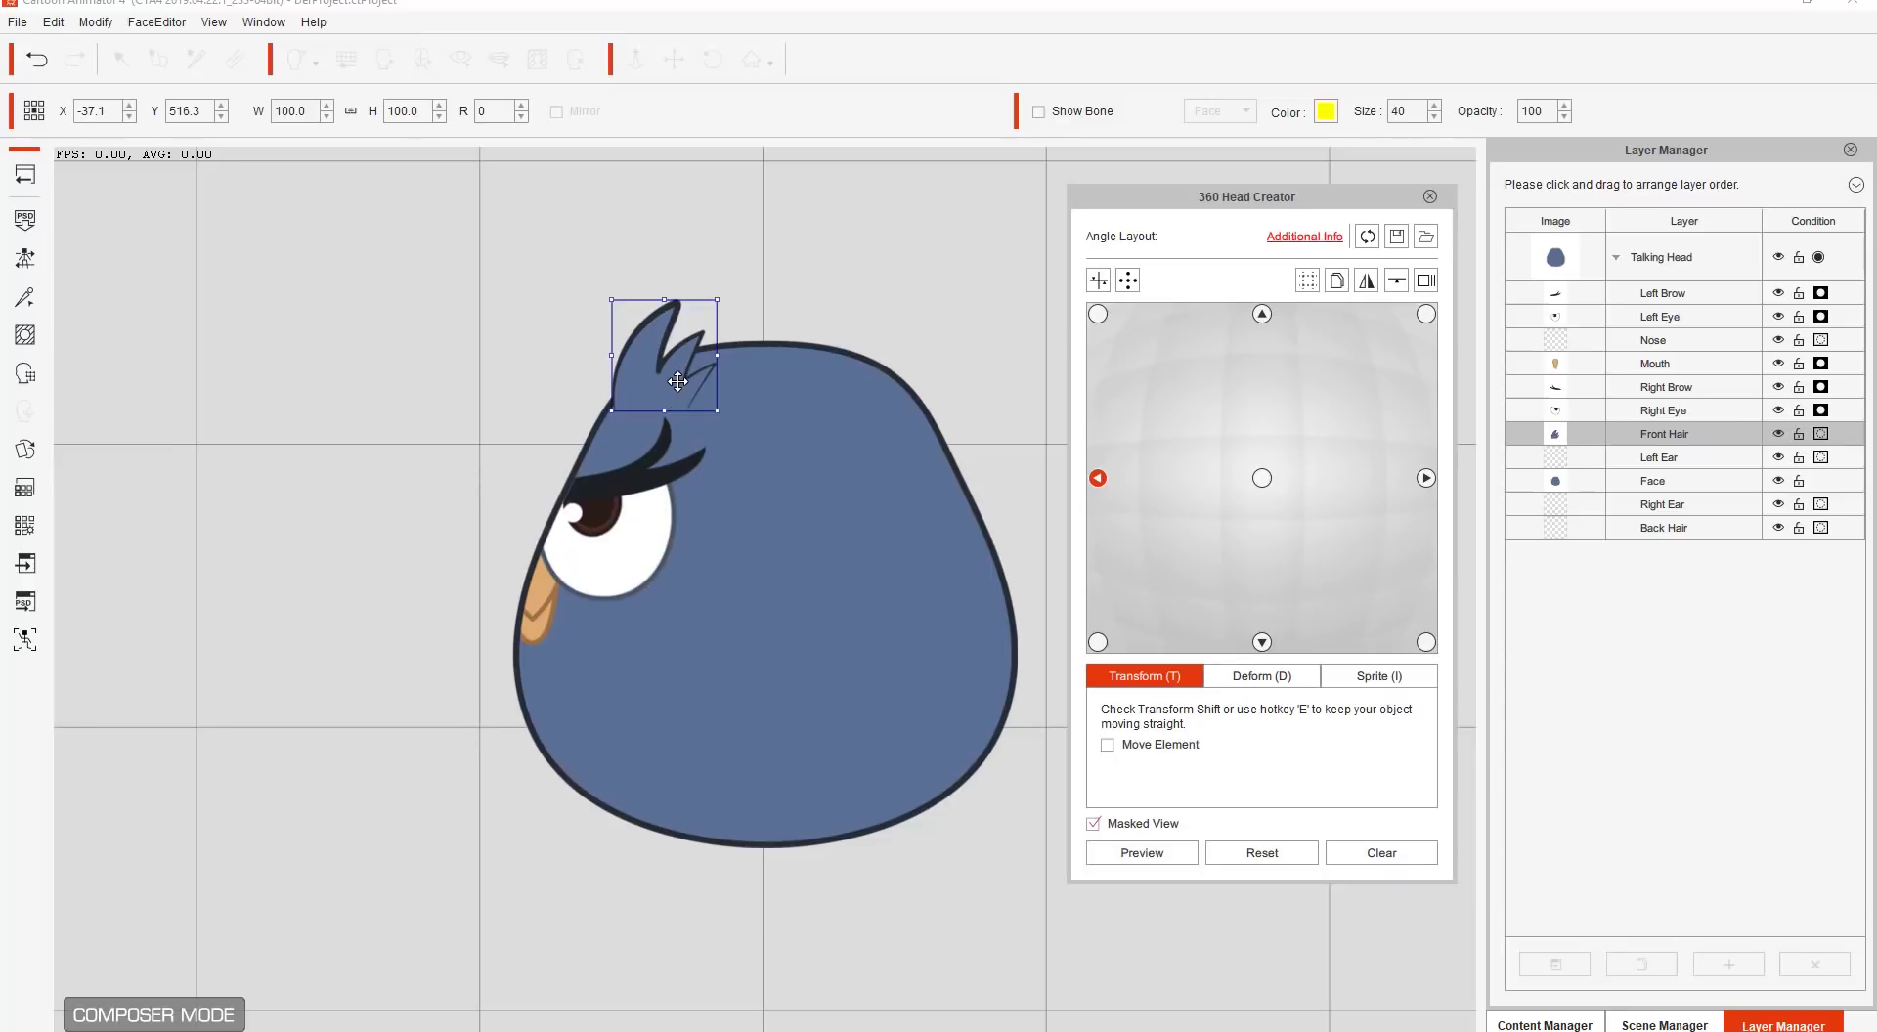
drag(677, 382, 672, 394)
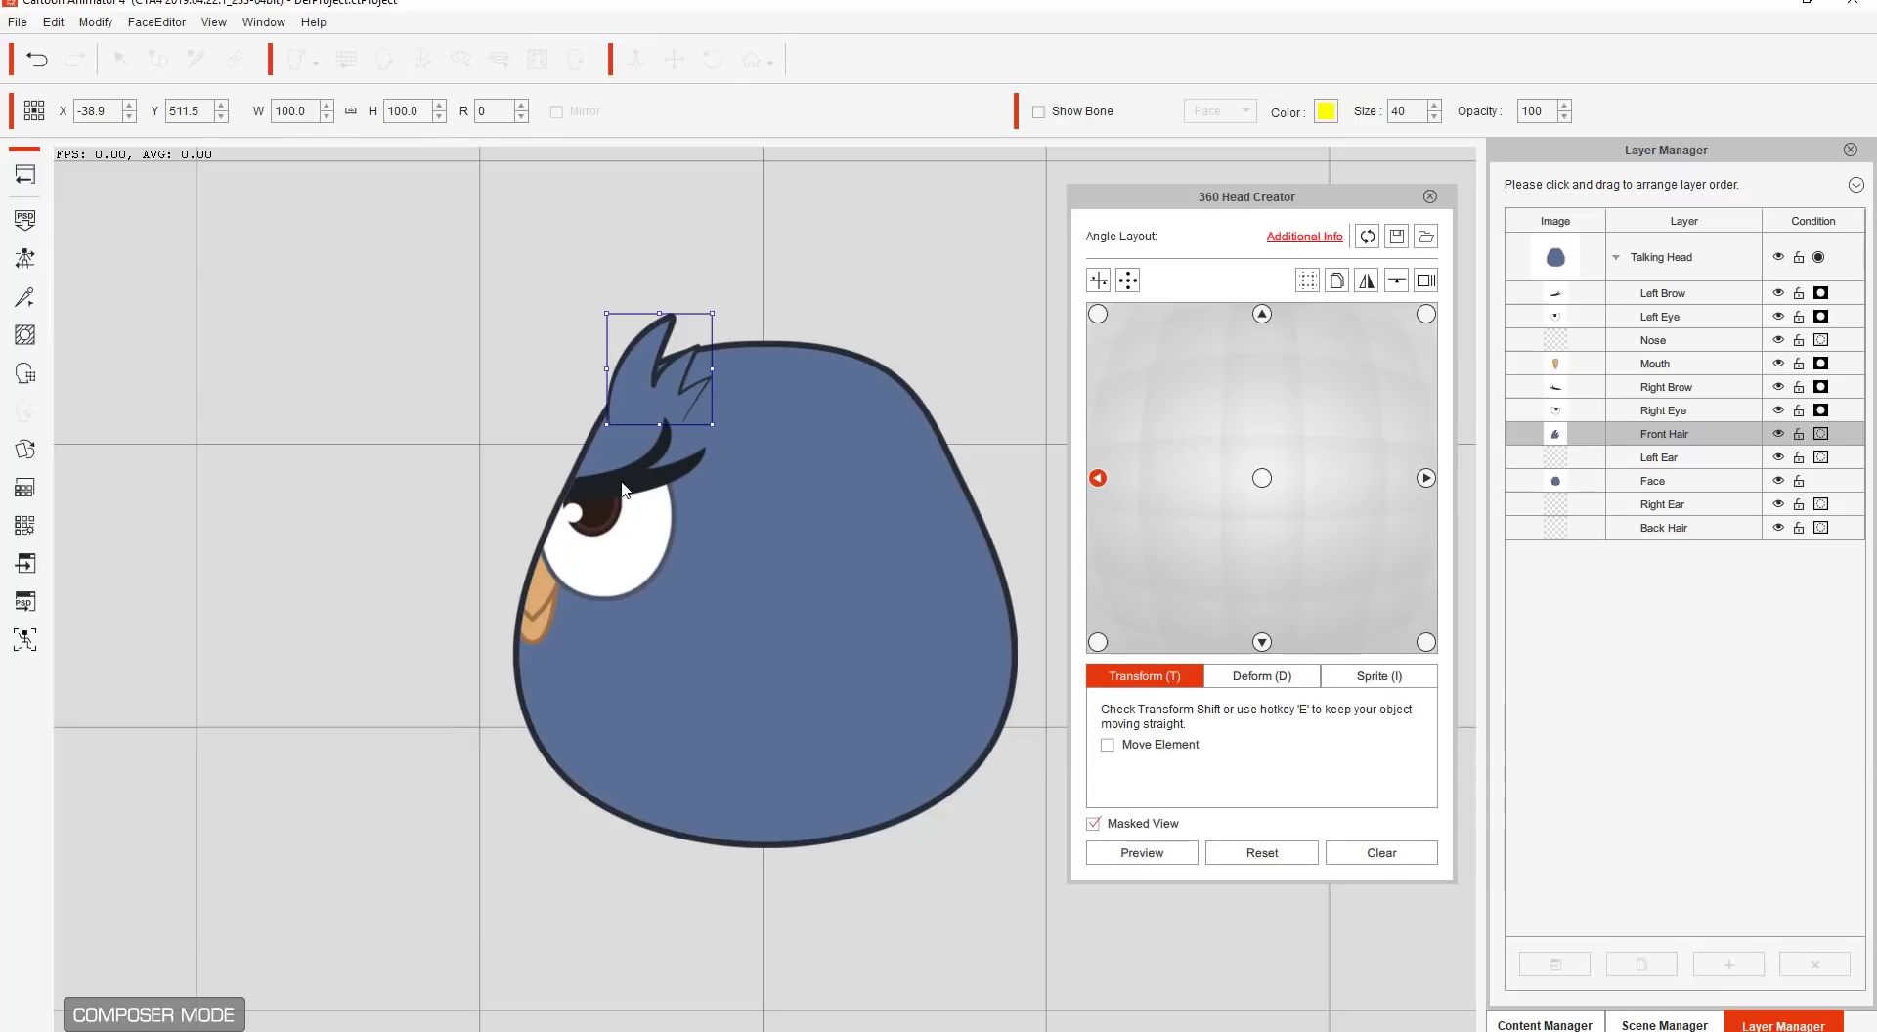
click(1138, 853)
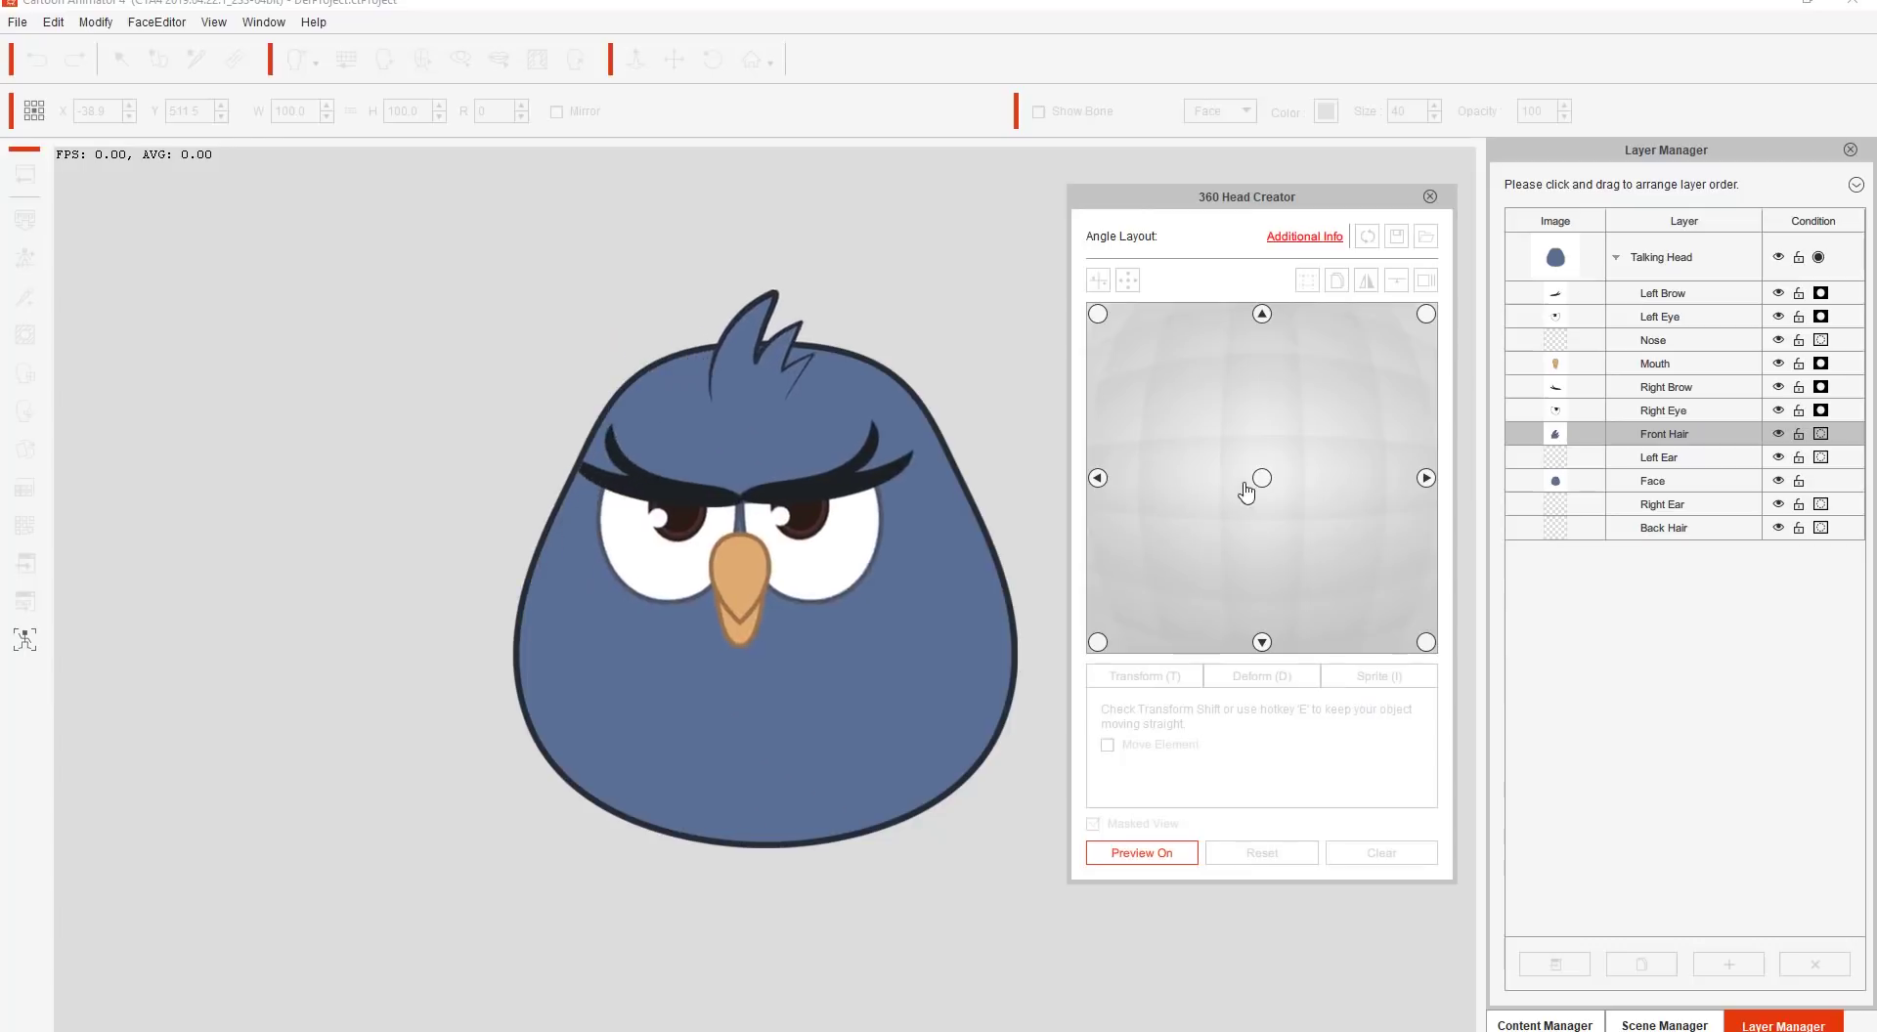
click(1151, 856)
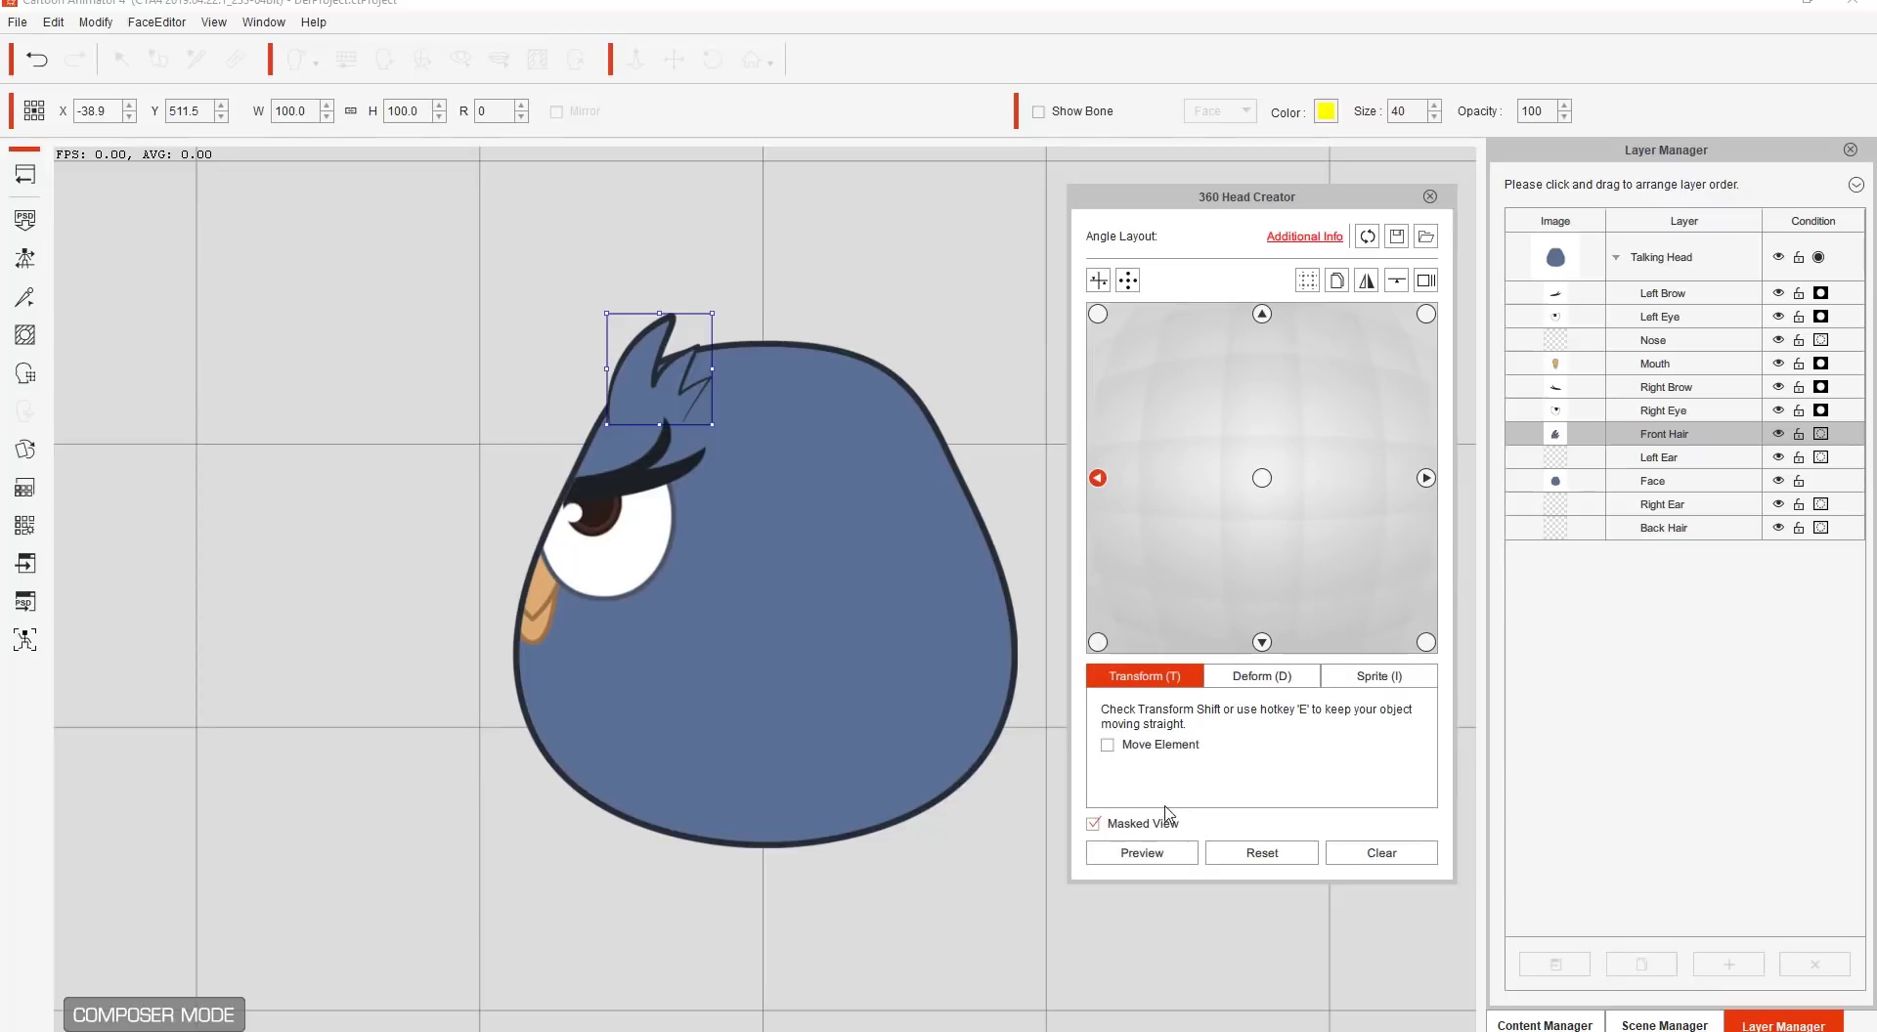
Step: Turn off Masked View and unmask both brows, both eyes and the mouth at the left angle
click(1135, 825)
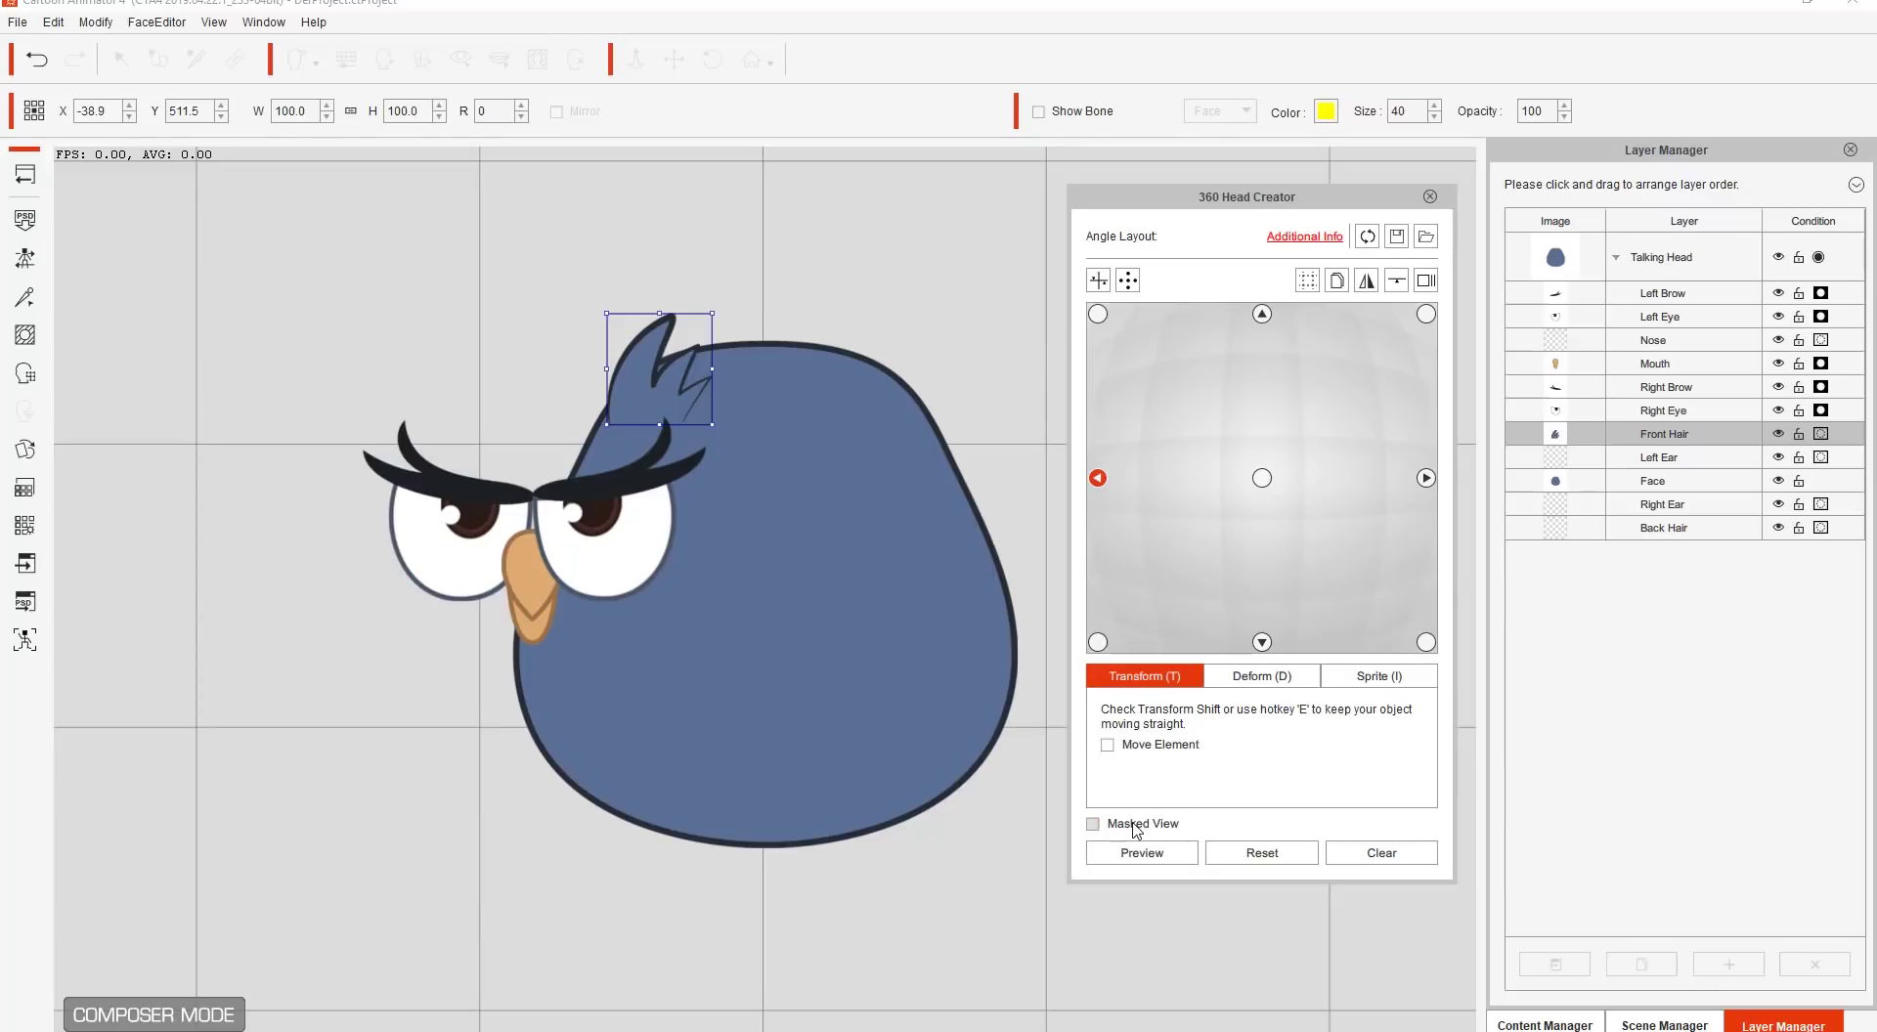
click(1156, 832)
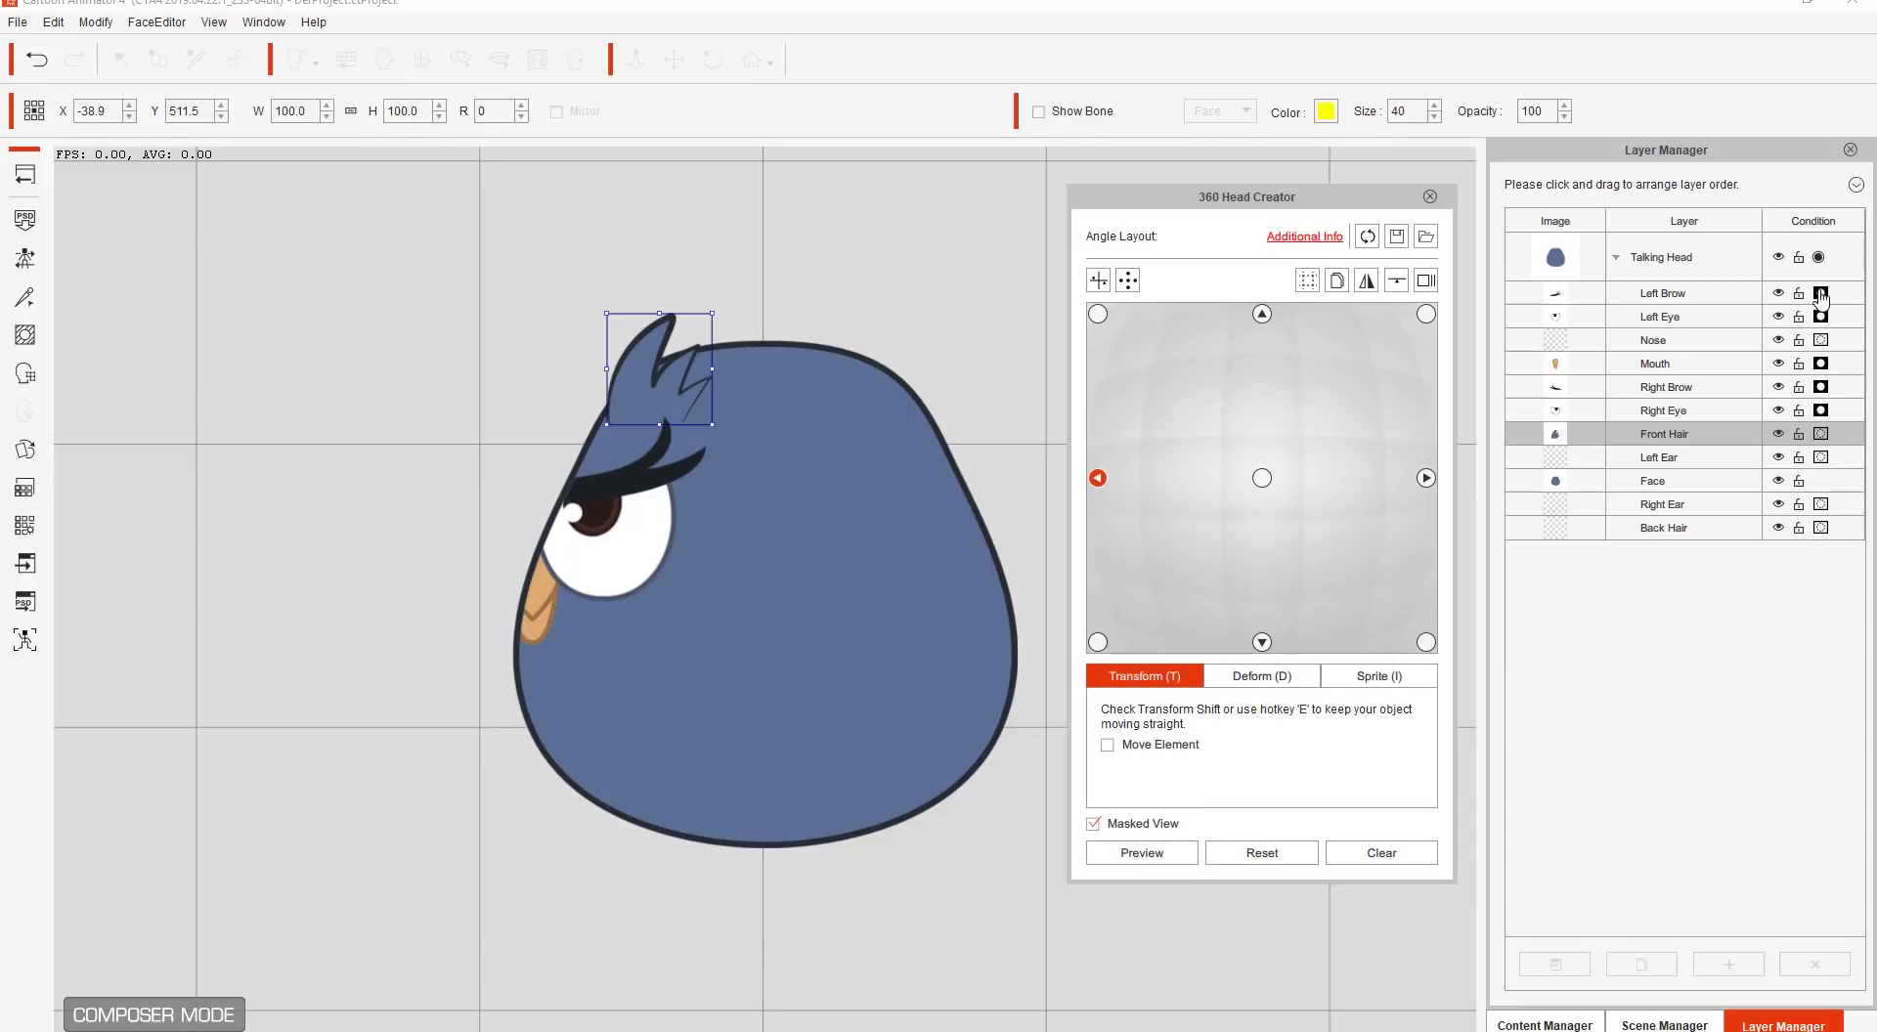
click(1143, 826)
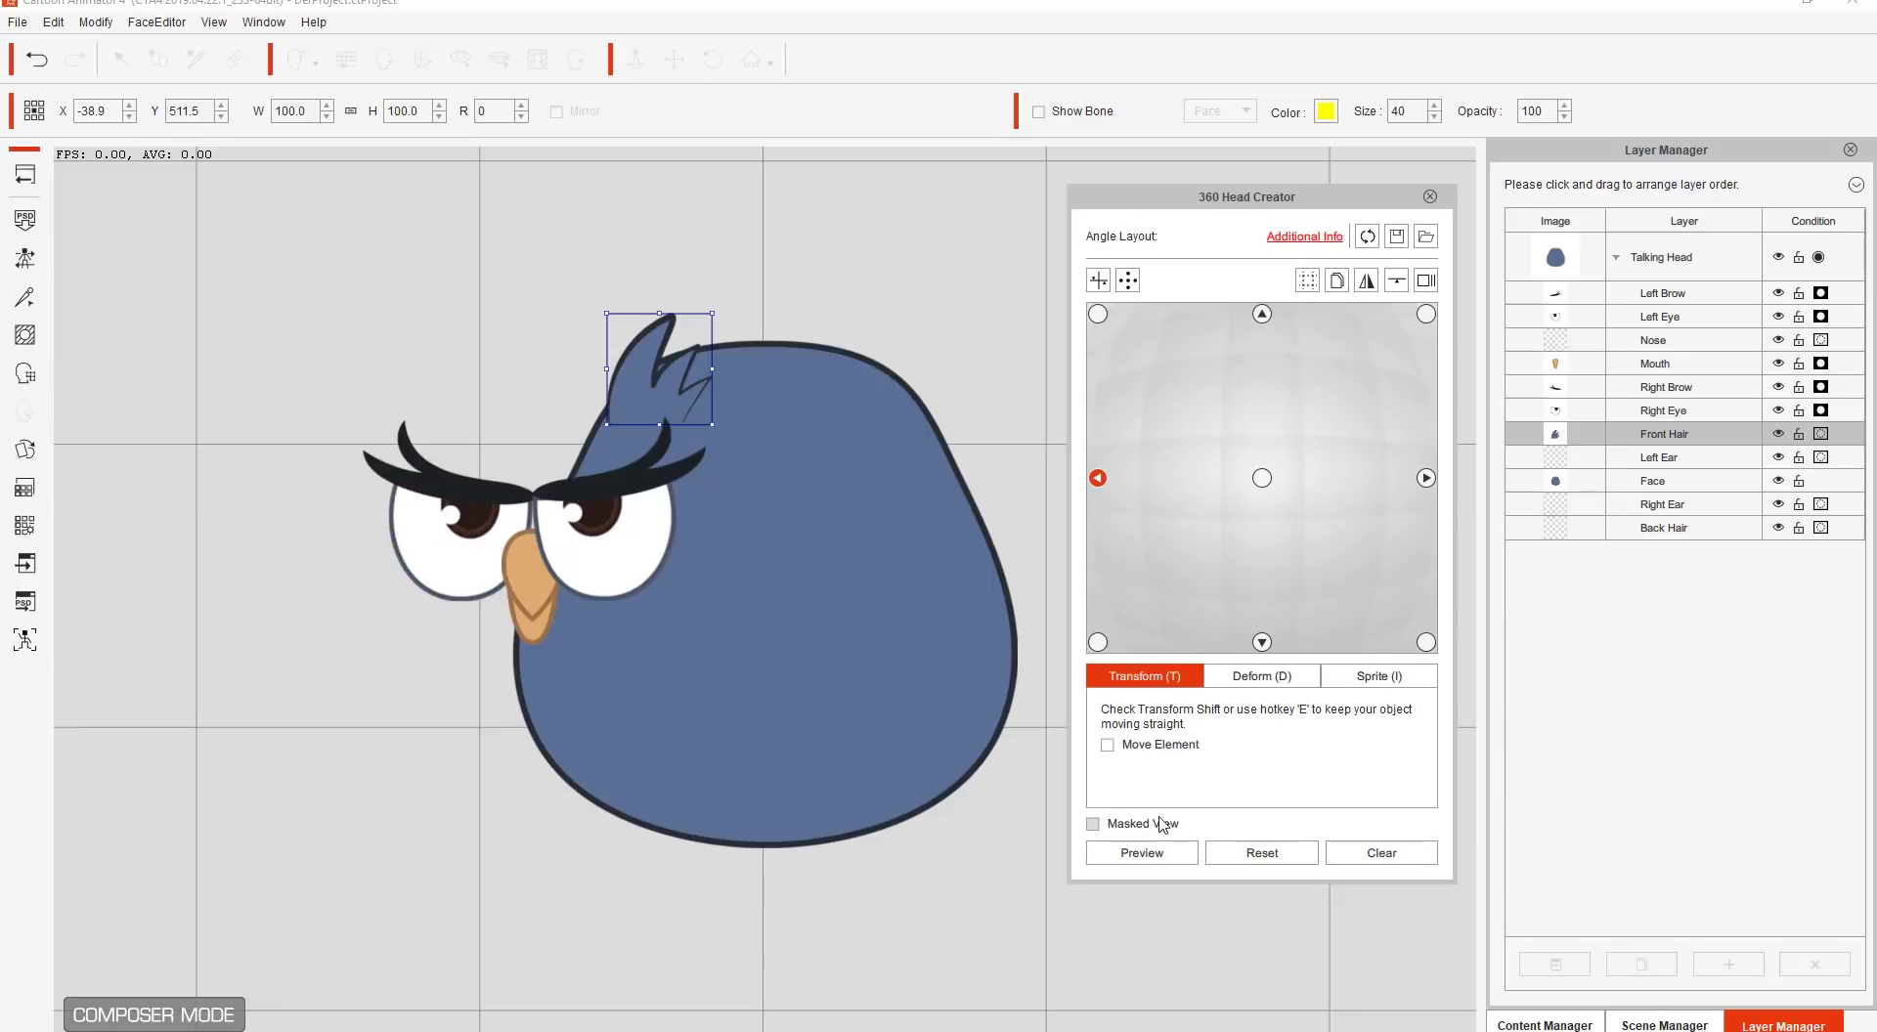
click(1820, 413)
click(1820, 388)
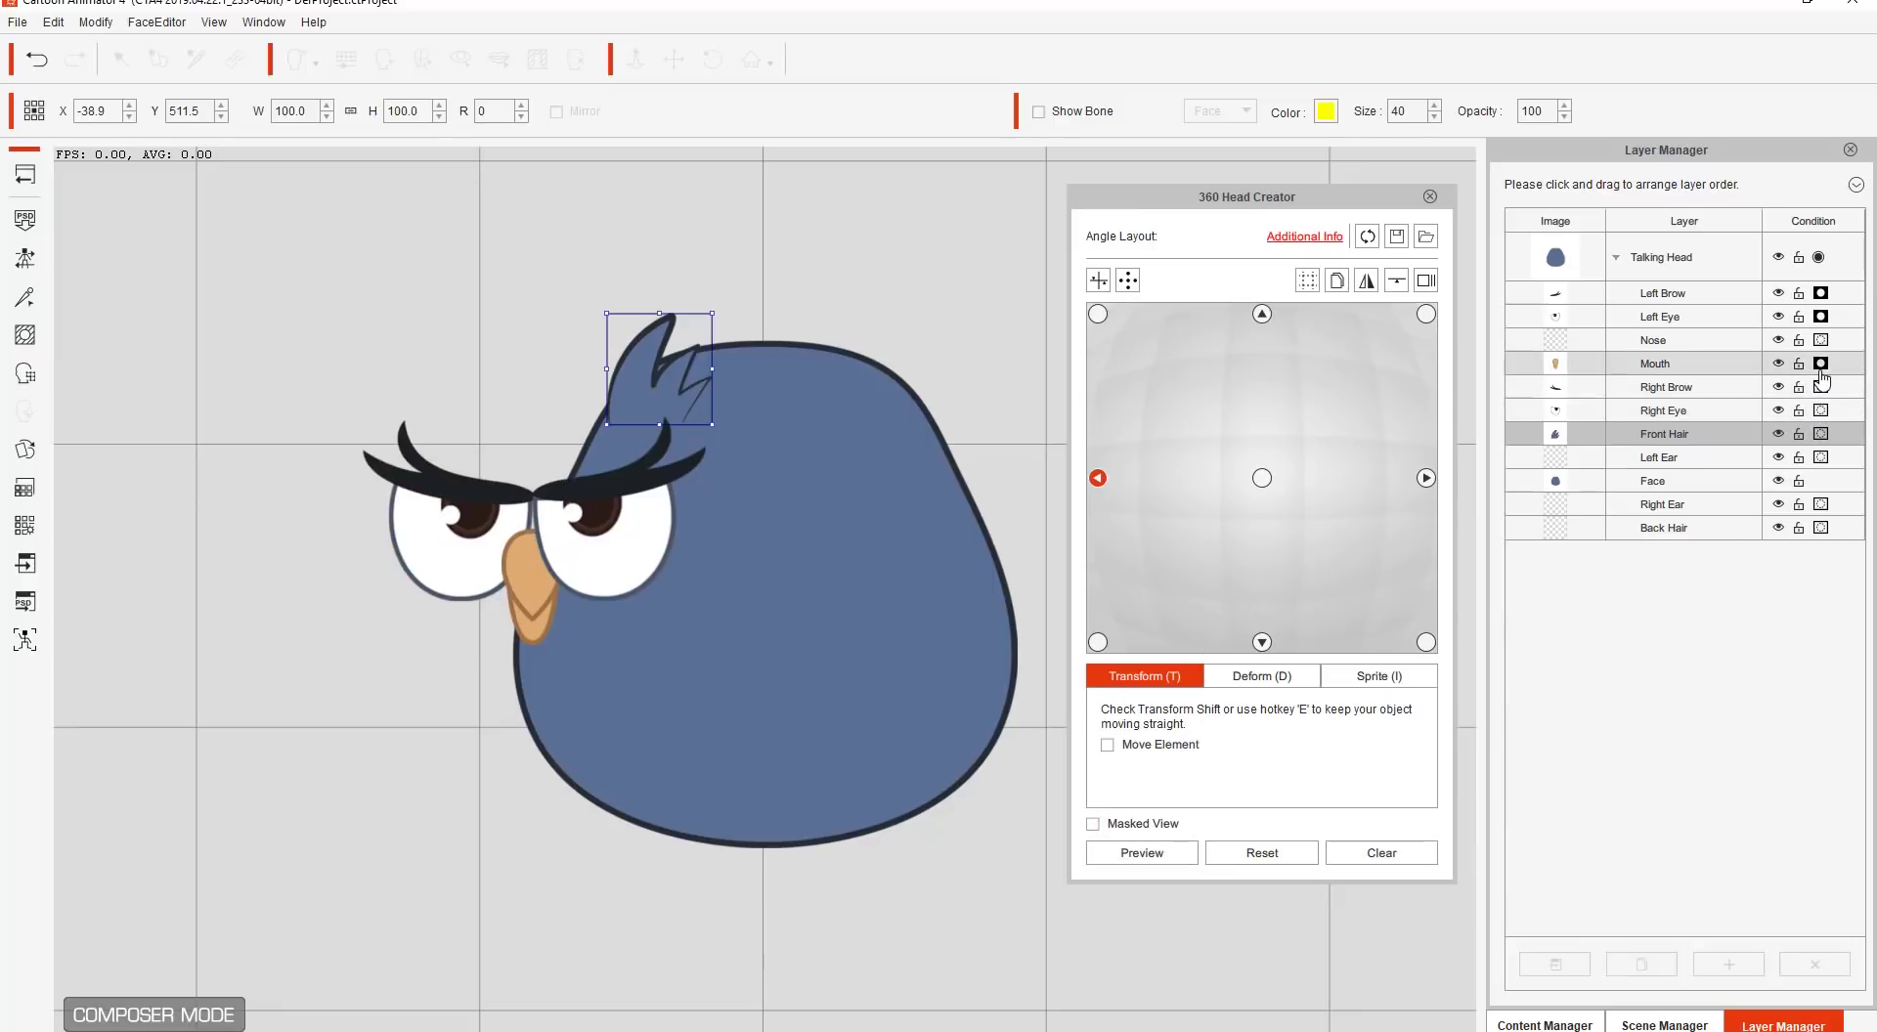
click(1820, 365)
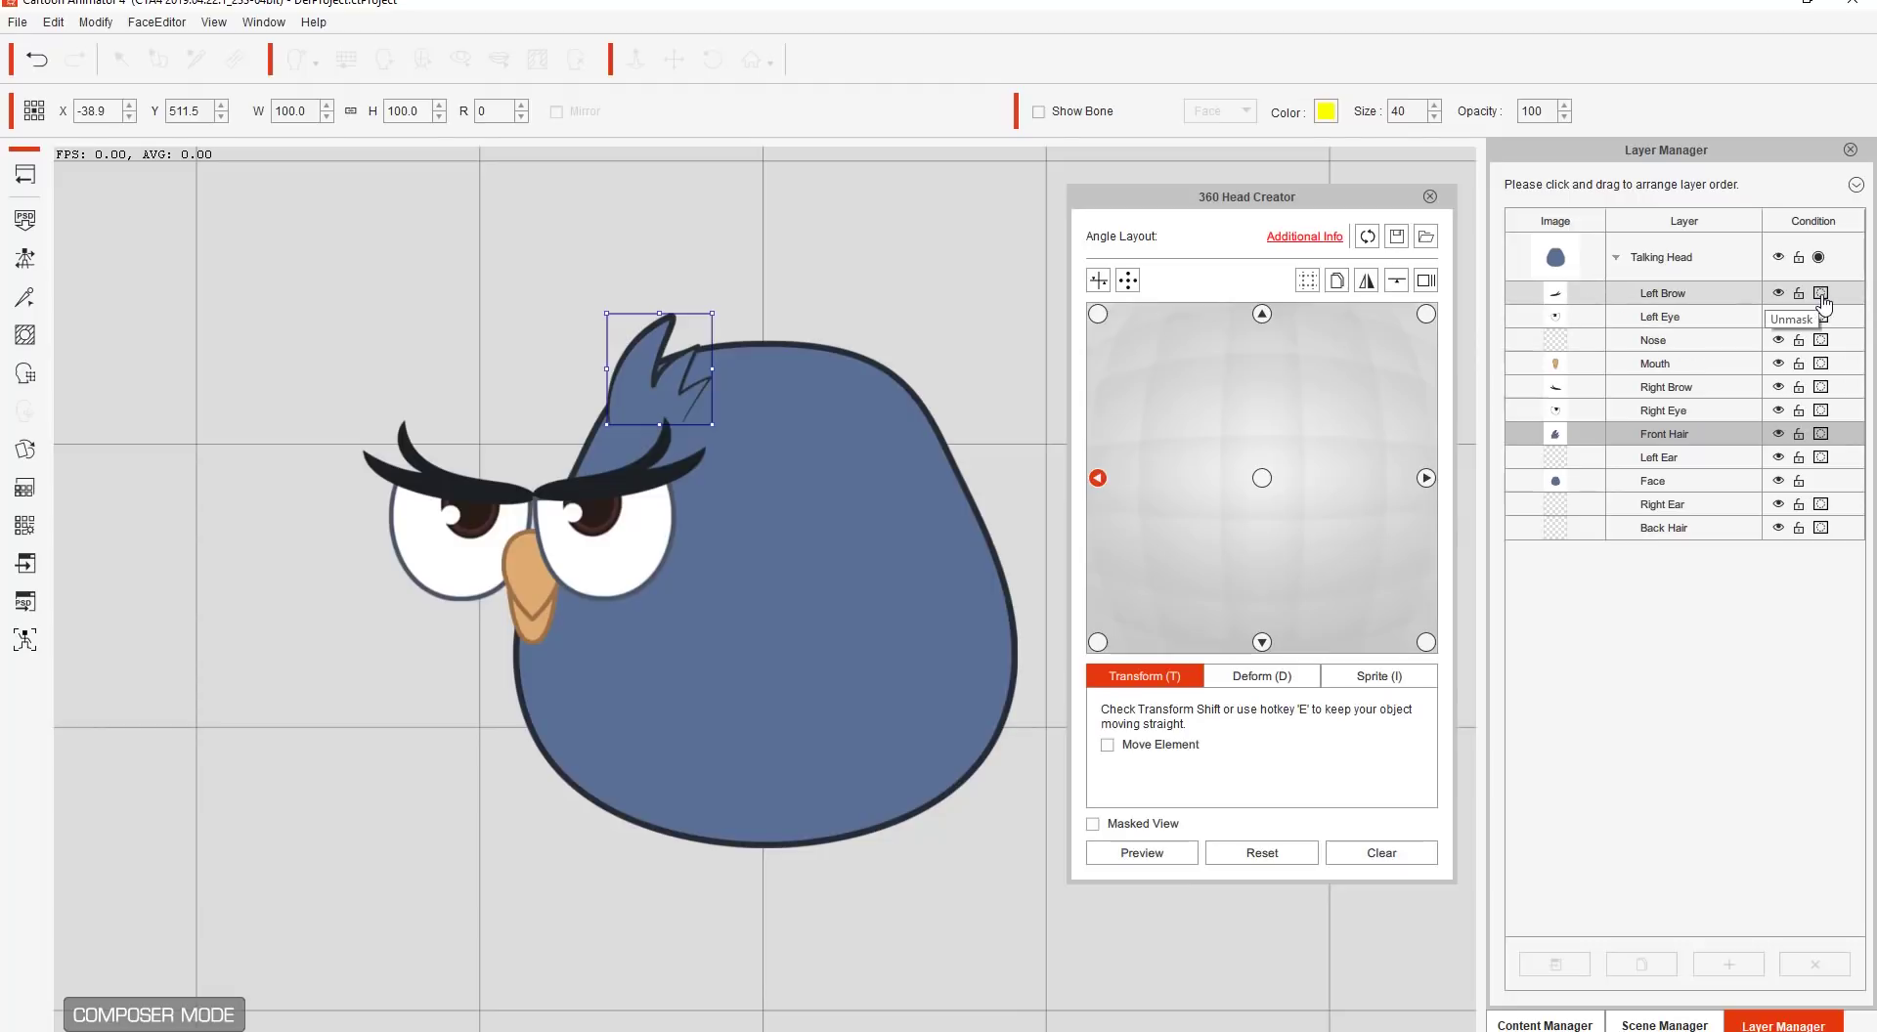
click(1820, 293)
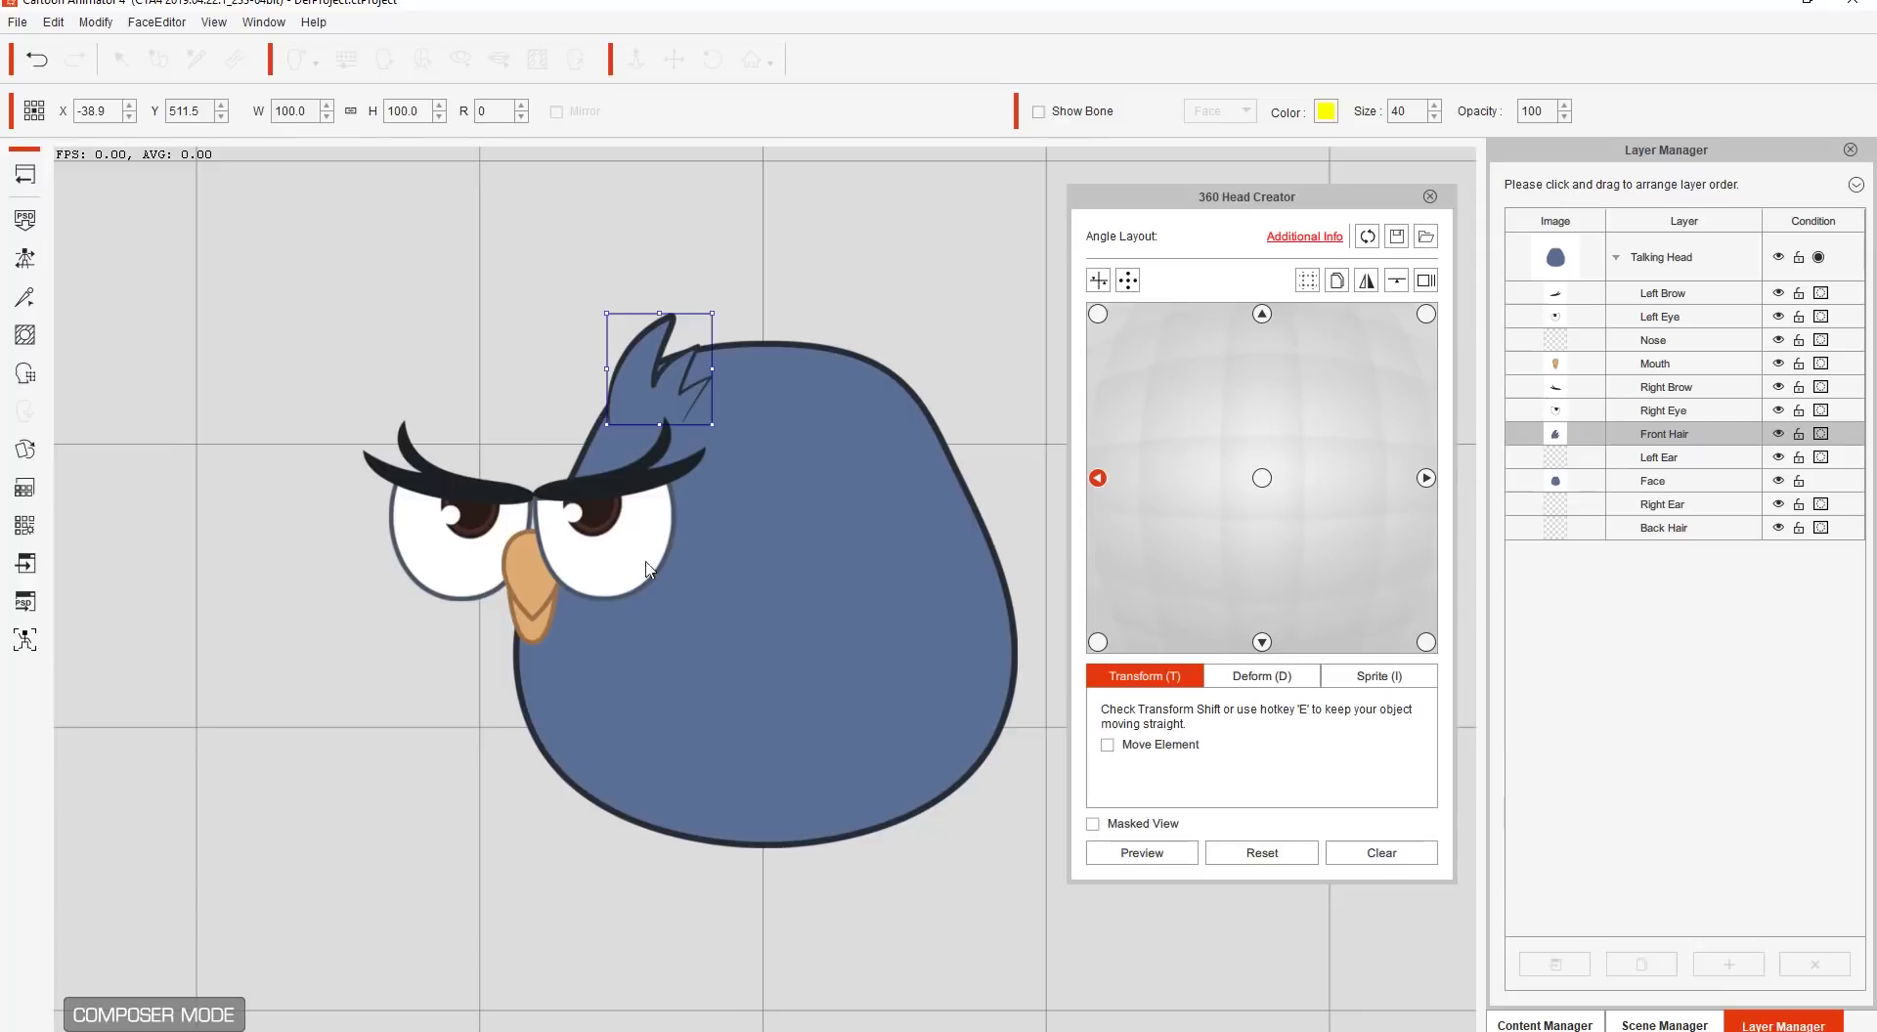
Step: Shrink the Right Eye at the left angle to about W 51.7, H 74.4 and place it at about X -90.1, Y 478.6
click(486, 568)
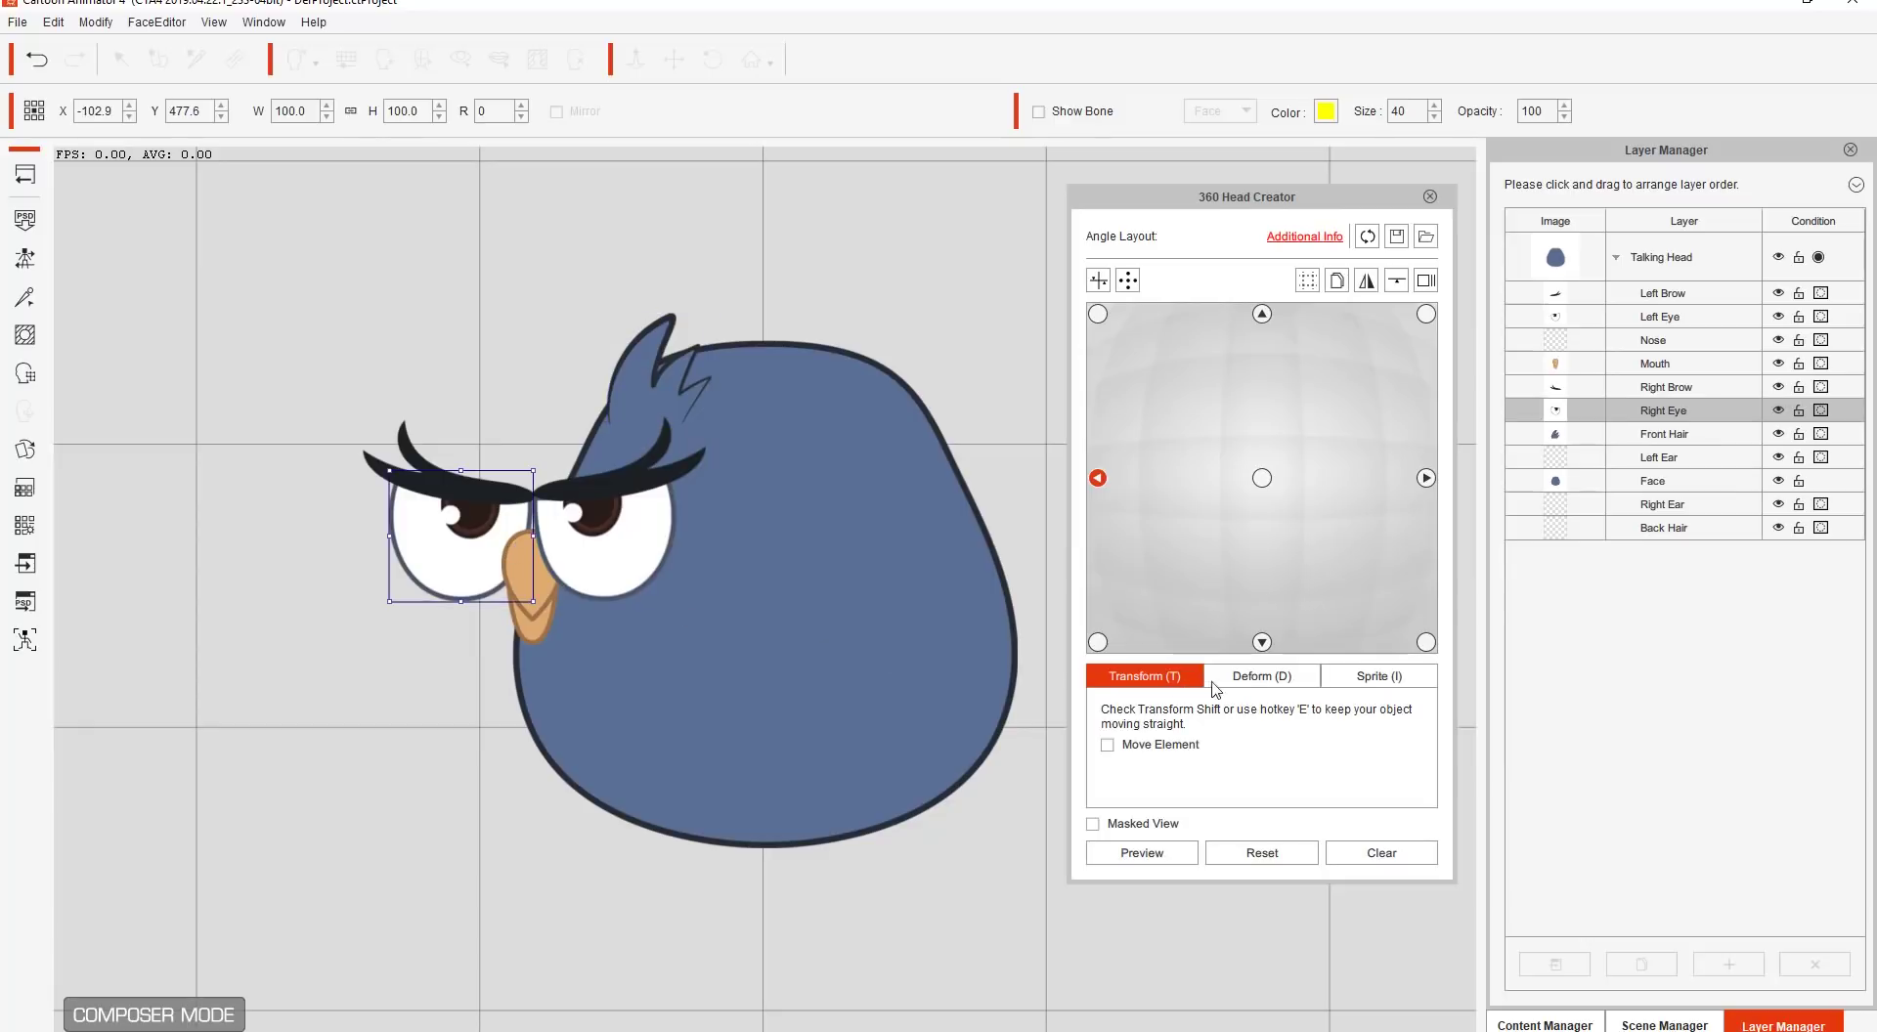
click(1259, 681)
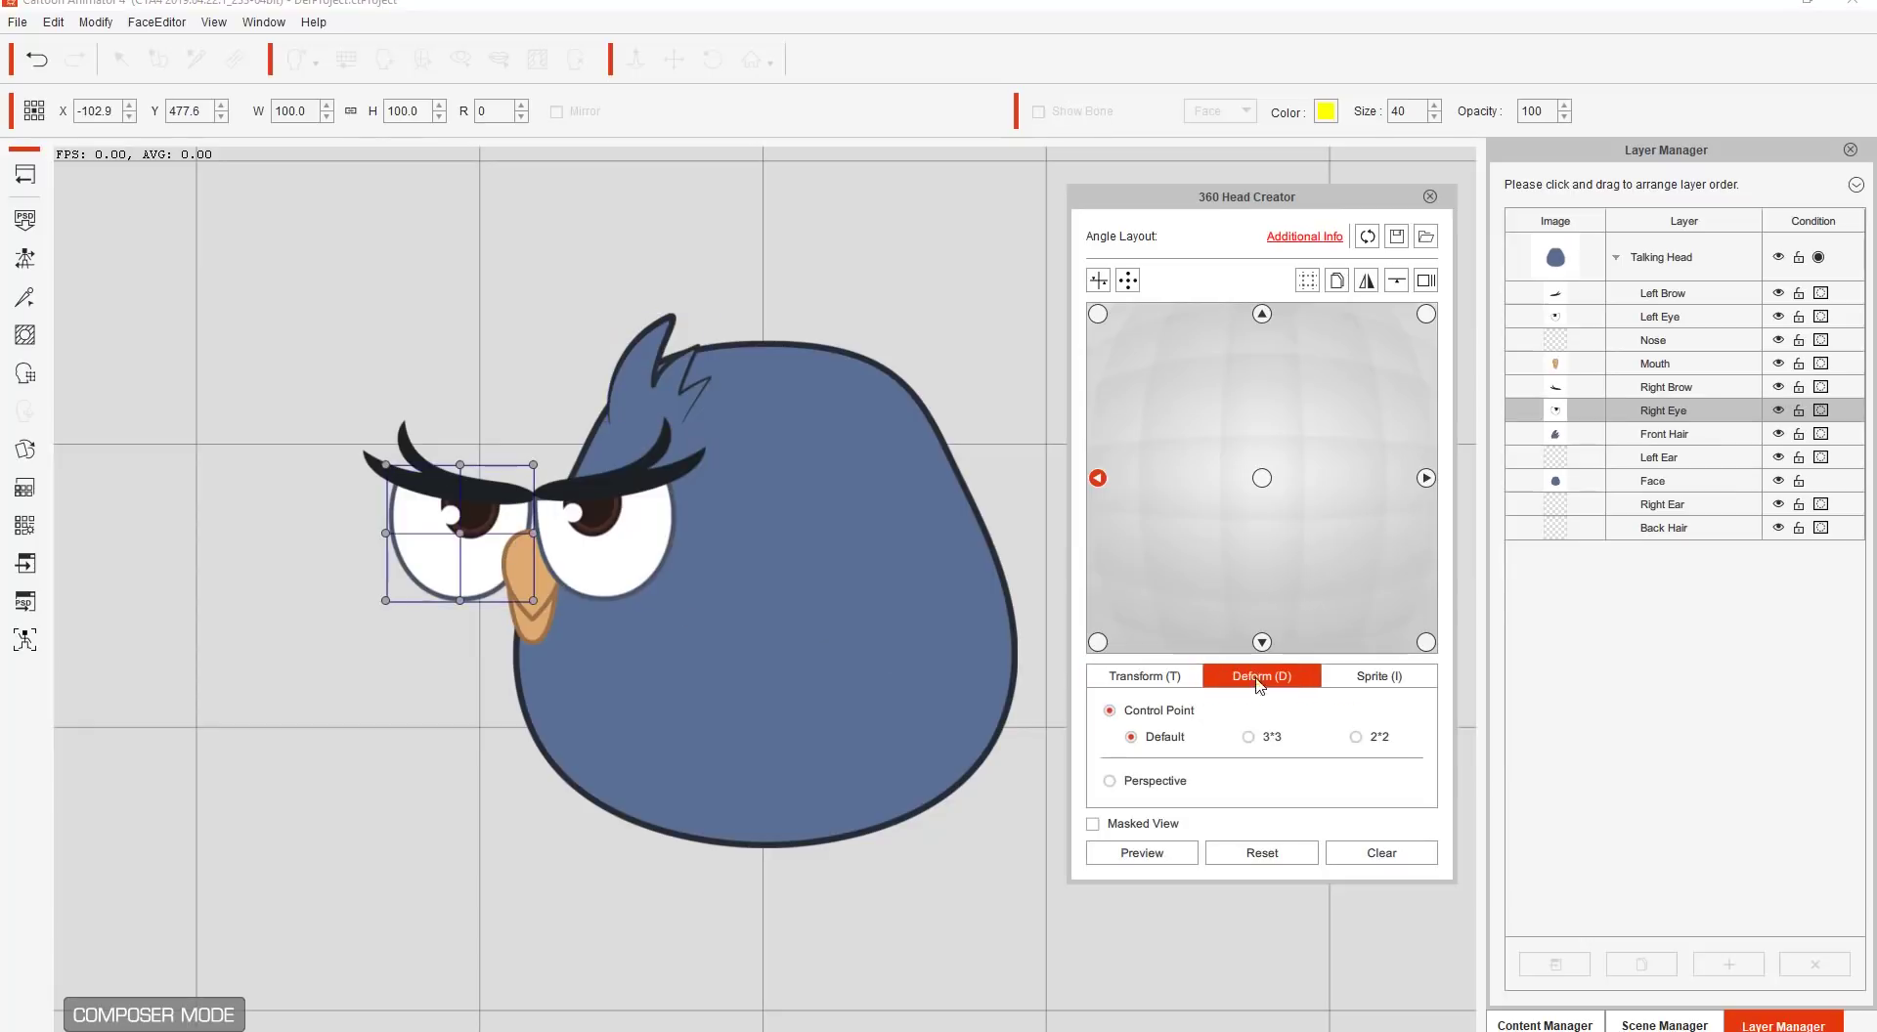
click(1148, 681)
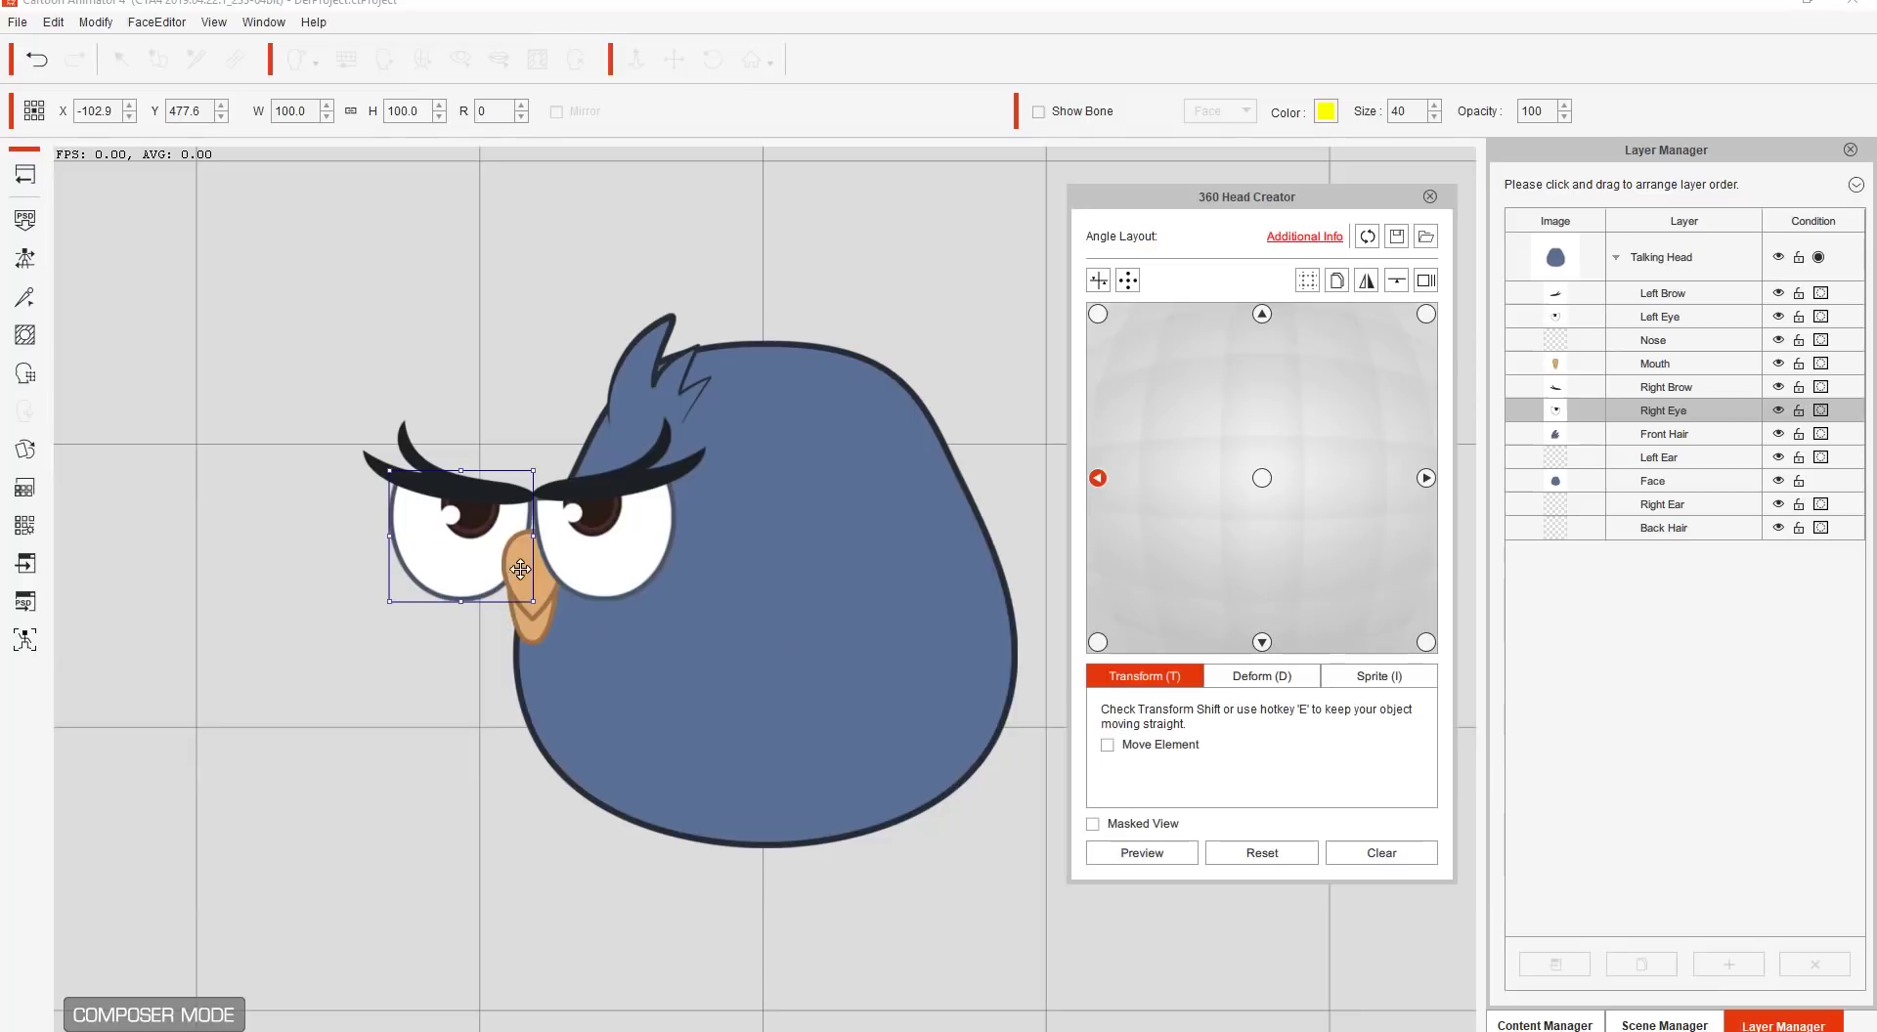
mouse_move(528, 535)
mouse_down()
mouse_move(489, 538)
mouse_move(471, 572)
mouse_move(510, 546)
mouse_up()
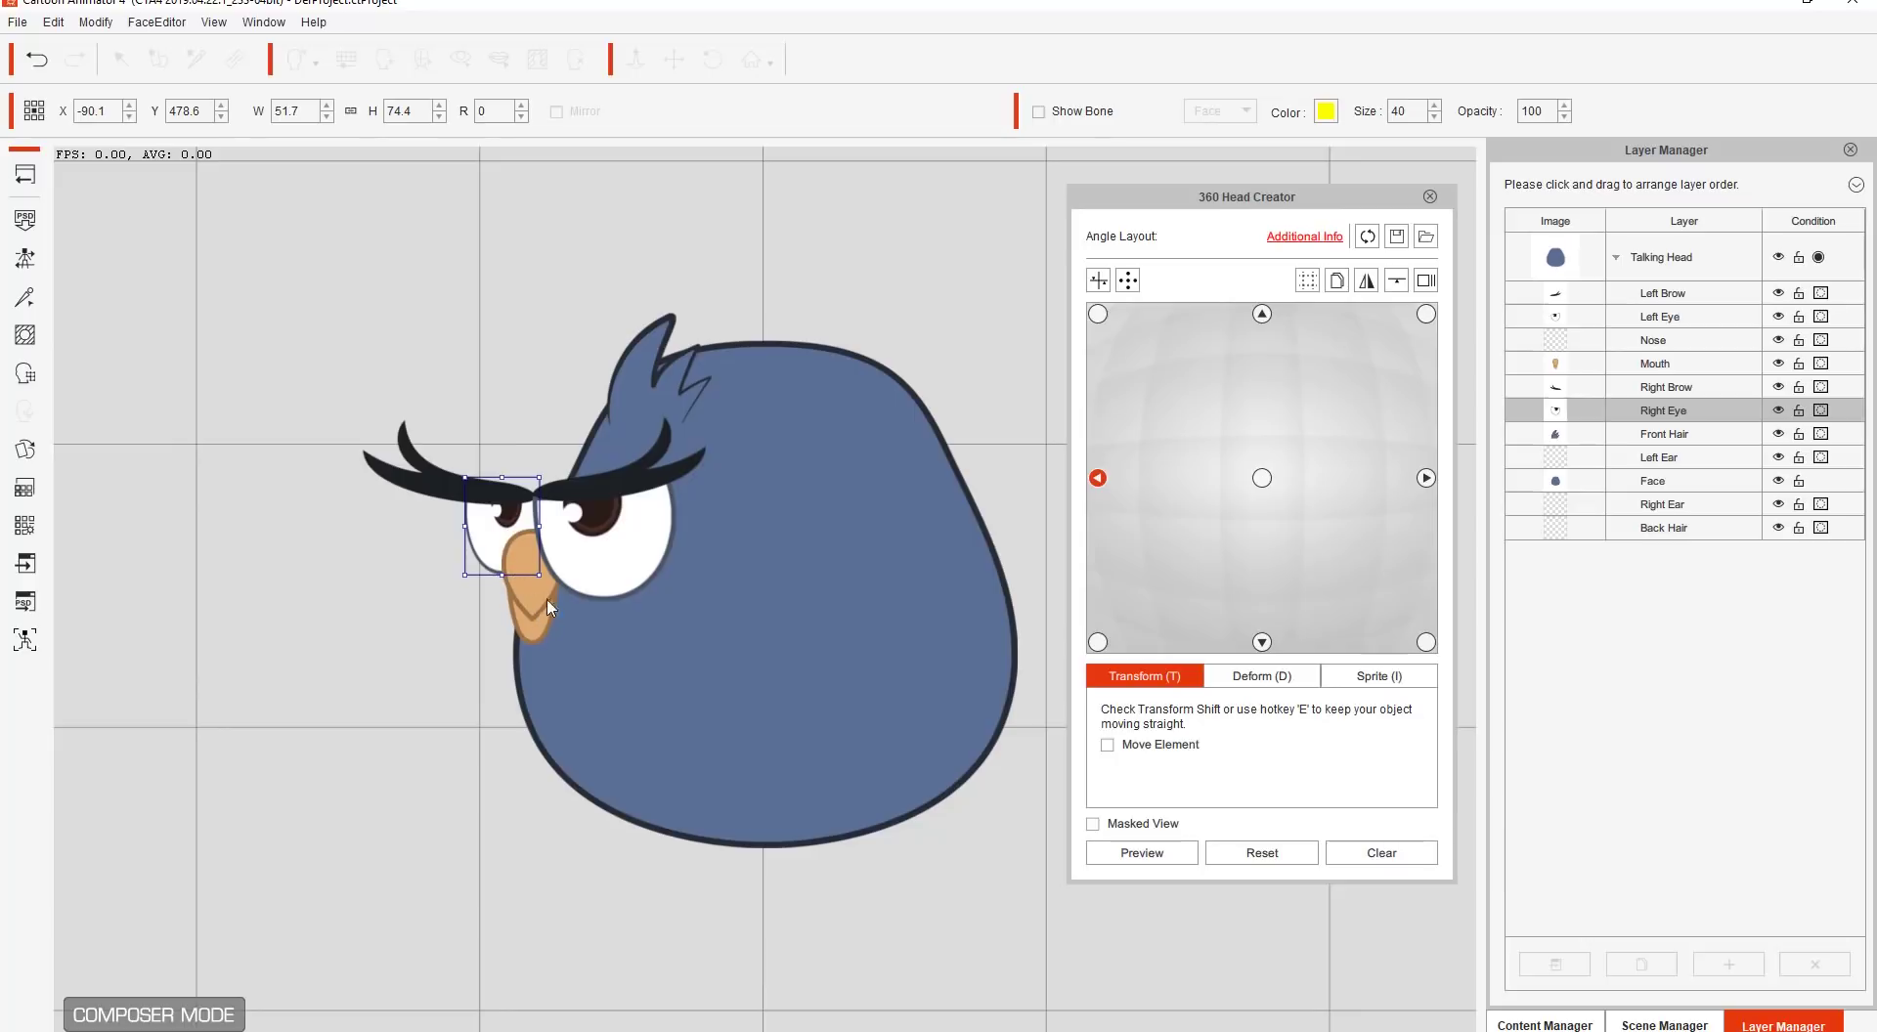
Step: Shrink the Right Brow to about W 46.8, H 76.7 and place it above the reduced eye at about X -81.6, Y 484.0
click(436, 468)
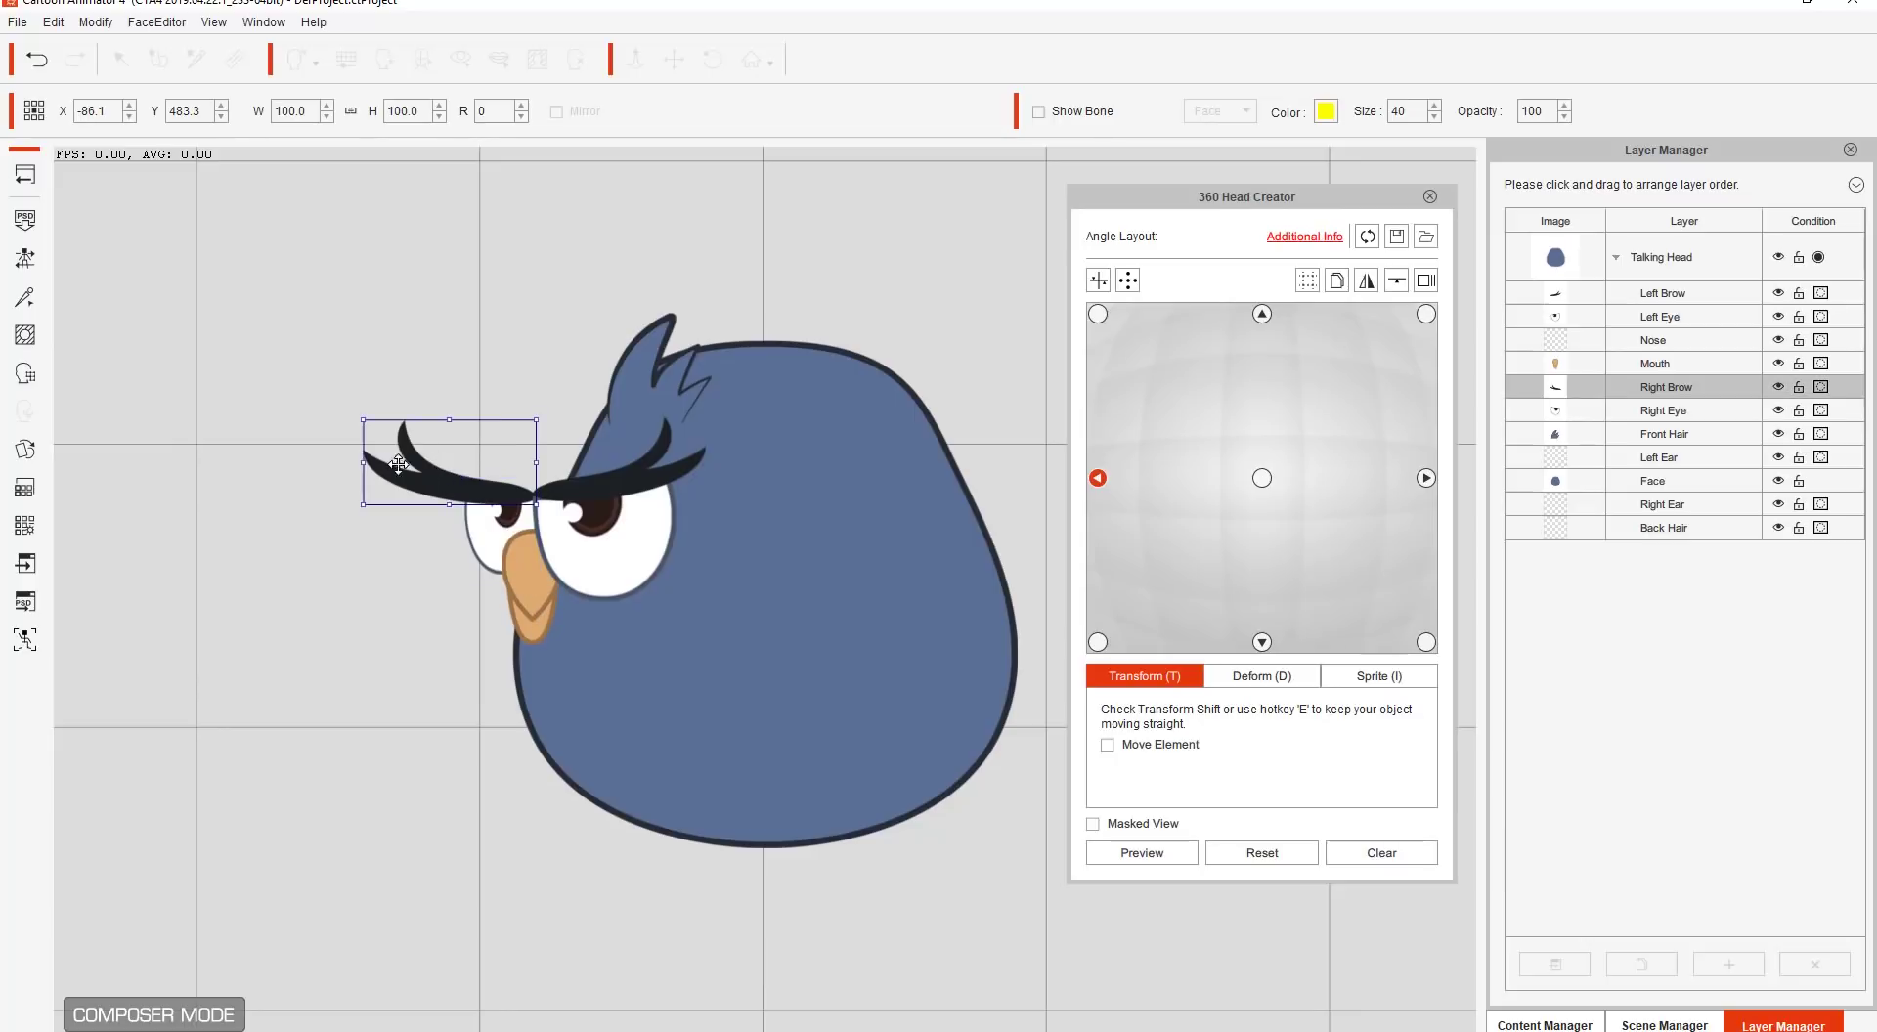
drag(363, 462, 450, 466)
drag(500, 488, 503, 486)
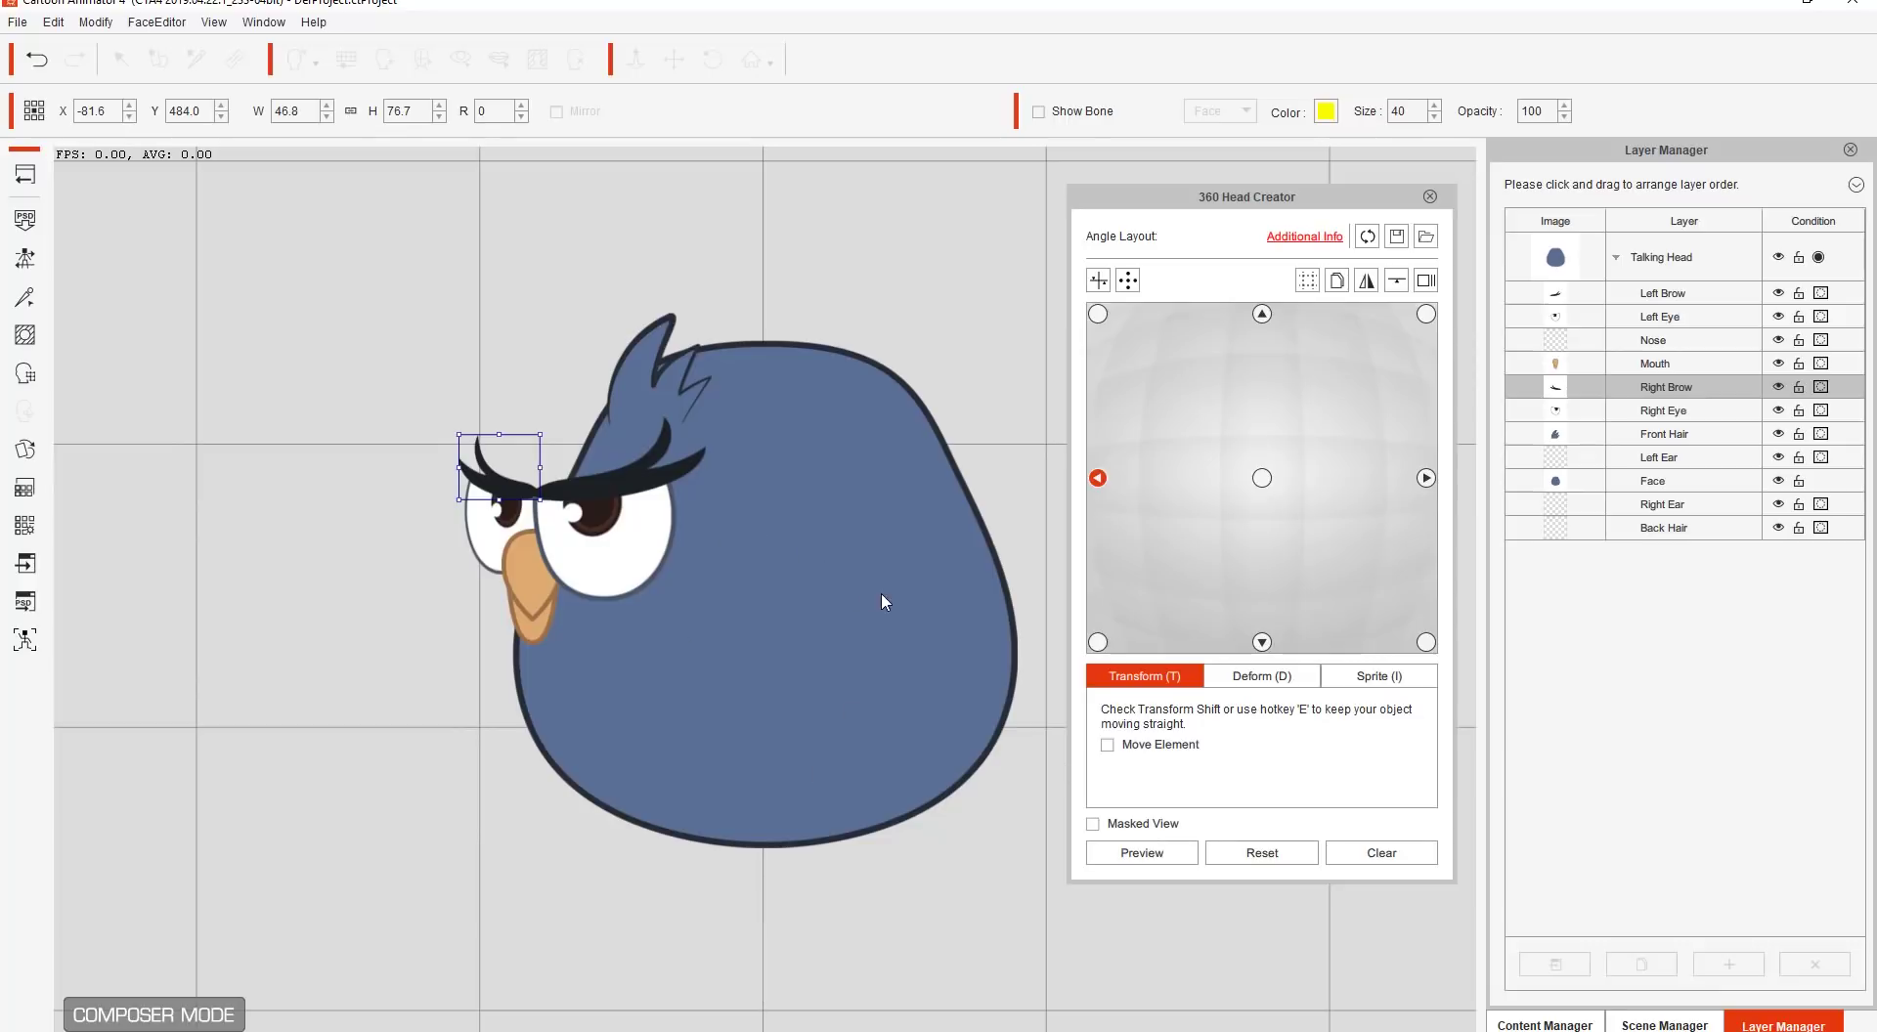
Step: Preview the head turn toward the left angle, and close the preview
click(1188, 862)
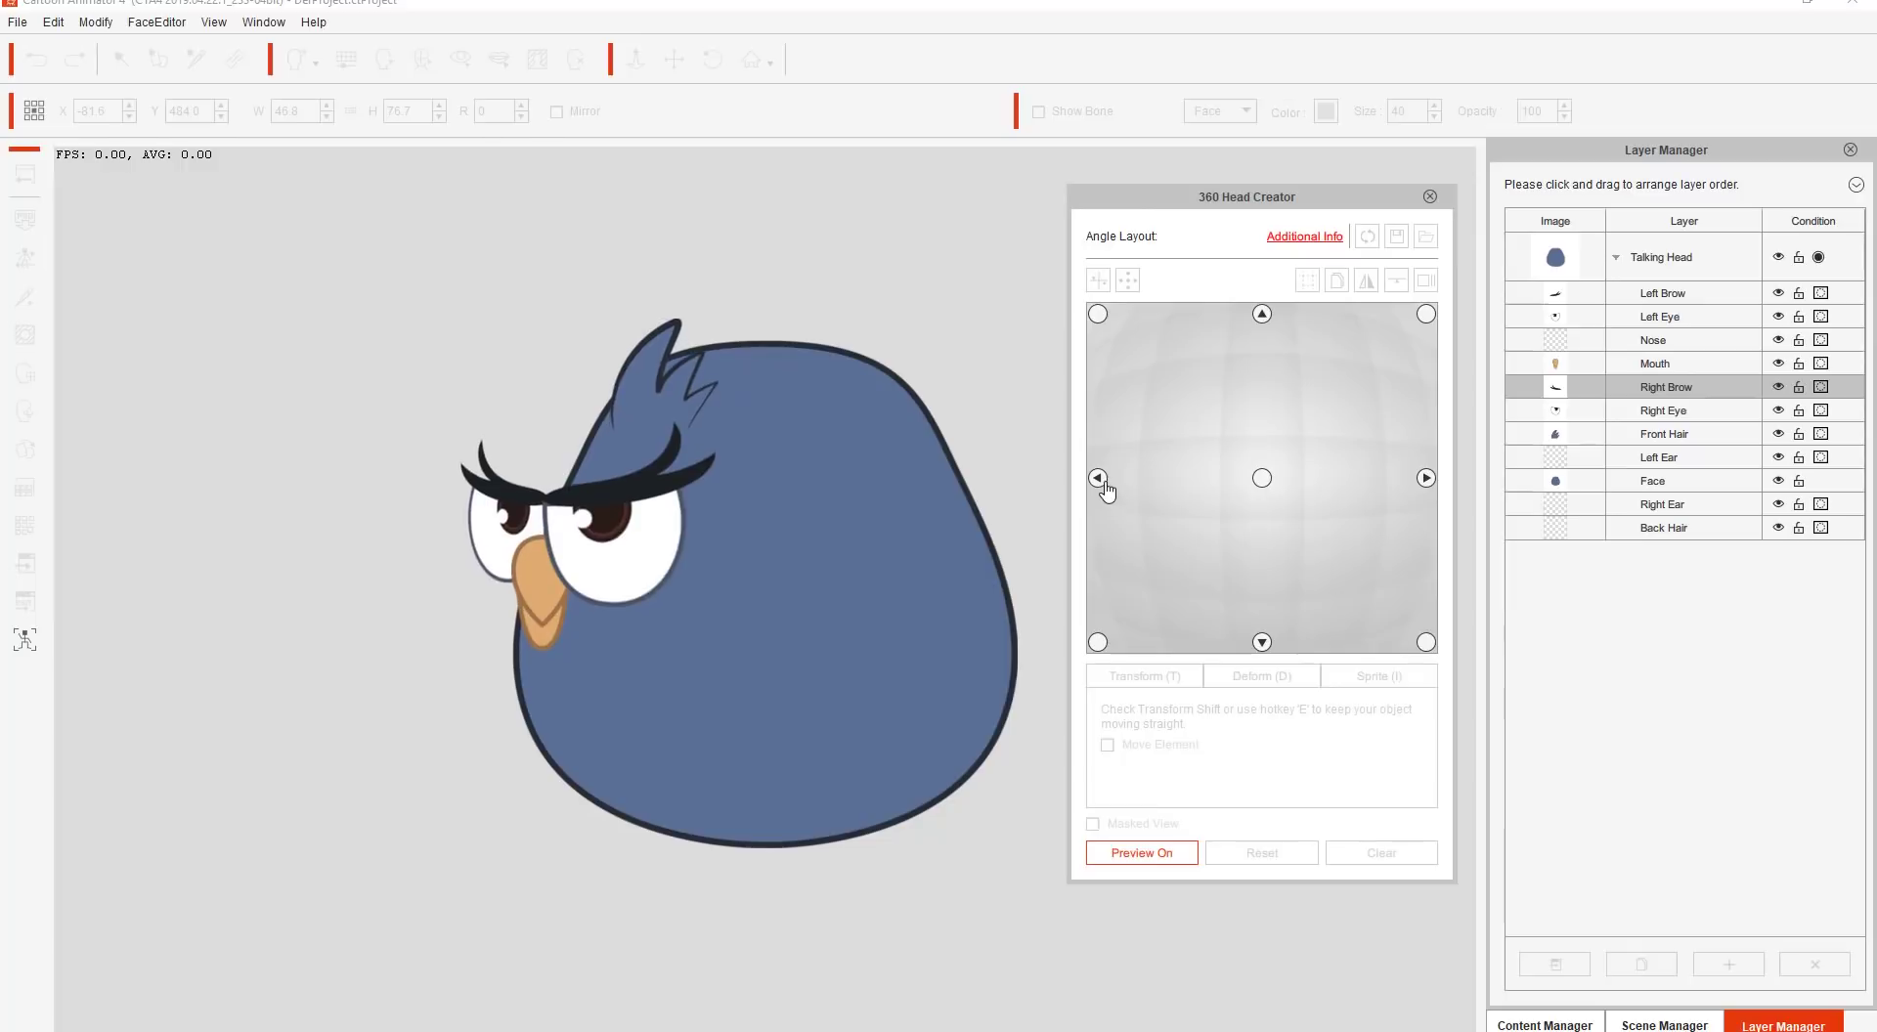
click(1161, 855)
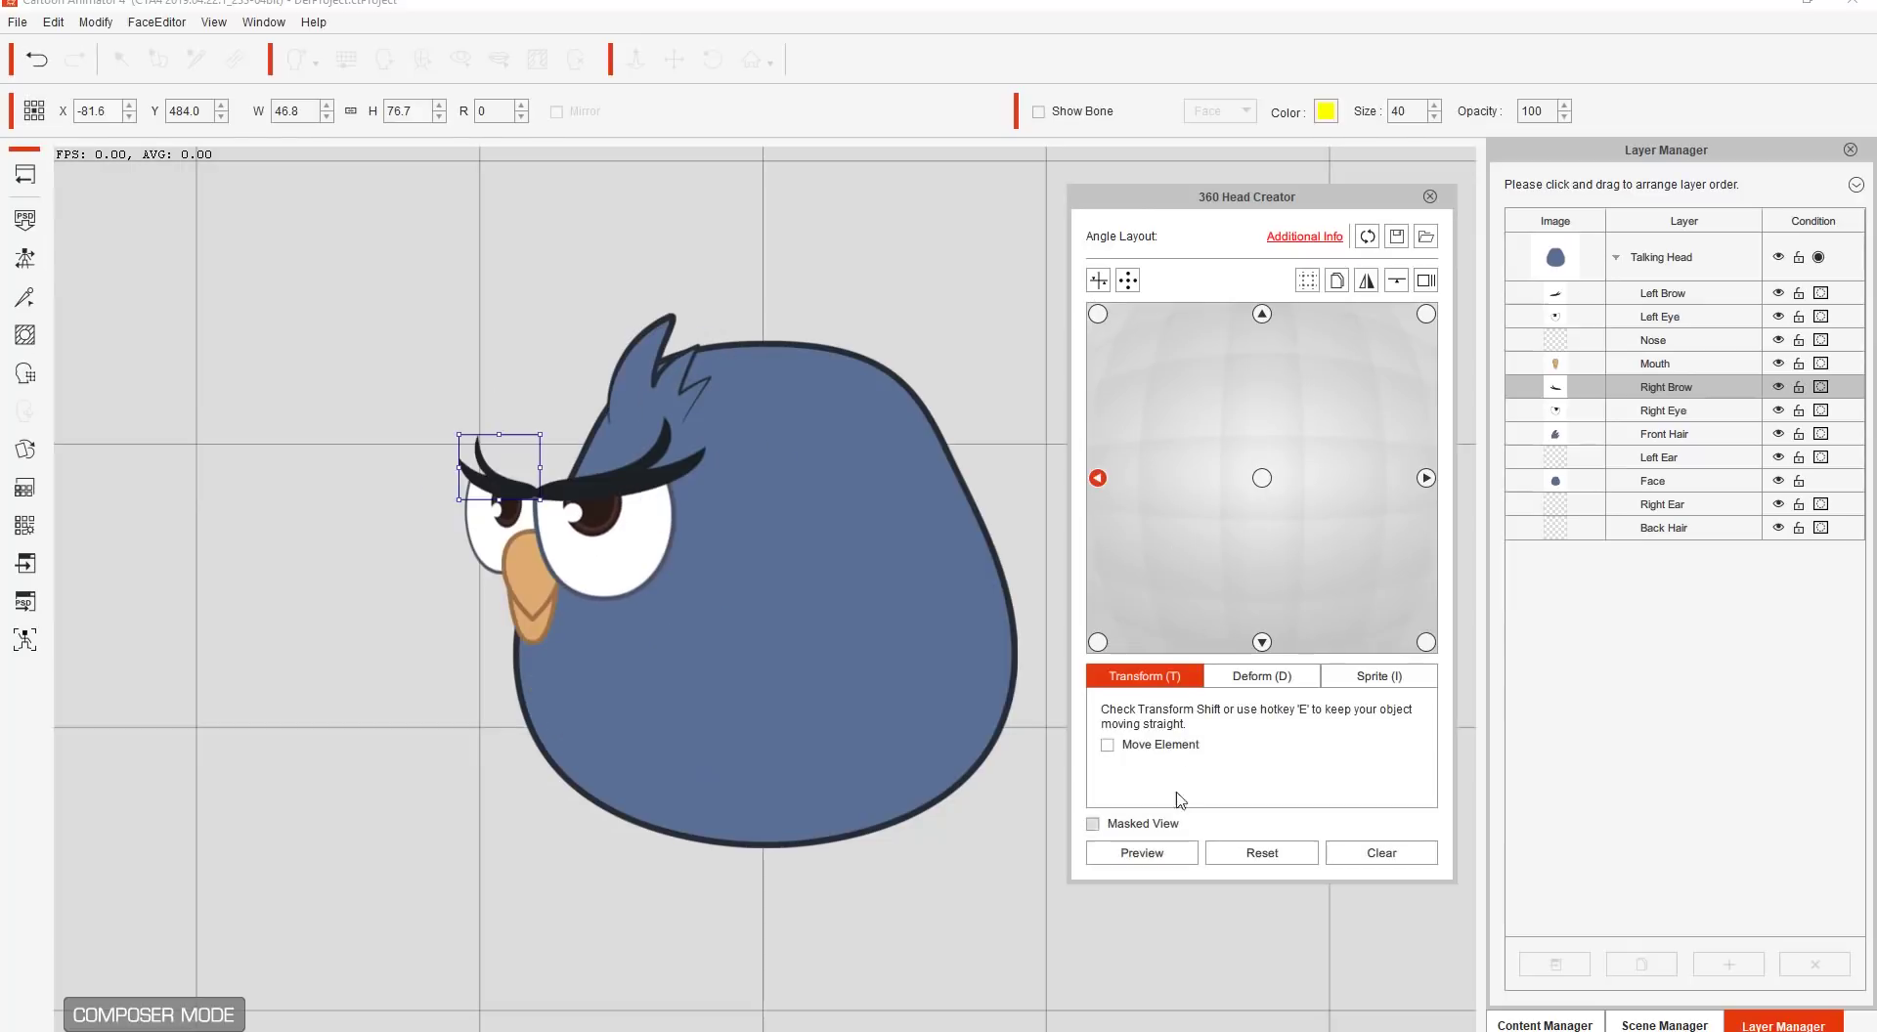
Step: At the upper-left angle, shrink the Right Eye to about 56.0 toward the beak and the Left Eye to about 93.1
click(1098, 314)
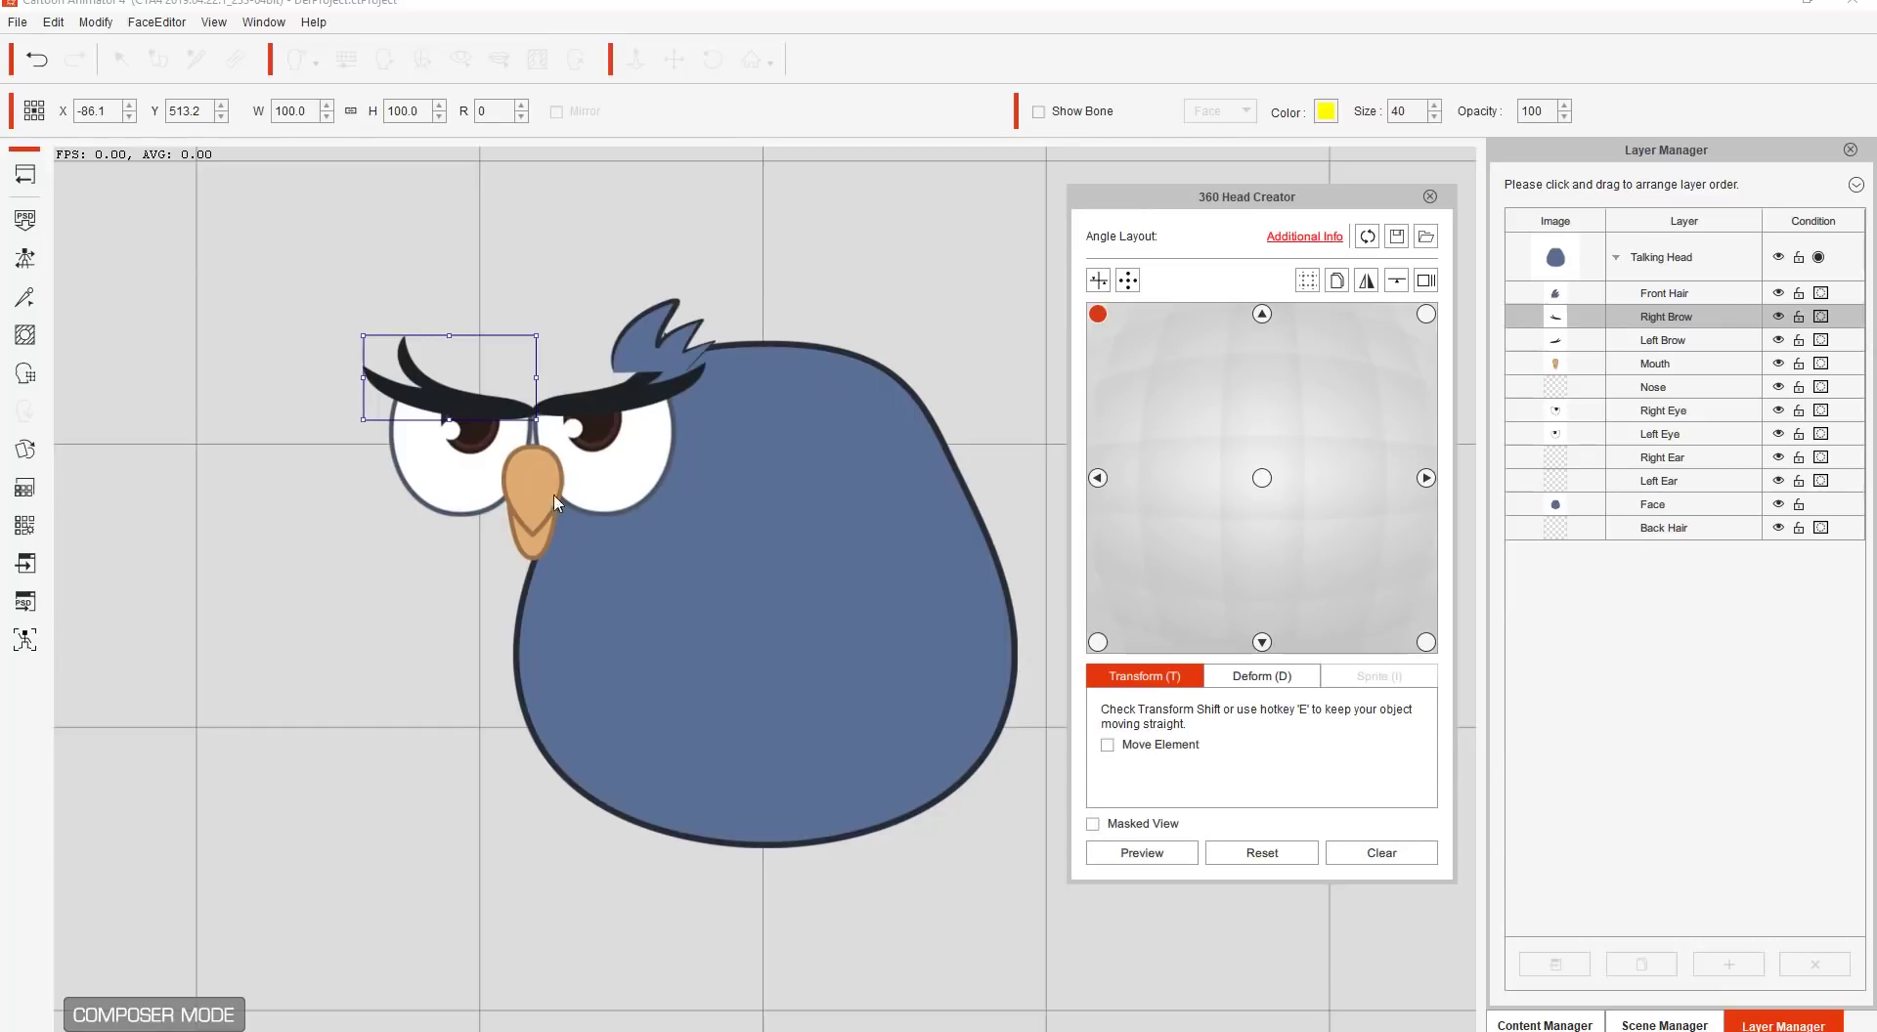
click(629, 474)
click(468, 483)
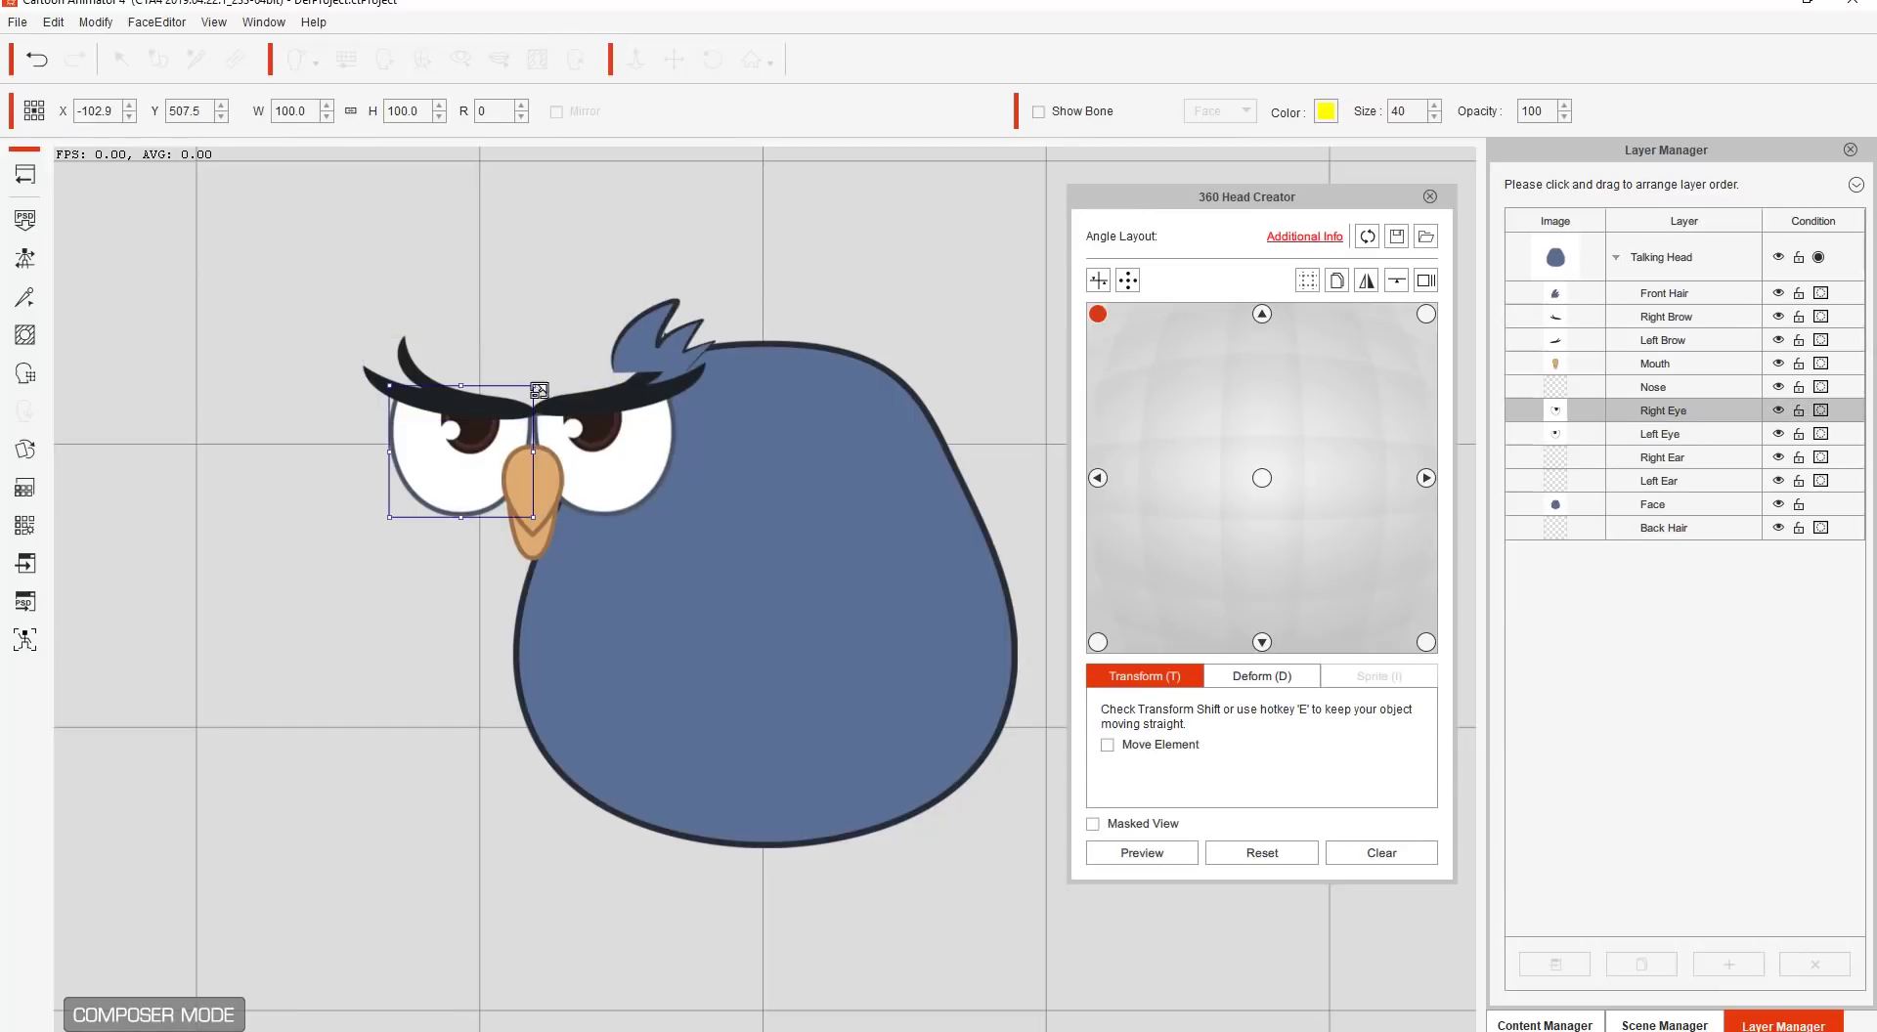
drag(532, 387, 536, 440)
click(569, 442)
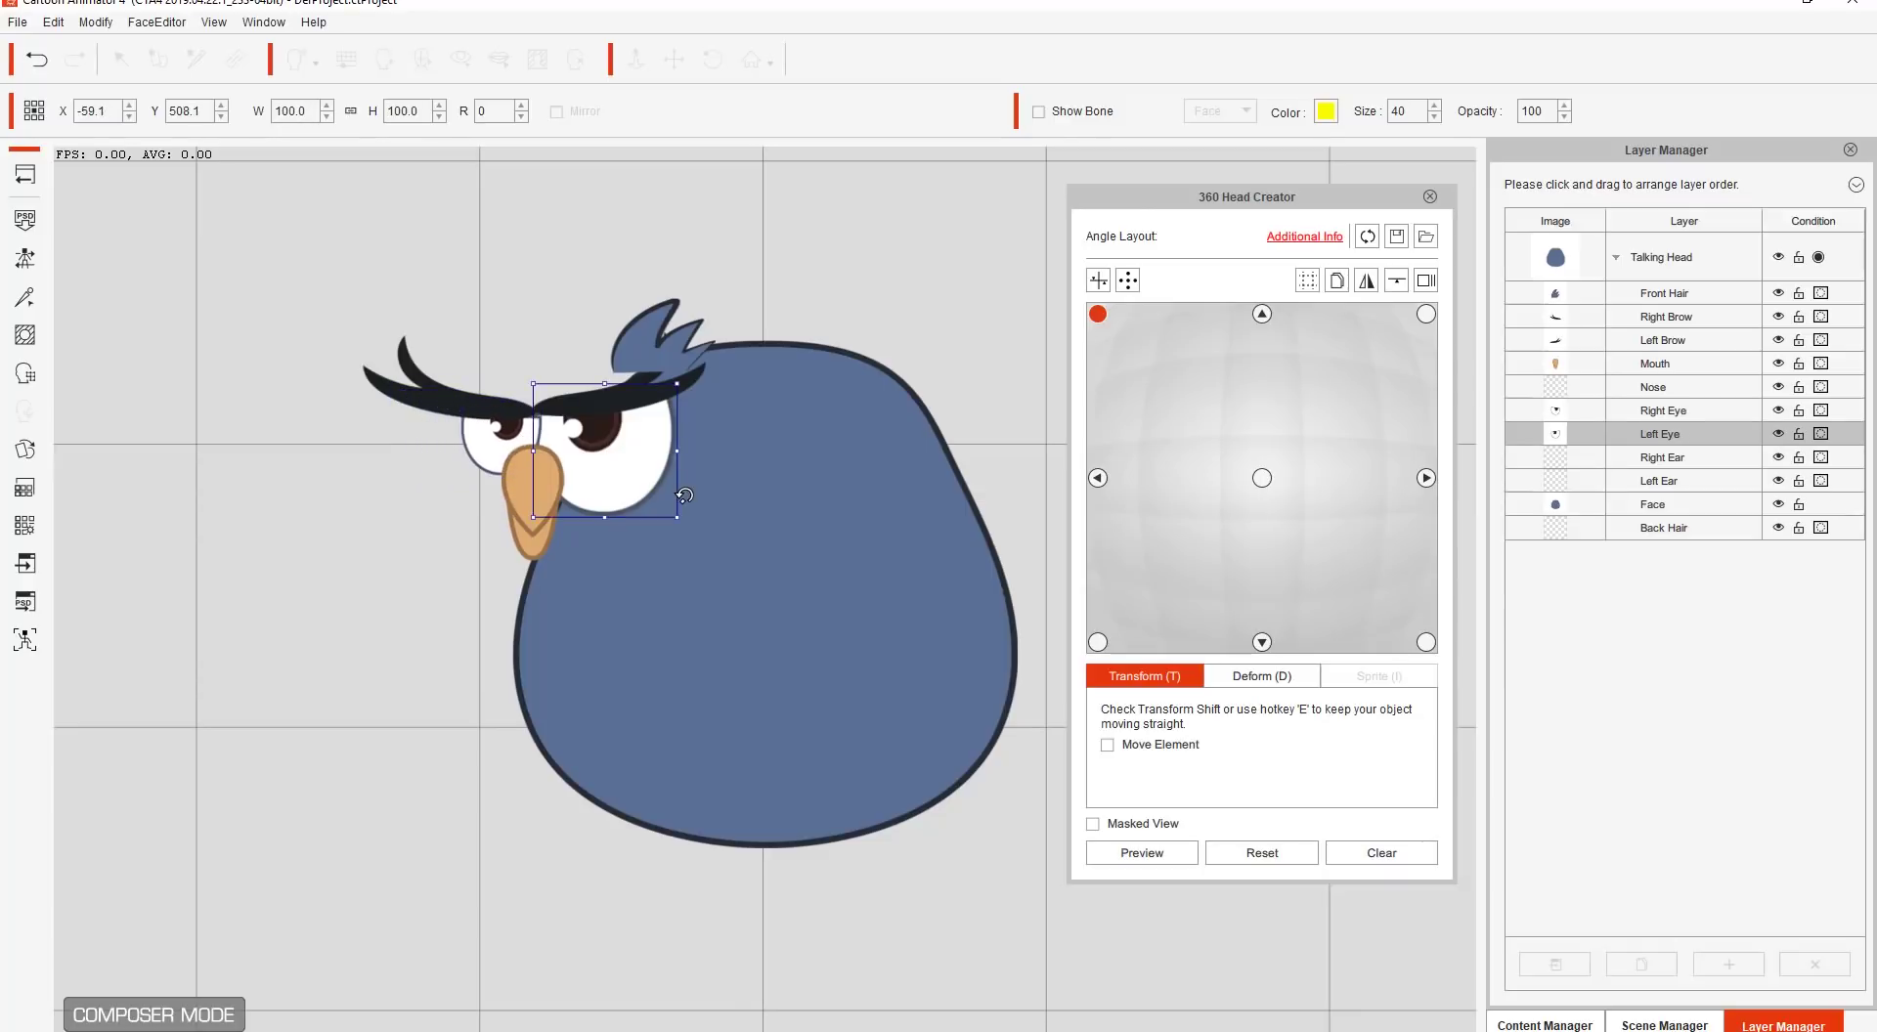
drag(676, 515, 669, 508)
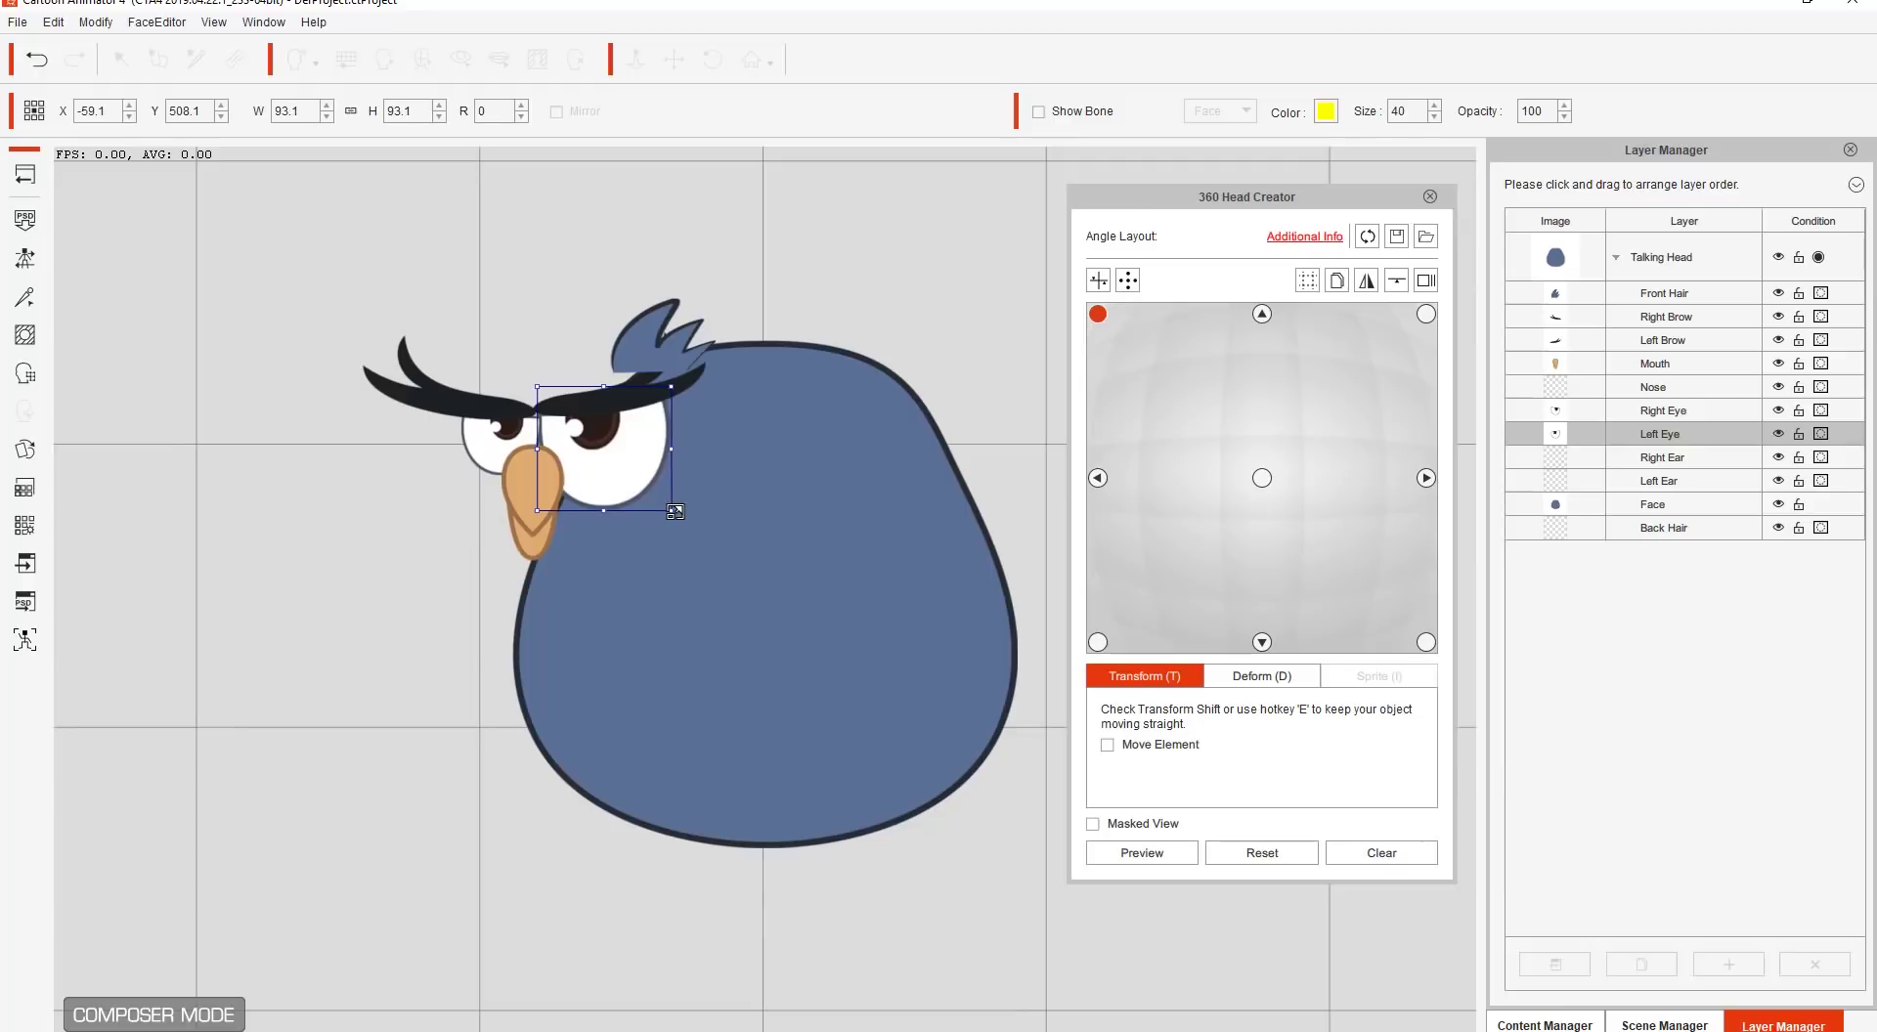
Step: Scale the Right Brow to about 65.9, rotate it 9 at X -81.3, Y 510.8, and reduce the Left Eye to about 91.0
click(462, 395)
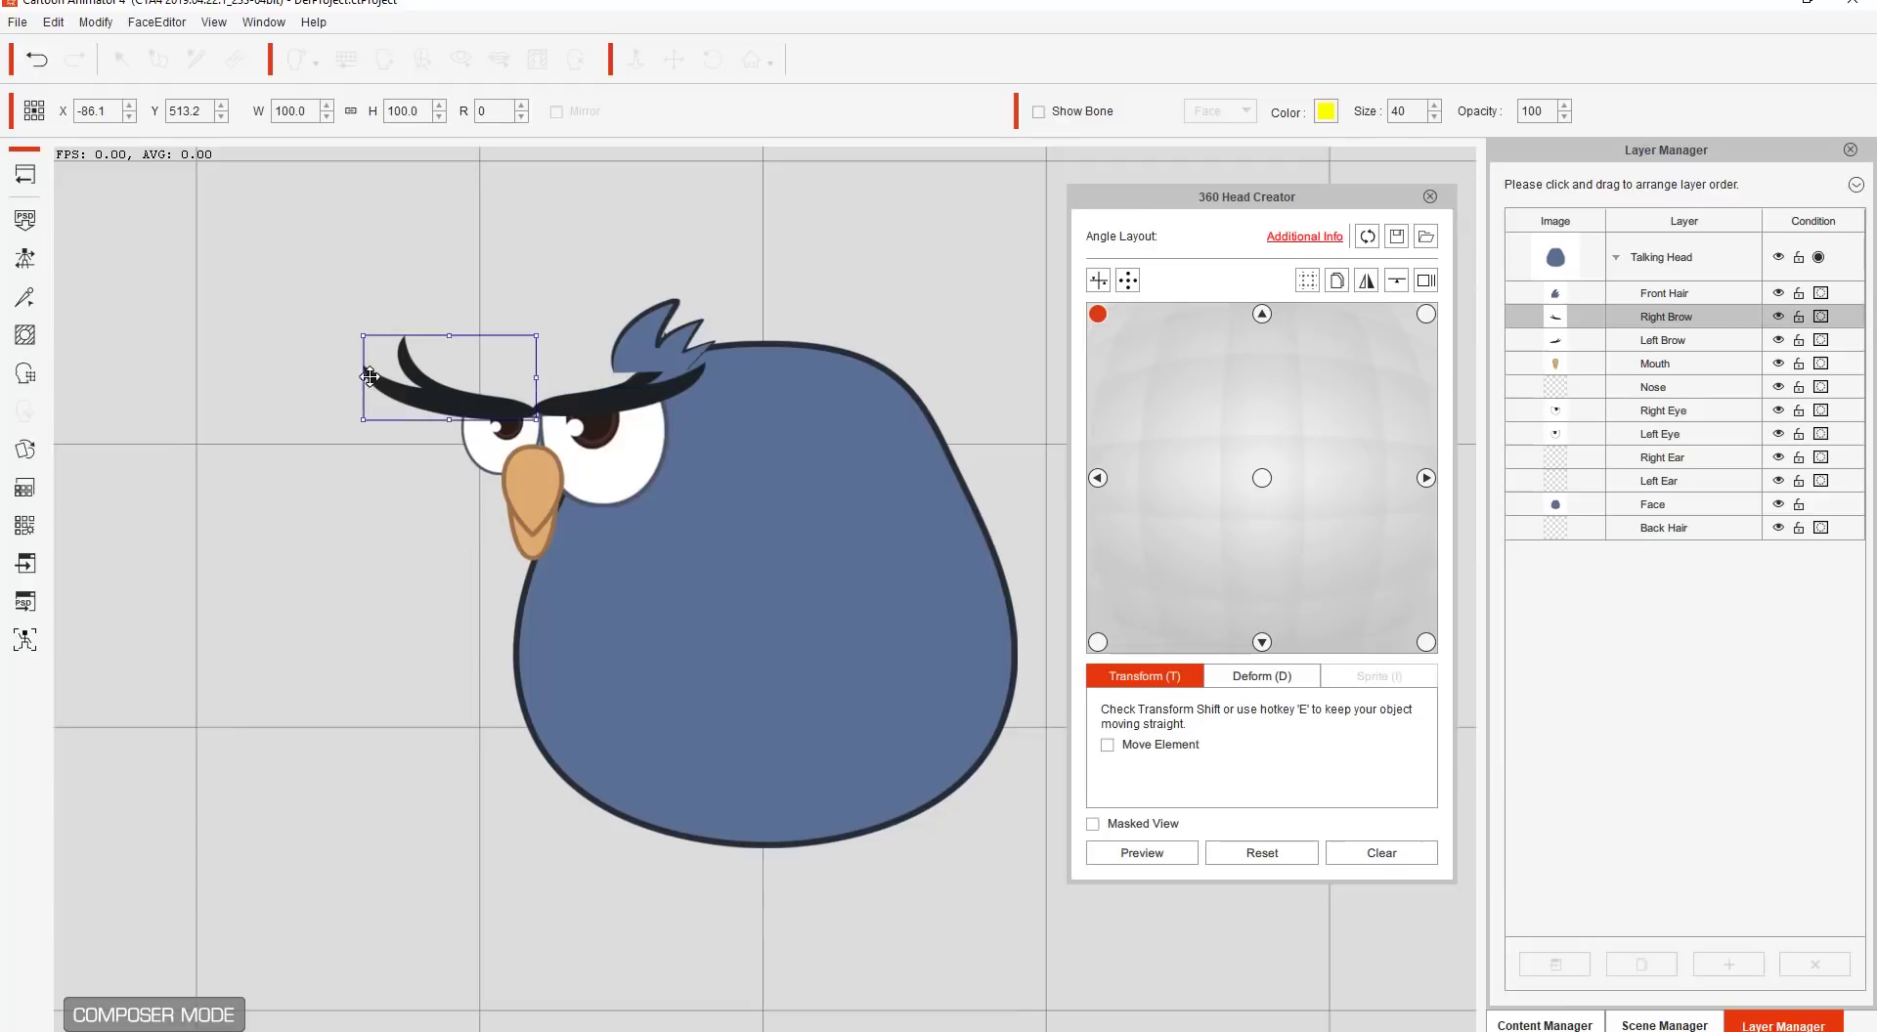
drag(362, 340, 535, 396)
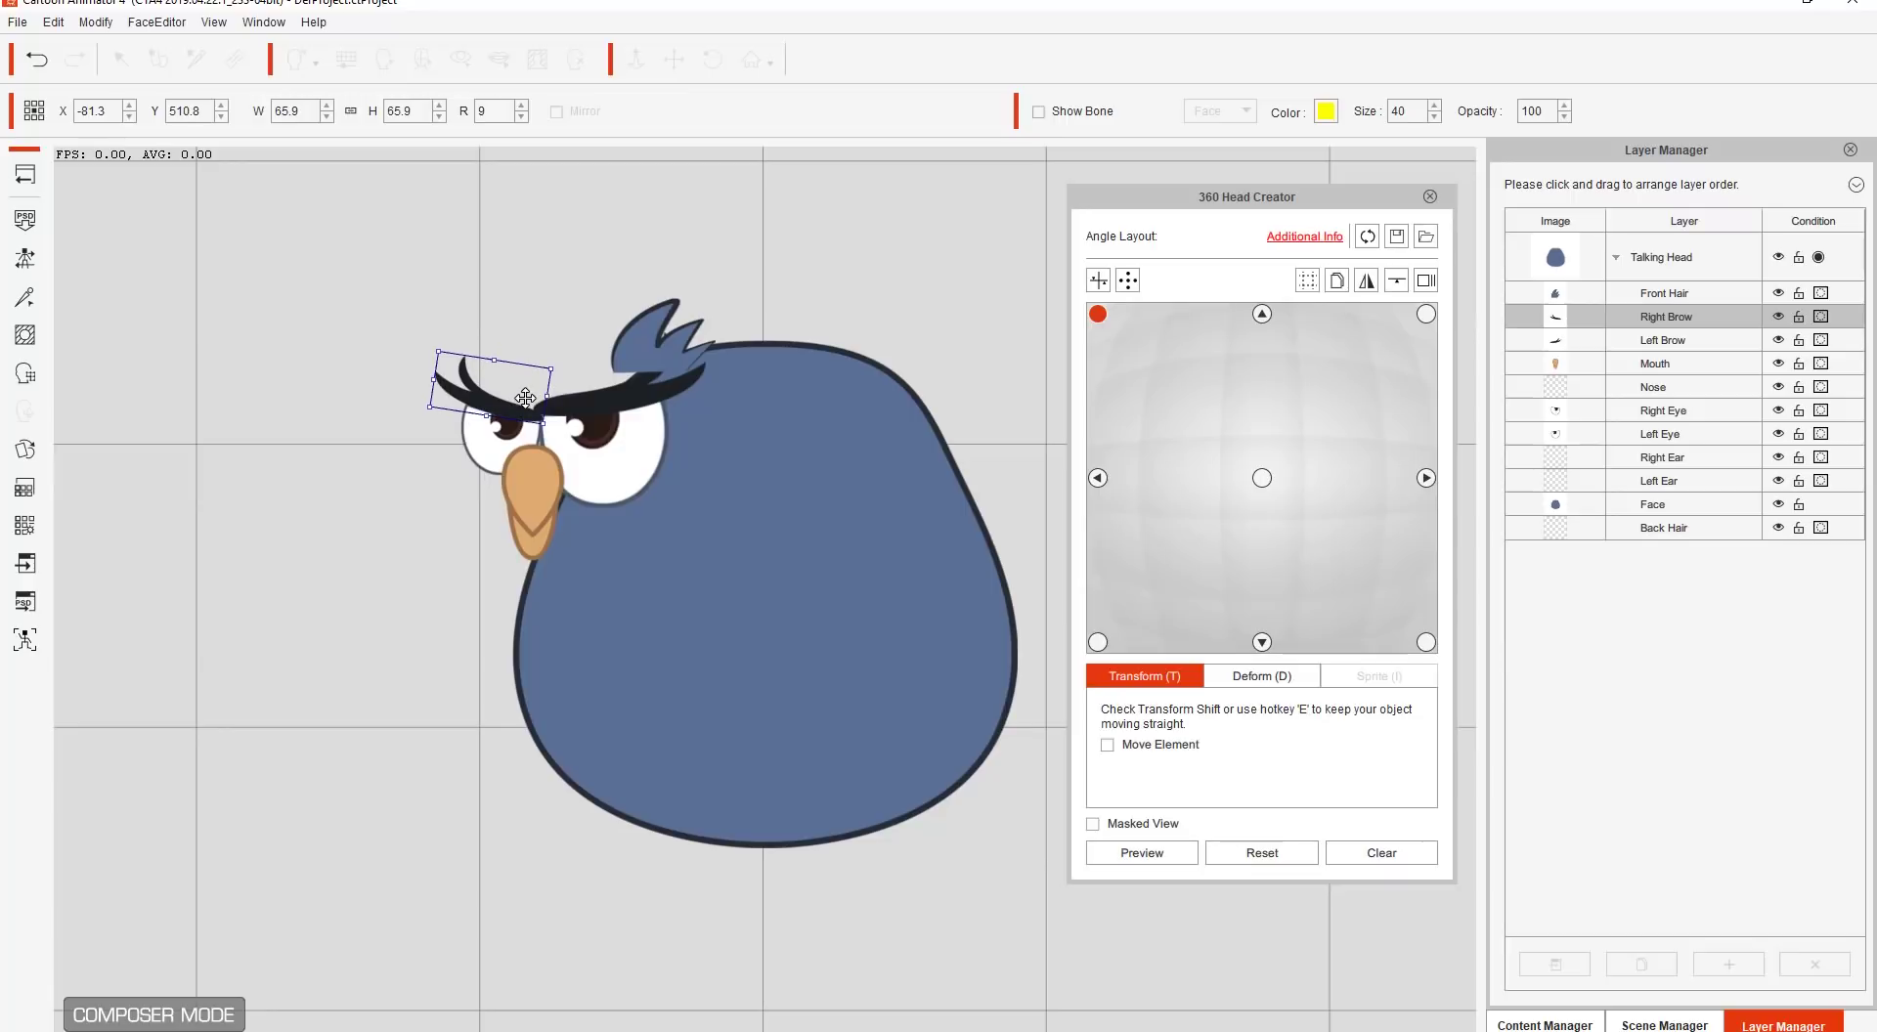
click(614, 452)
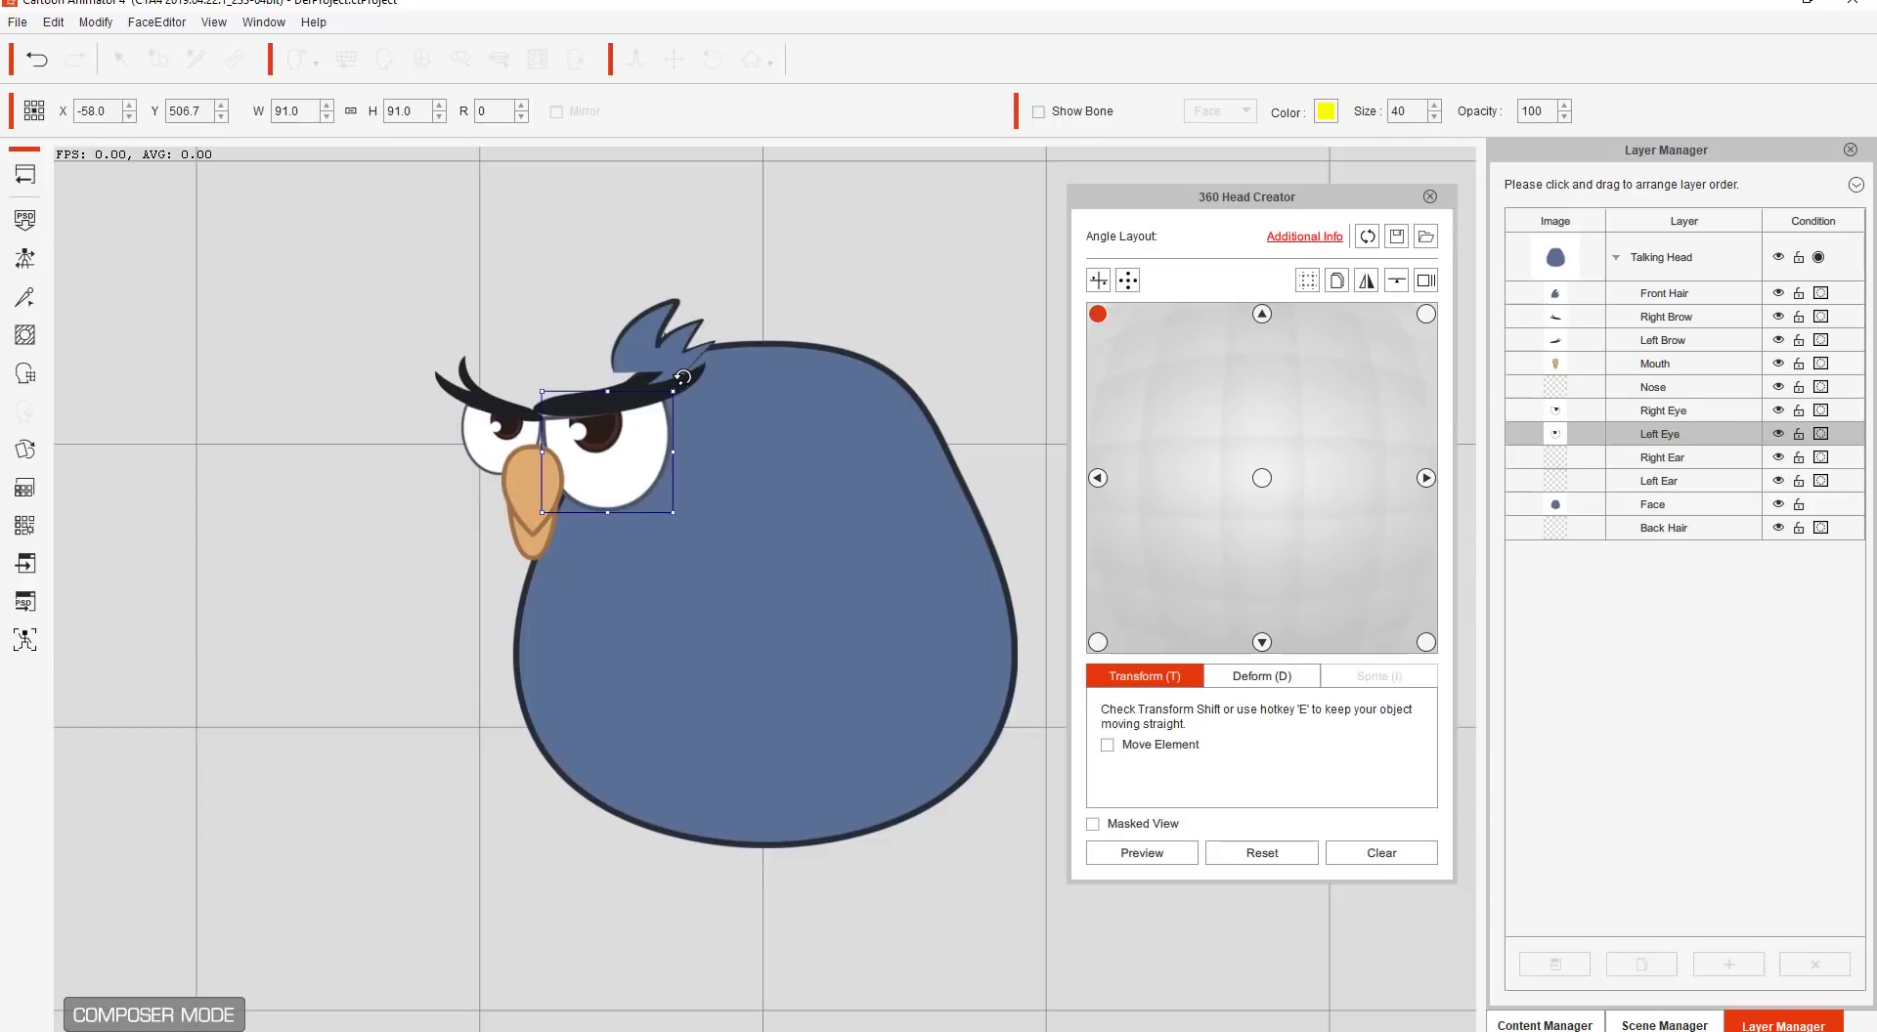
Step: Move the Front Hair to about X -18.9, Y 527.3 at the upper-left angle and show its Deform control grid
click(666, 346)
drag(662, 352, 712, 352)
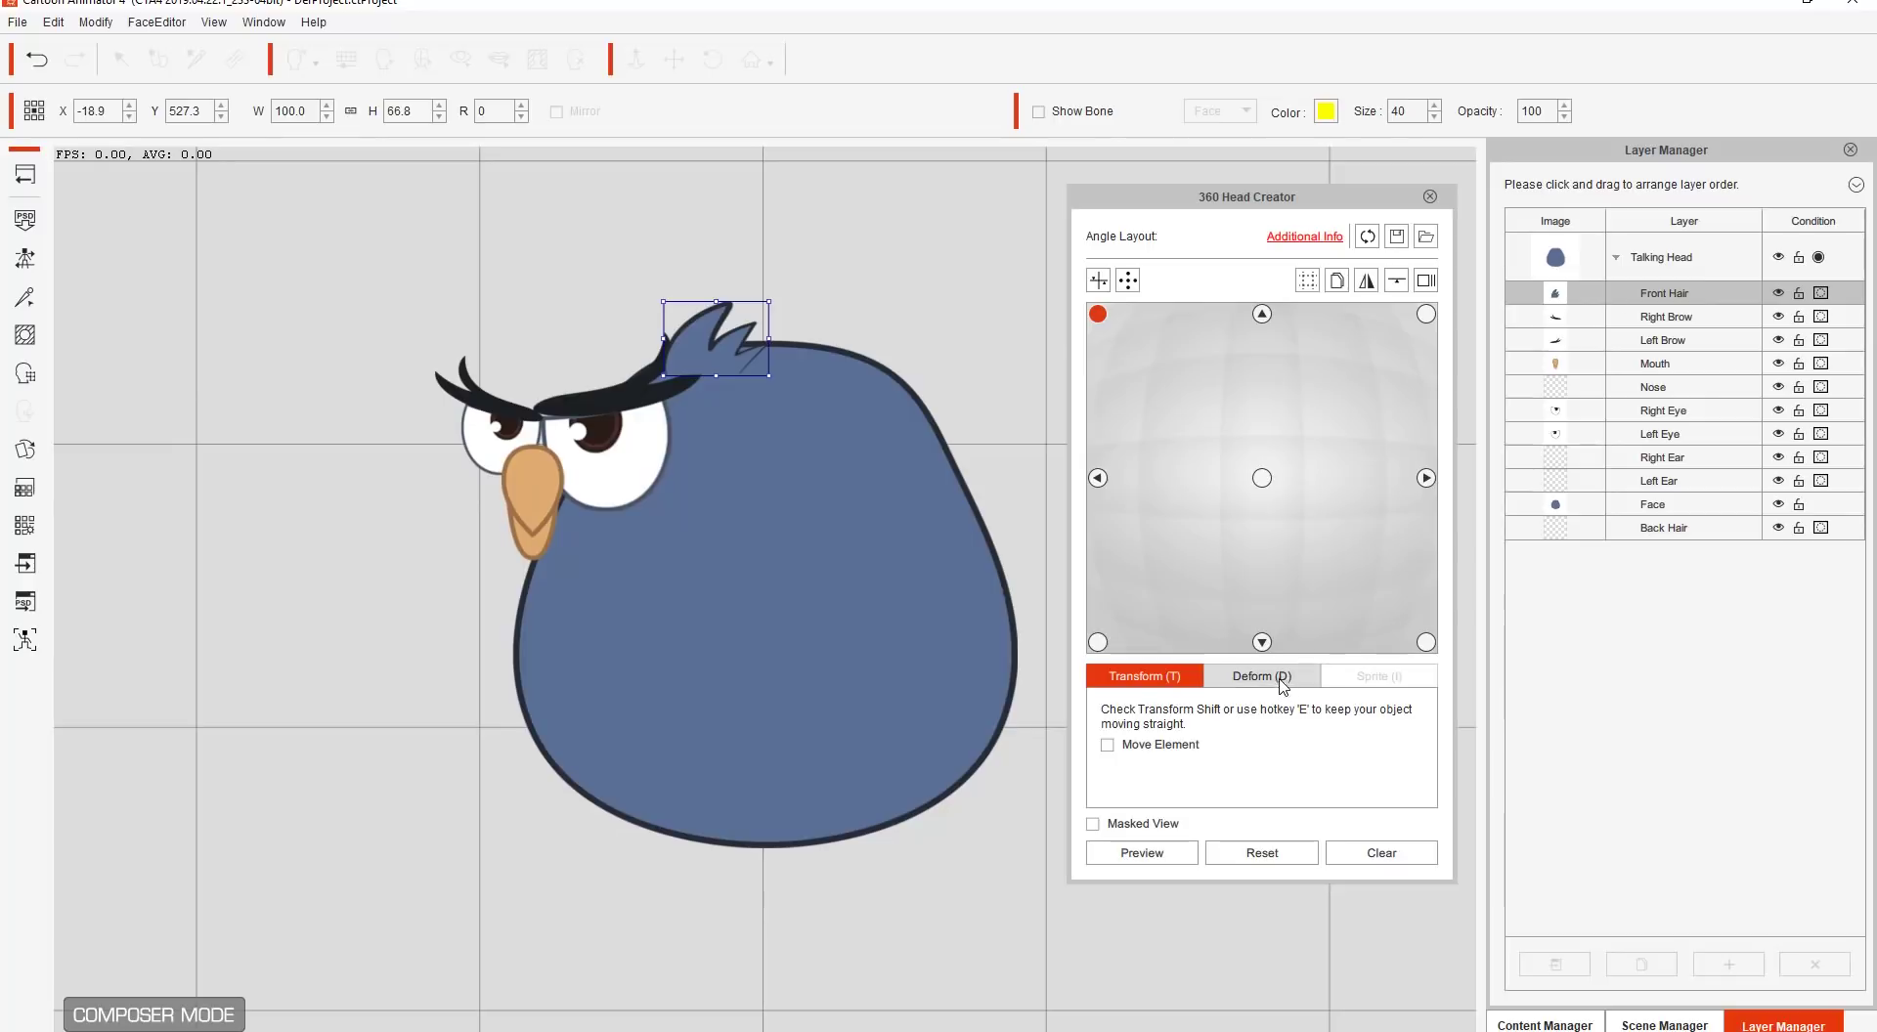
click(1233, 687)
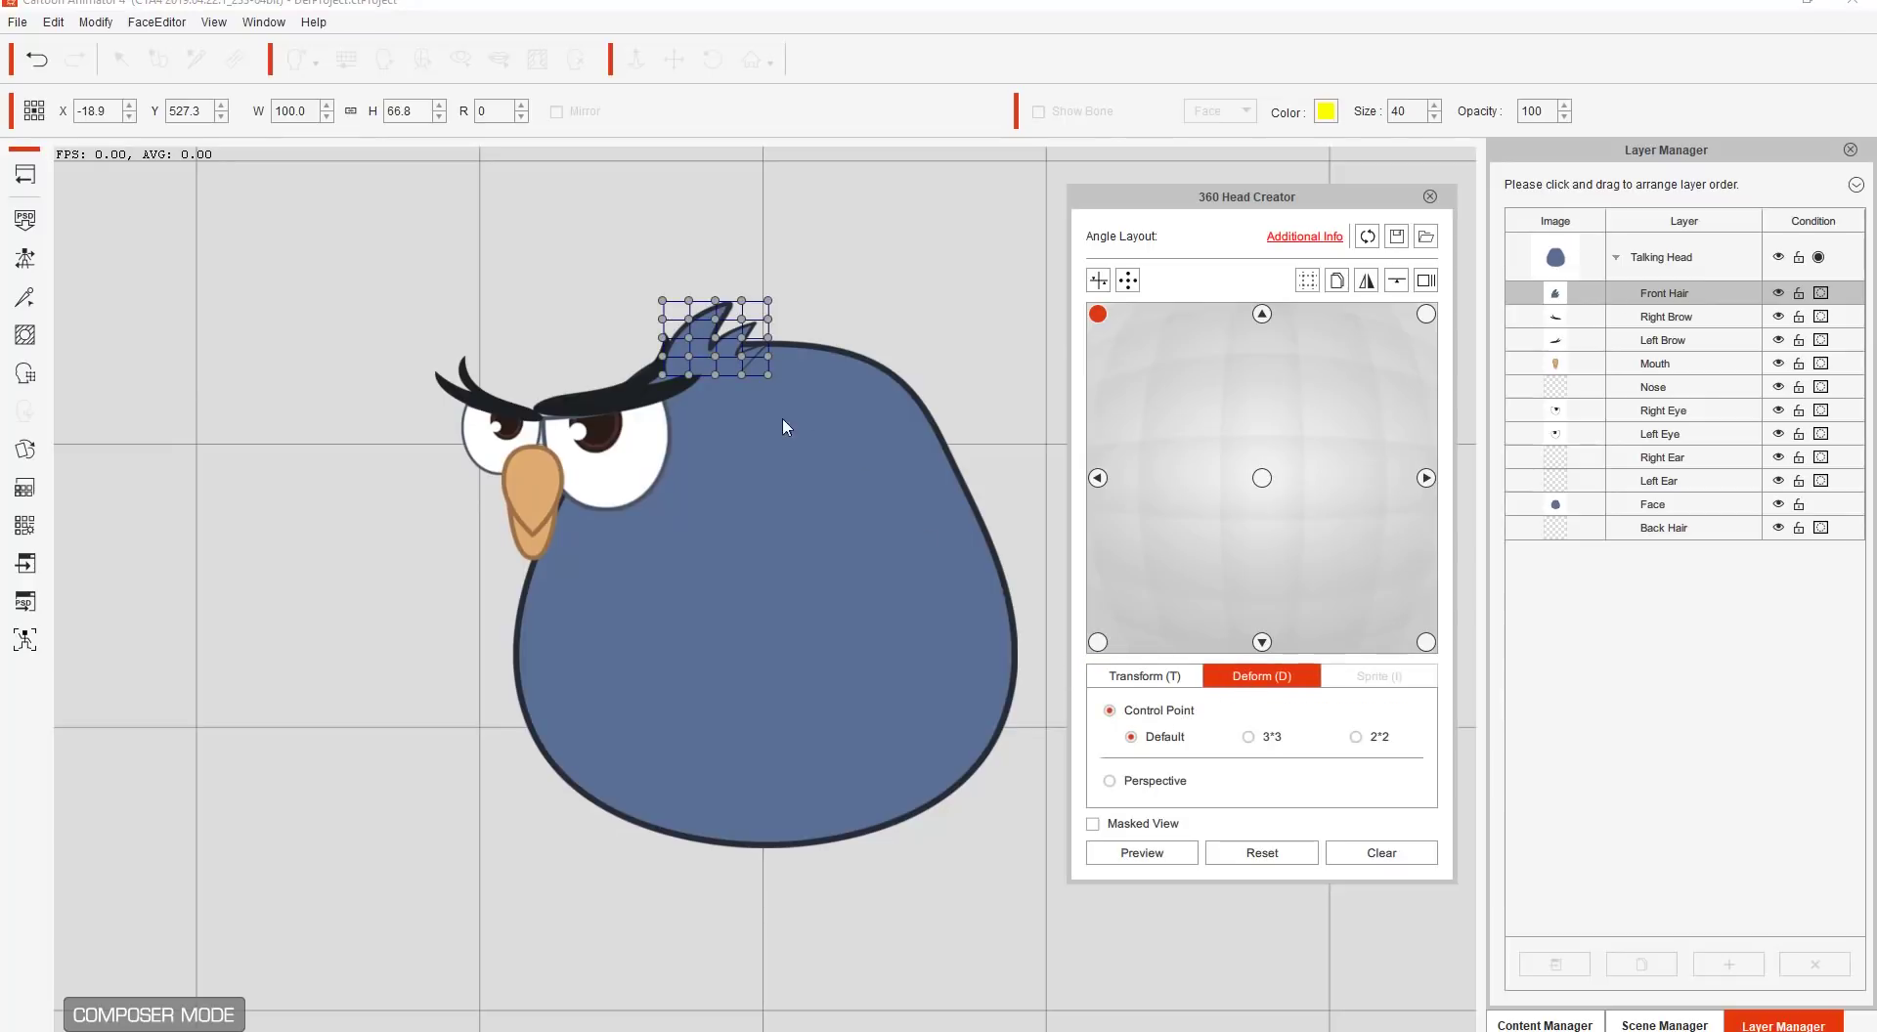
Step: Deform the Left Eye's lower outer corner slightly, trying the 3*3 and 2*2 control points before returning to Default
click(630, 468)
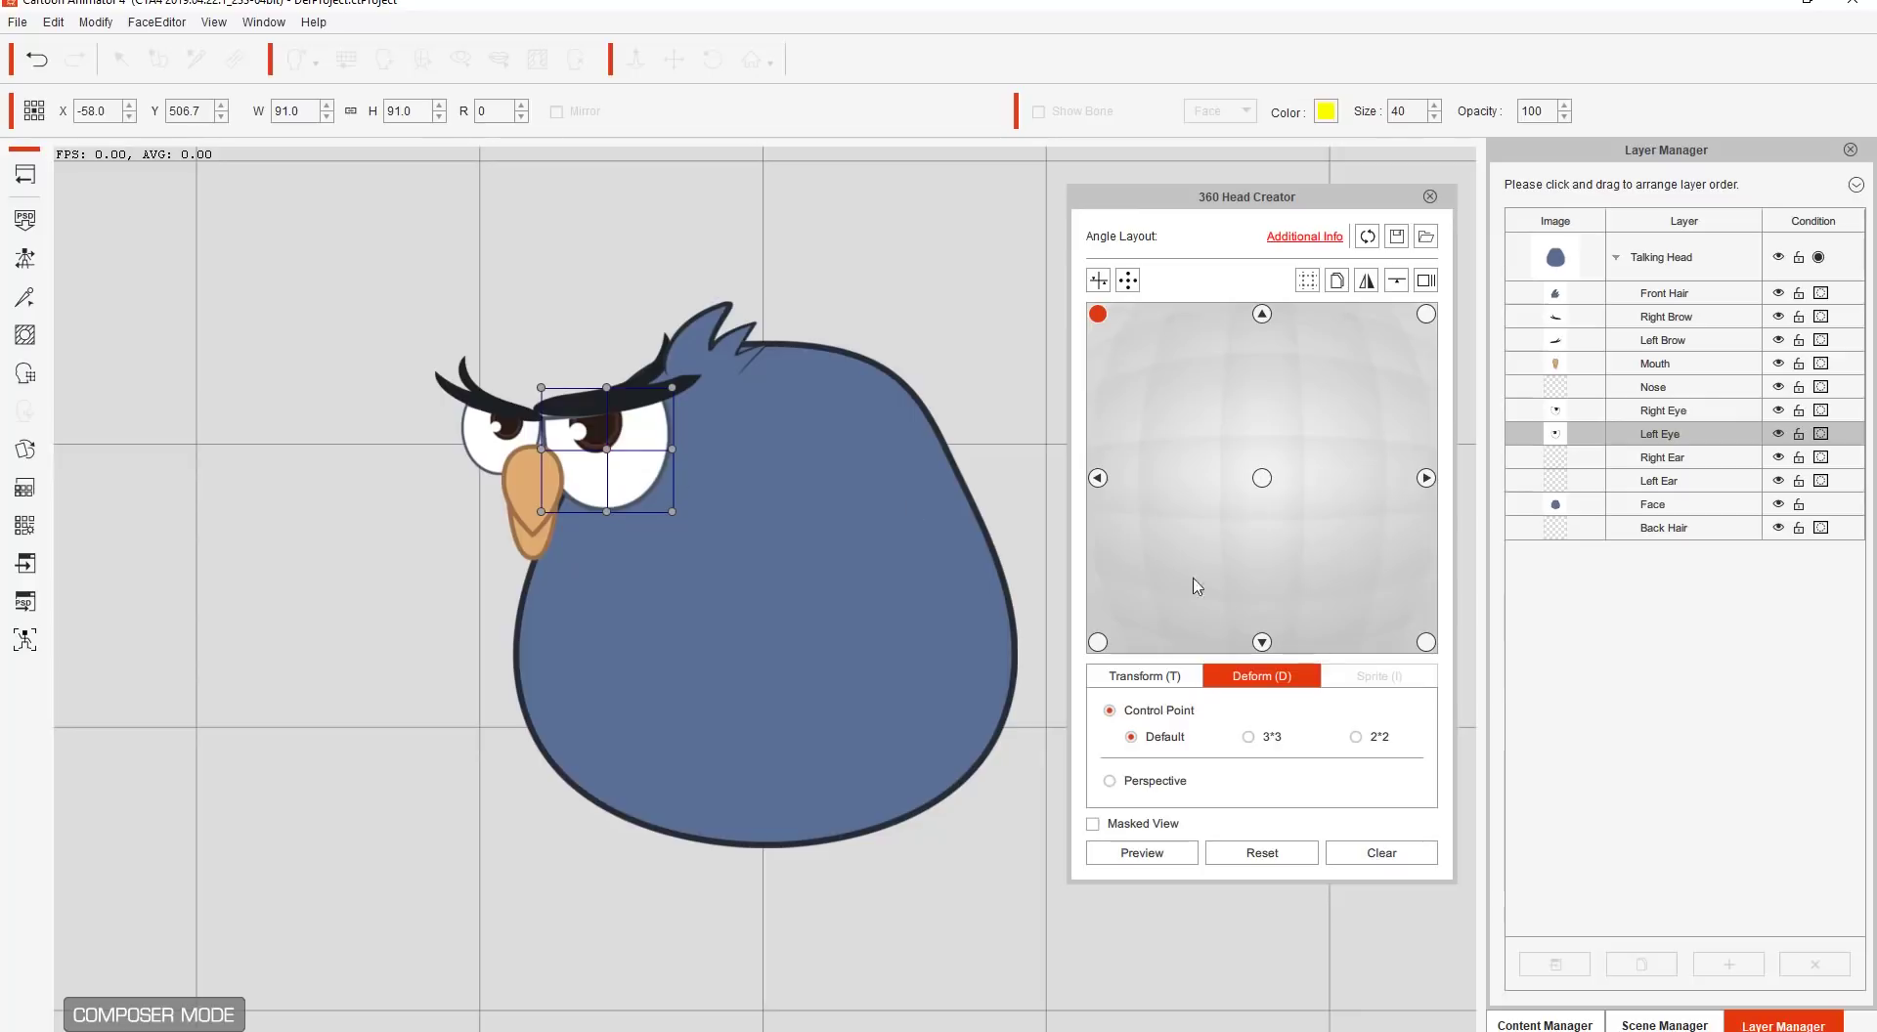
click(1249, 738)
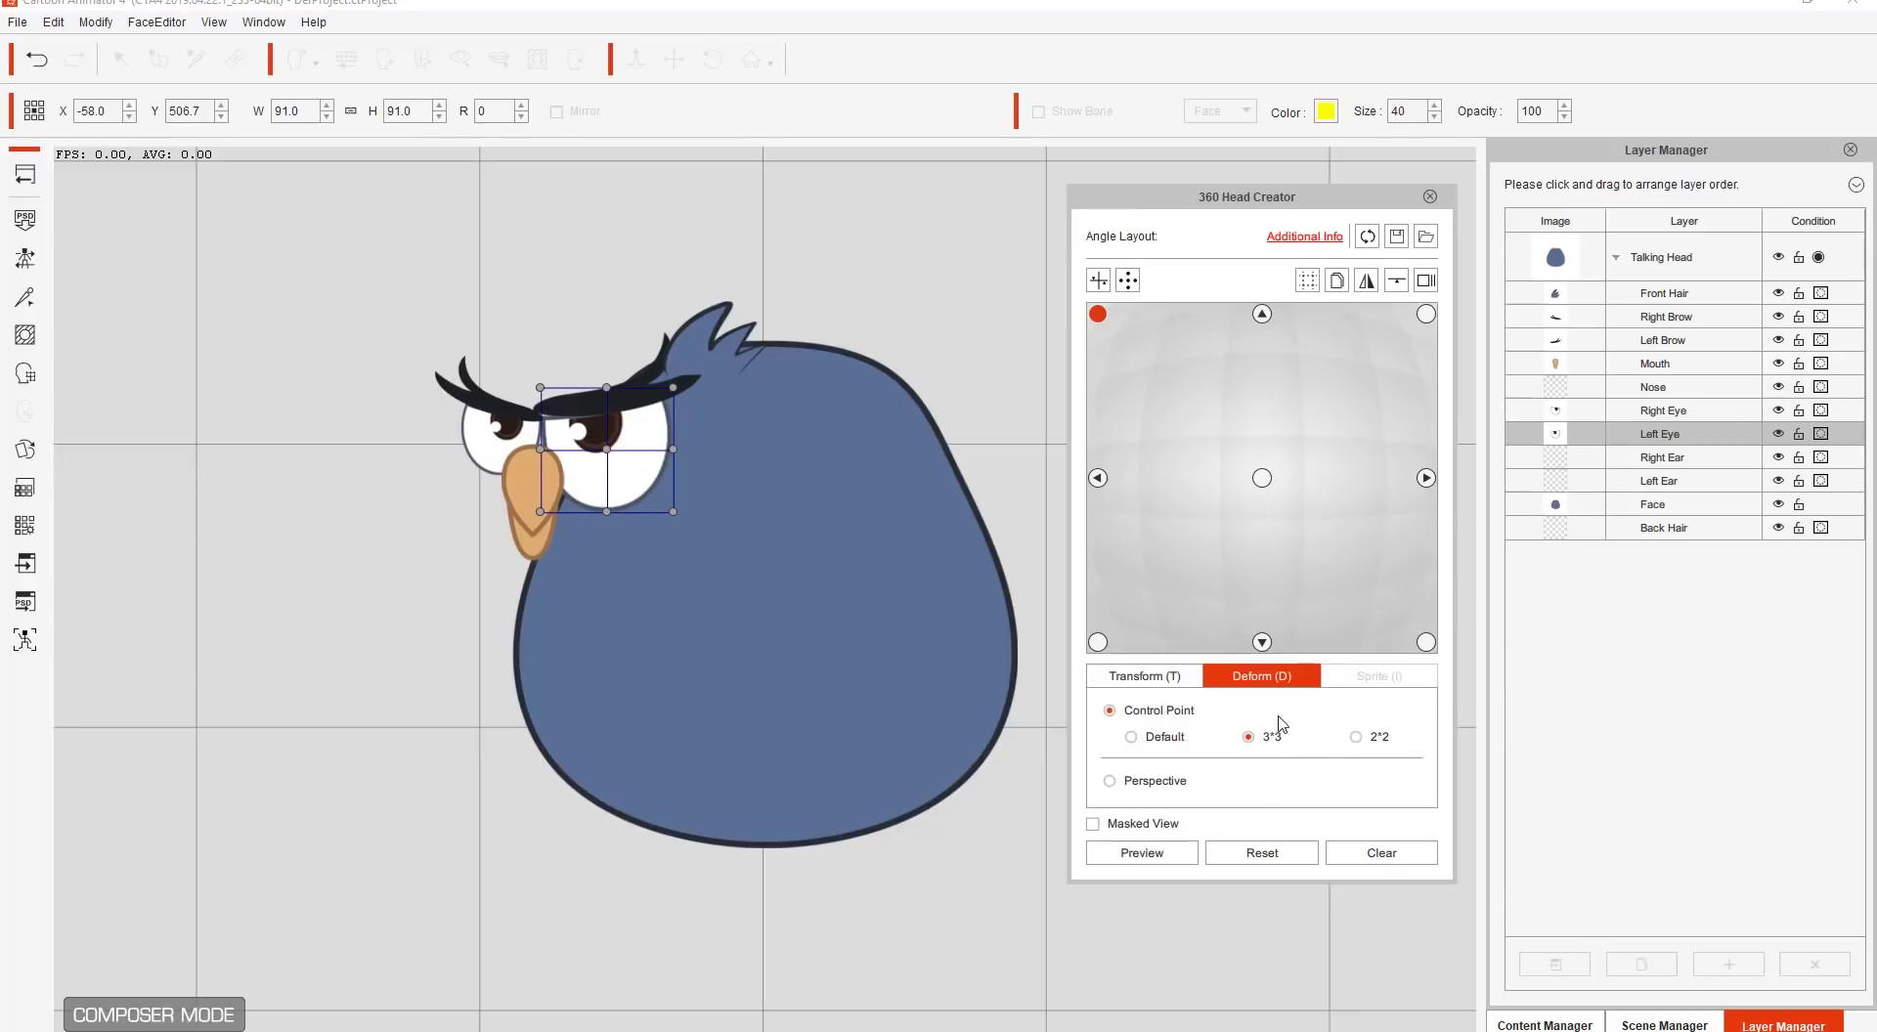
click(1357, 738)
mouse_move(676, 513)
mouse_down()
mouse_move(657, 491)
mouse_move(702, 530)
mouse_move(660, 499)
mouse_move(675, 510)
mouse_up()
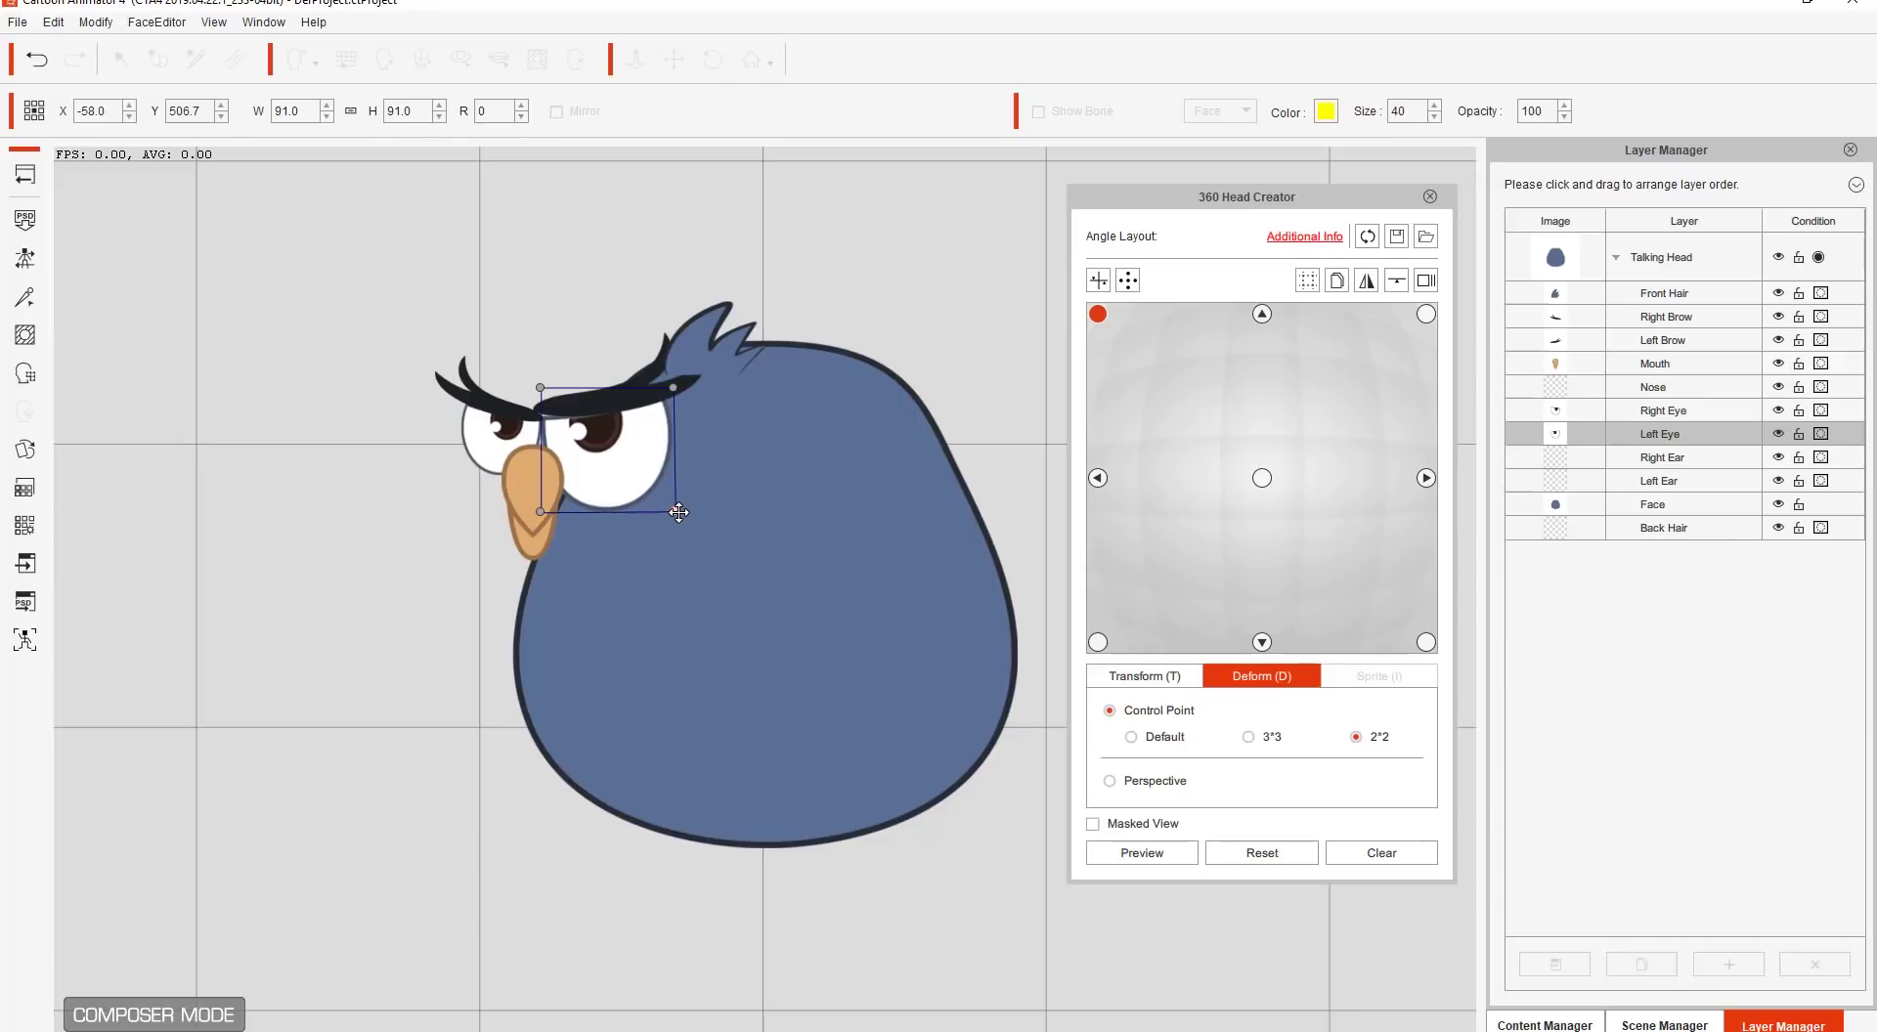
click(1131, 737)
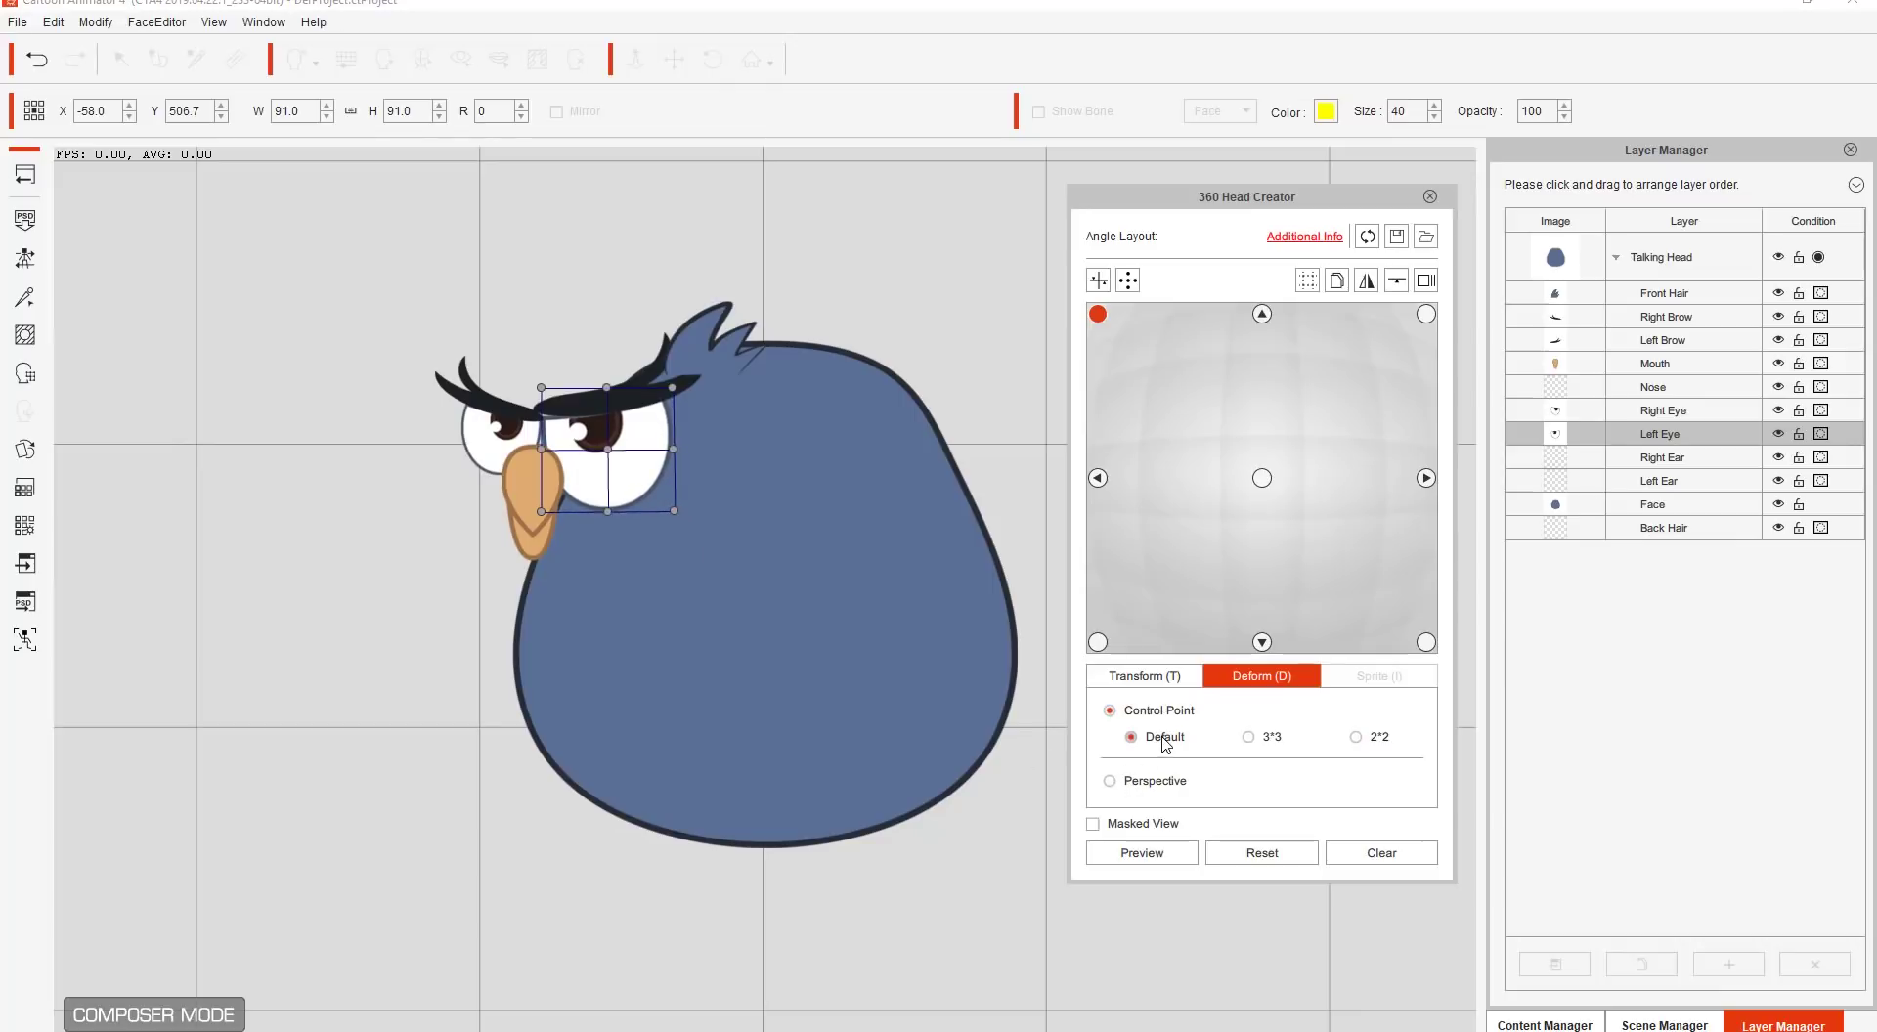
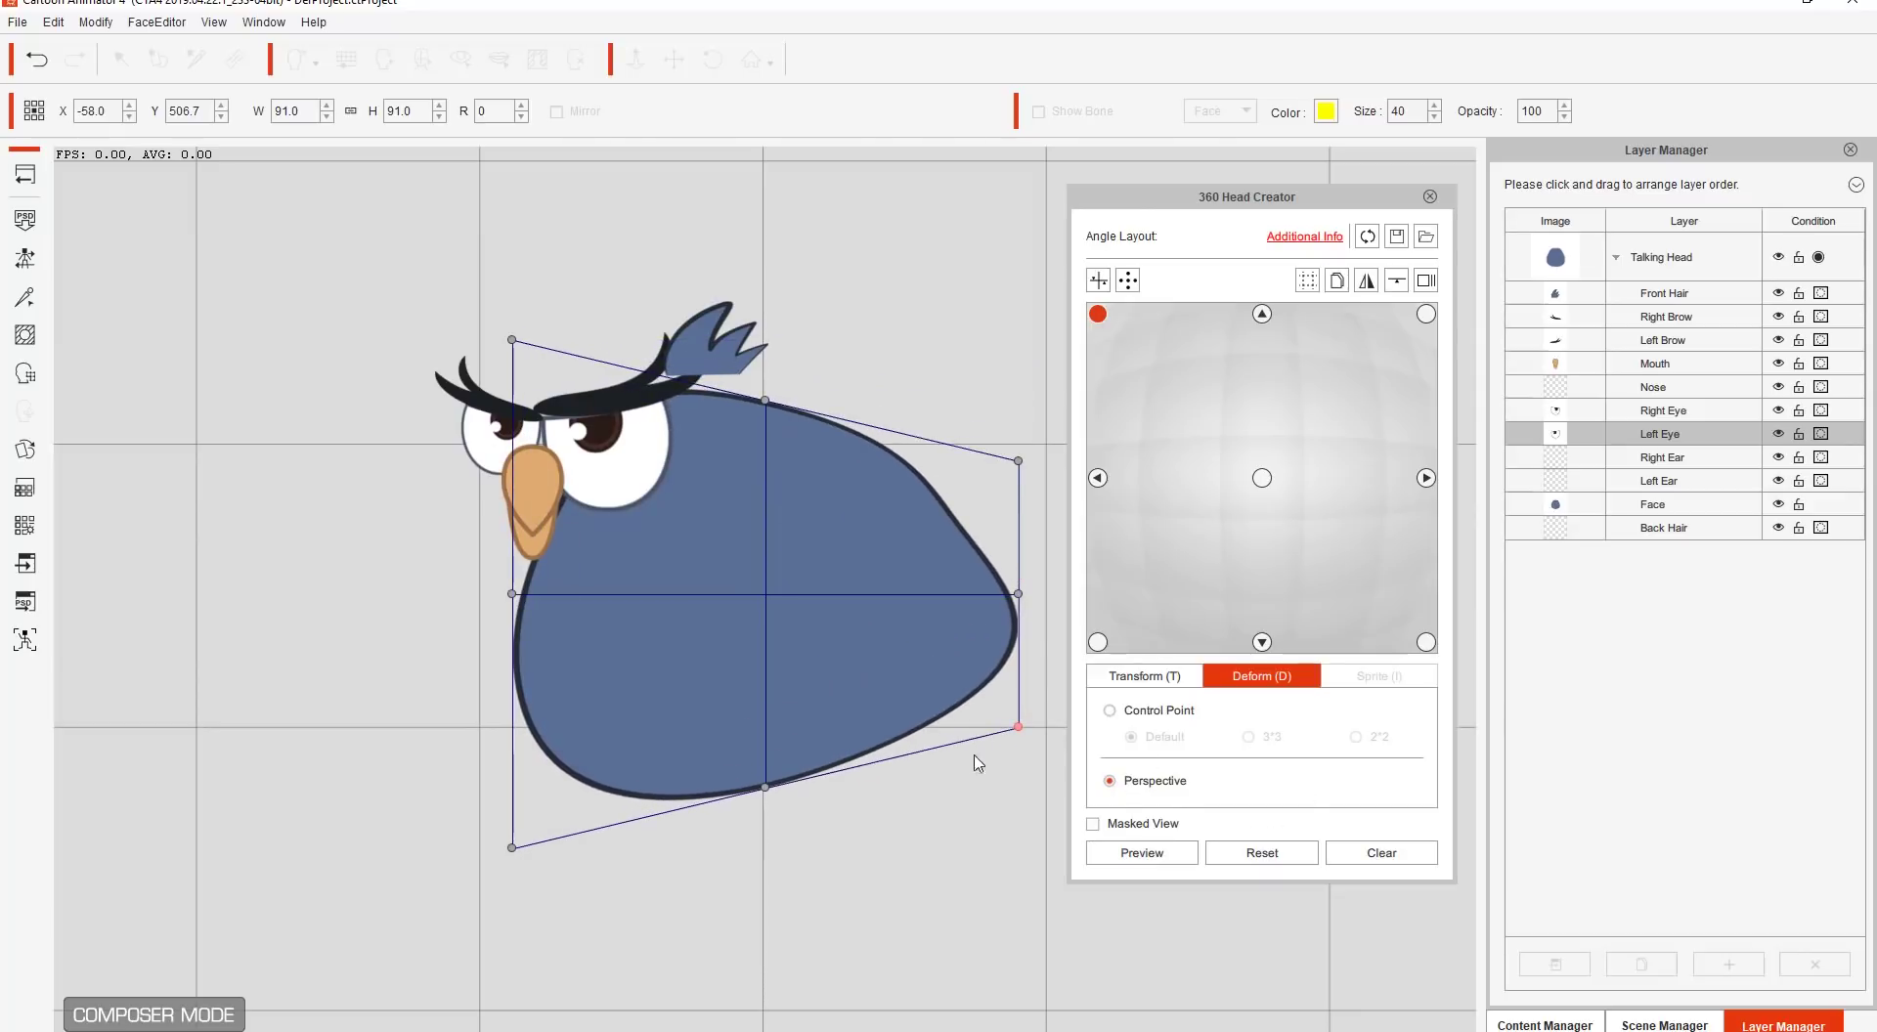
Step: Undo the perspective distortion of the Face, try Perspective on the Left Eye's lower outer corner, and return to Control Point deformation
key(ctrl+z)
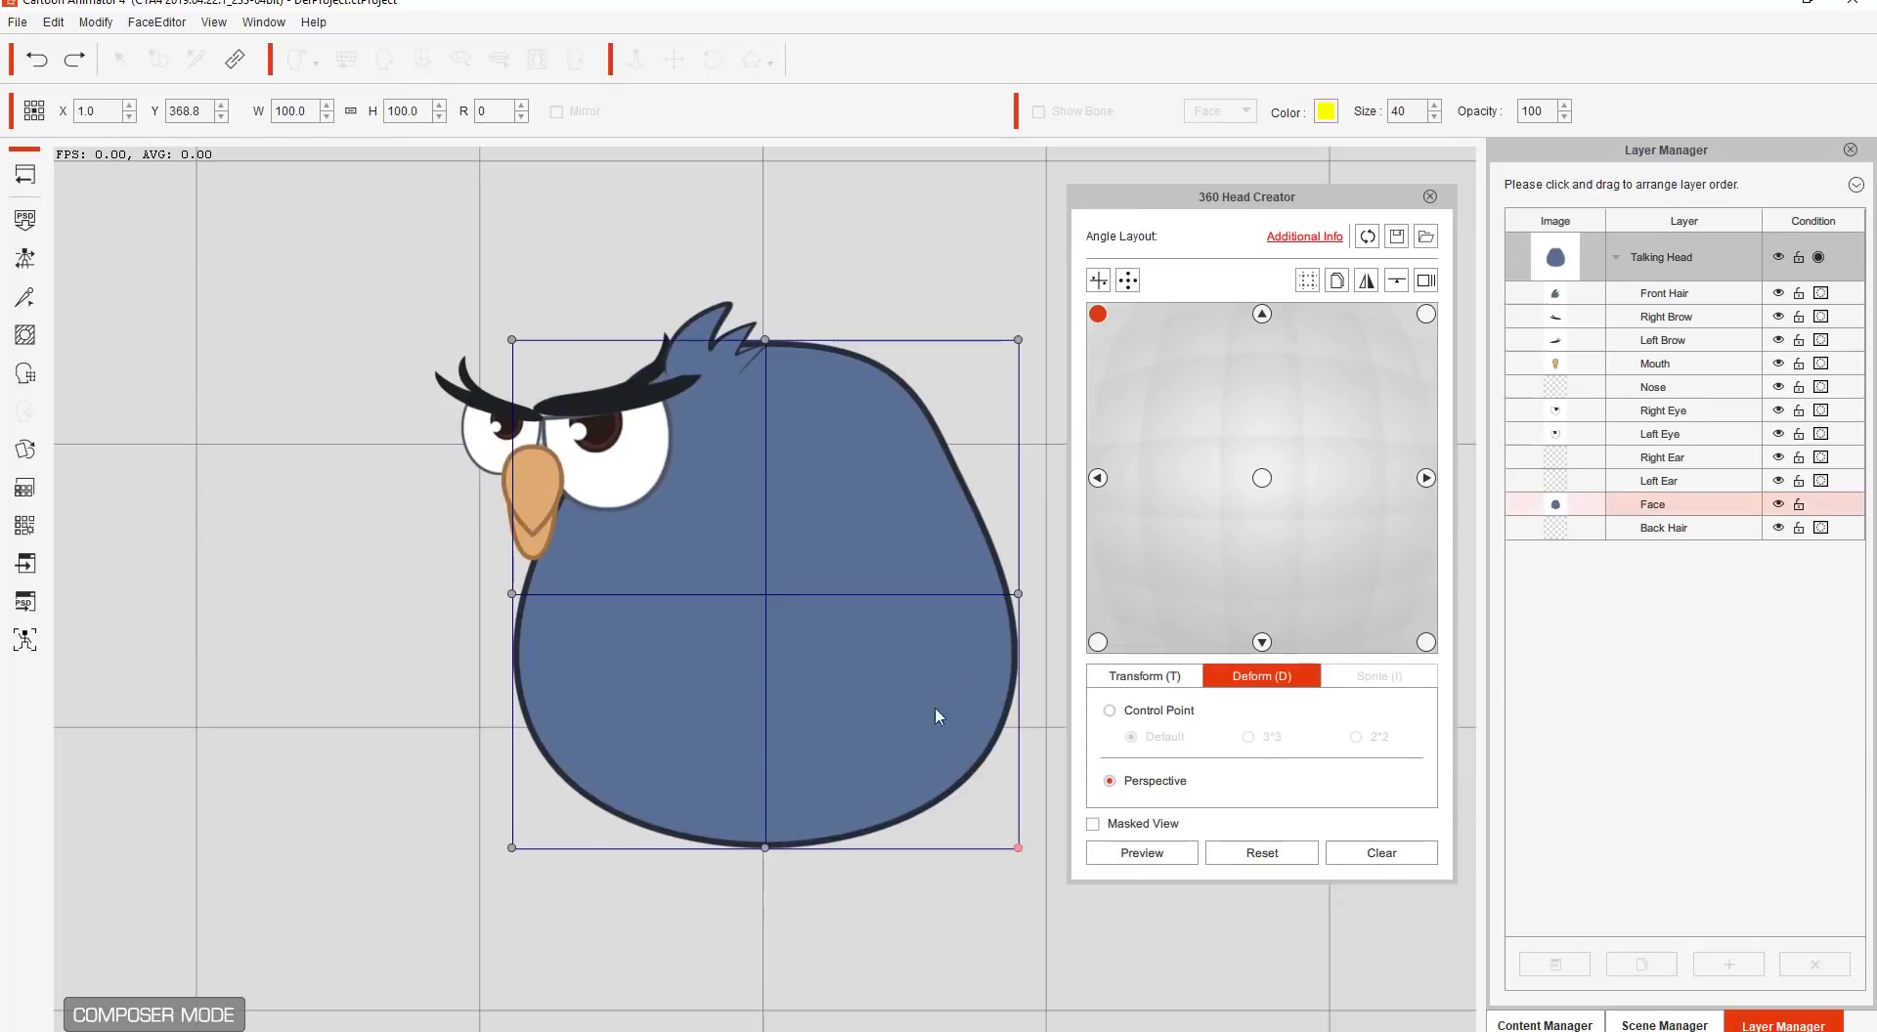
click(665, 484)
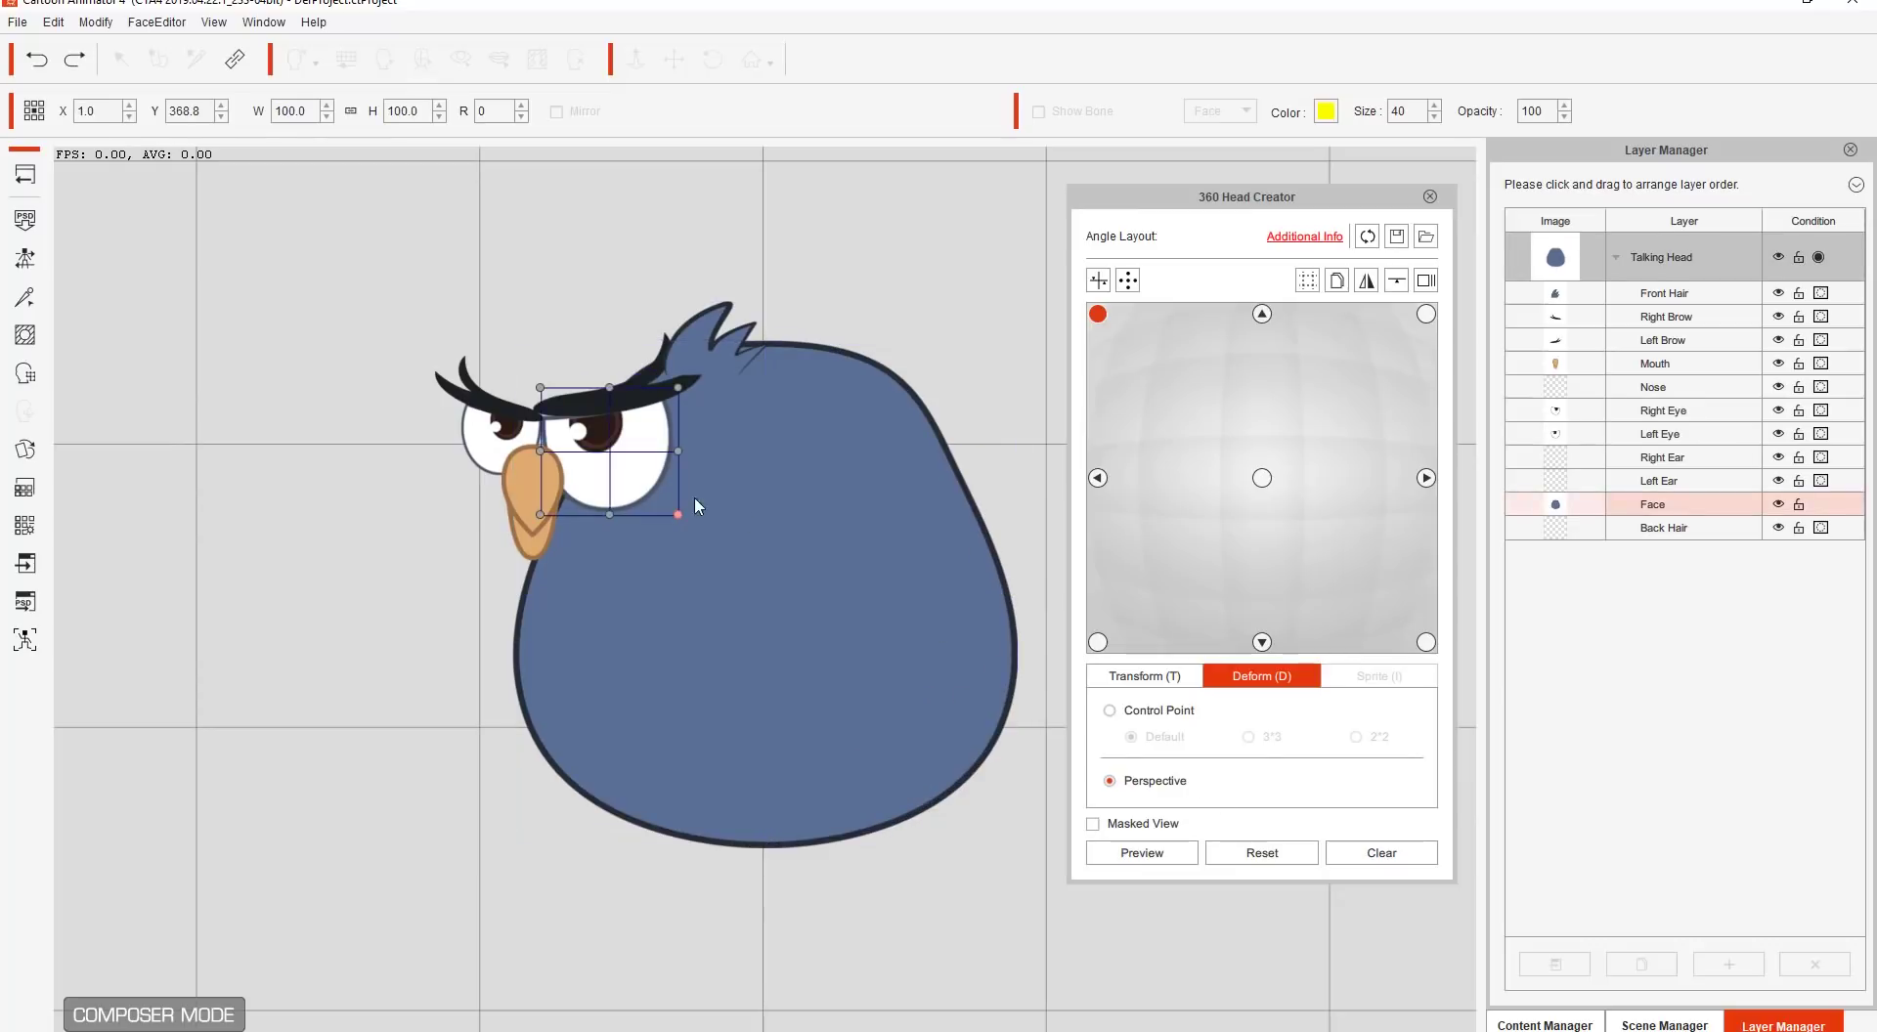
mouse_move(680, 515)
mouse_down()
mouse_move(671, 490)
mouse_move(668, 516)
mouse_move(637, 509)
mouse_move(679, 515)
mouse_up()
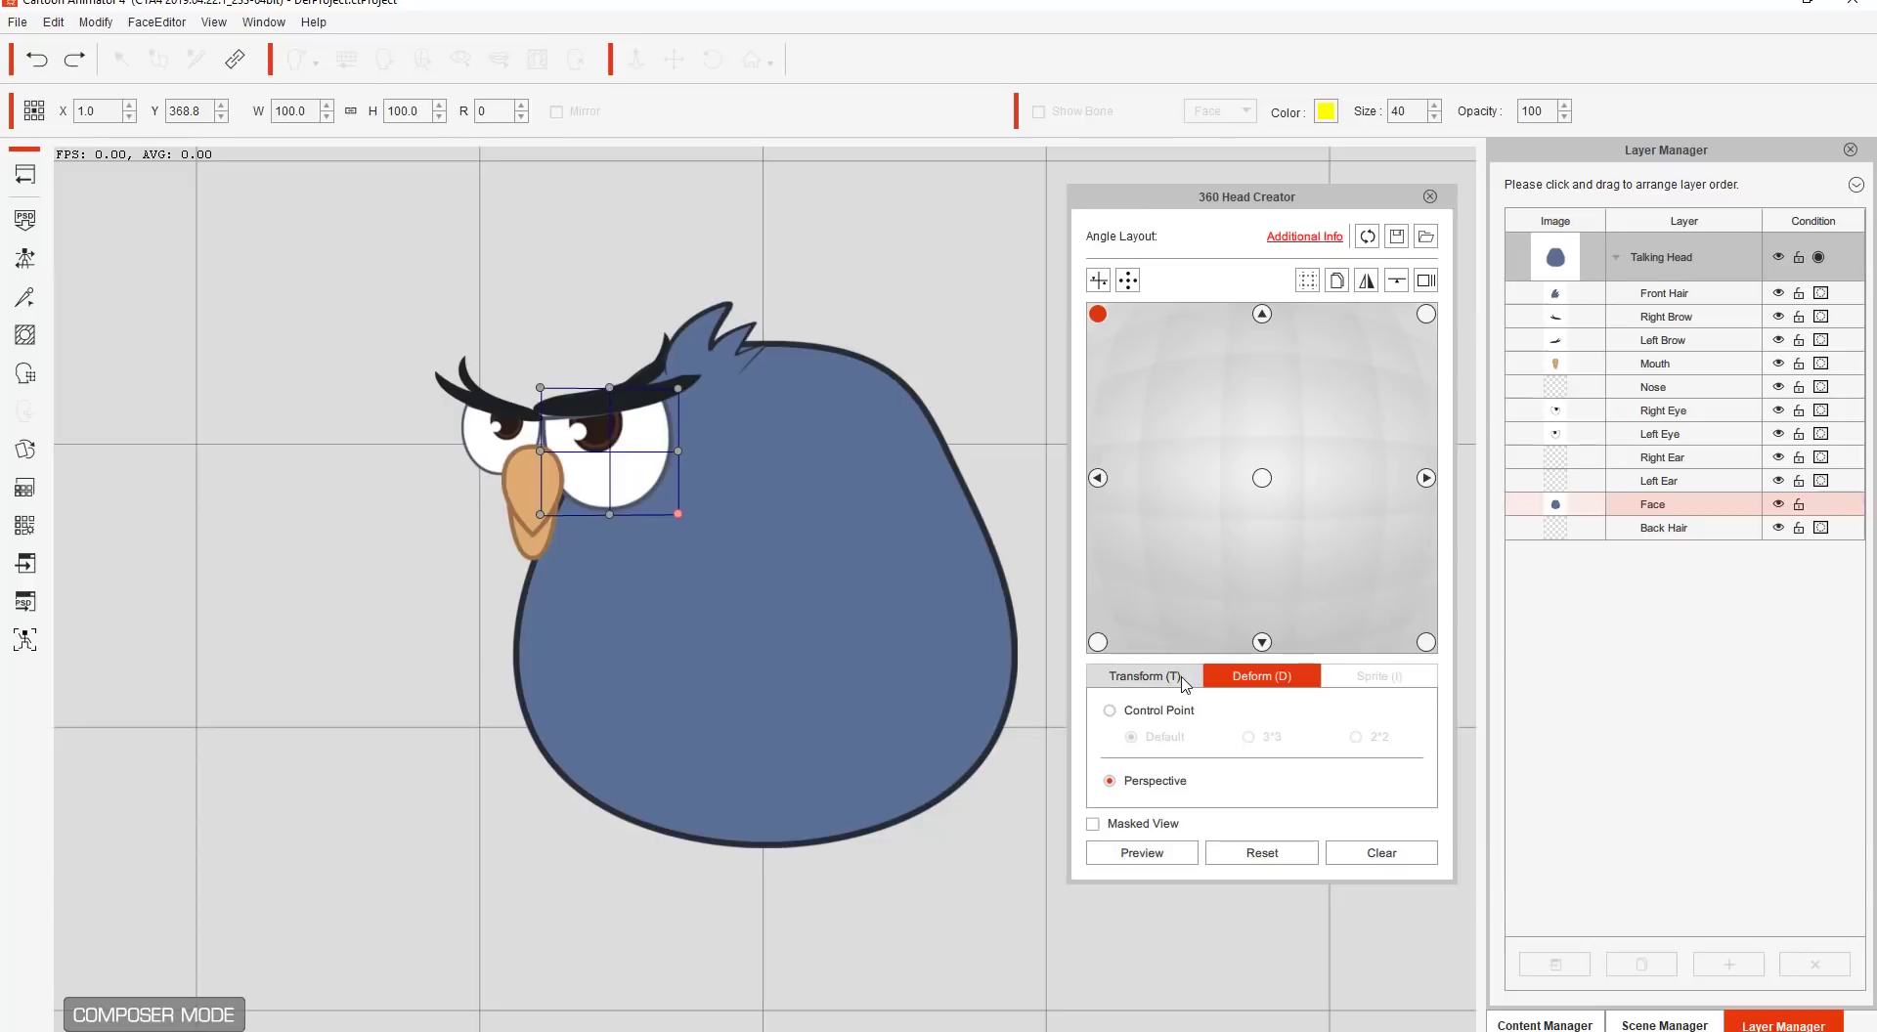
click(1166, 721)
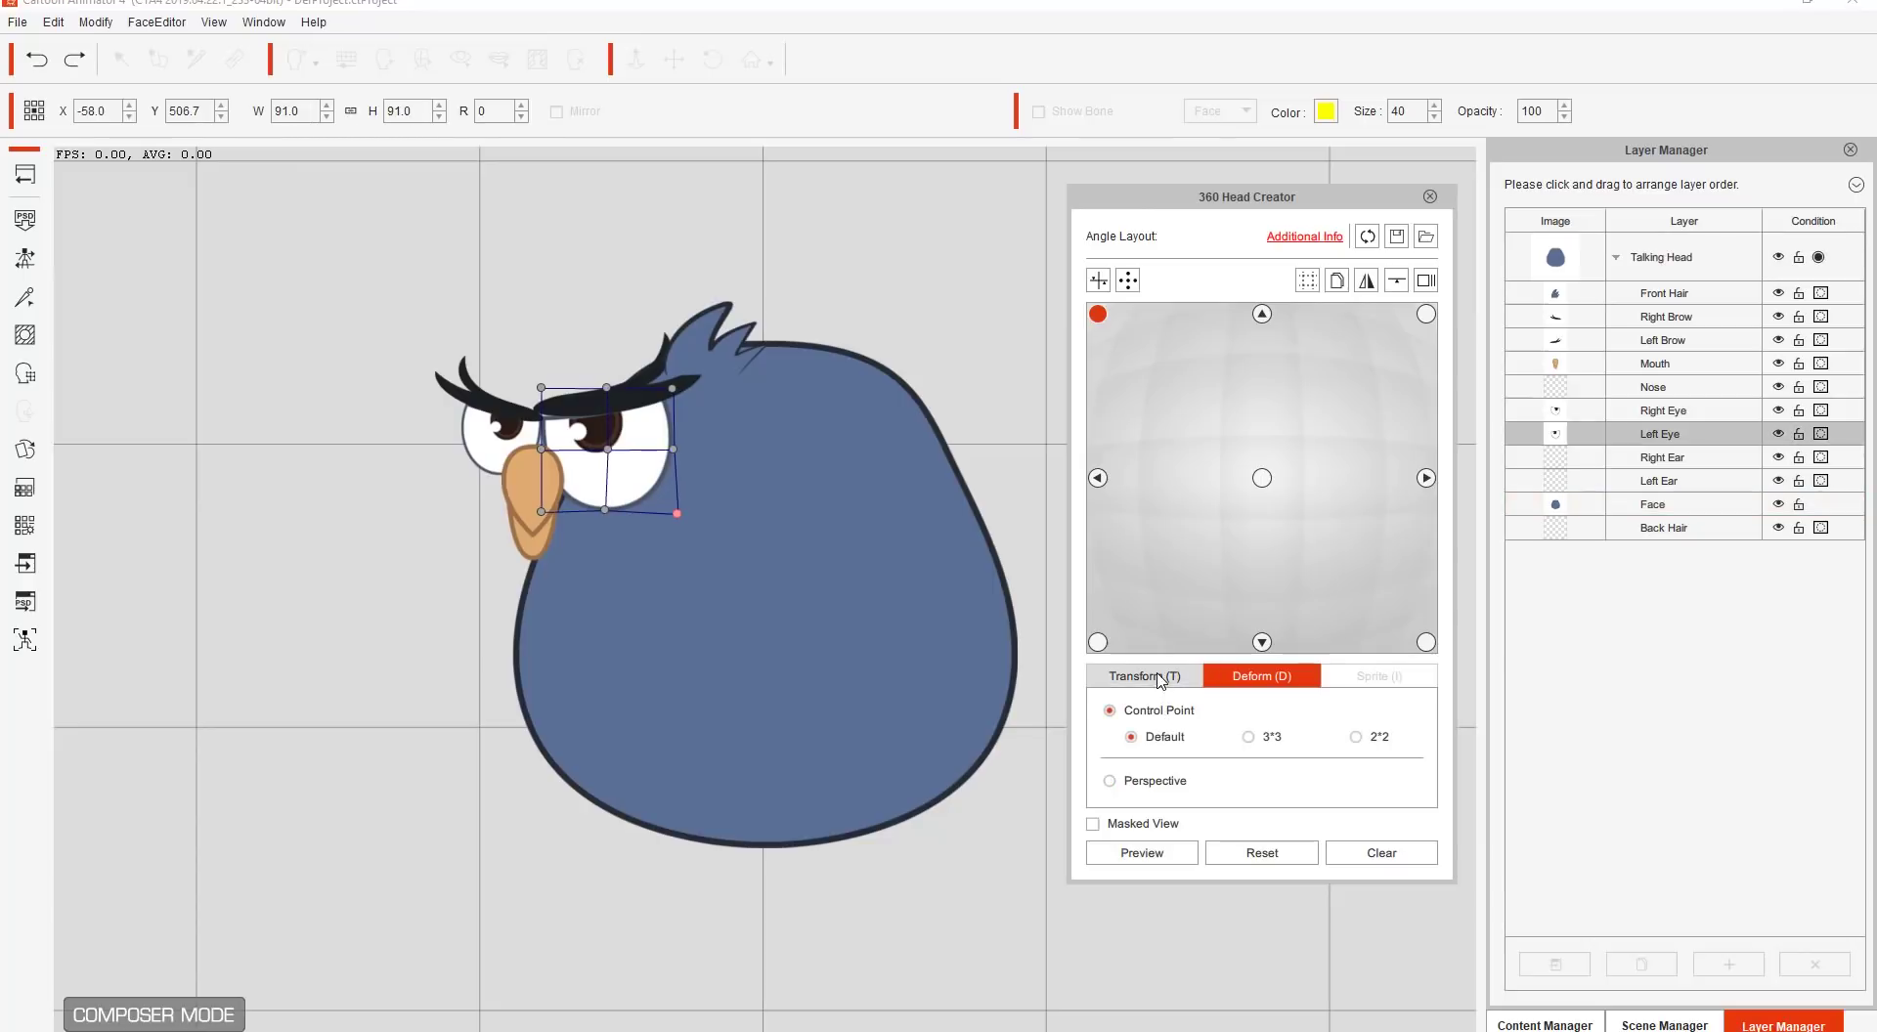
Step: Transform the Left Eye to about 77.8 at X -54.3, Y 506.4, and shift the Right Eye and Mouth inward, the Mouth to X -73.1, Y 479.6
click(1153, 678)
drag(616, 472, 671, 505)
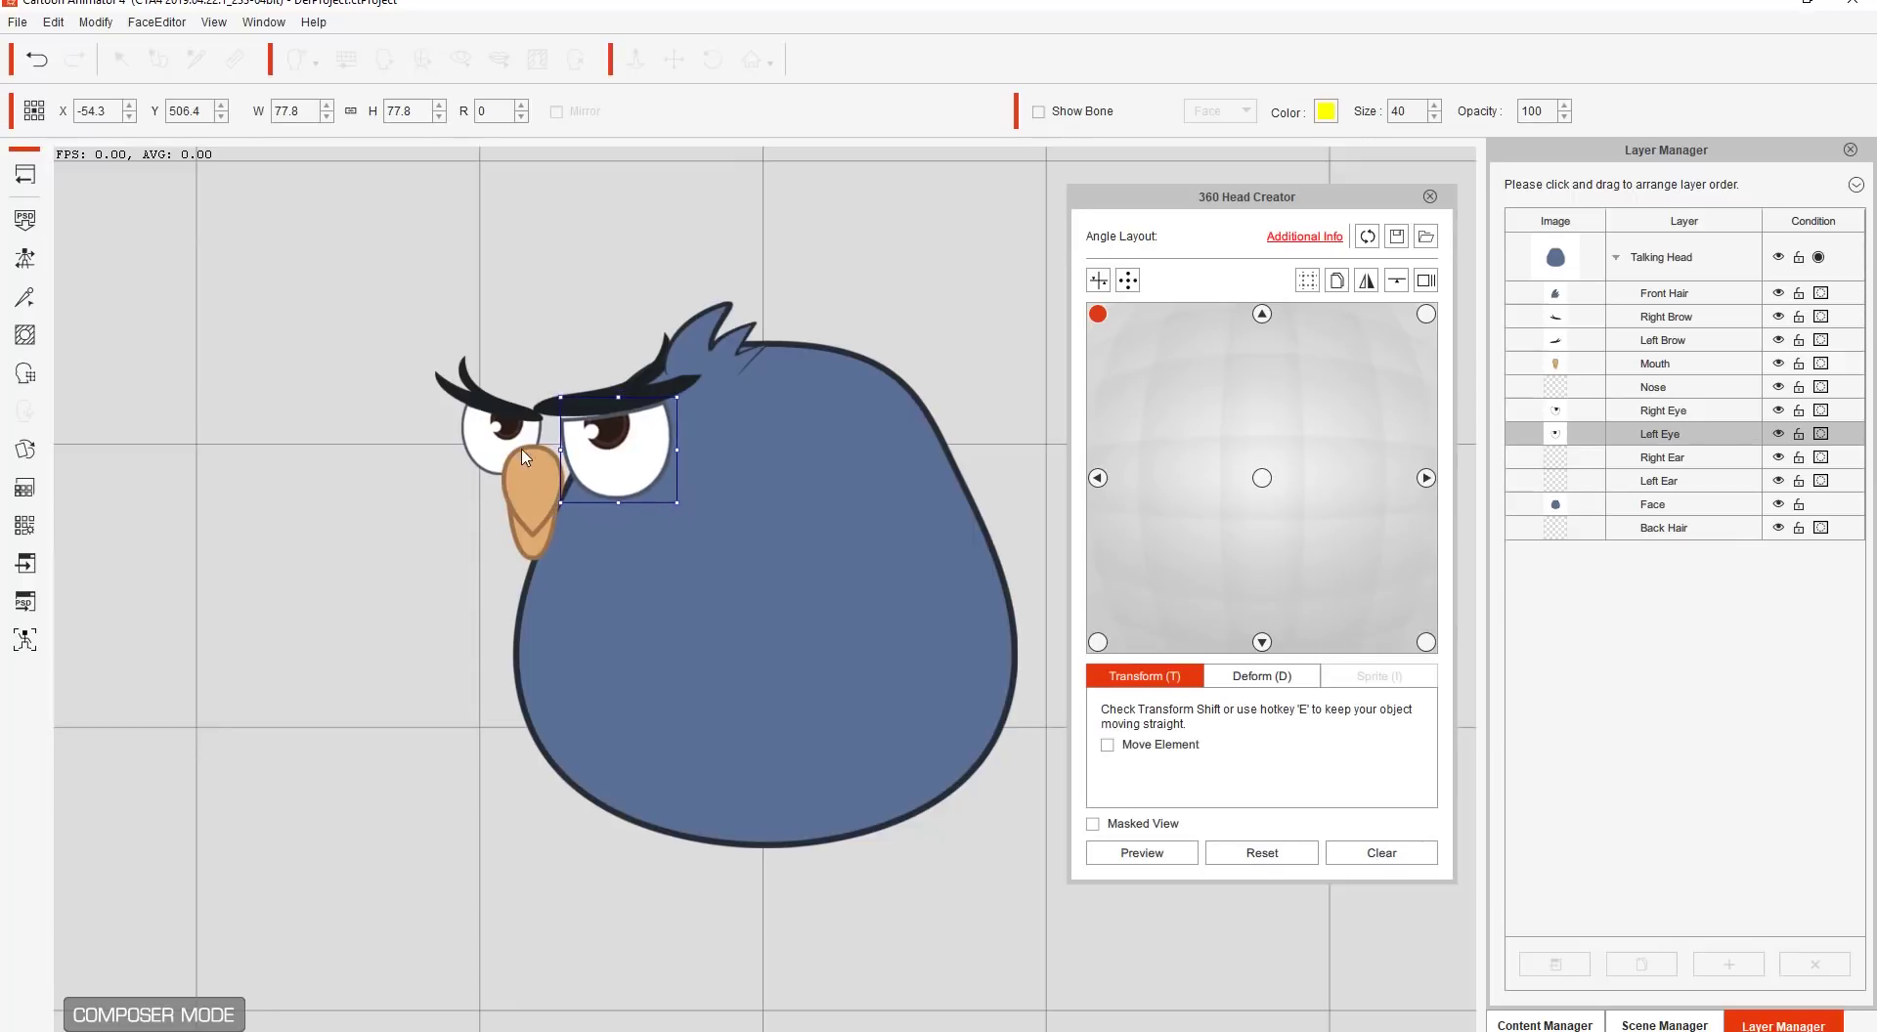
drag(494, 455, 557, 508)
click(536, 518)
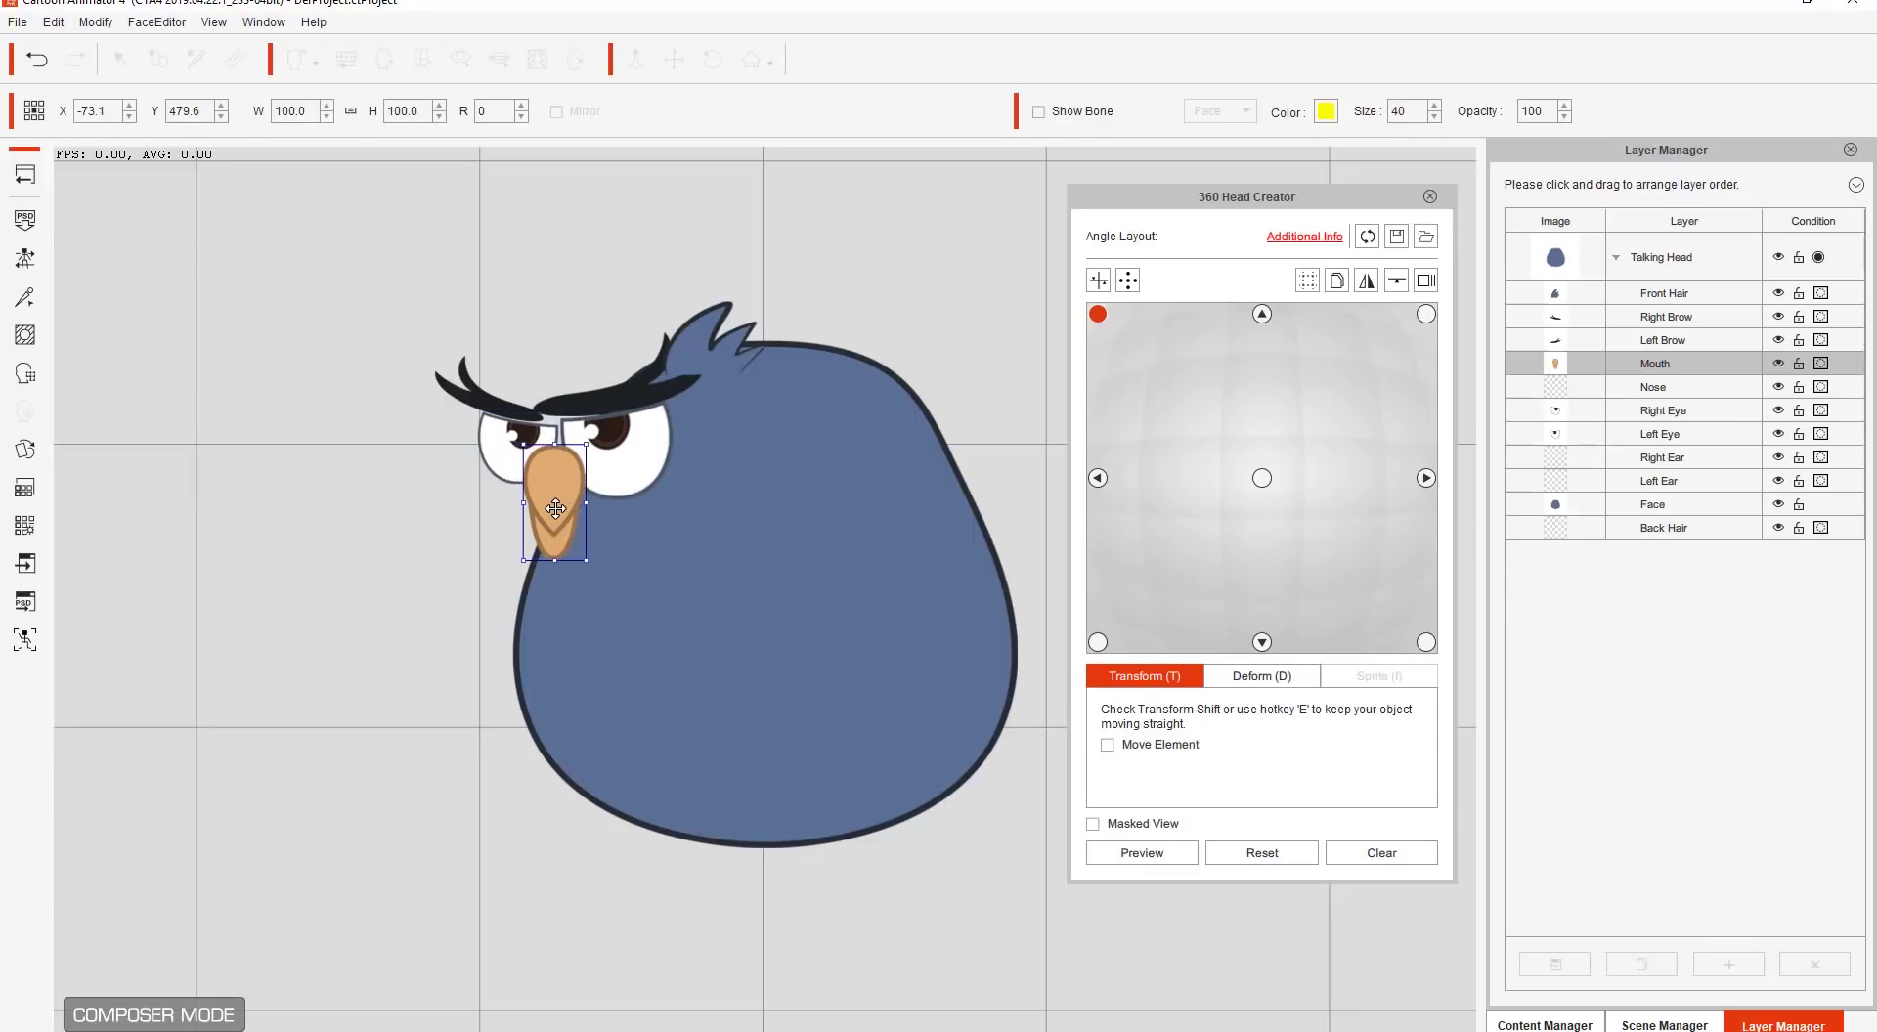
Step: Lower the Left Eye slightly and shift the Left Brow down and inward so it sits over the eye
click(633, 484)
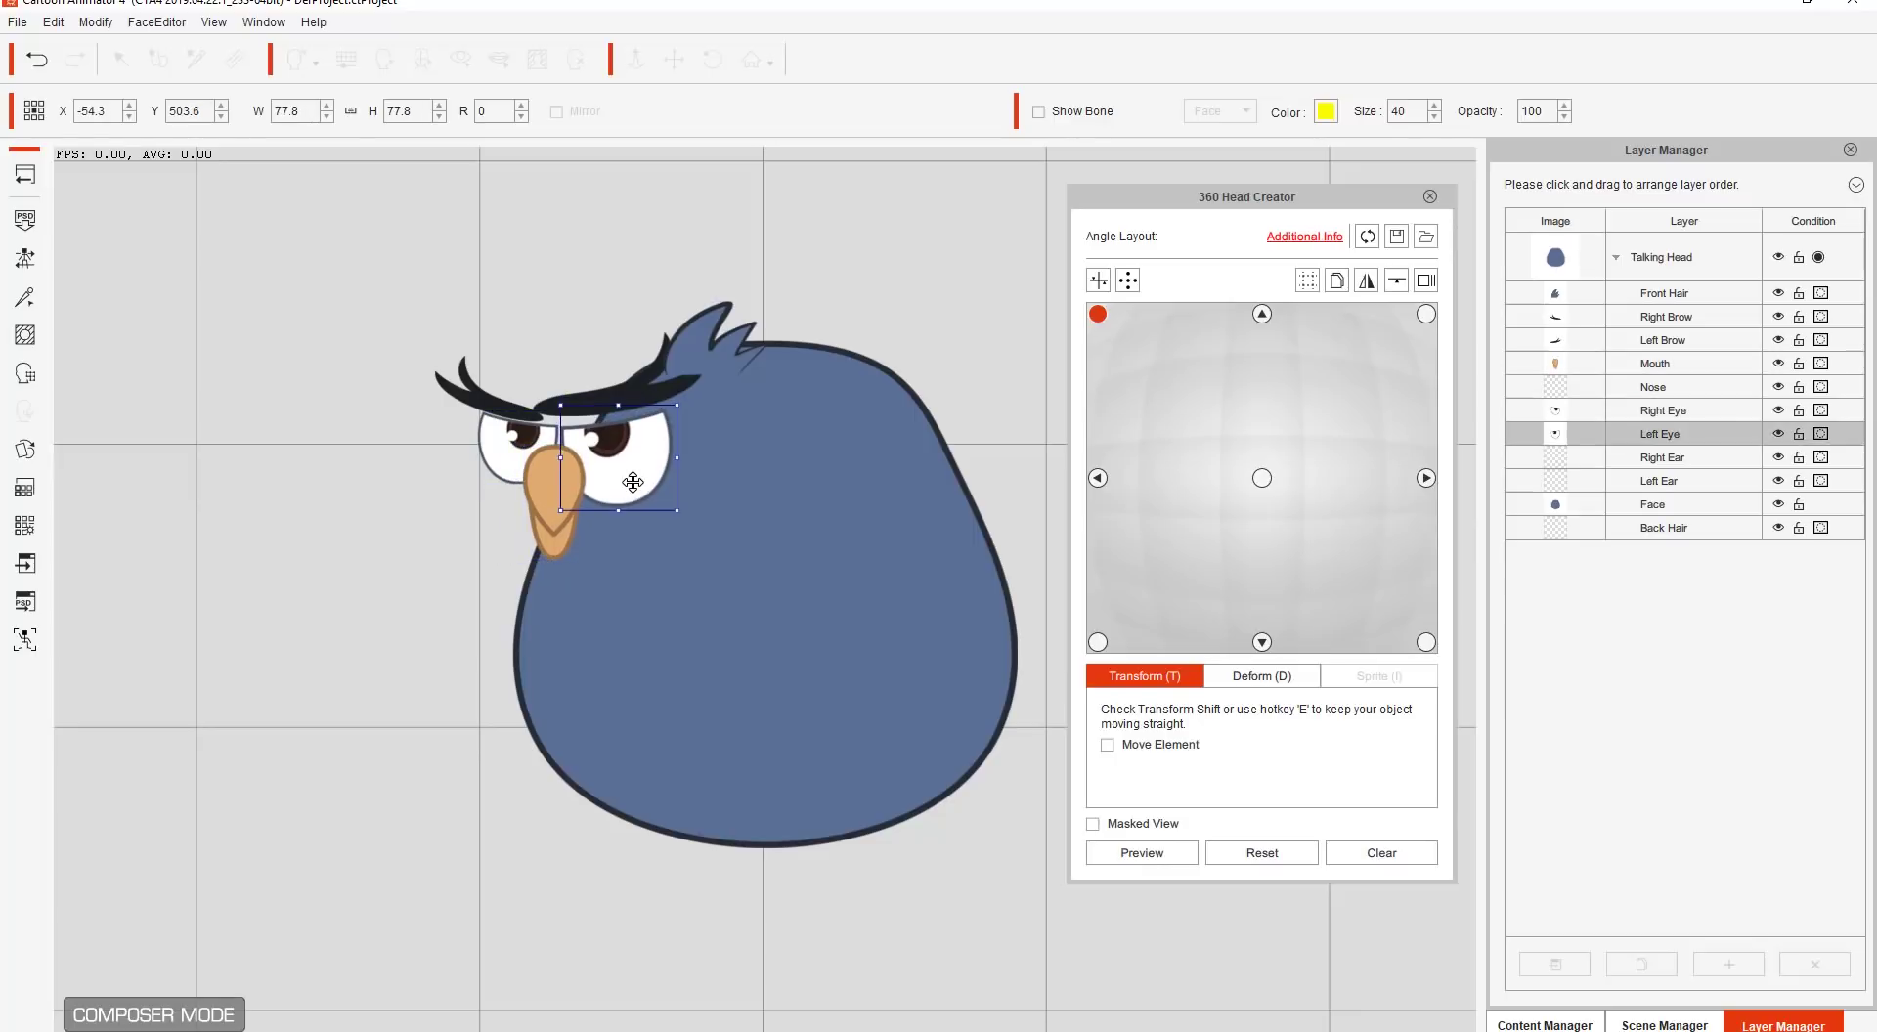
click(641, 389)
drag(641, 391, 651, 401)
Step: Move the Right Eye to about X -83.5, Y 505.1 and the Right Brow to about X -77.5, Y 509.8
click(520, 444)
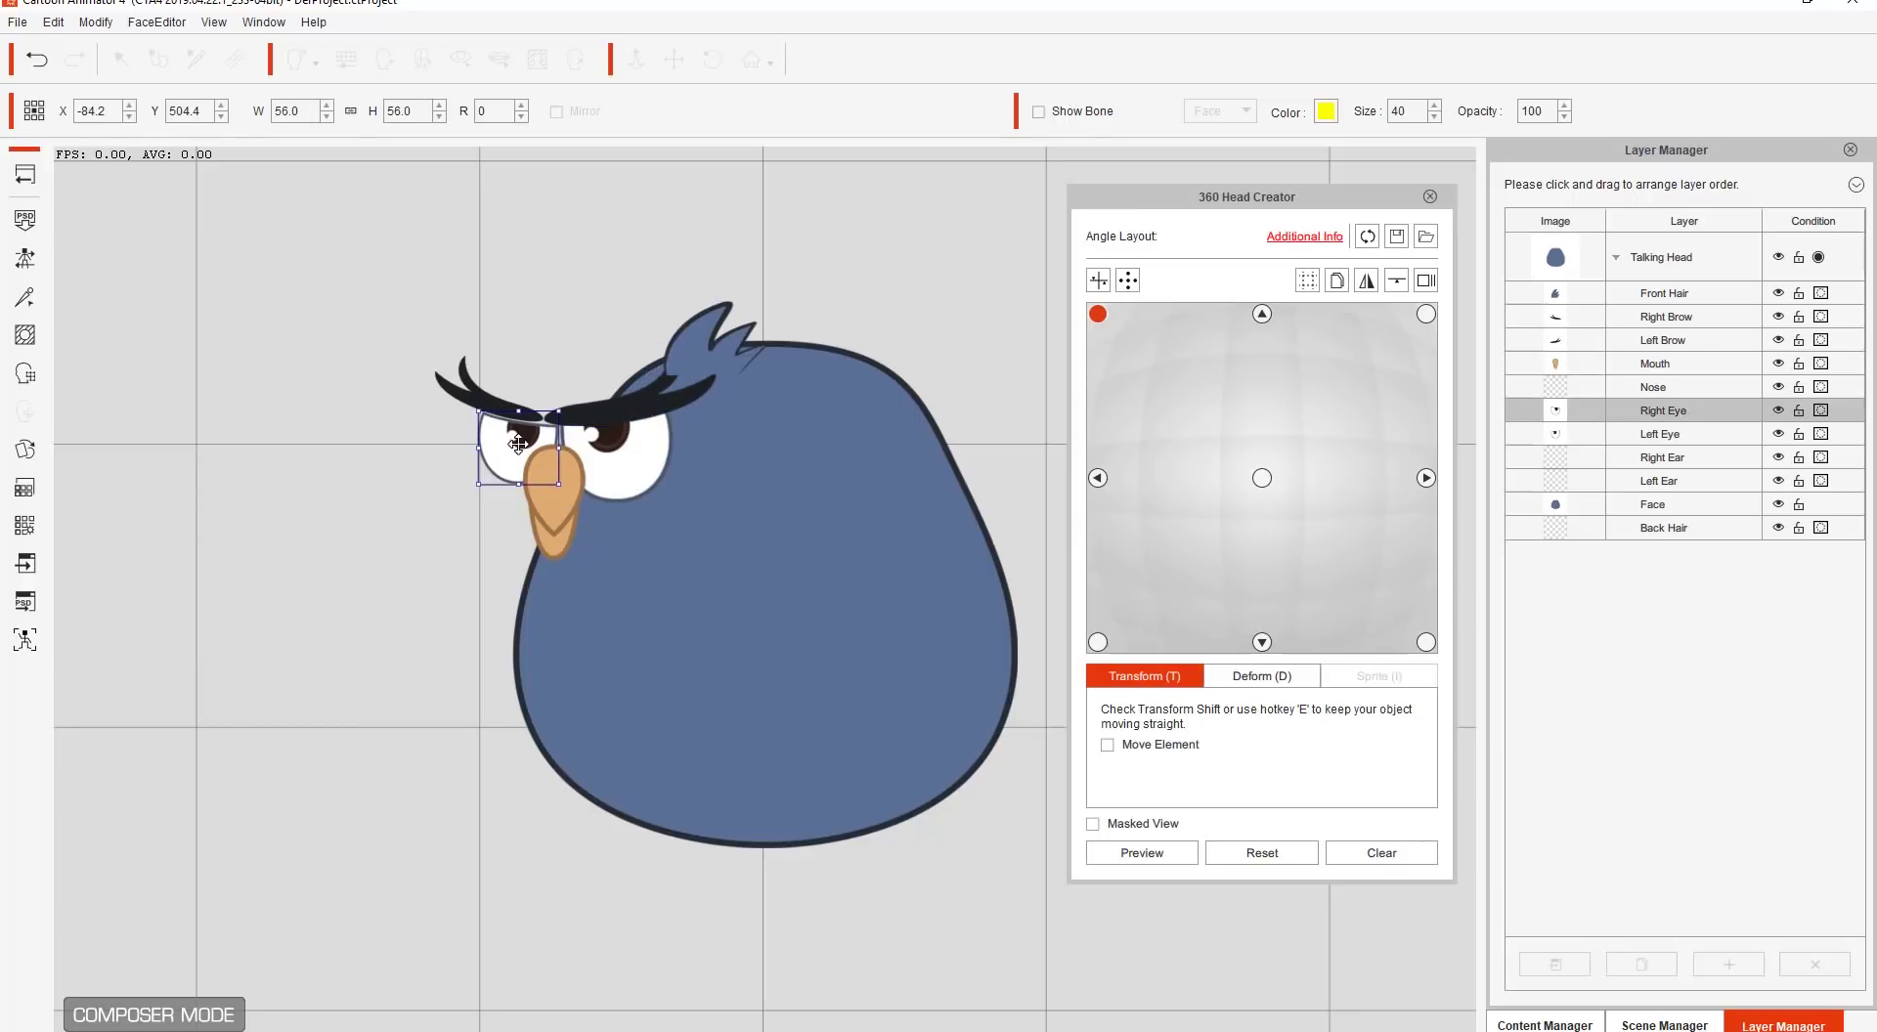
drag(517, 450, 519, 447)
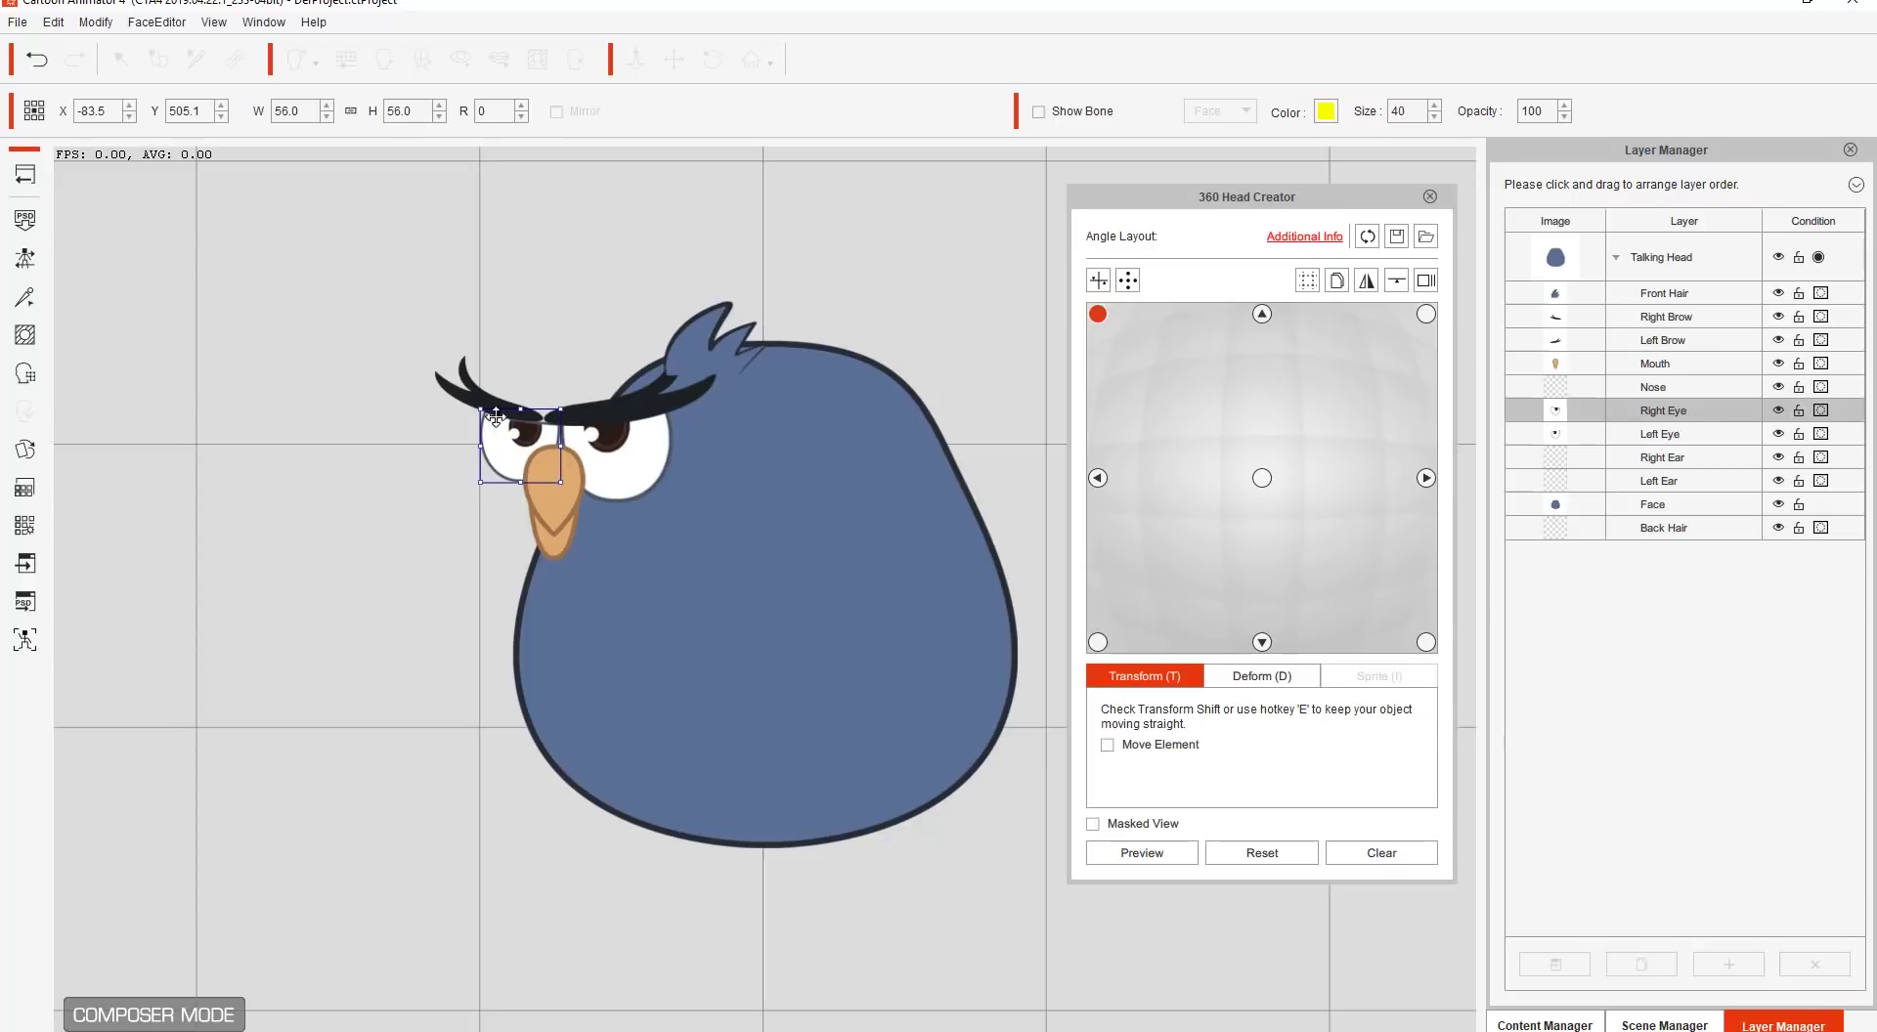
click(472, 399)
drag(482, 391, 493, 392)
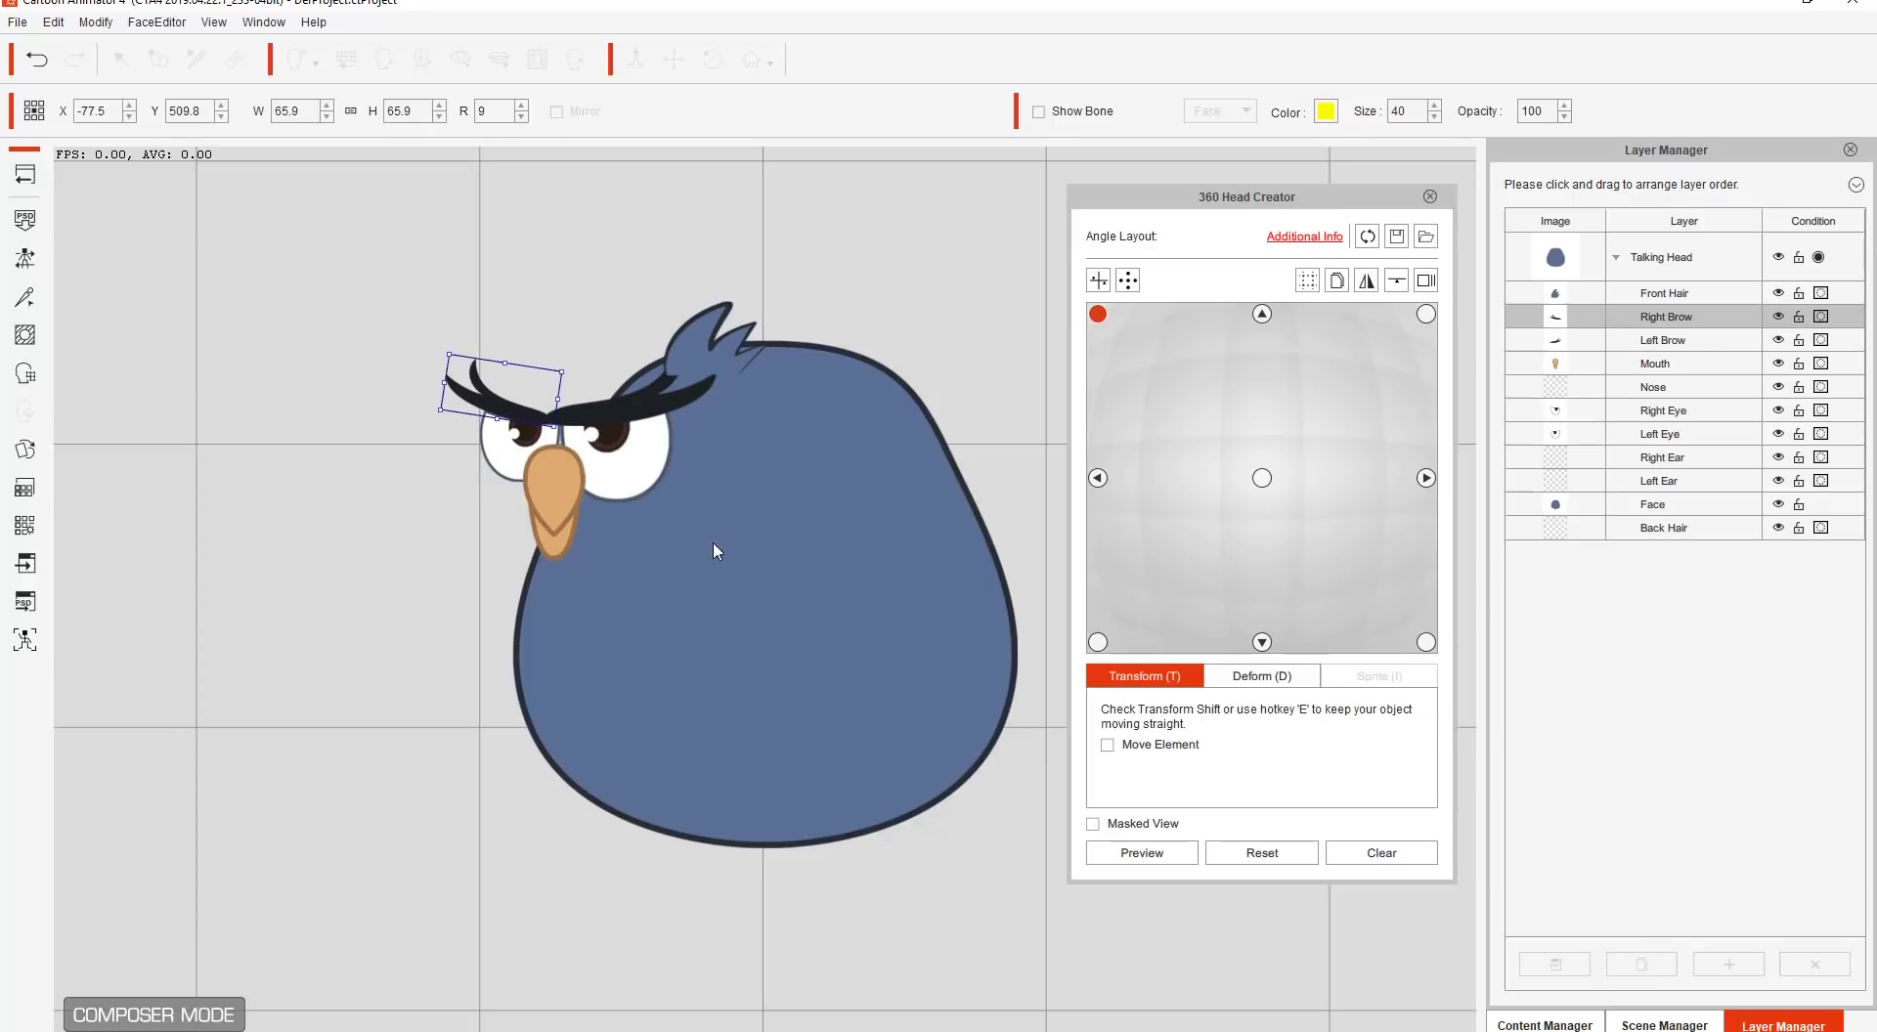
Step: Narrow the Right Eye to about W 45.1 and the Right Brow to about W 40.8
click(507, 451)
drag(483, 445, 492, 445)
click(476, 399)
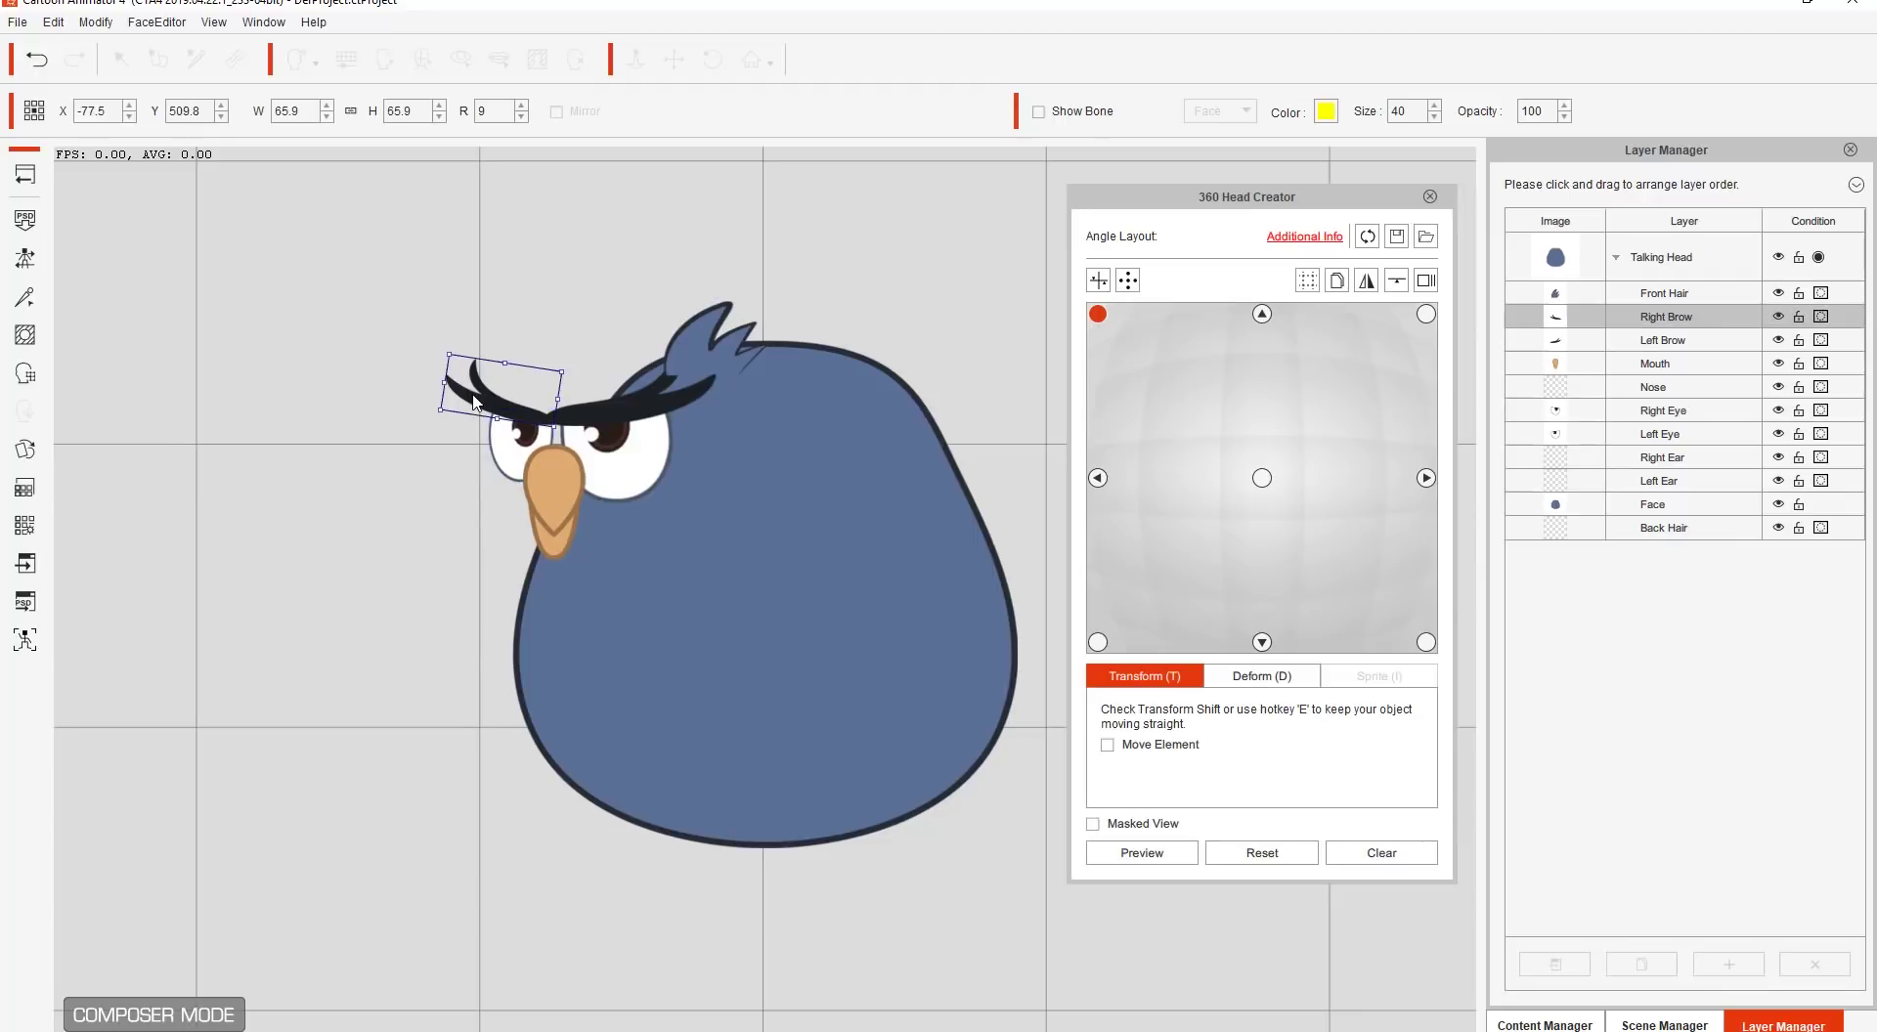
drag(438, 384, 532, 407)
Step: Nudge the Right Eye toward the beak and place the Right Brow above it at about X -76.8, Y 510.1, rotated 6
click(513, 457)
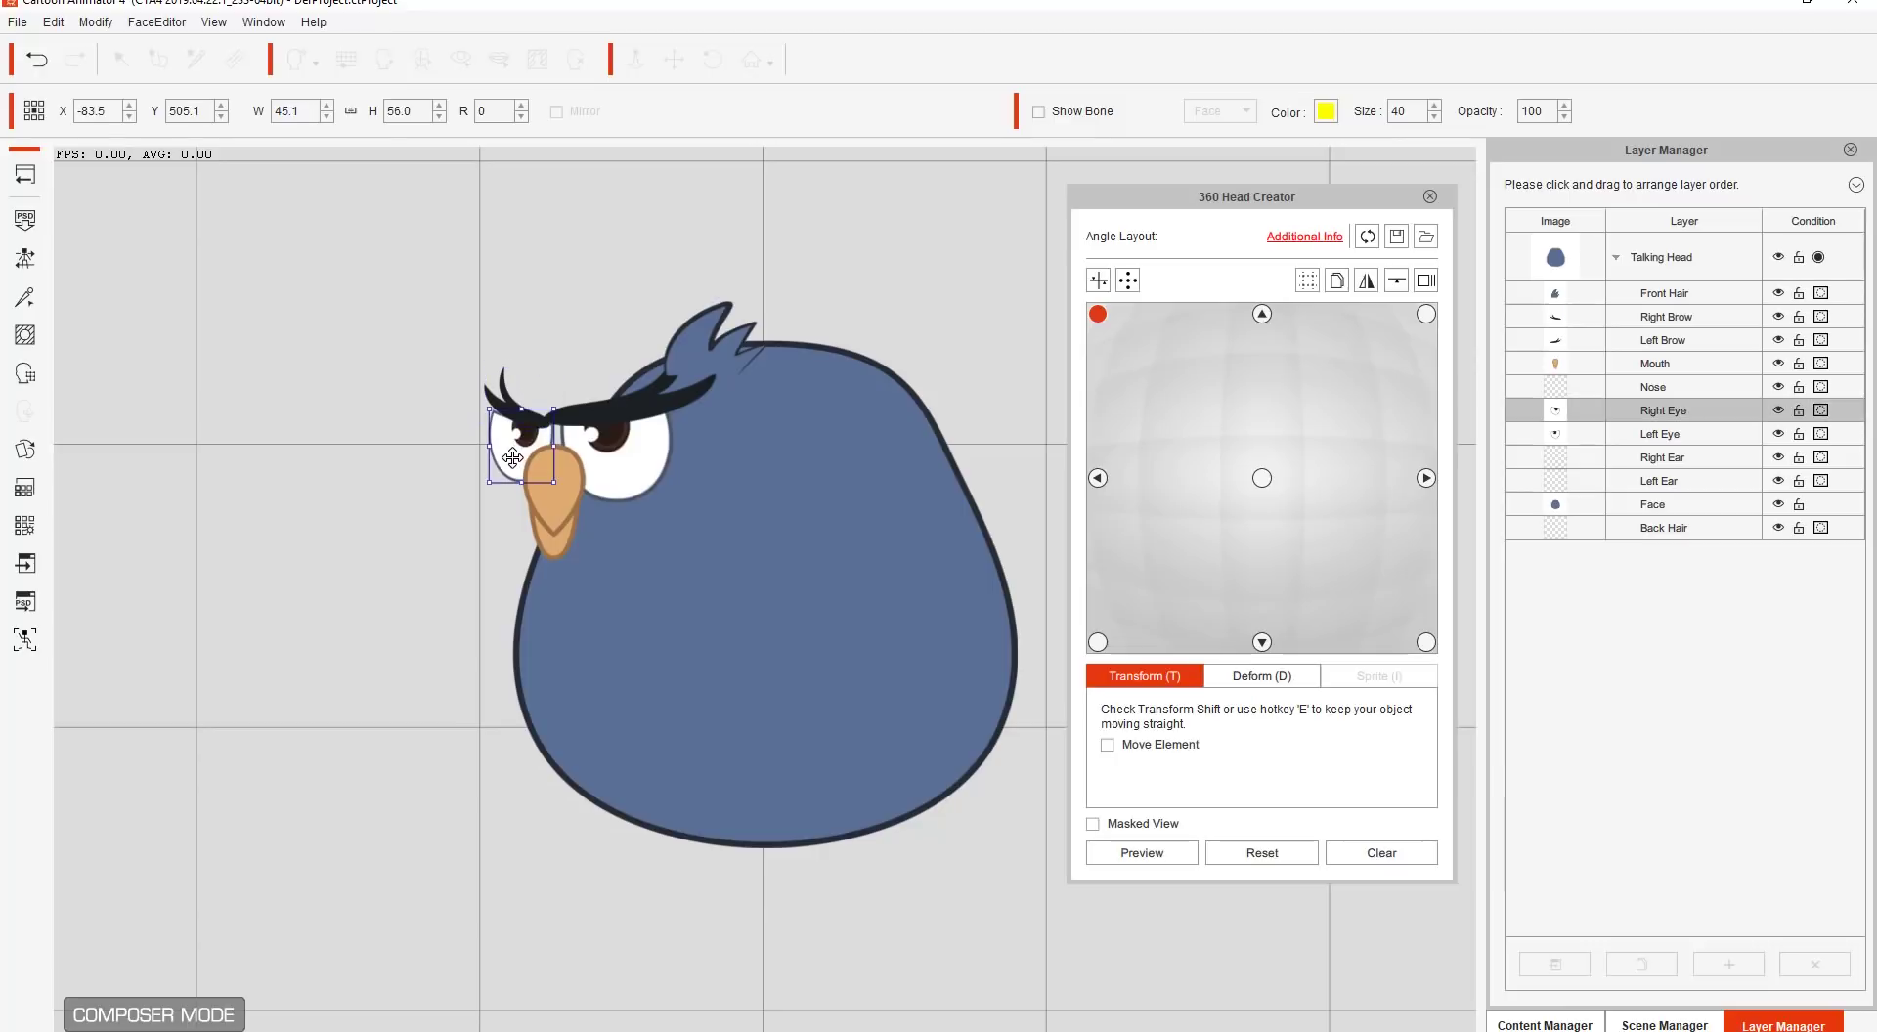
click(553, 518)
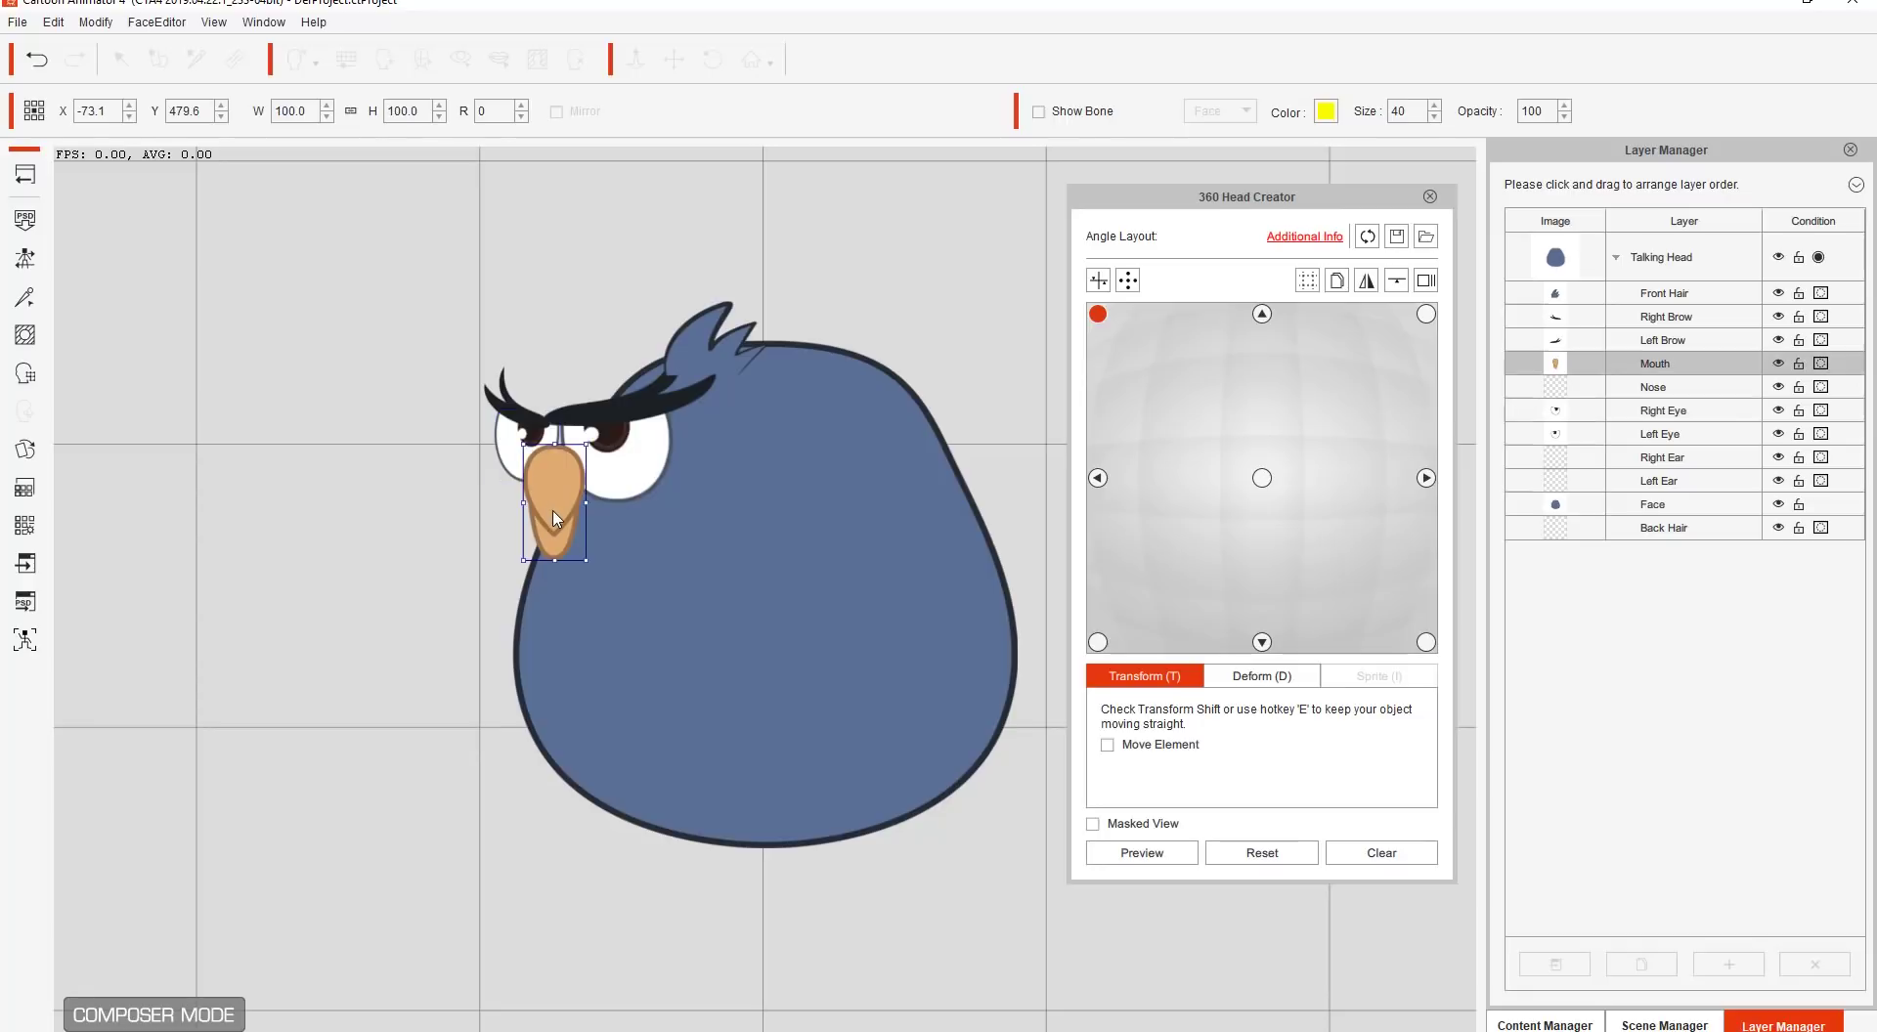
click(535, 420)
drag(565, 393, 518, 401)
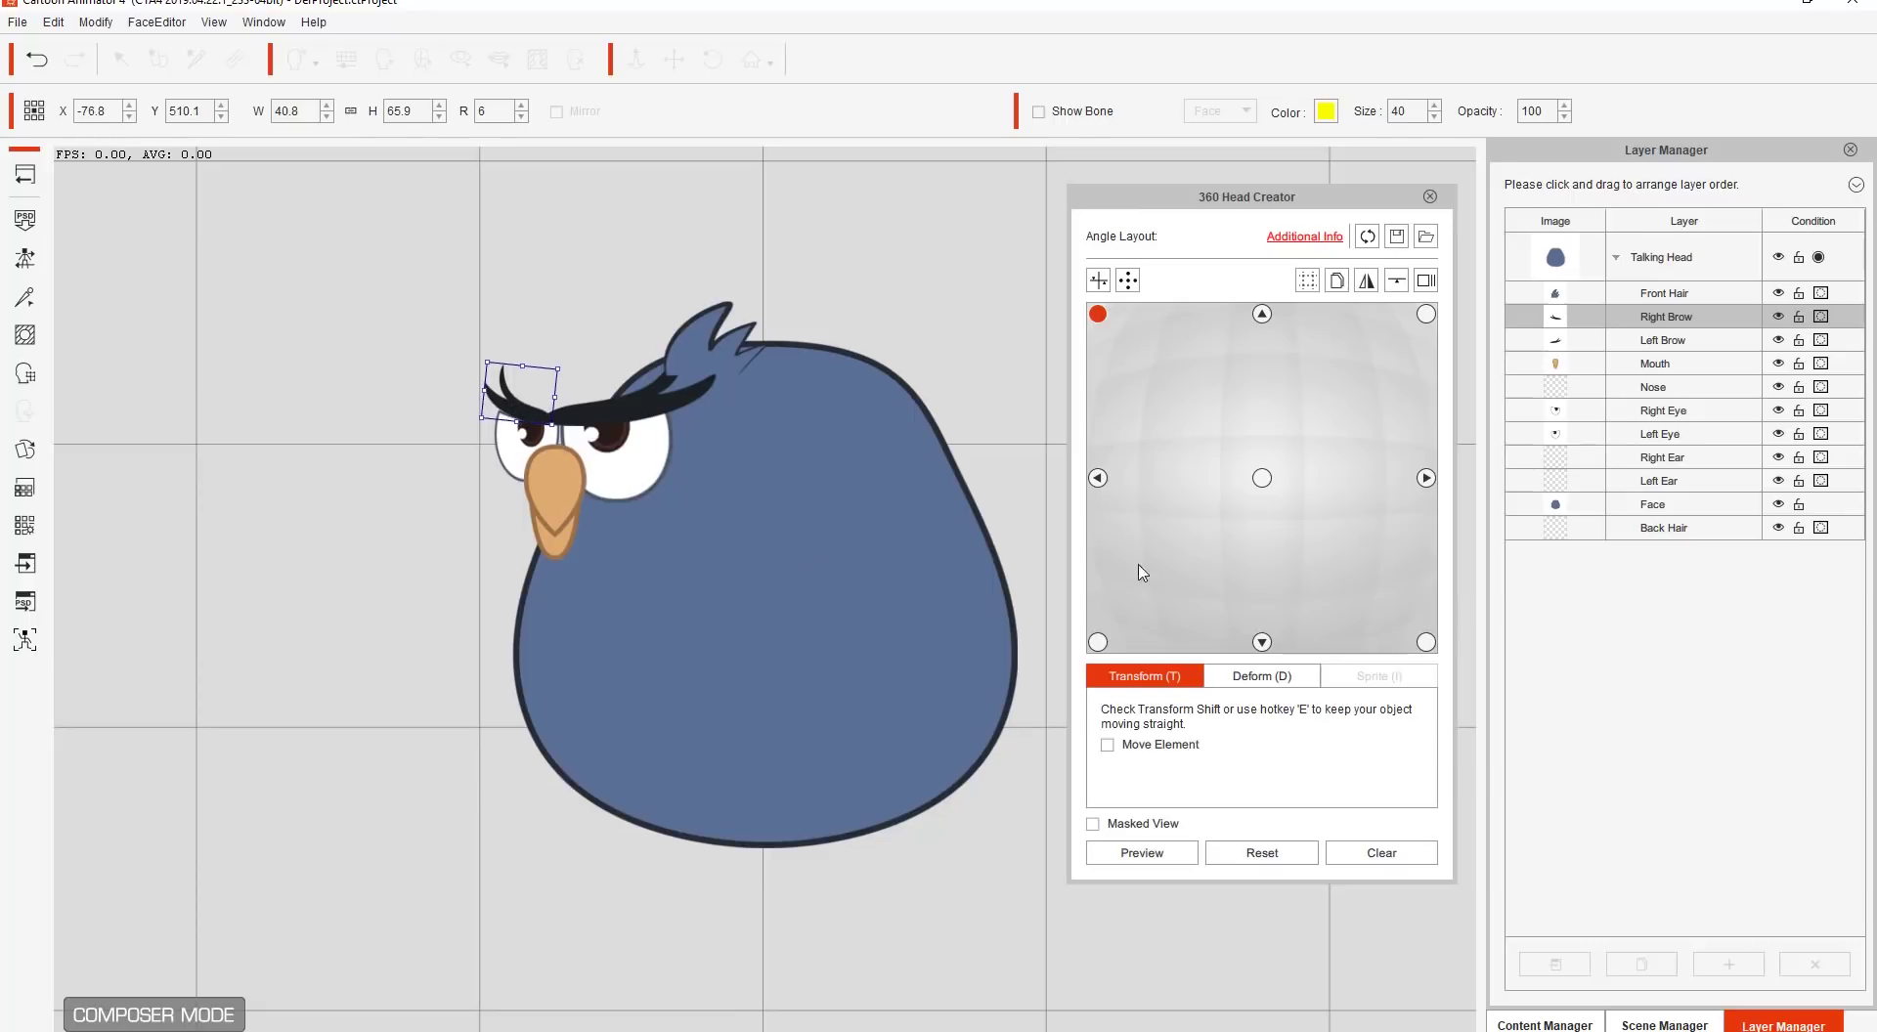
Step: Preview the head turn through the upper-left and lower-left angles, and close the preview
click(1142, 852)
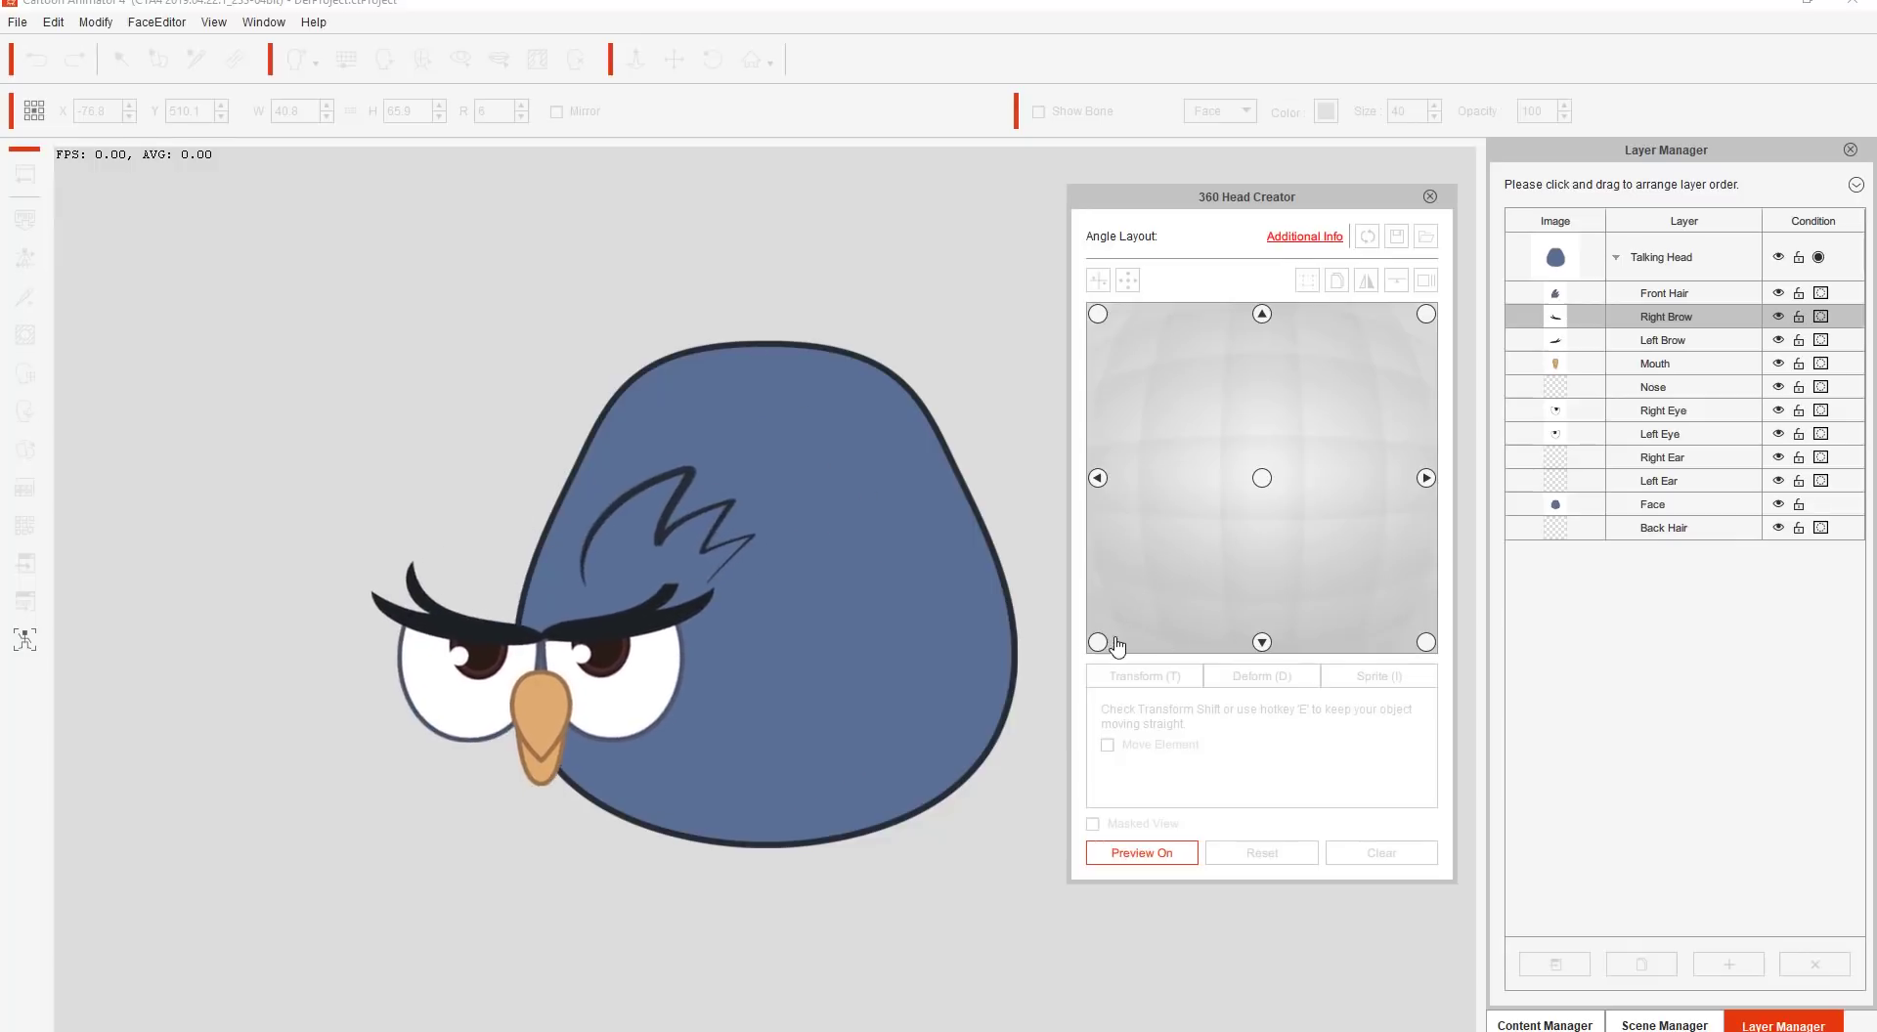
click(1145, 853)
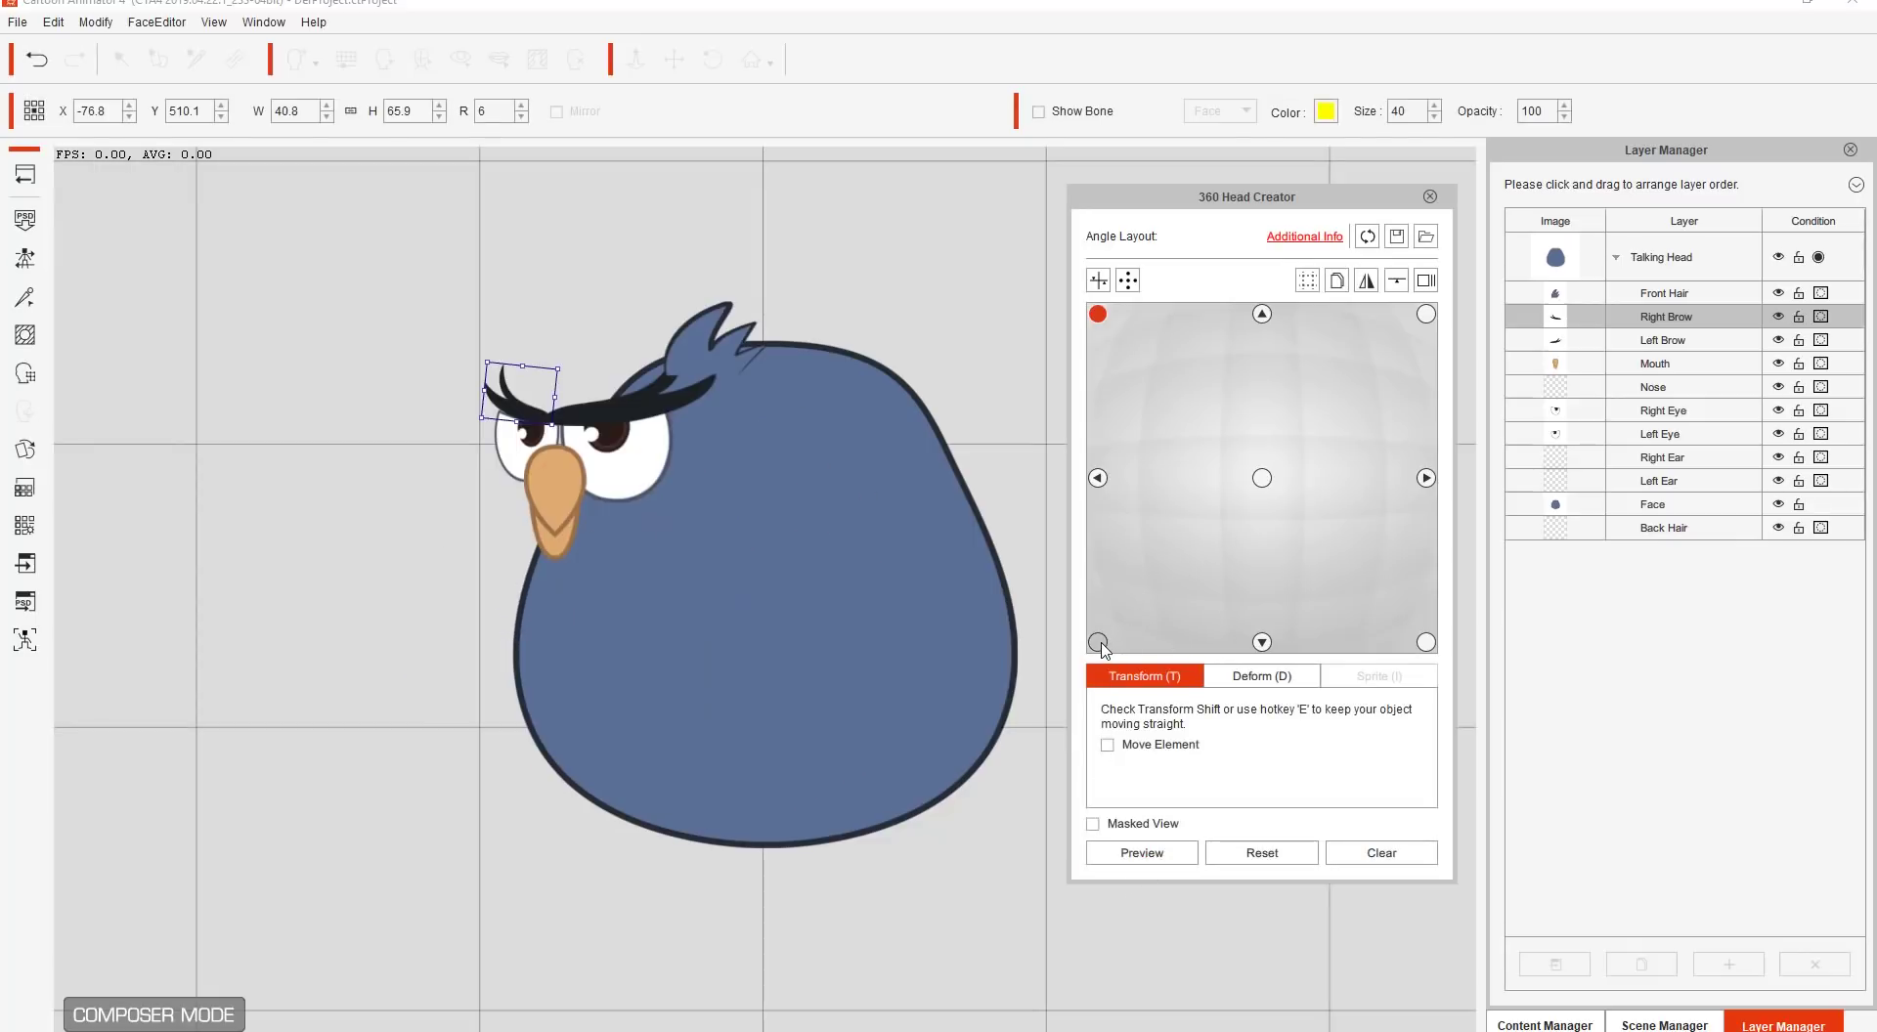
Step: At the lower-left angle, shrink the Right Eye toward the beak and move the Left Eye to about X -63.6, Y 423.2
click(1098, 644)
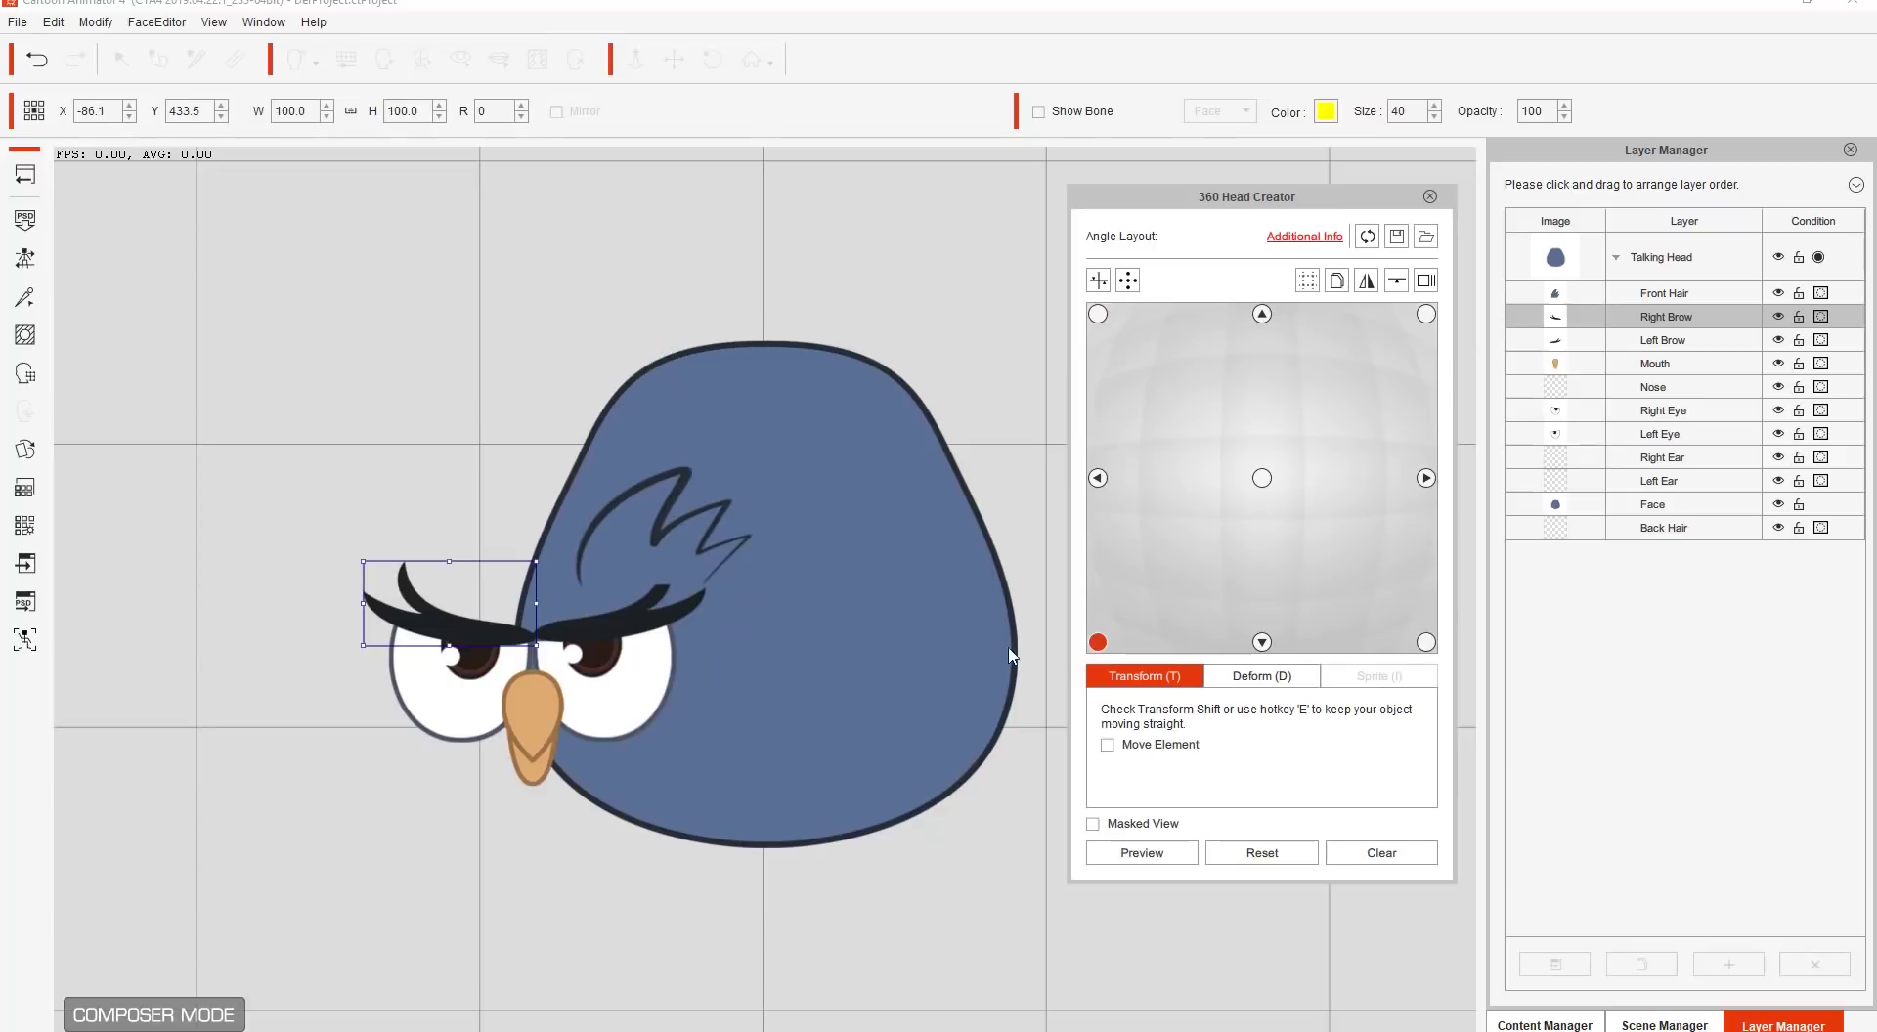
click(445, 702)
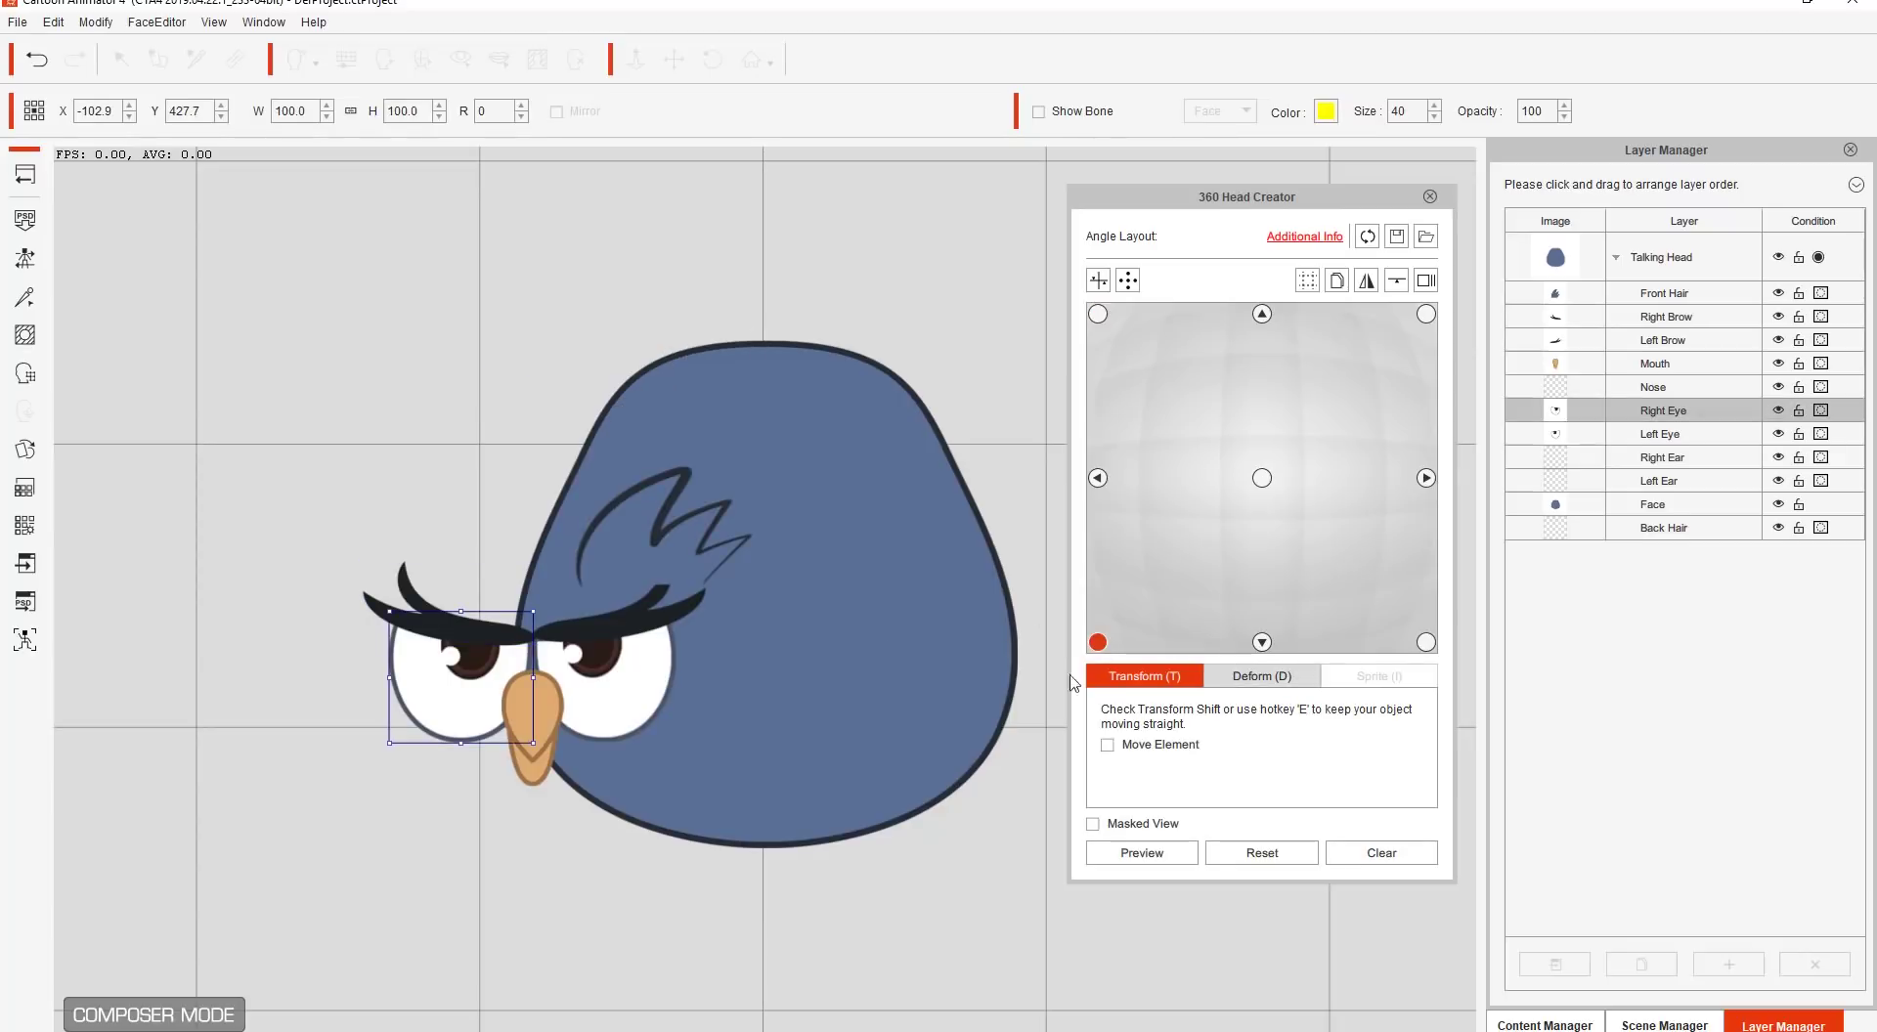
drag(390, 742, 433, 723)
click(608, 710)
drag(633, 702, 632, 717)
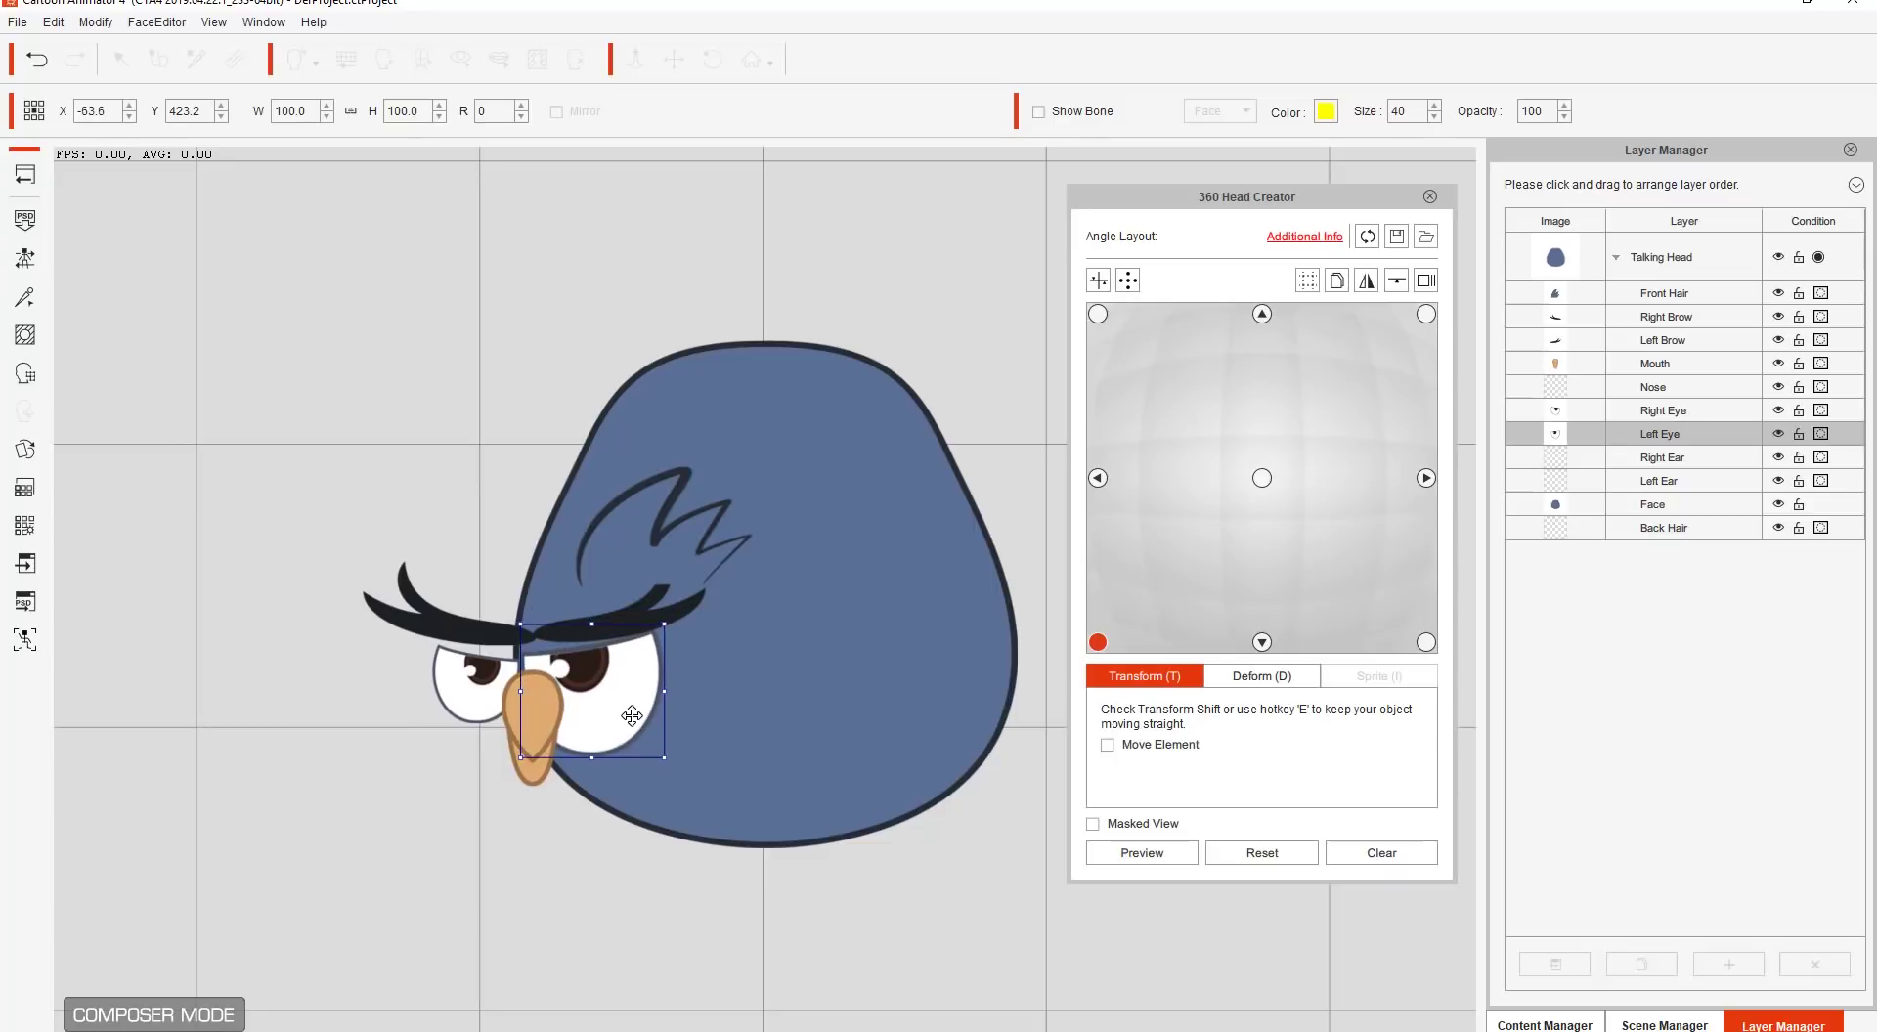
Step: At the lower-left angle, shrink the Left Eye proportionally and narrow the Right Eye to about W 46.8
drag(664, 624, 601, 681)
click(464, 720)
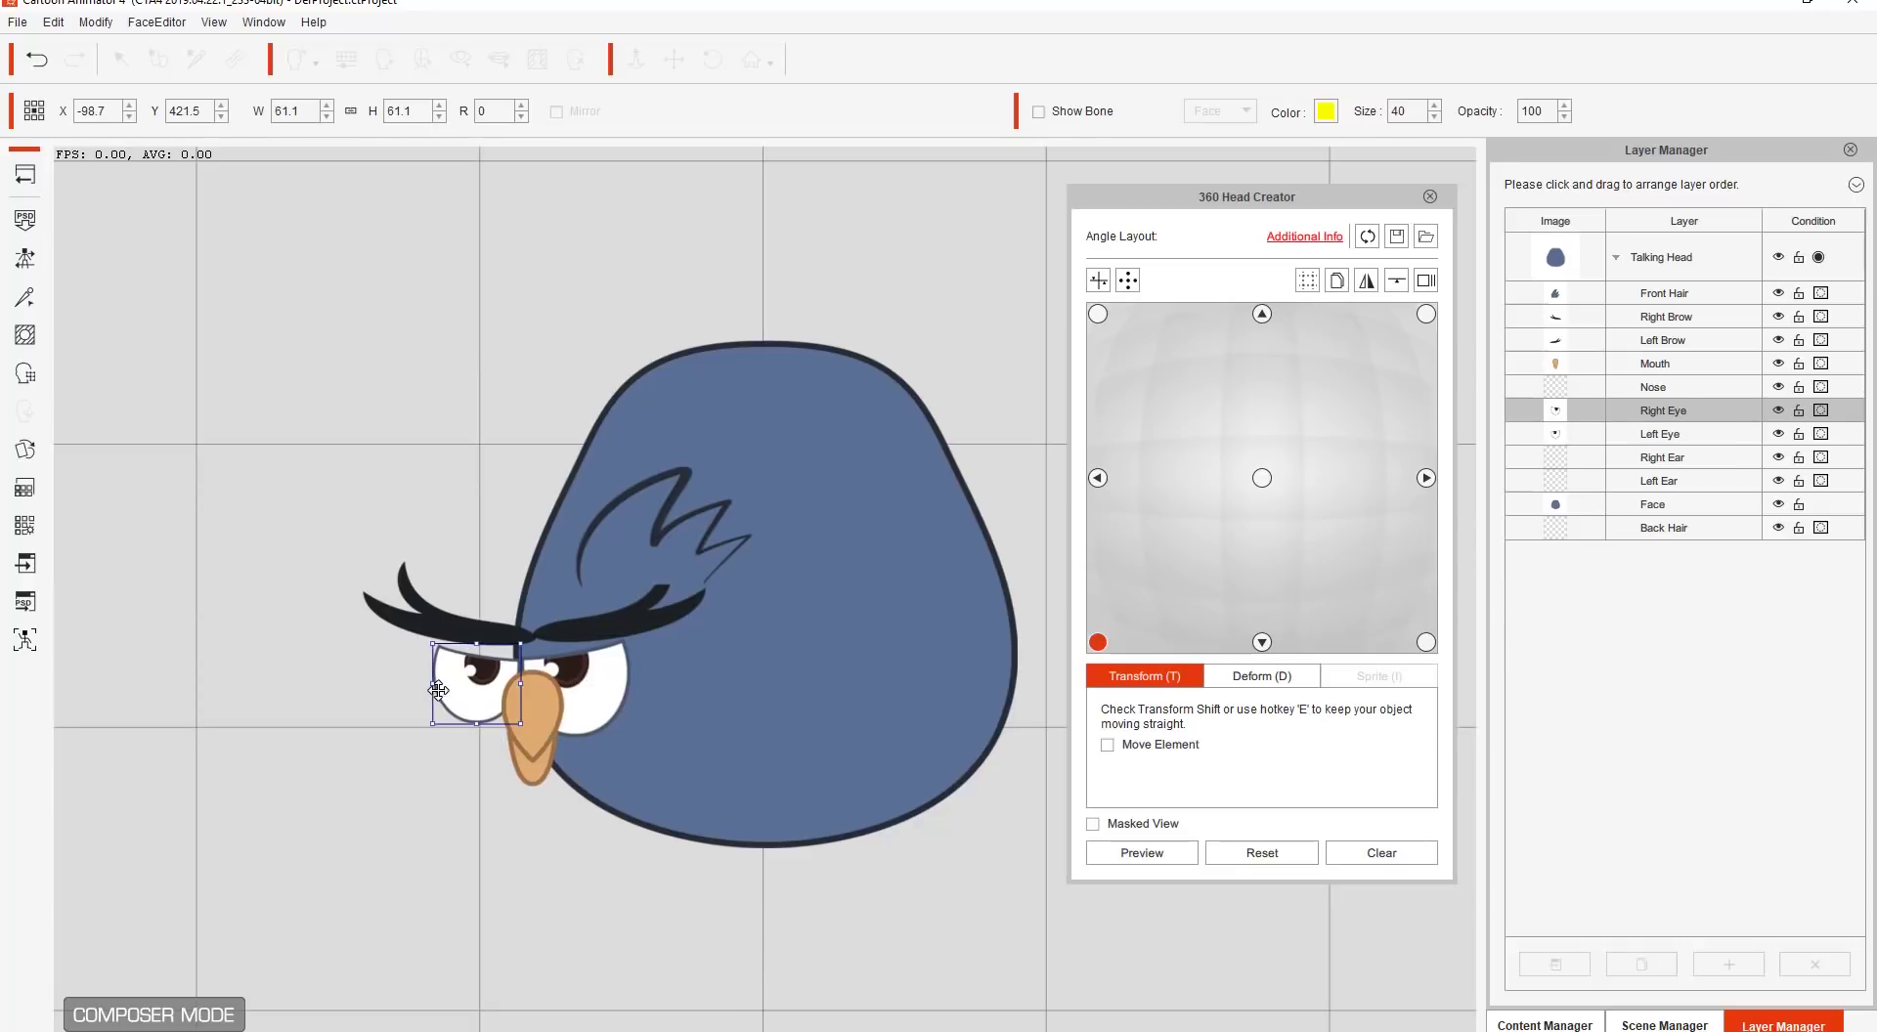
drag(432, 683, 491, 698)
Step: Scale the Right Brow down to about W 50.1, H 74.7 and narrow the Left Brow to about W 82.2, lowering both toward the eyes
click(463, 631)
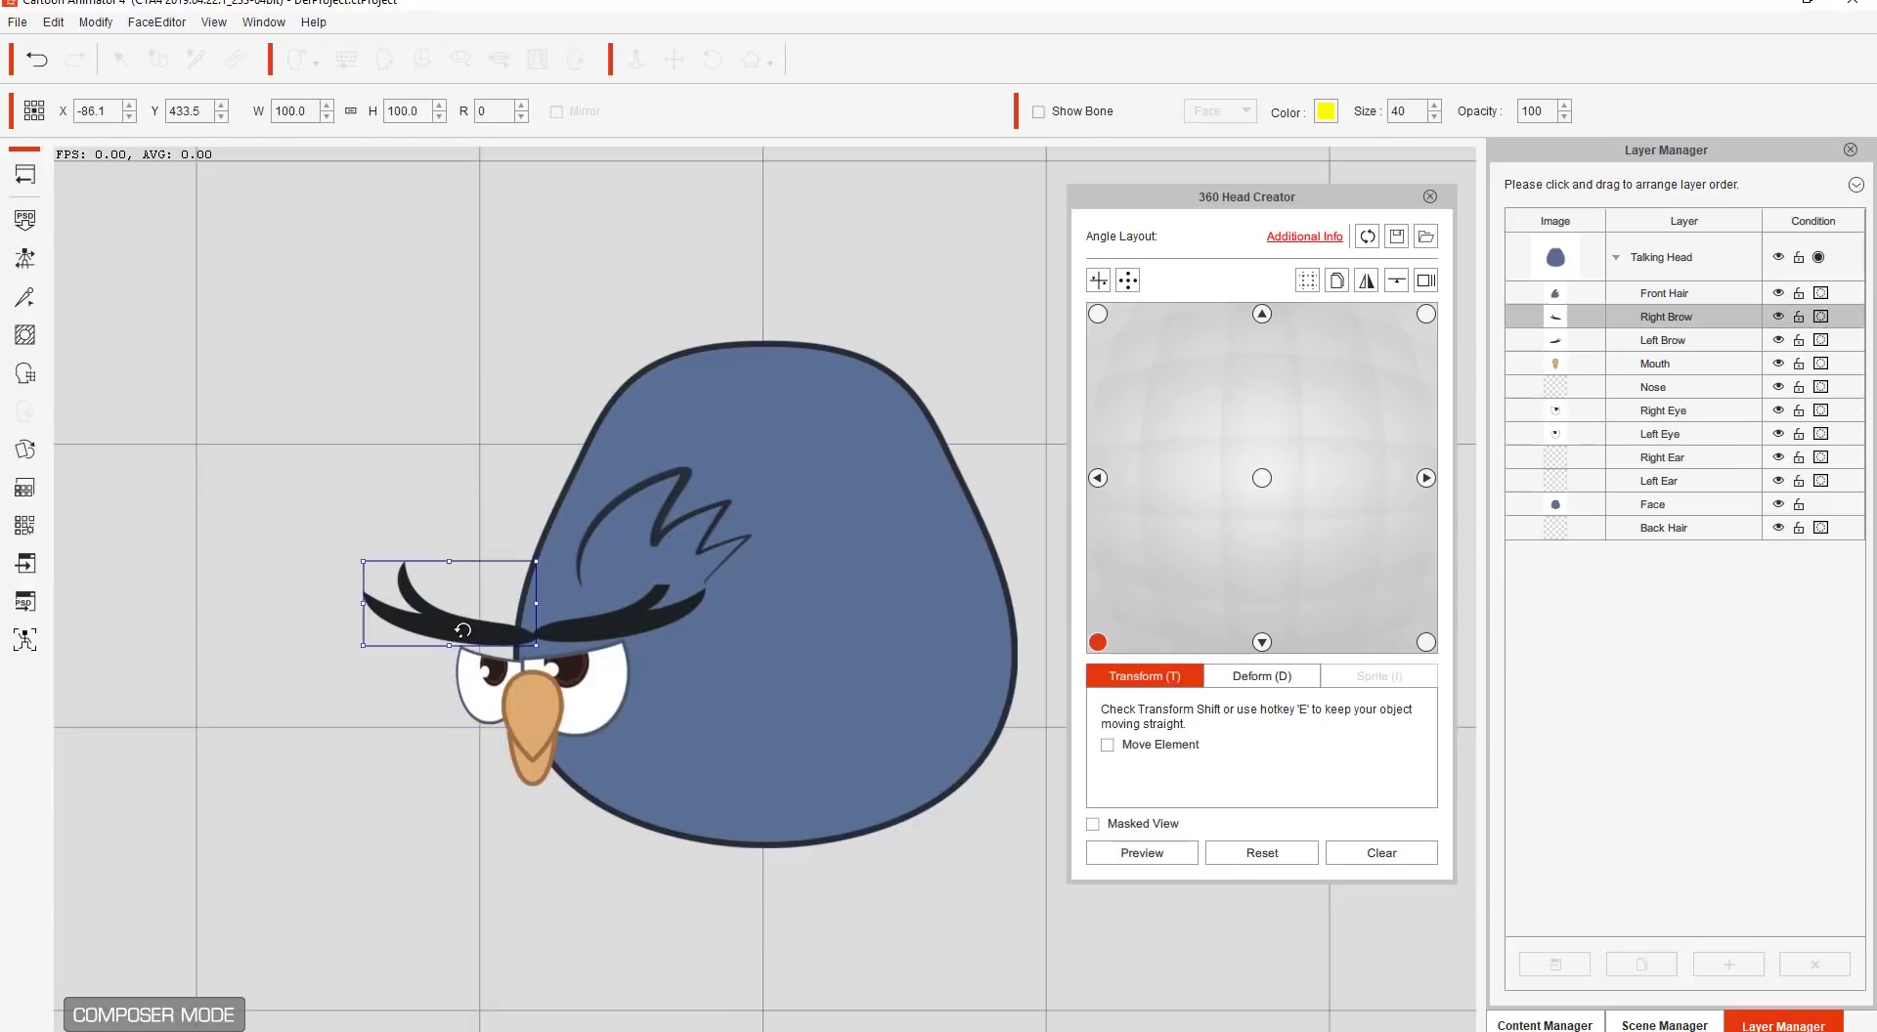
drag(363, 597, 482, 596)
drag(620, 630, 622, 686)
Step: Narrow the Left Eye to about W 63.5 and move the Mouth to about X -84.8, Y 397.4
click(599, 716)
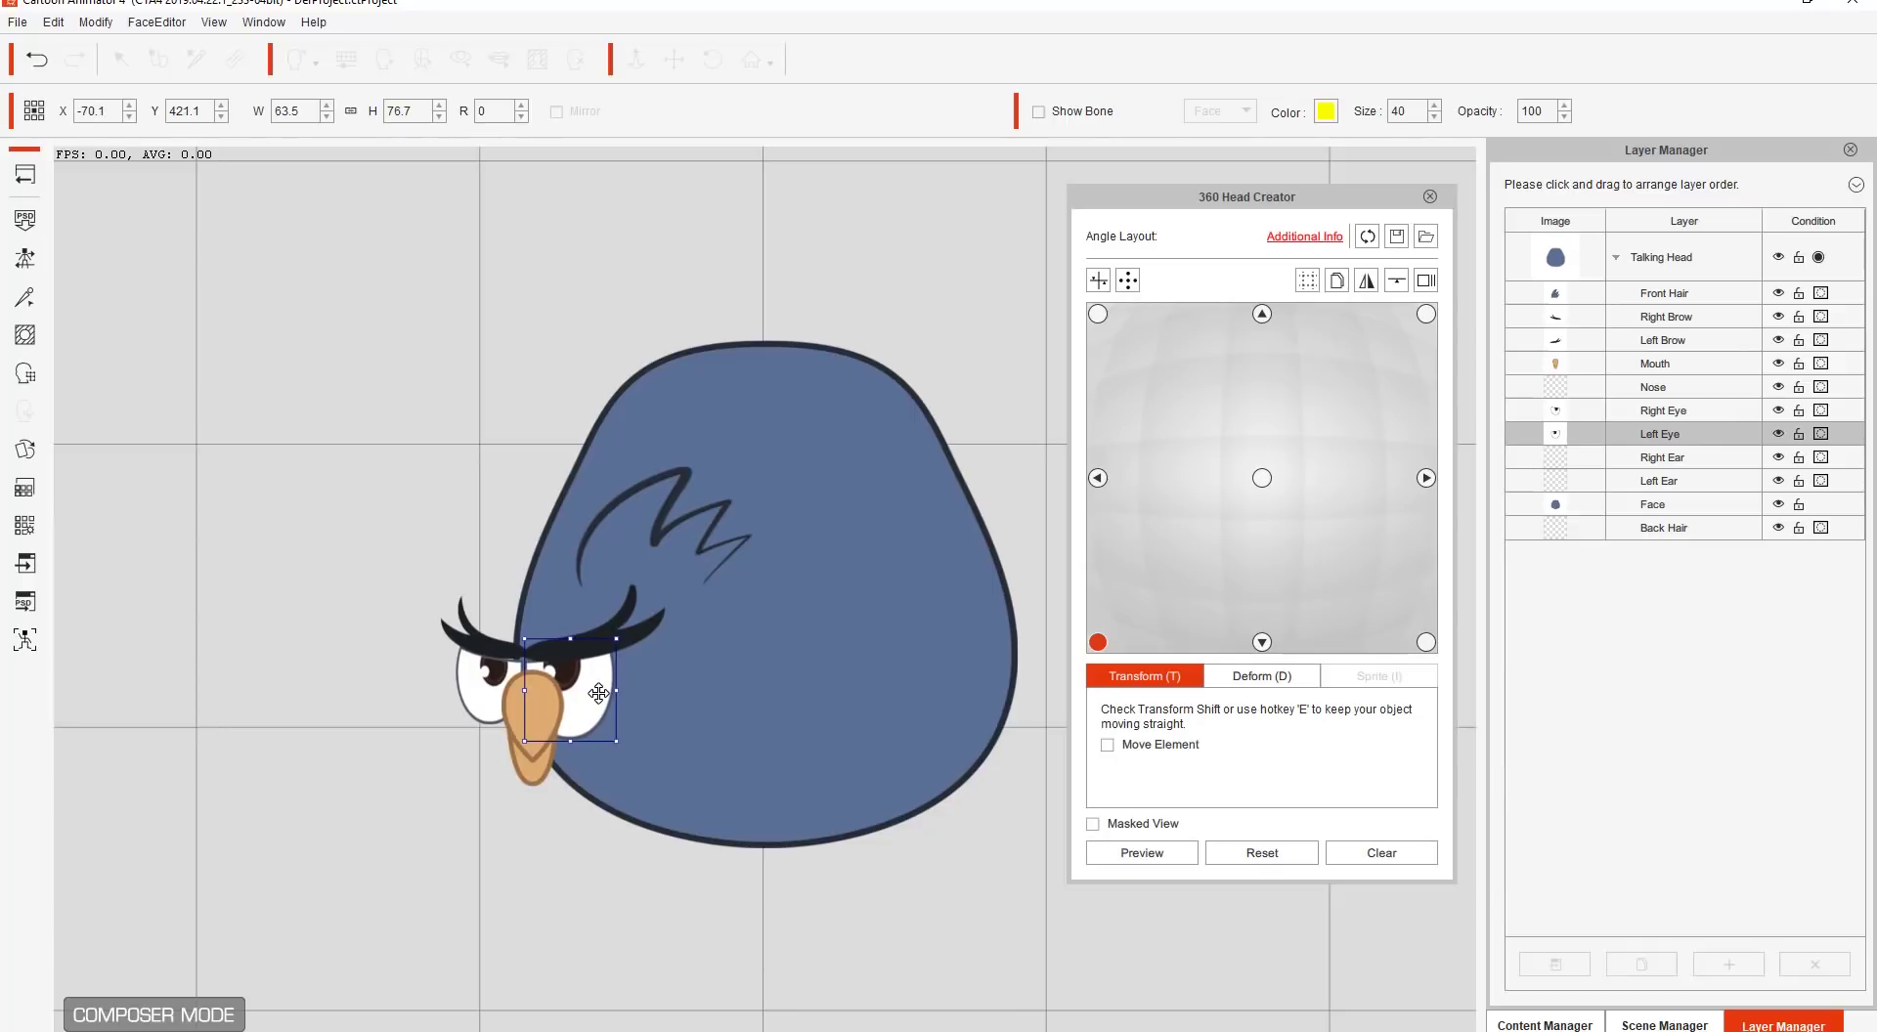
click(525, 758)
drag(536, 738, 524, 745)
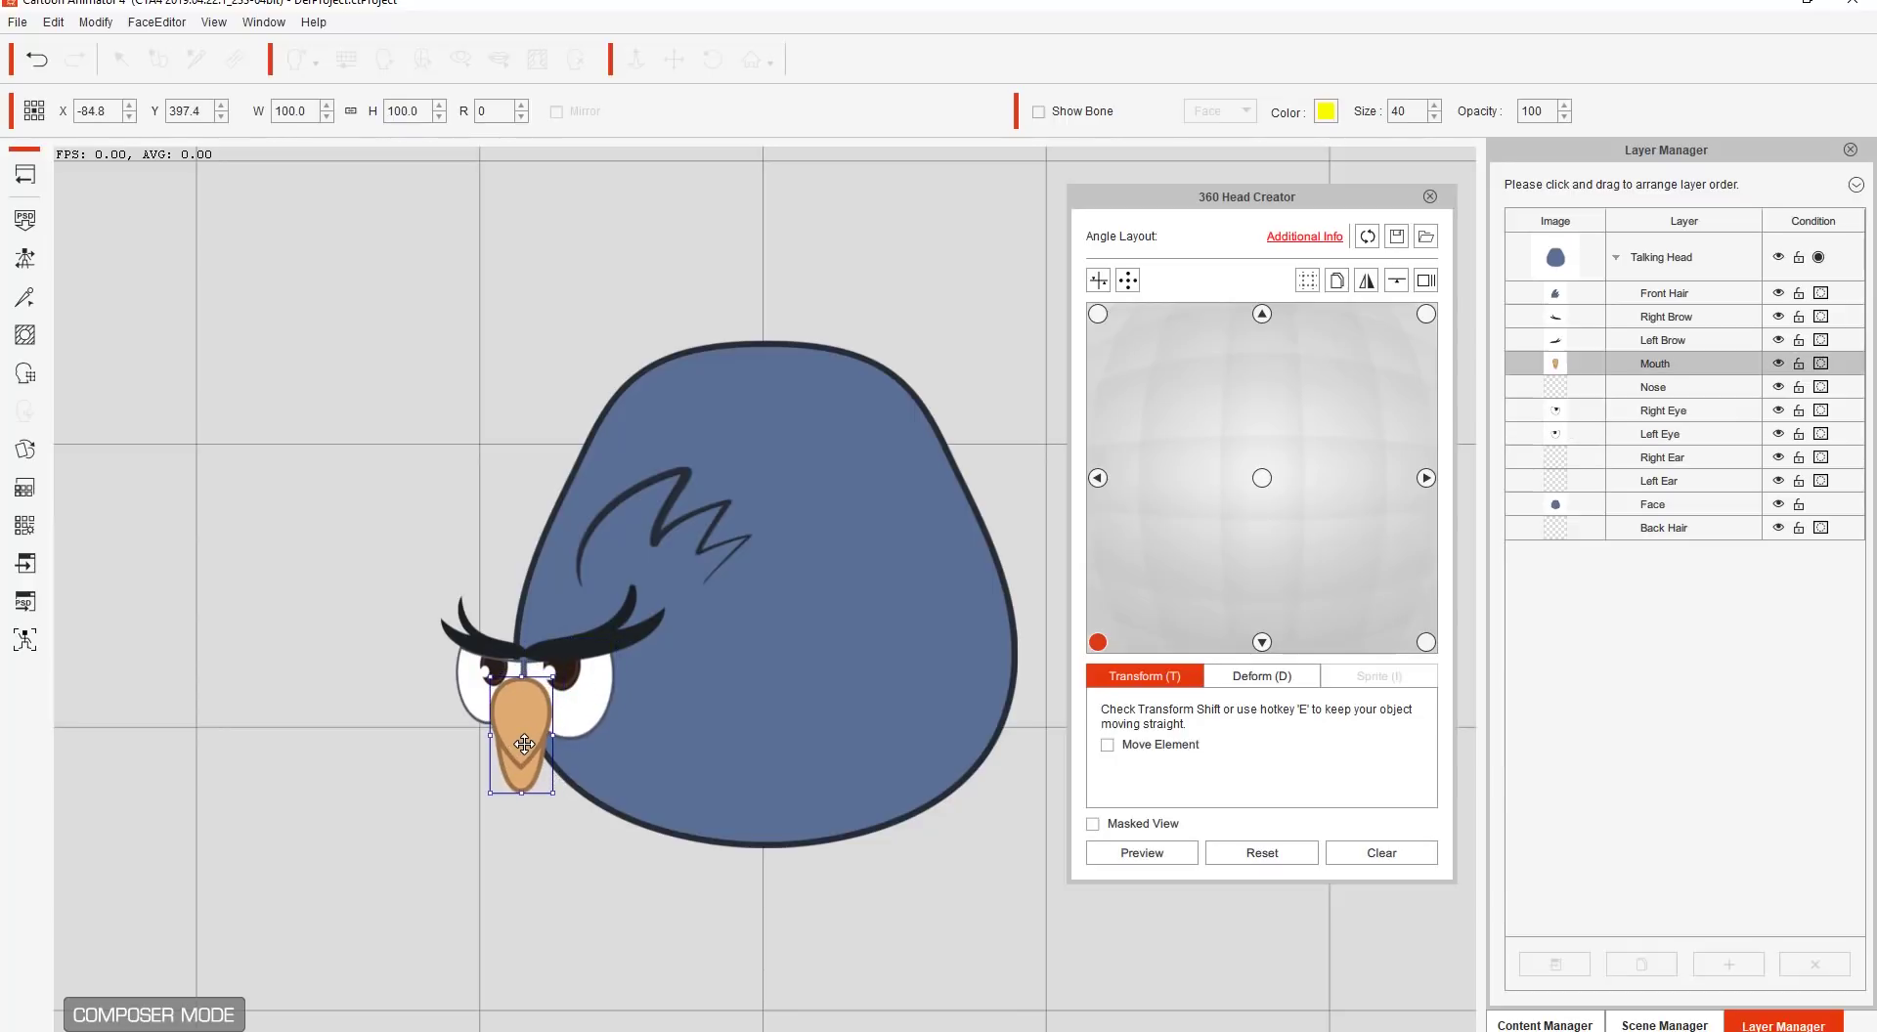
Step: Deform both eyes in Perspective mode to taper their outer corners, and nudge the Left Eye to about X -72.9, Y 421.1
click(1264, 676)
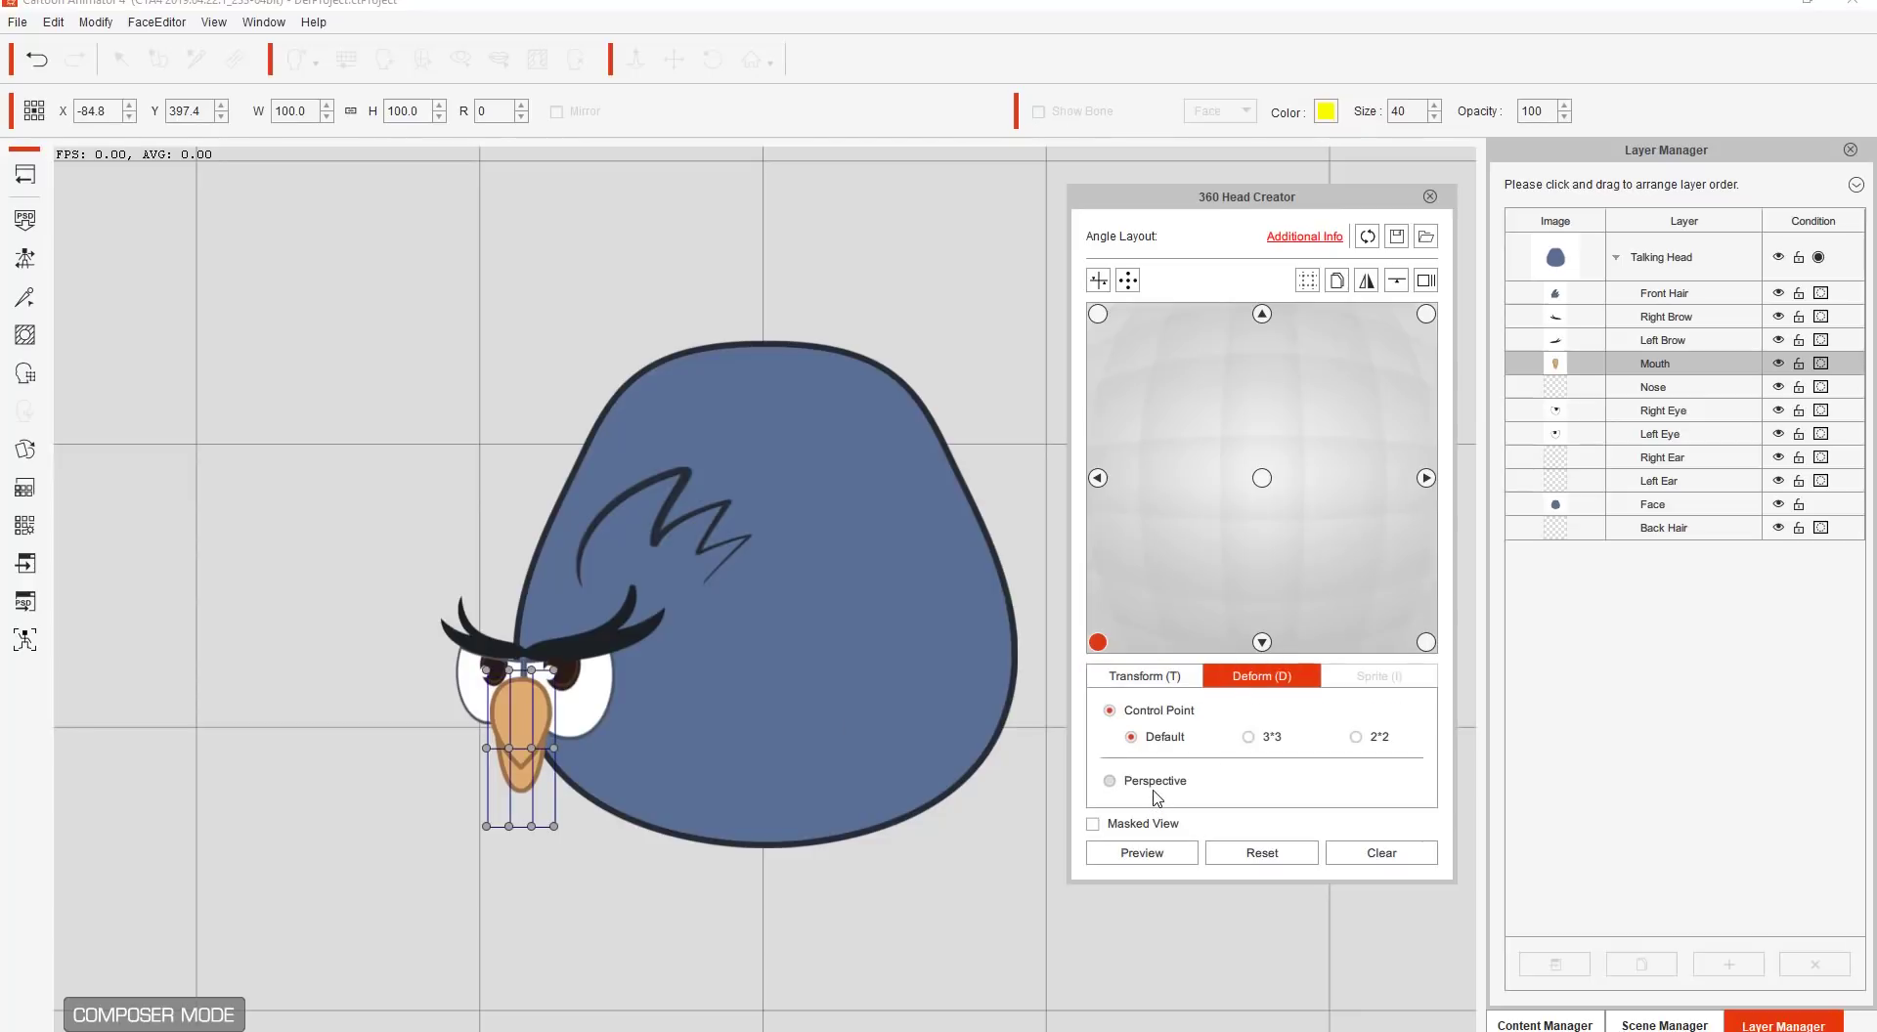
click(1110, 780)
click(596, 717)
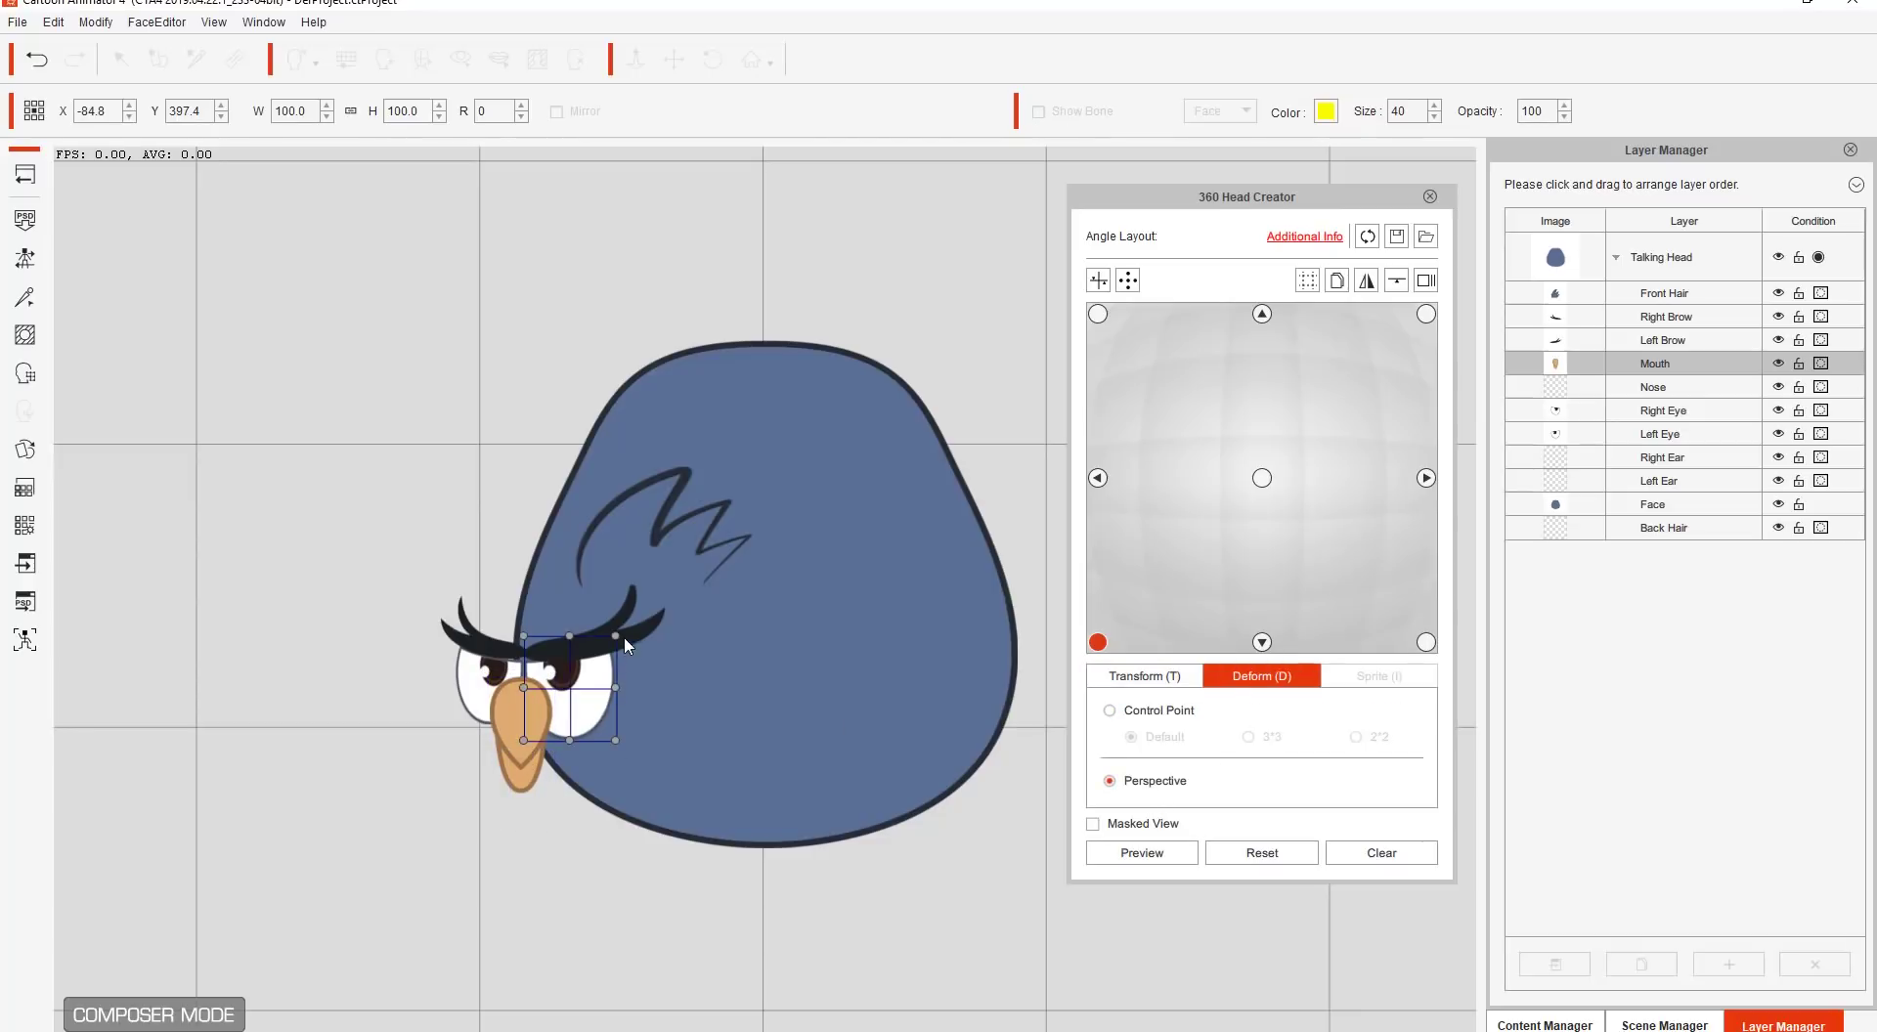
drag(622, 634, 622, 653)
click(475, 689)
drag(453, 643, 455, 658)
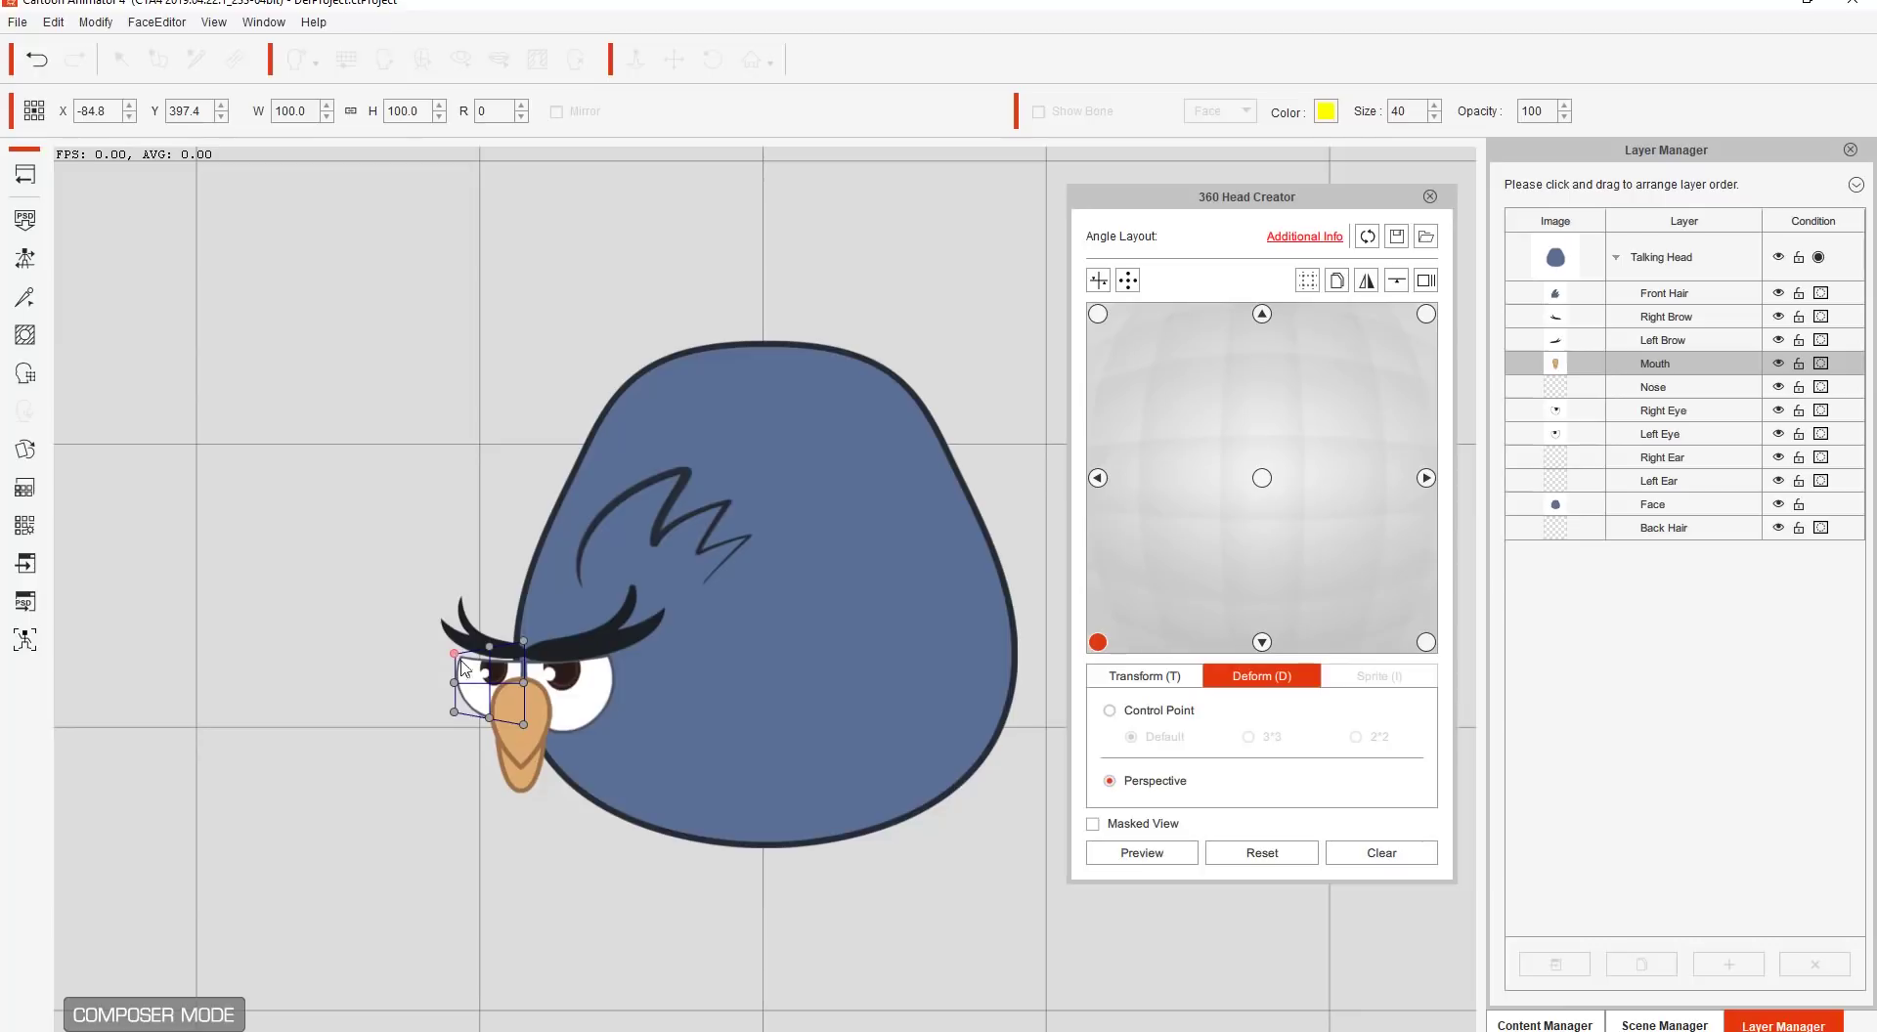
drag(523, 726, 603, 739)
click(577, 736)
key(t)
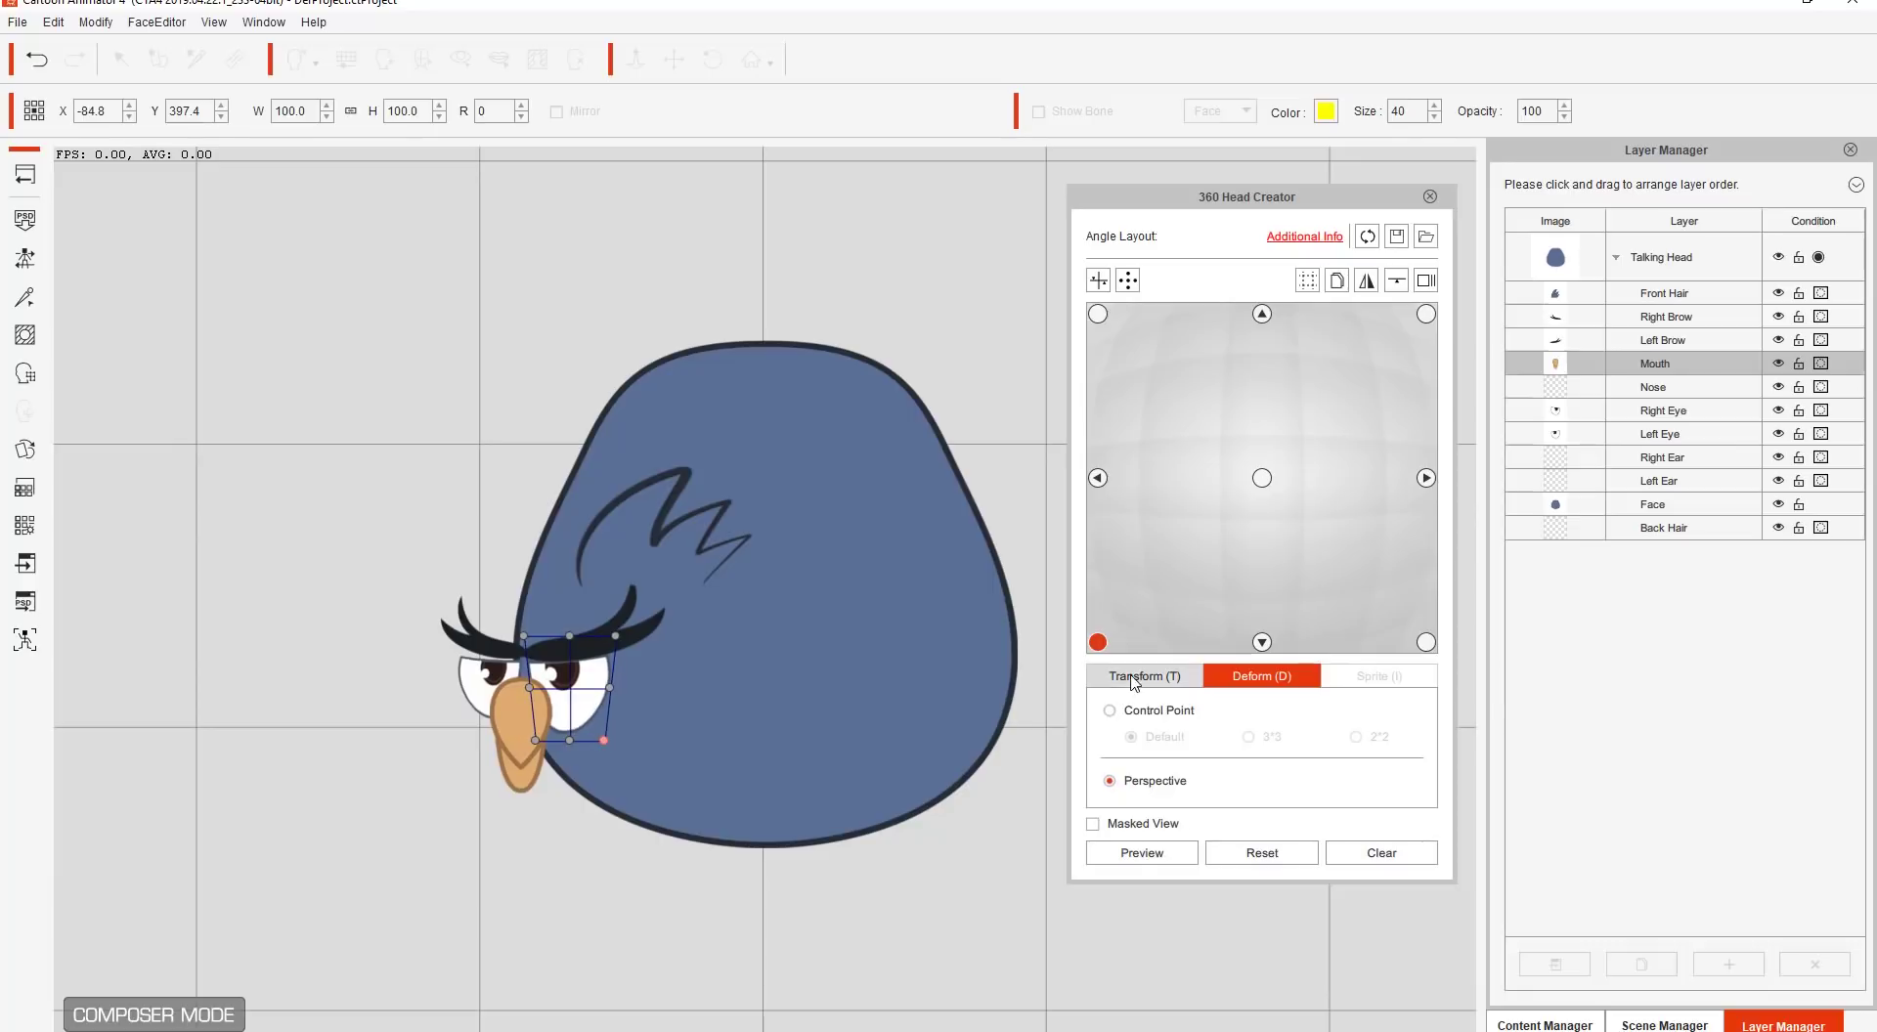
click(482, 683)
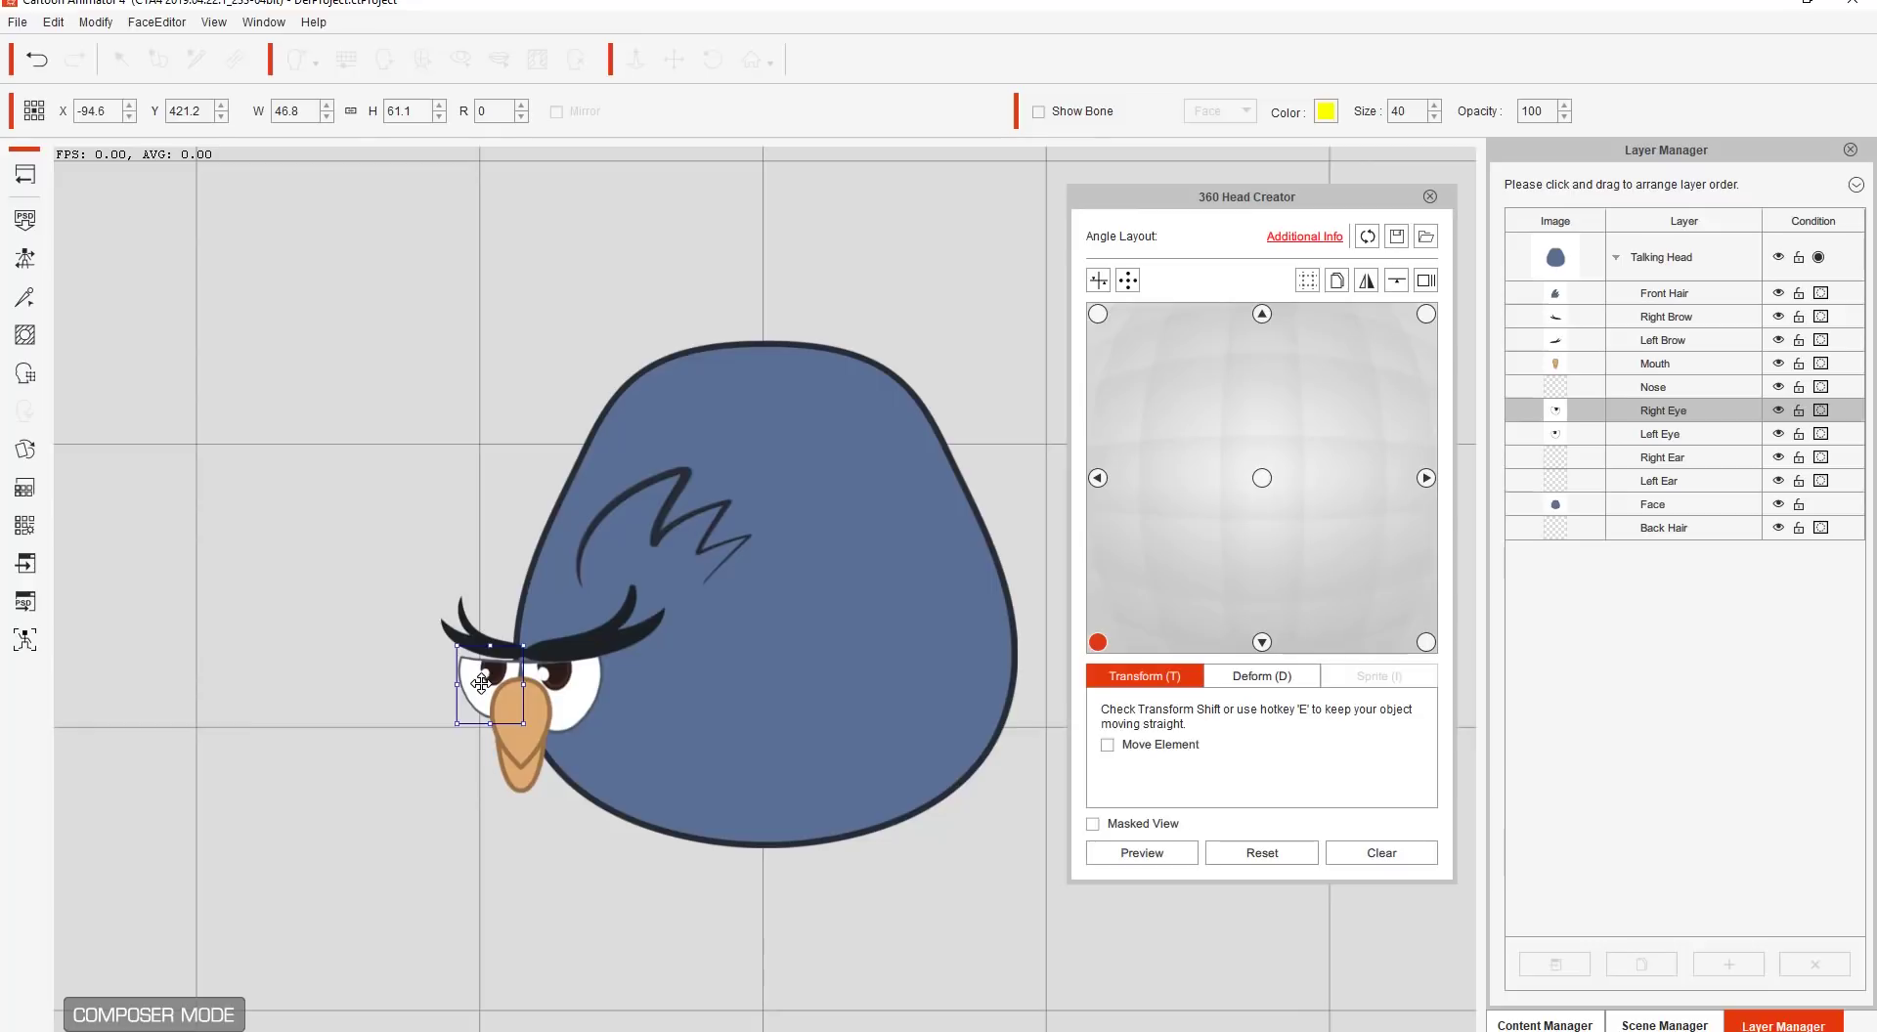
Step: Flatten the Right Brow and shrink the Left Brow to about W 71.3, H 86.8, rotated 359 at about X -81.1, Y 424.1
click(482, 637)
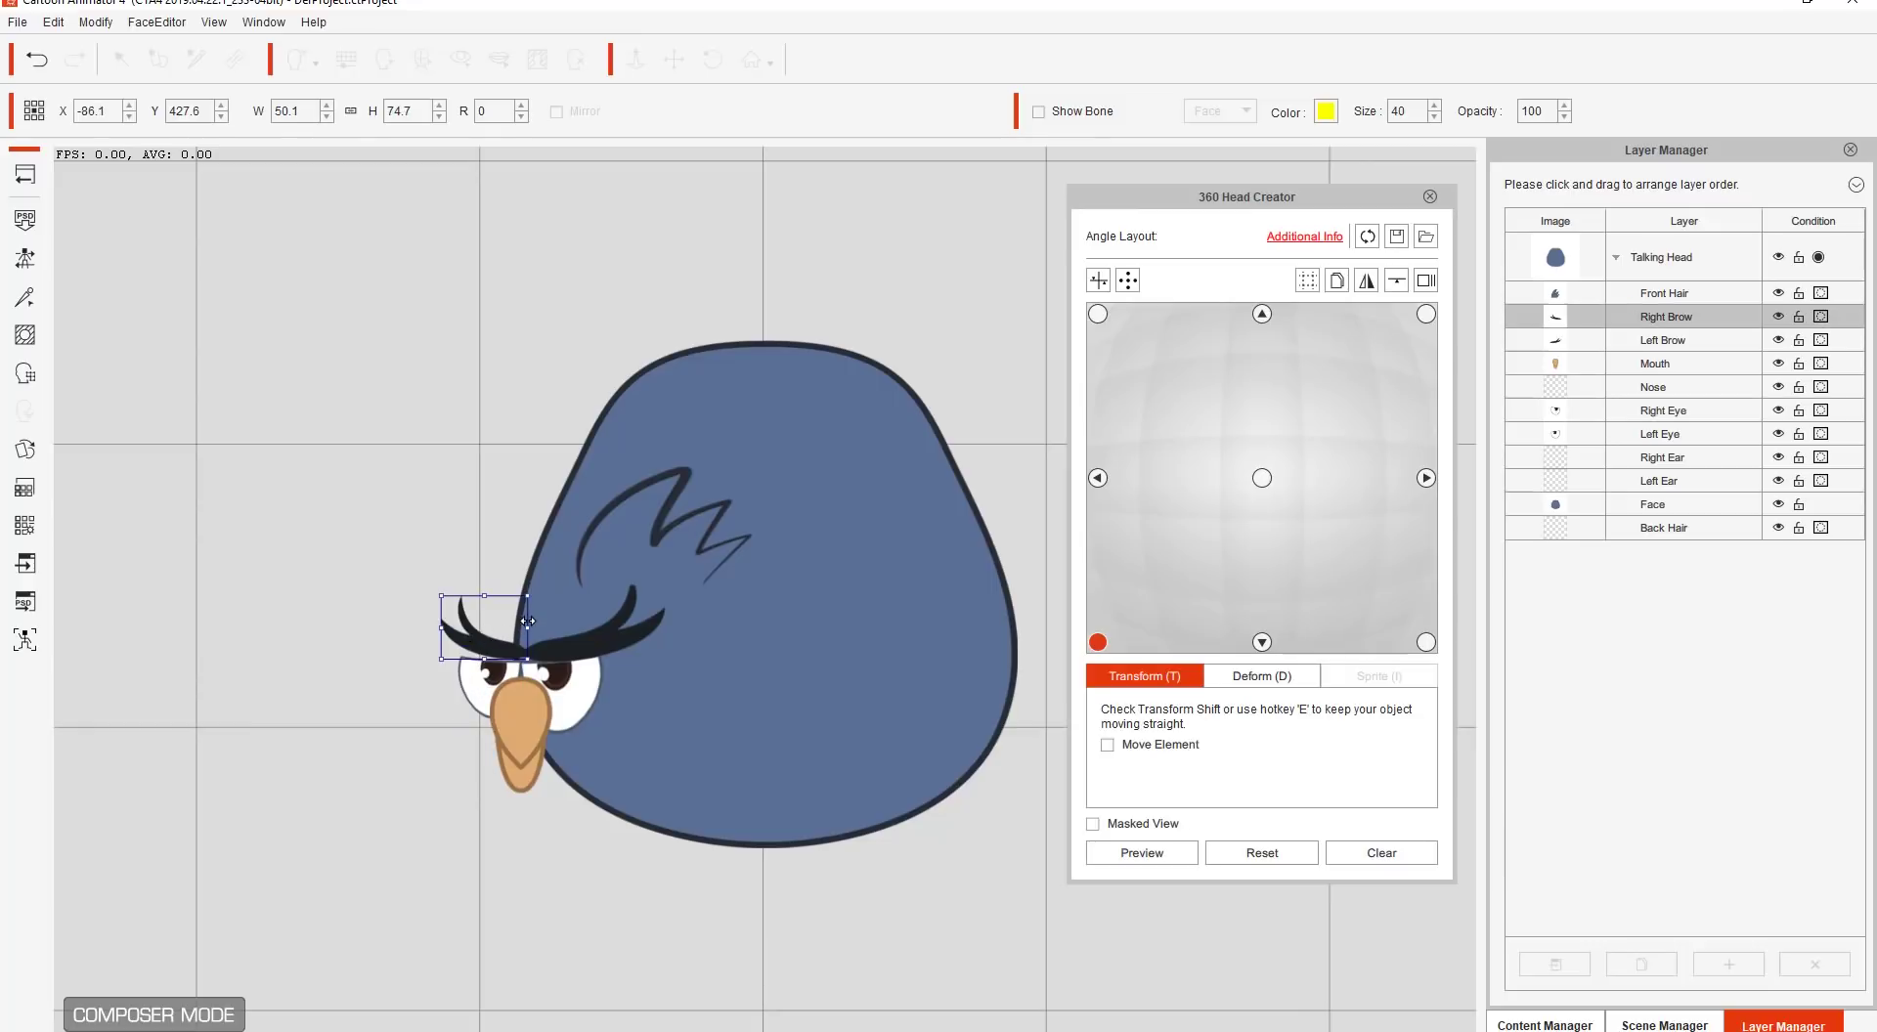
drag(485, 598, 521, 645)
click(570, 651)
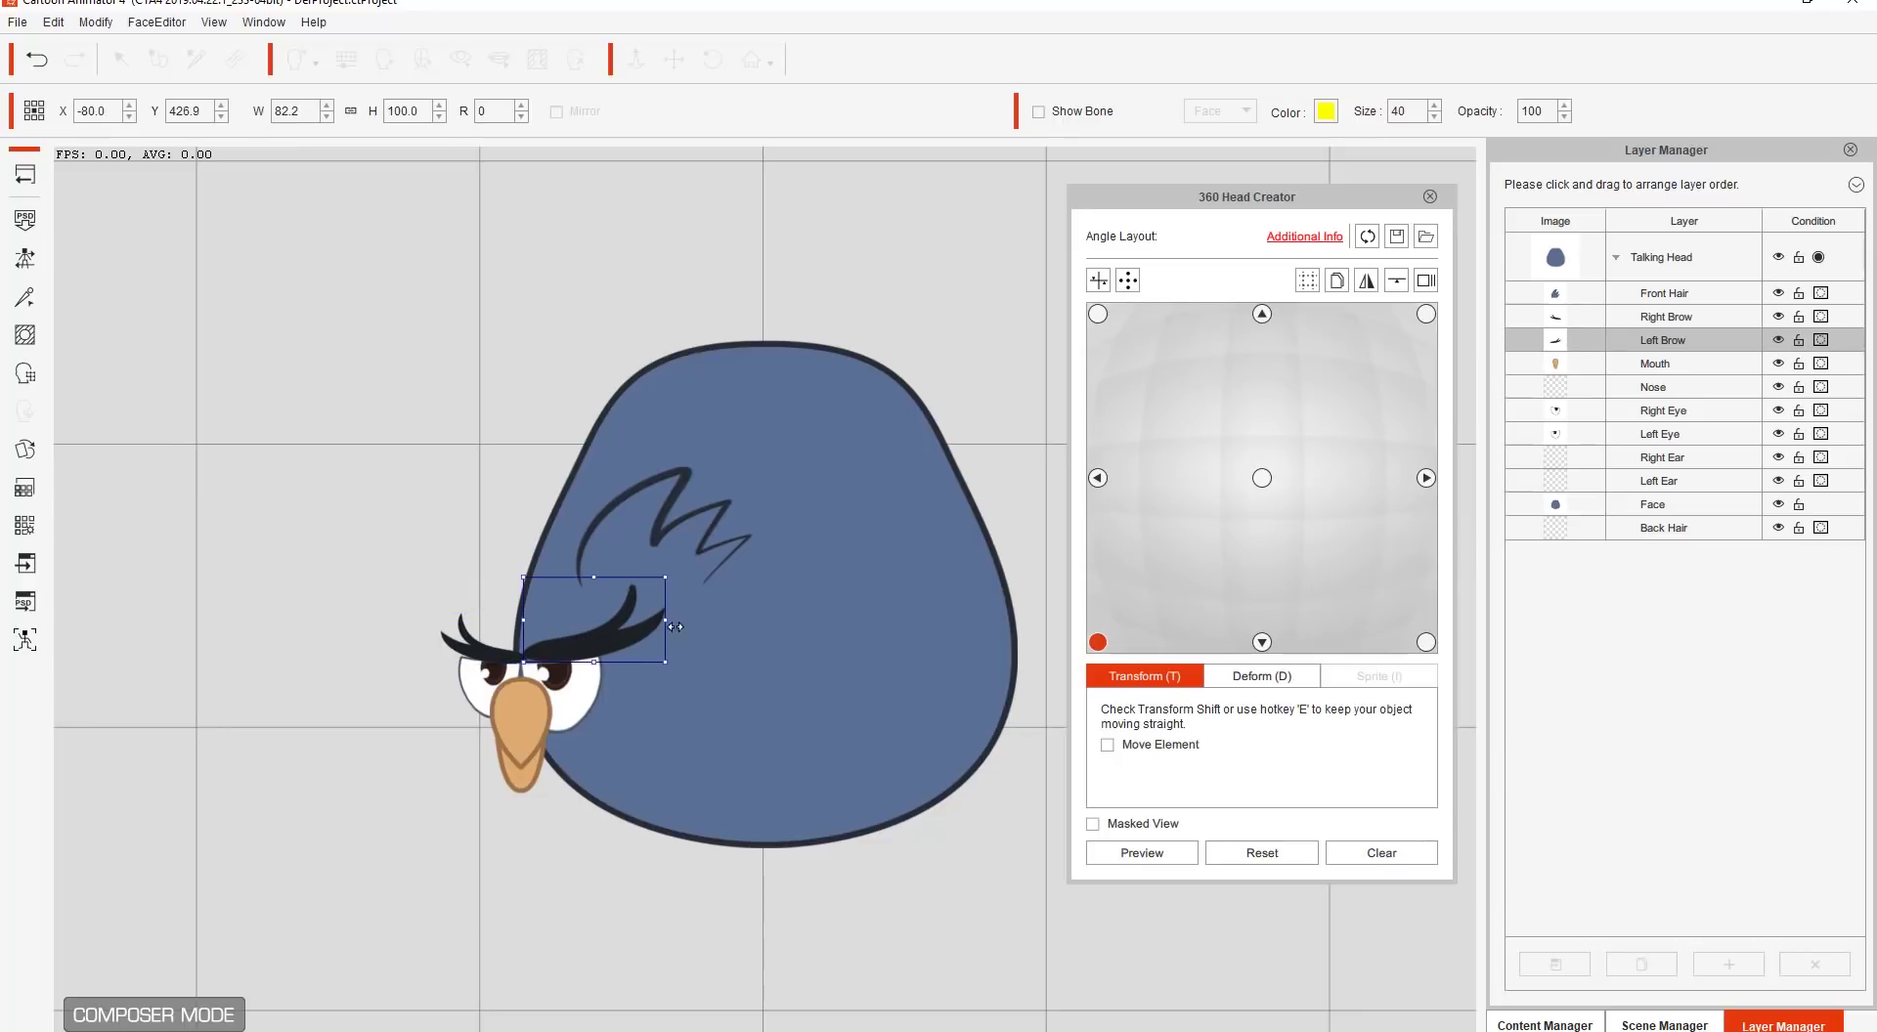
drag(622, 627, 642, 600)
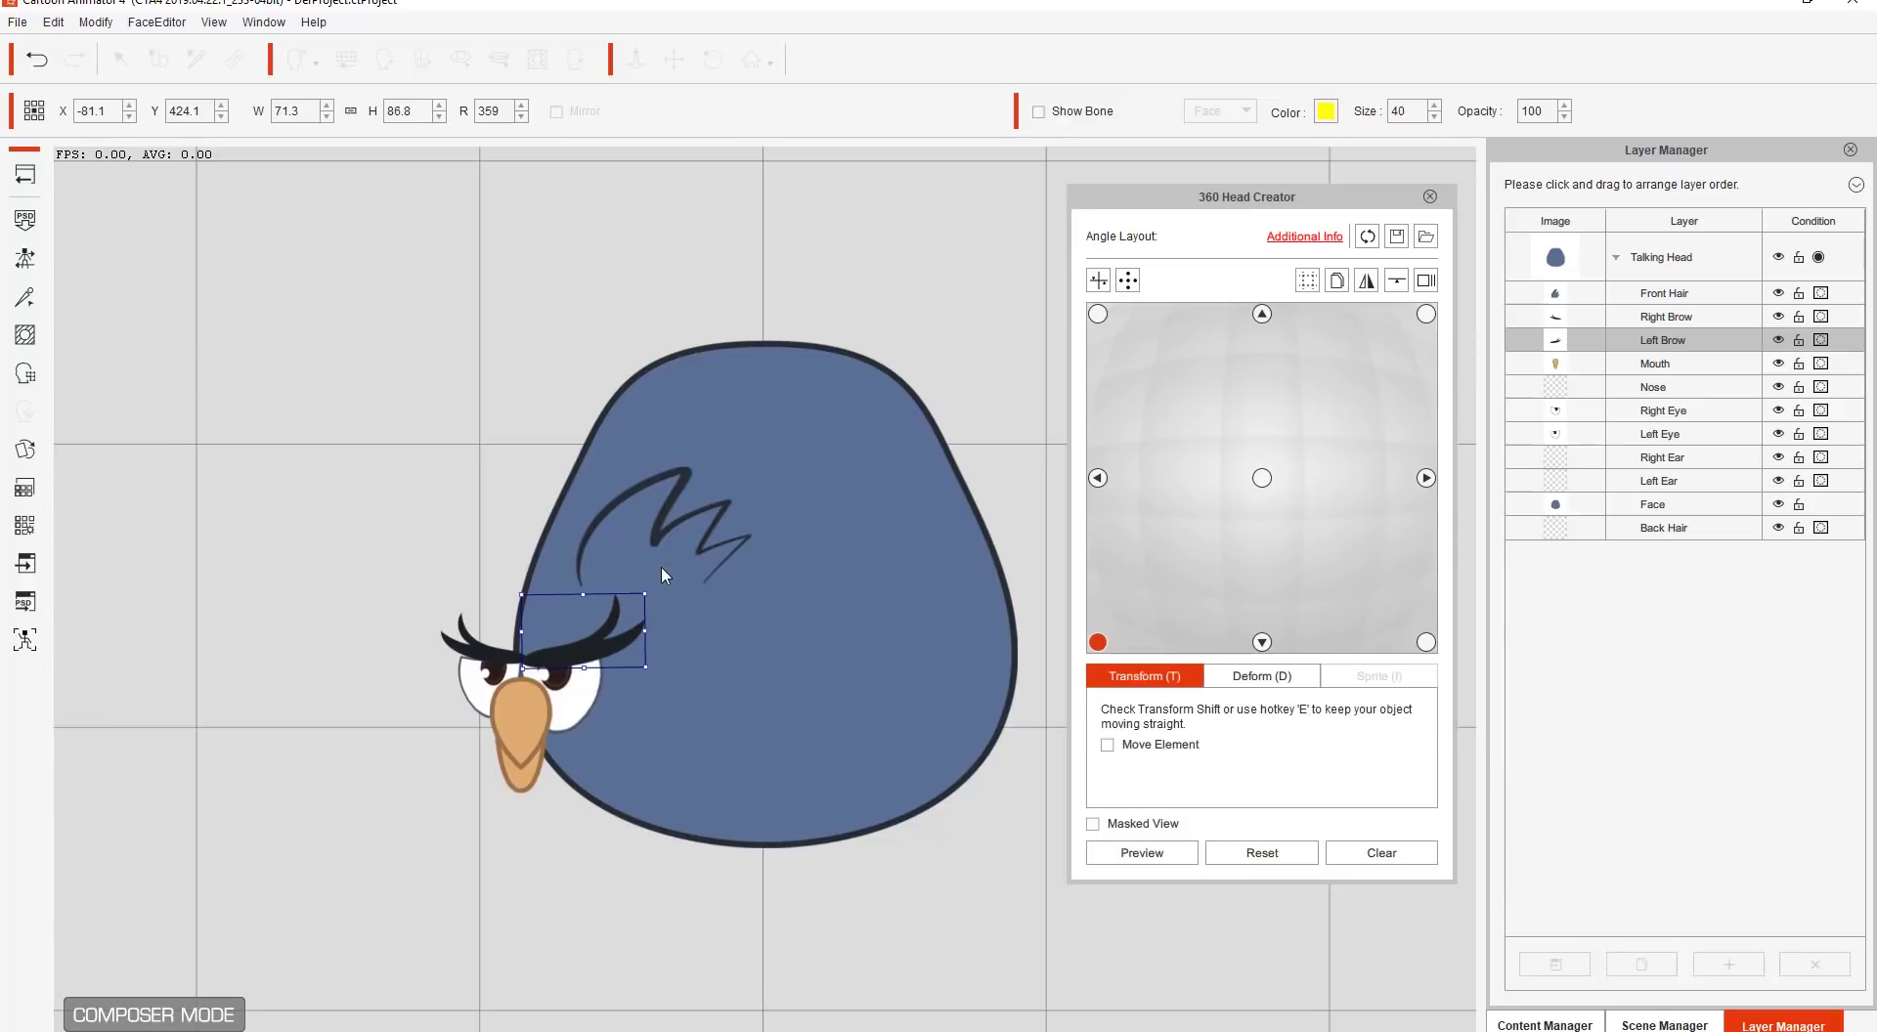
Step: Scale the Front Hair to about W 145.5, H 93.1 at about X -57.5, Y 451.3, and preview the head turn
click(660, 530)
drag(660, 529, 637, 530)
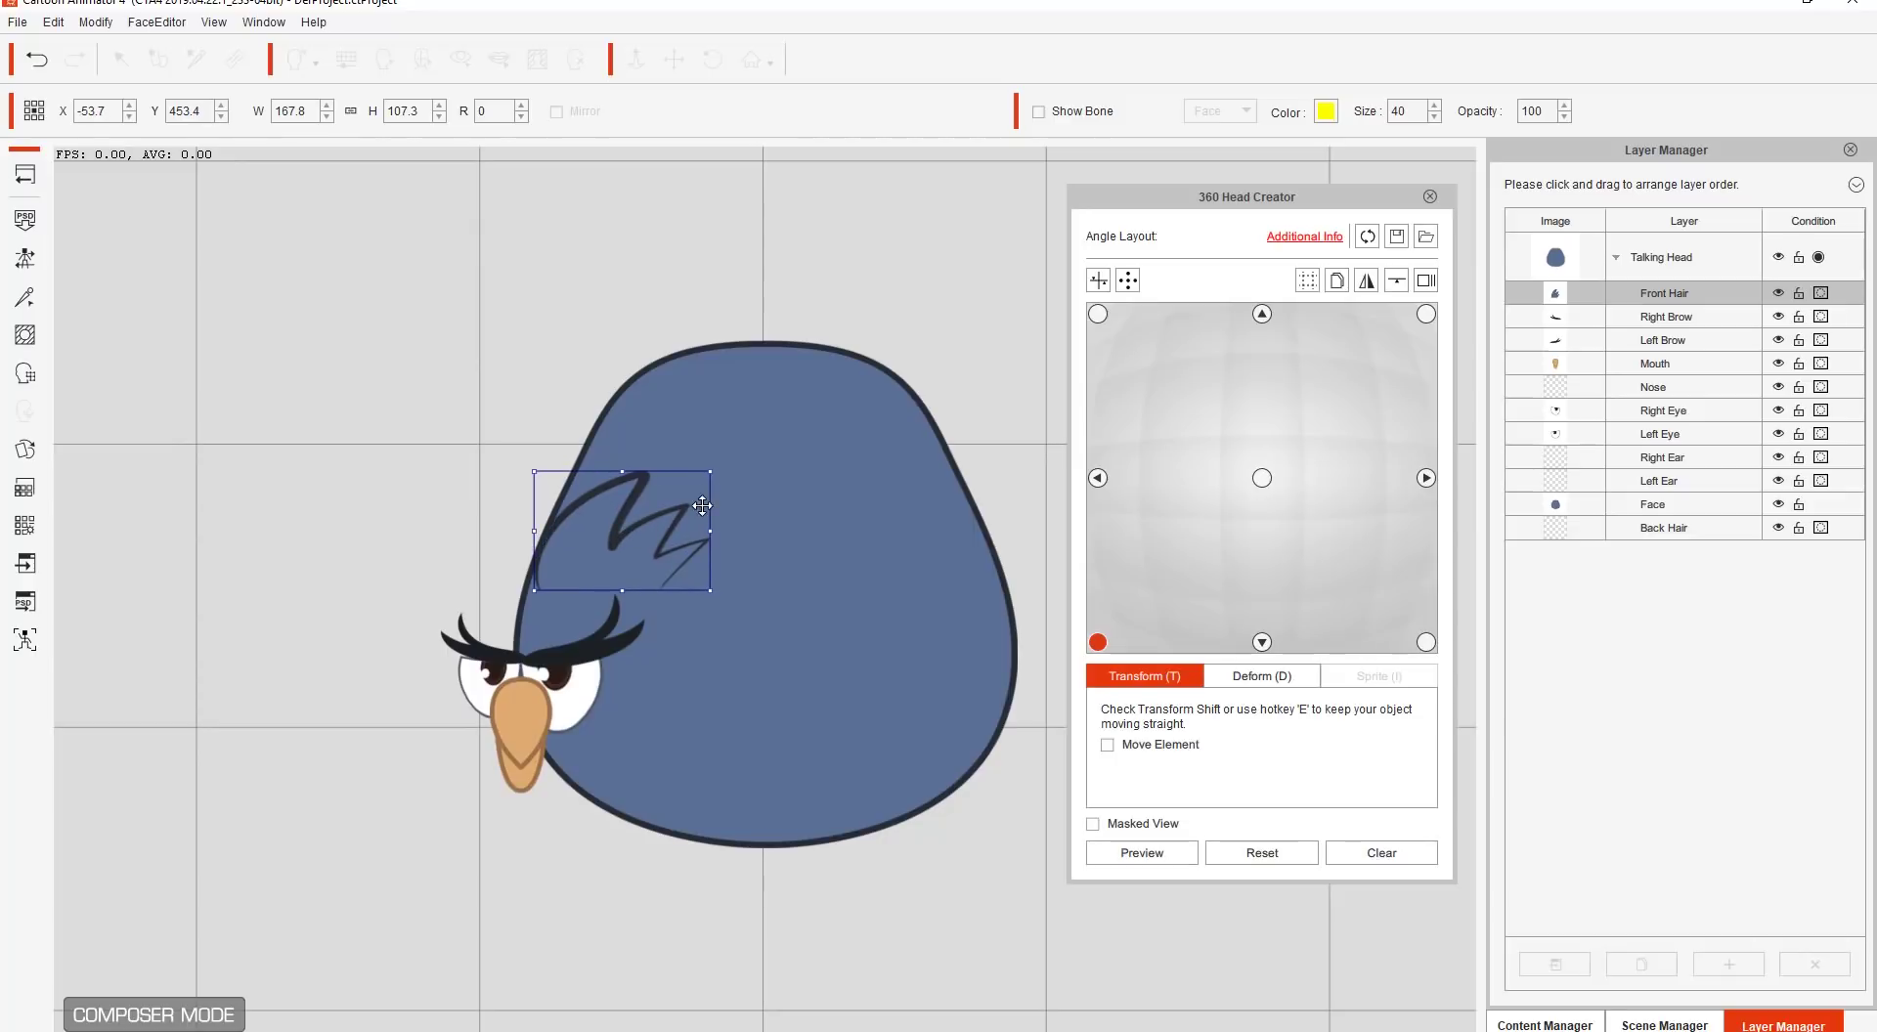
drag(710, 471, 637, 546)
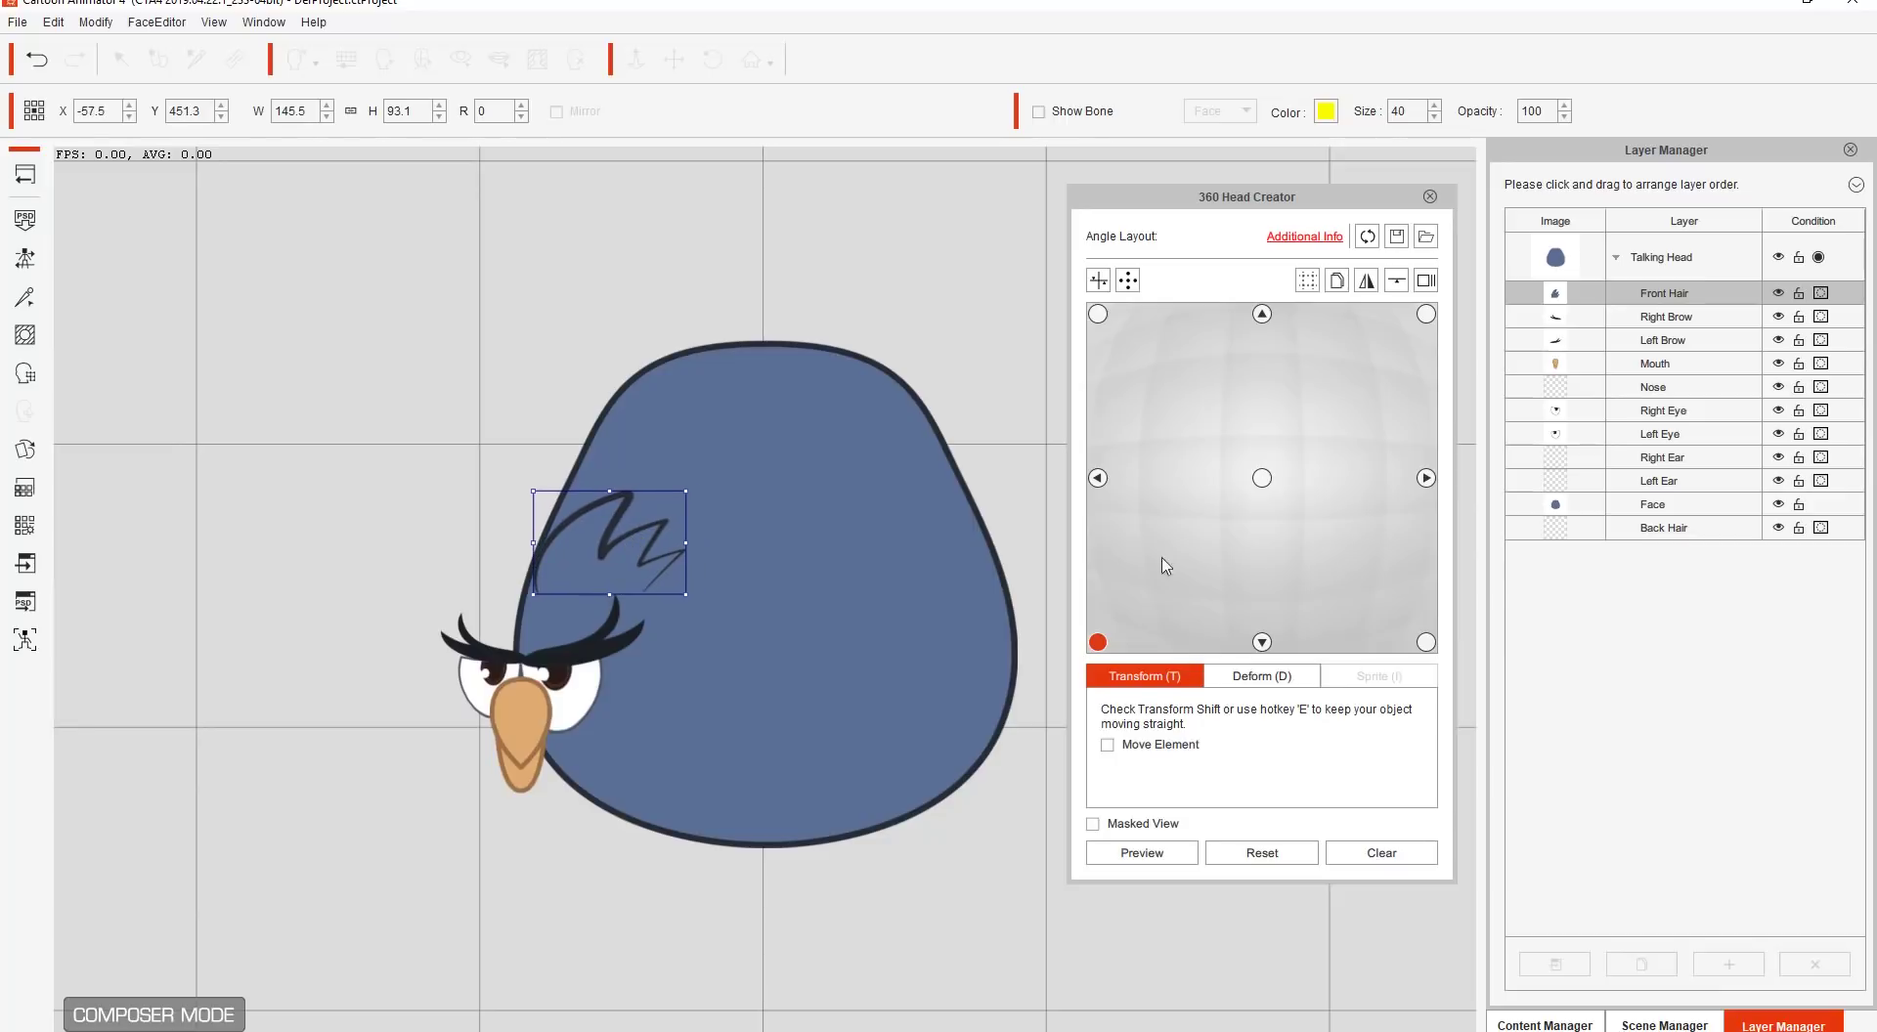
click(1142, 853)
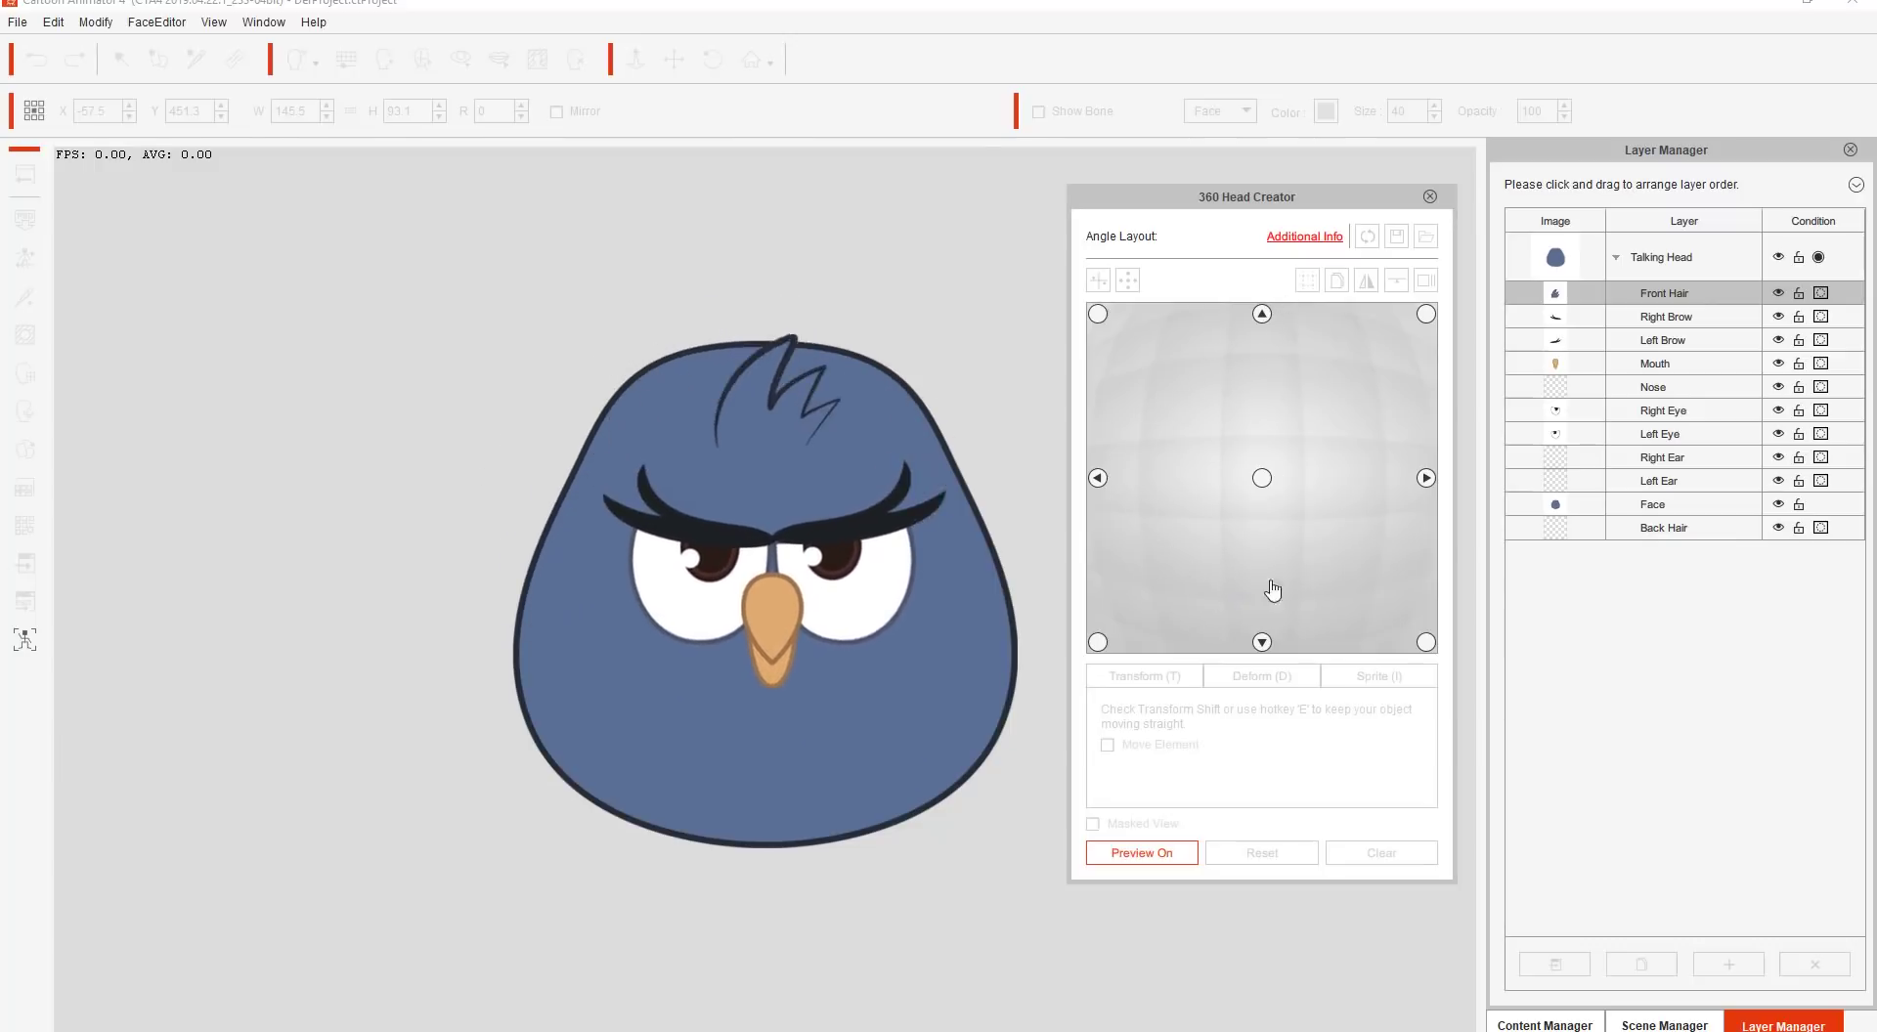
click(1129, 854)
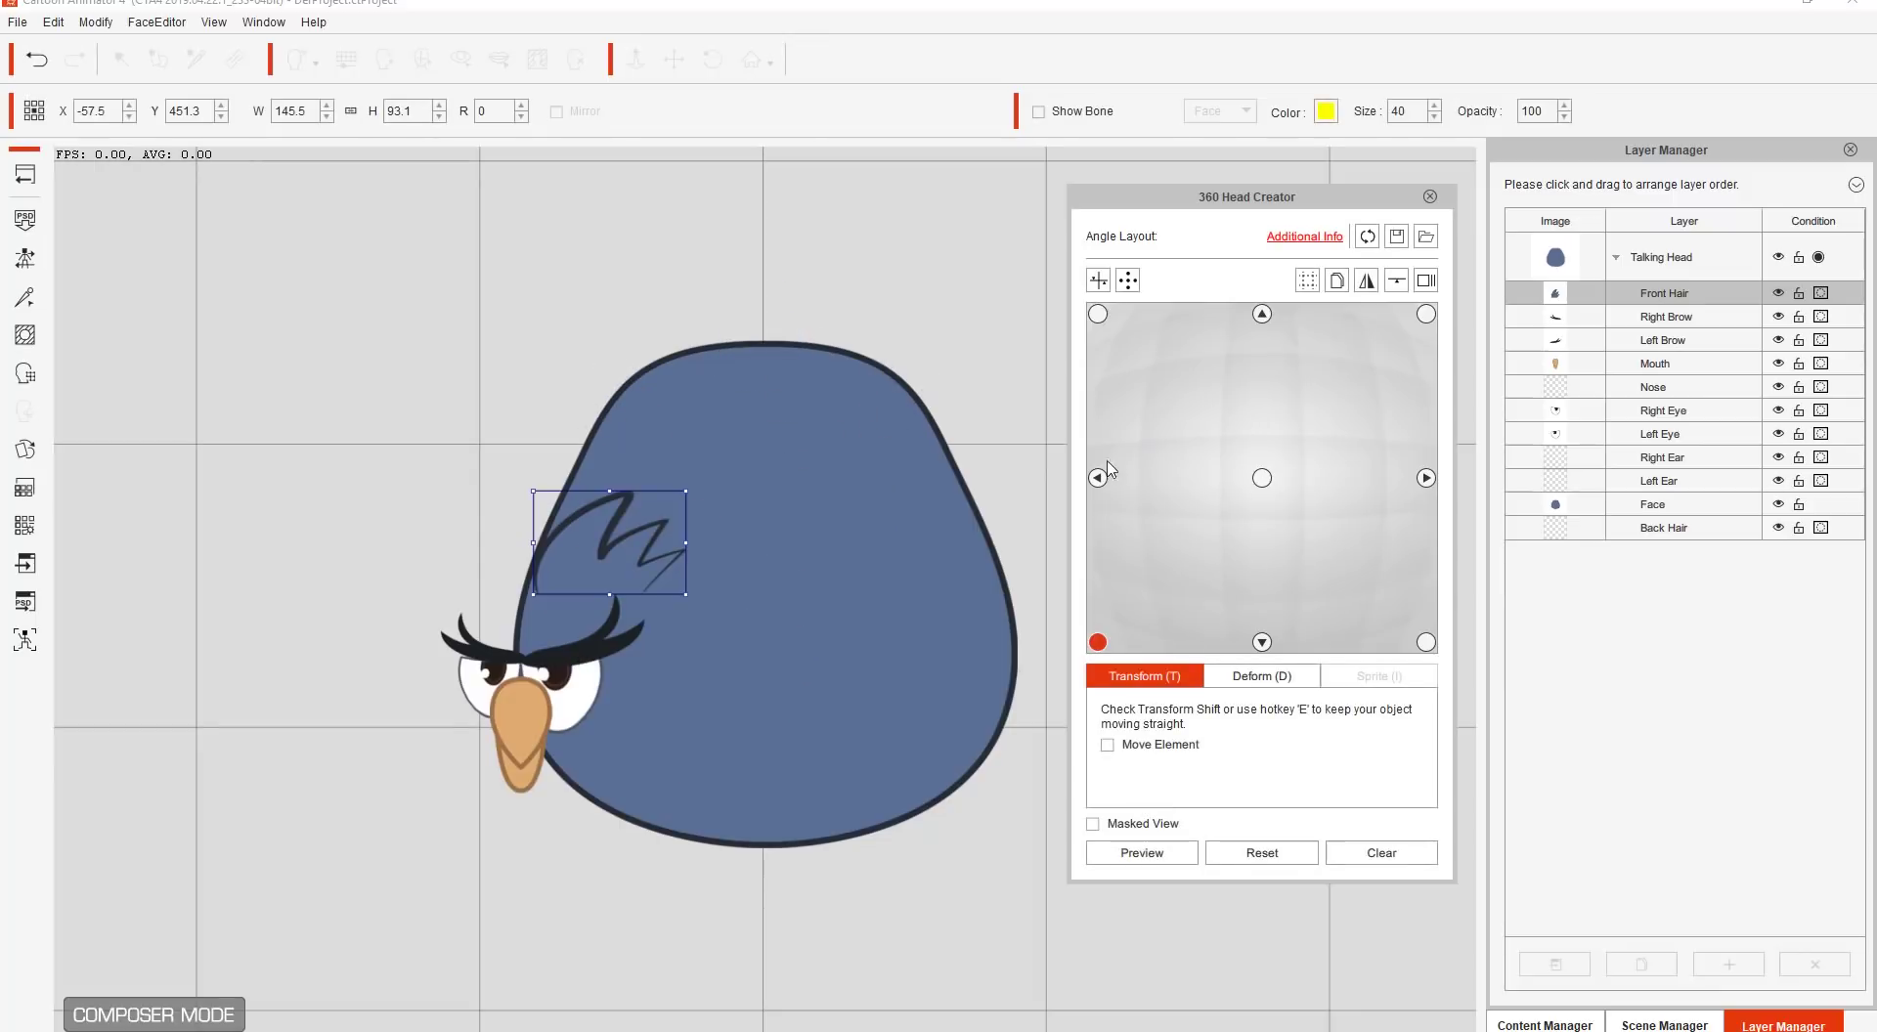
Step: Mirror all elements of the upper-left and left angles to the opposite side, including Transform, Deform and Sprite
click(1098, 314)
click(1370, 279)
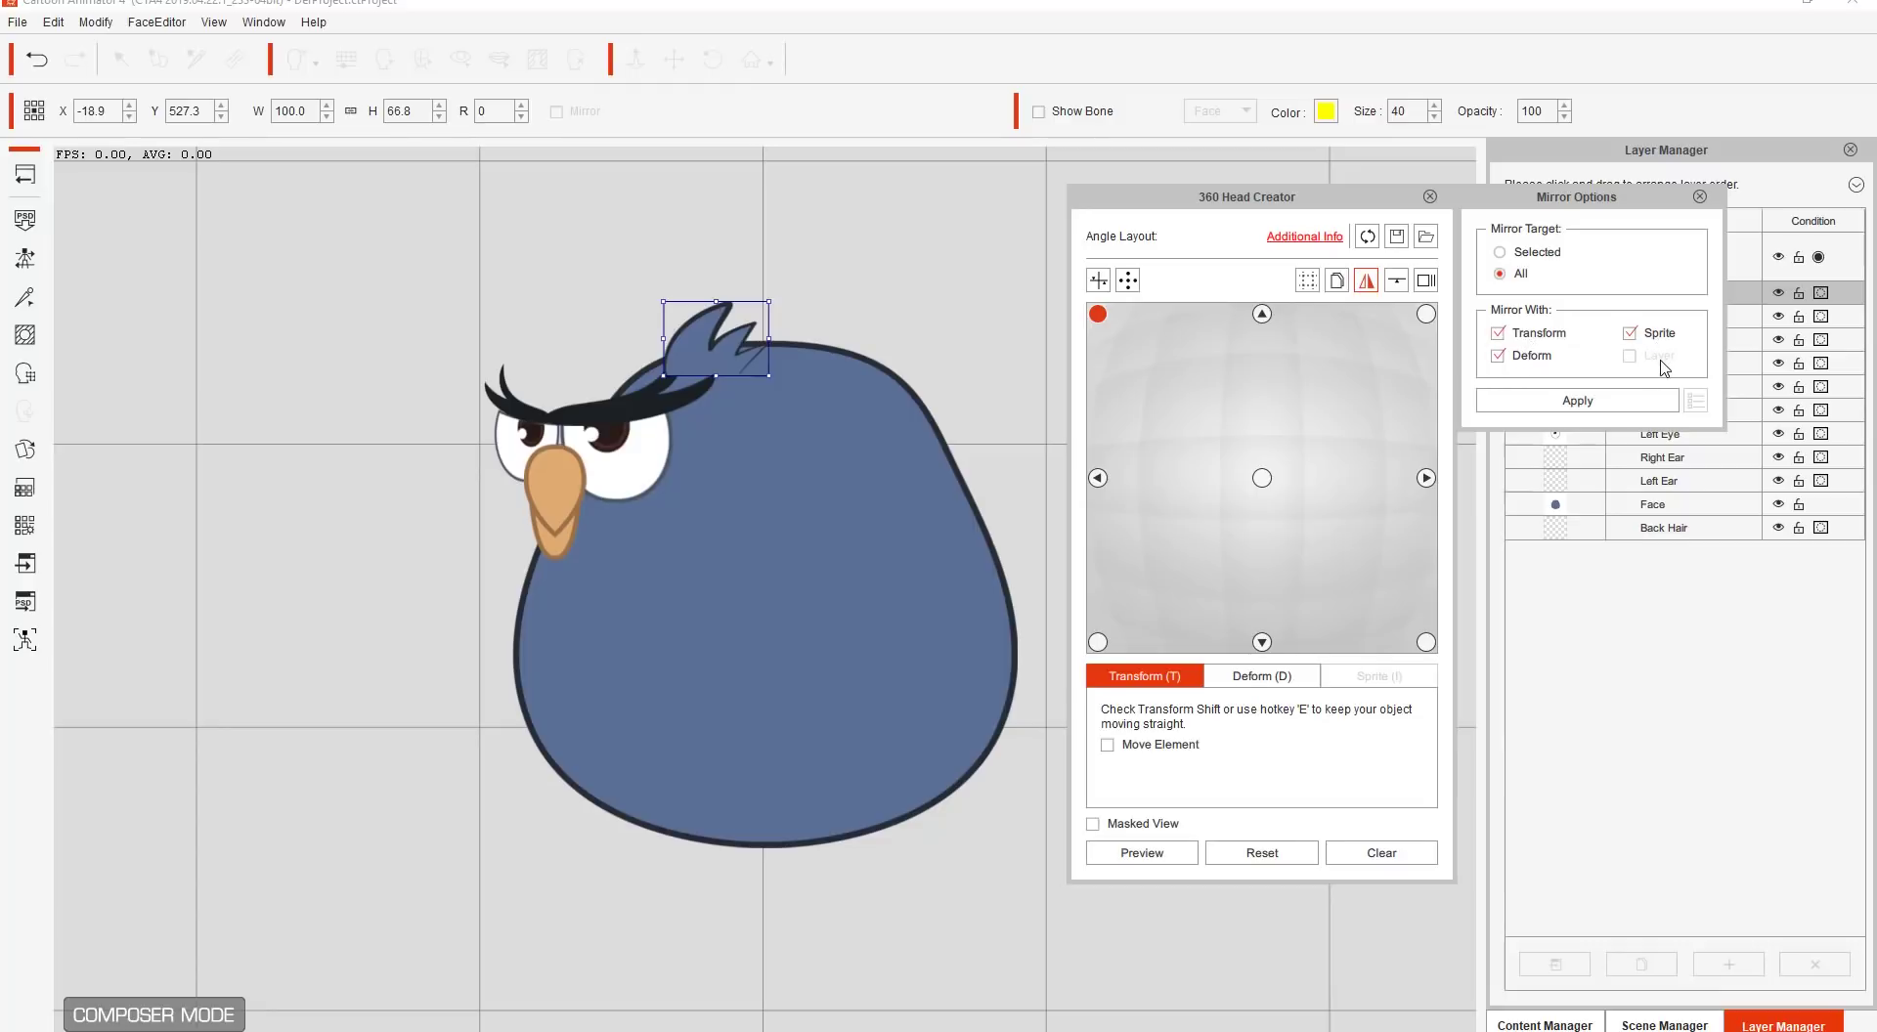
click(1577, 405)
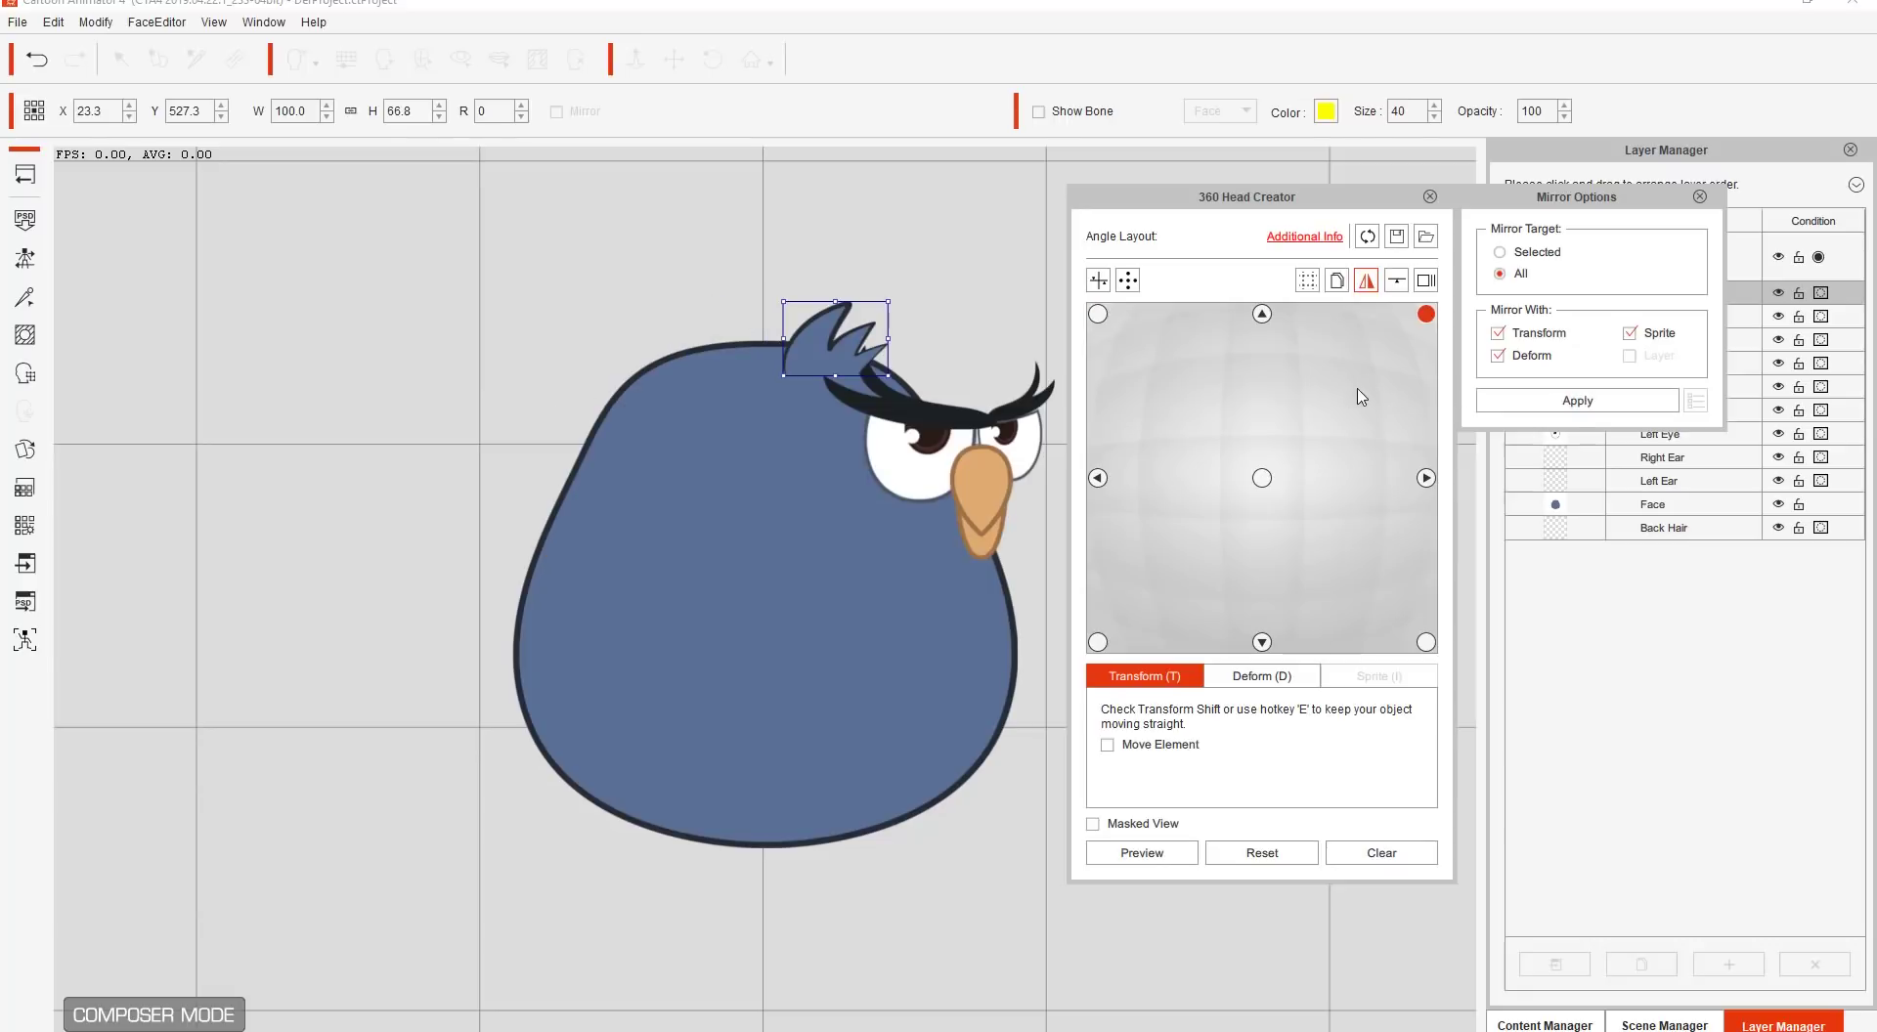
click(1098, 479)
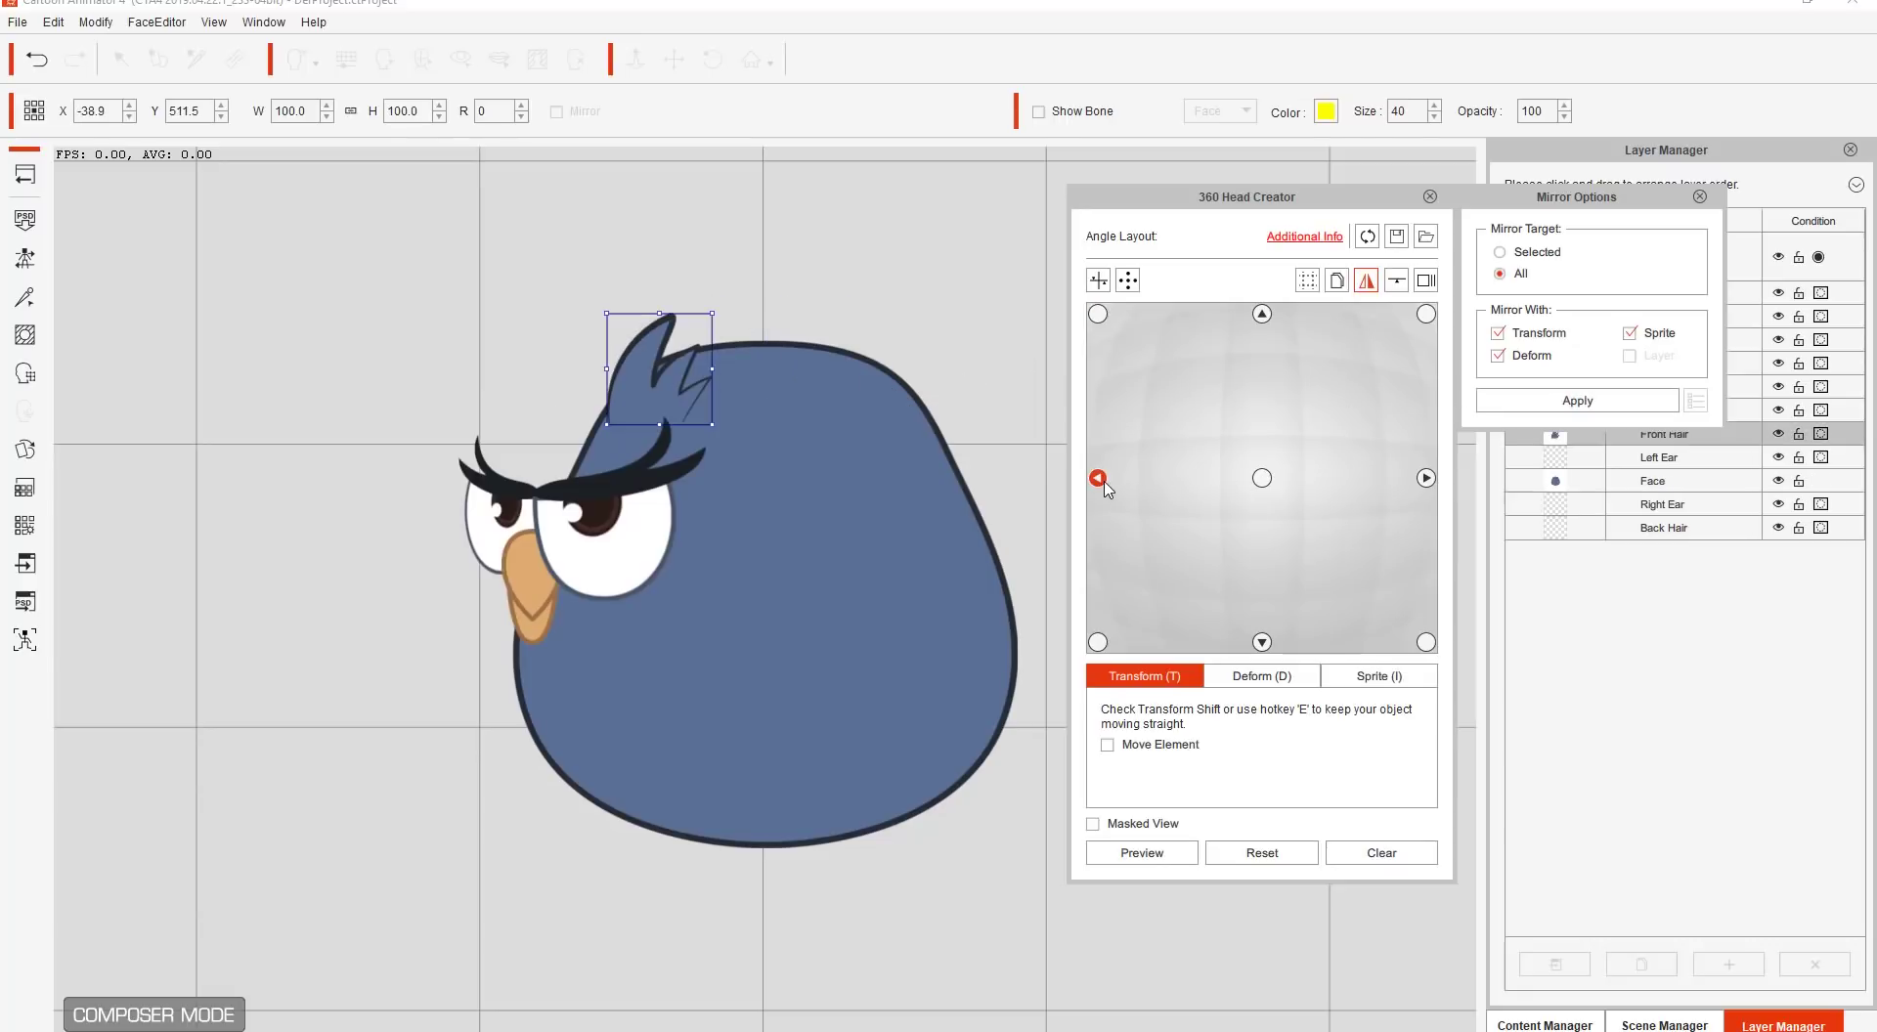
click(1590, 408)
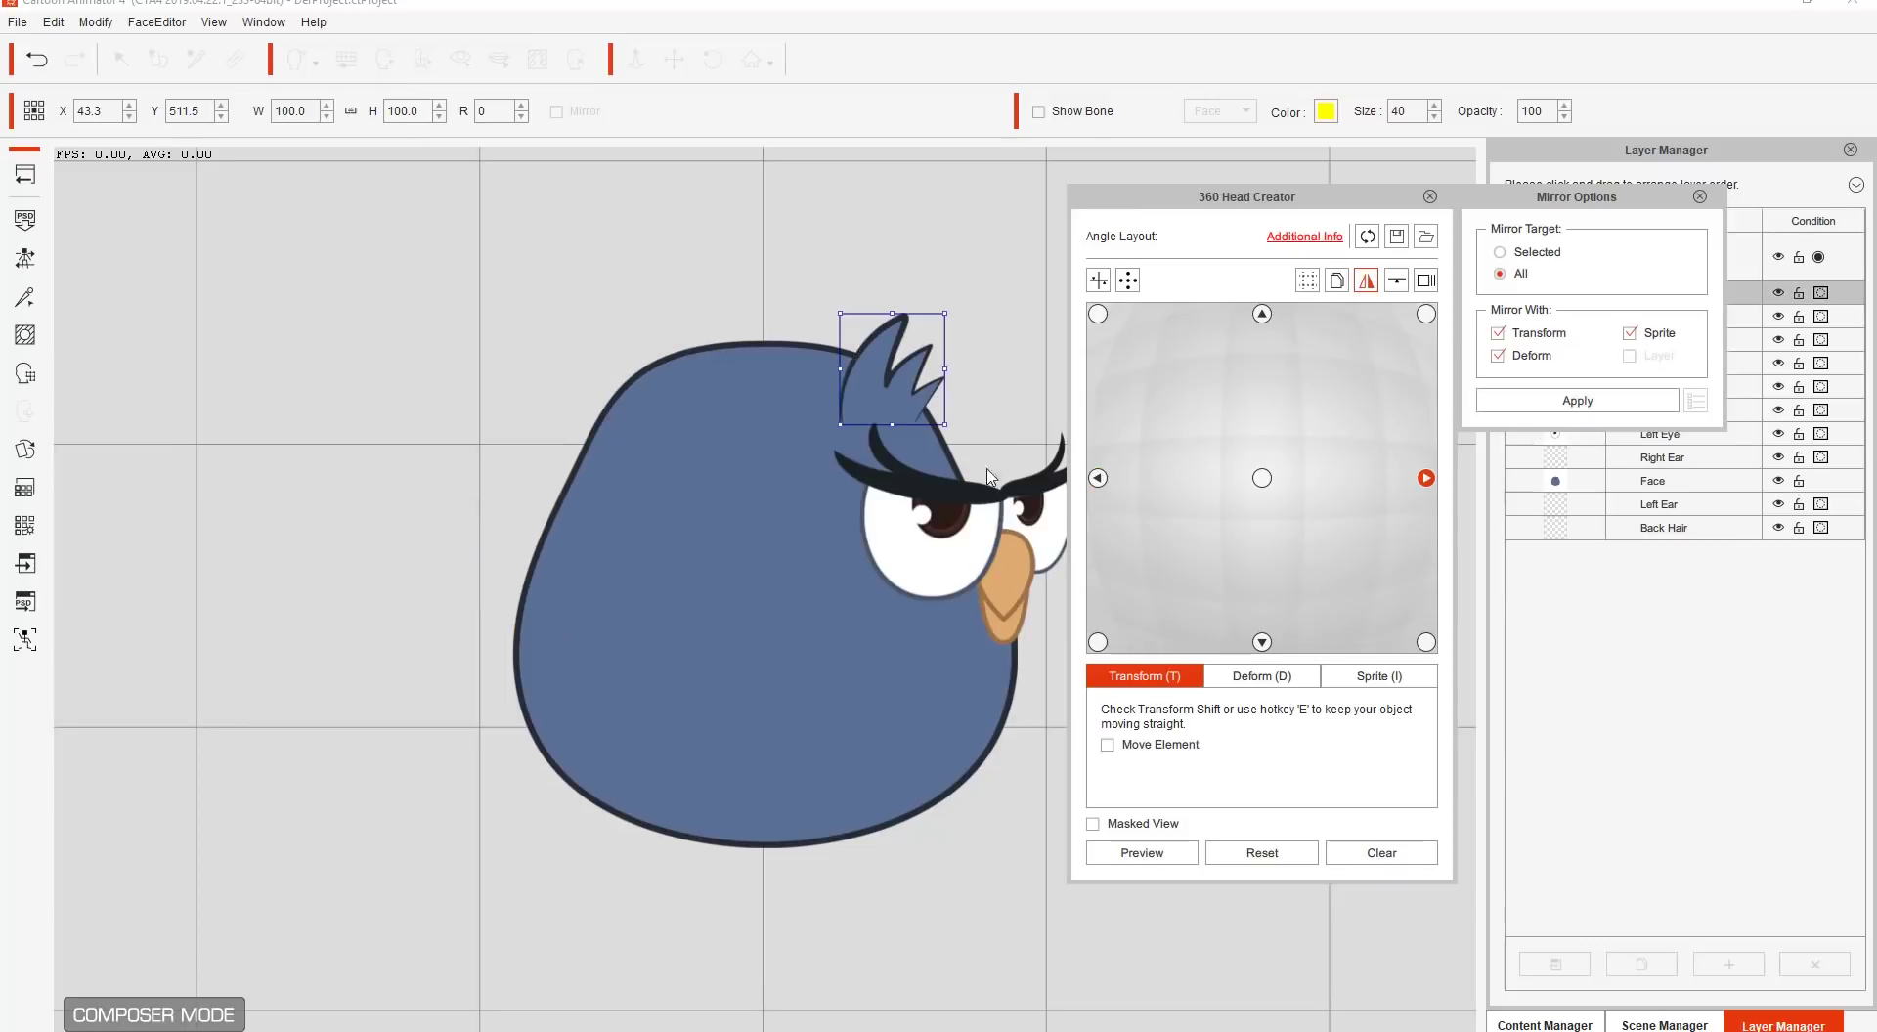
Step: Return to the lower-left angle and enlarge the Left Eye to about W 77.9, H 94.1 at about X -69.8, Y 420.4
click(1098, 642)
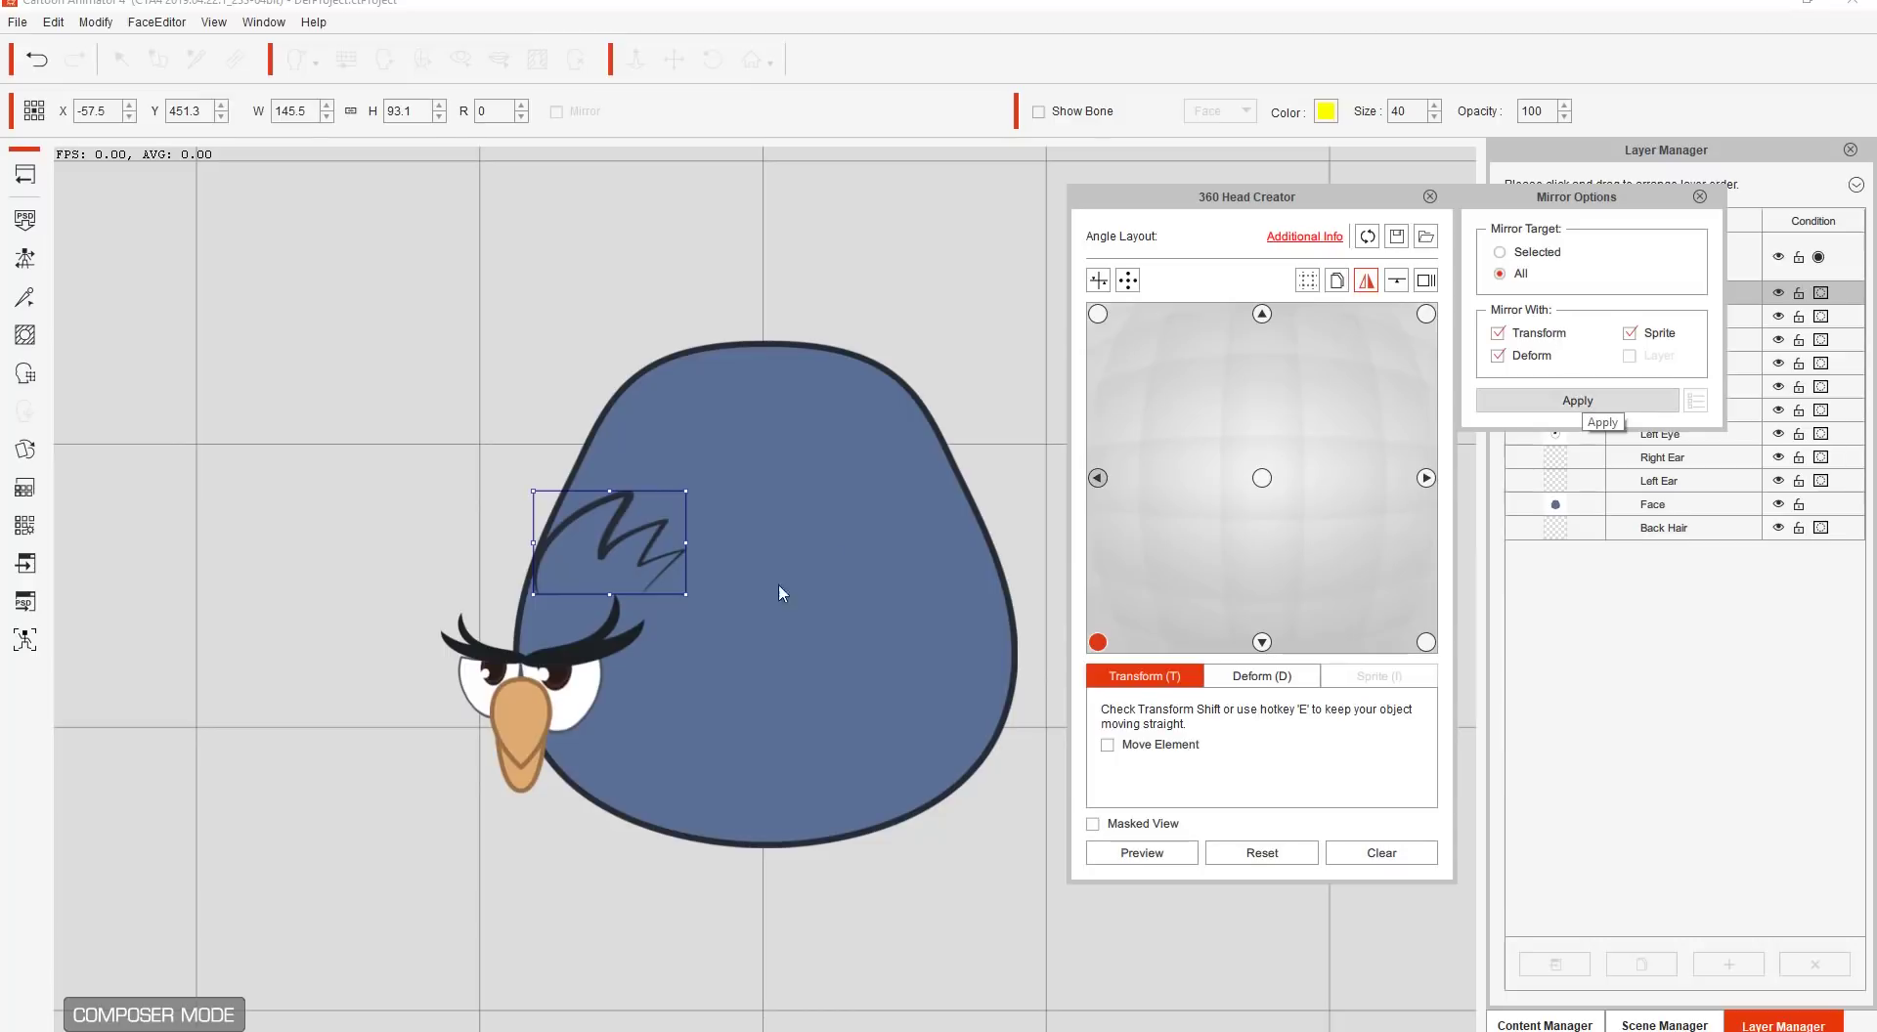
click(1700, 198)
click(580, 700)
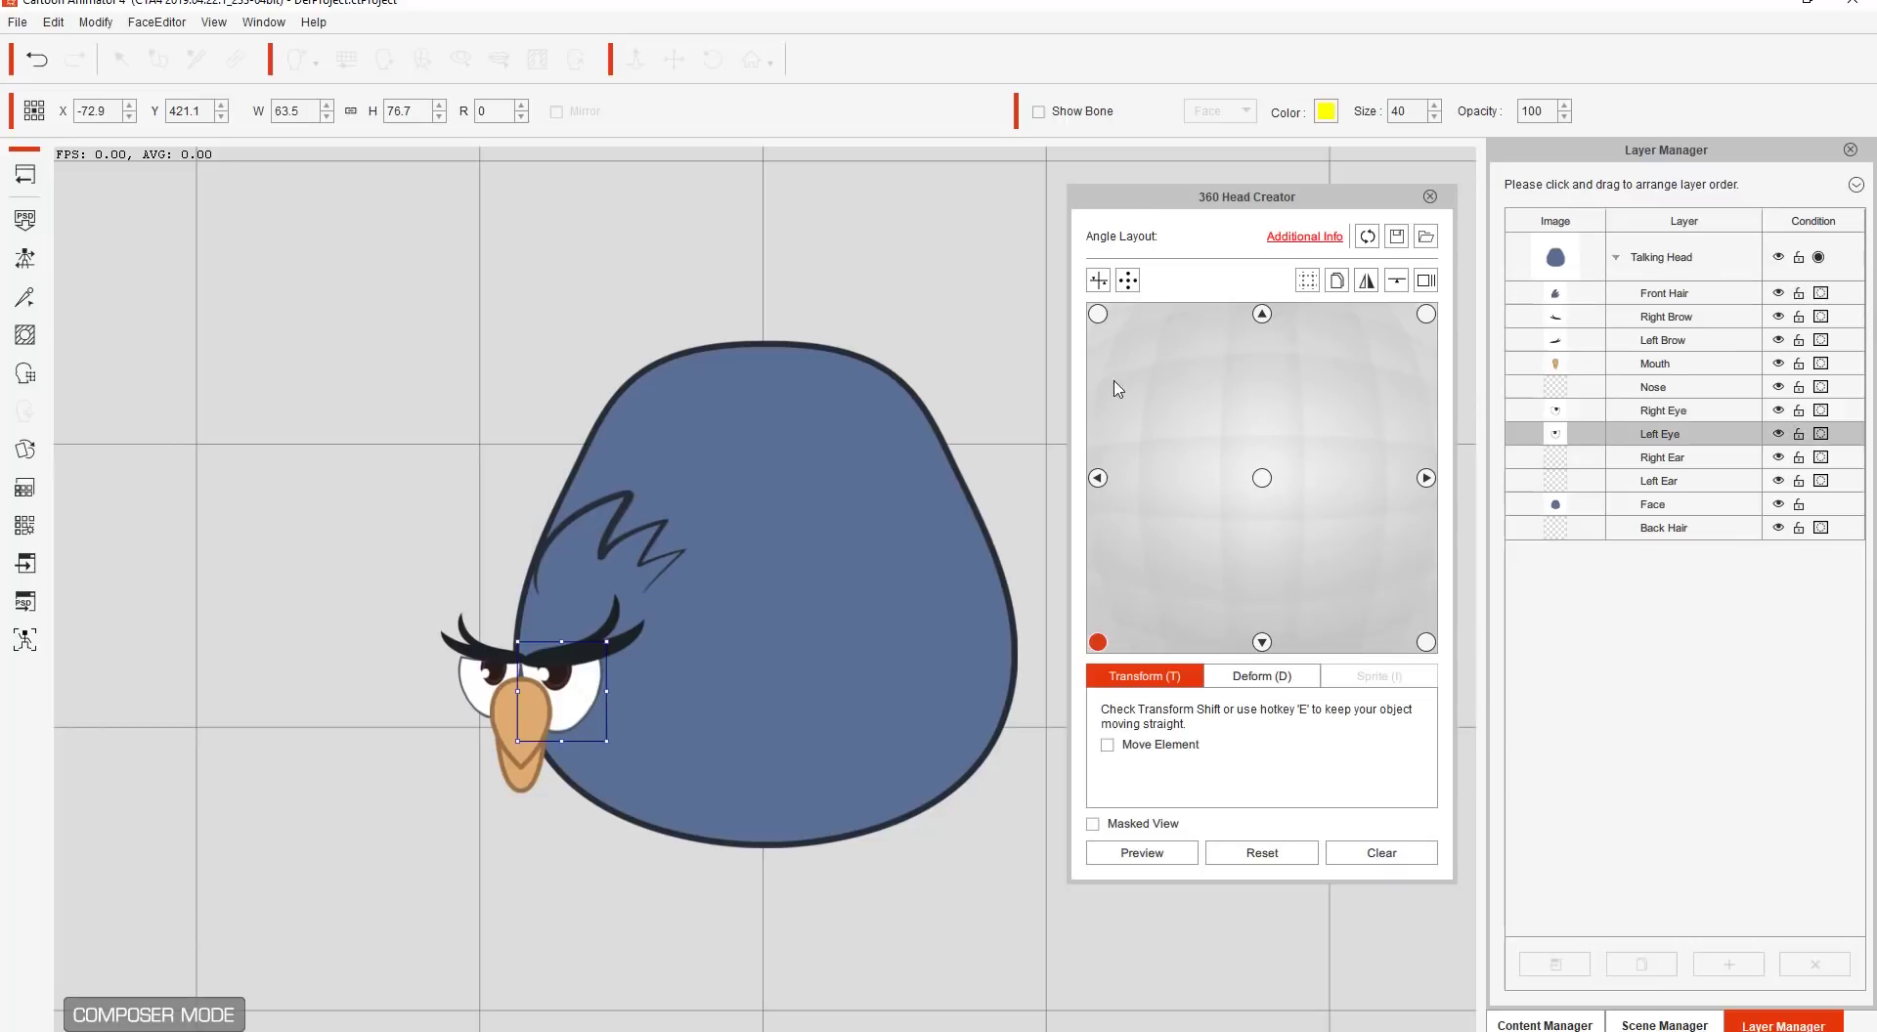
click(1105, 319)
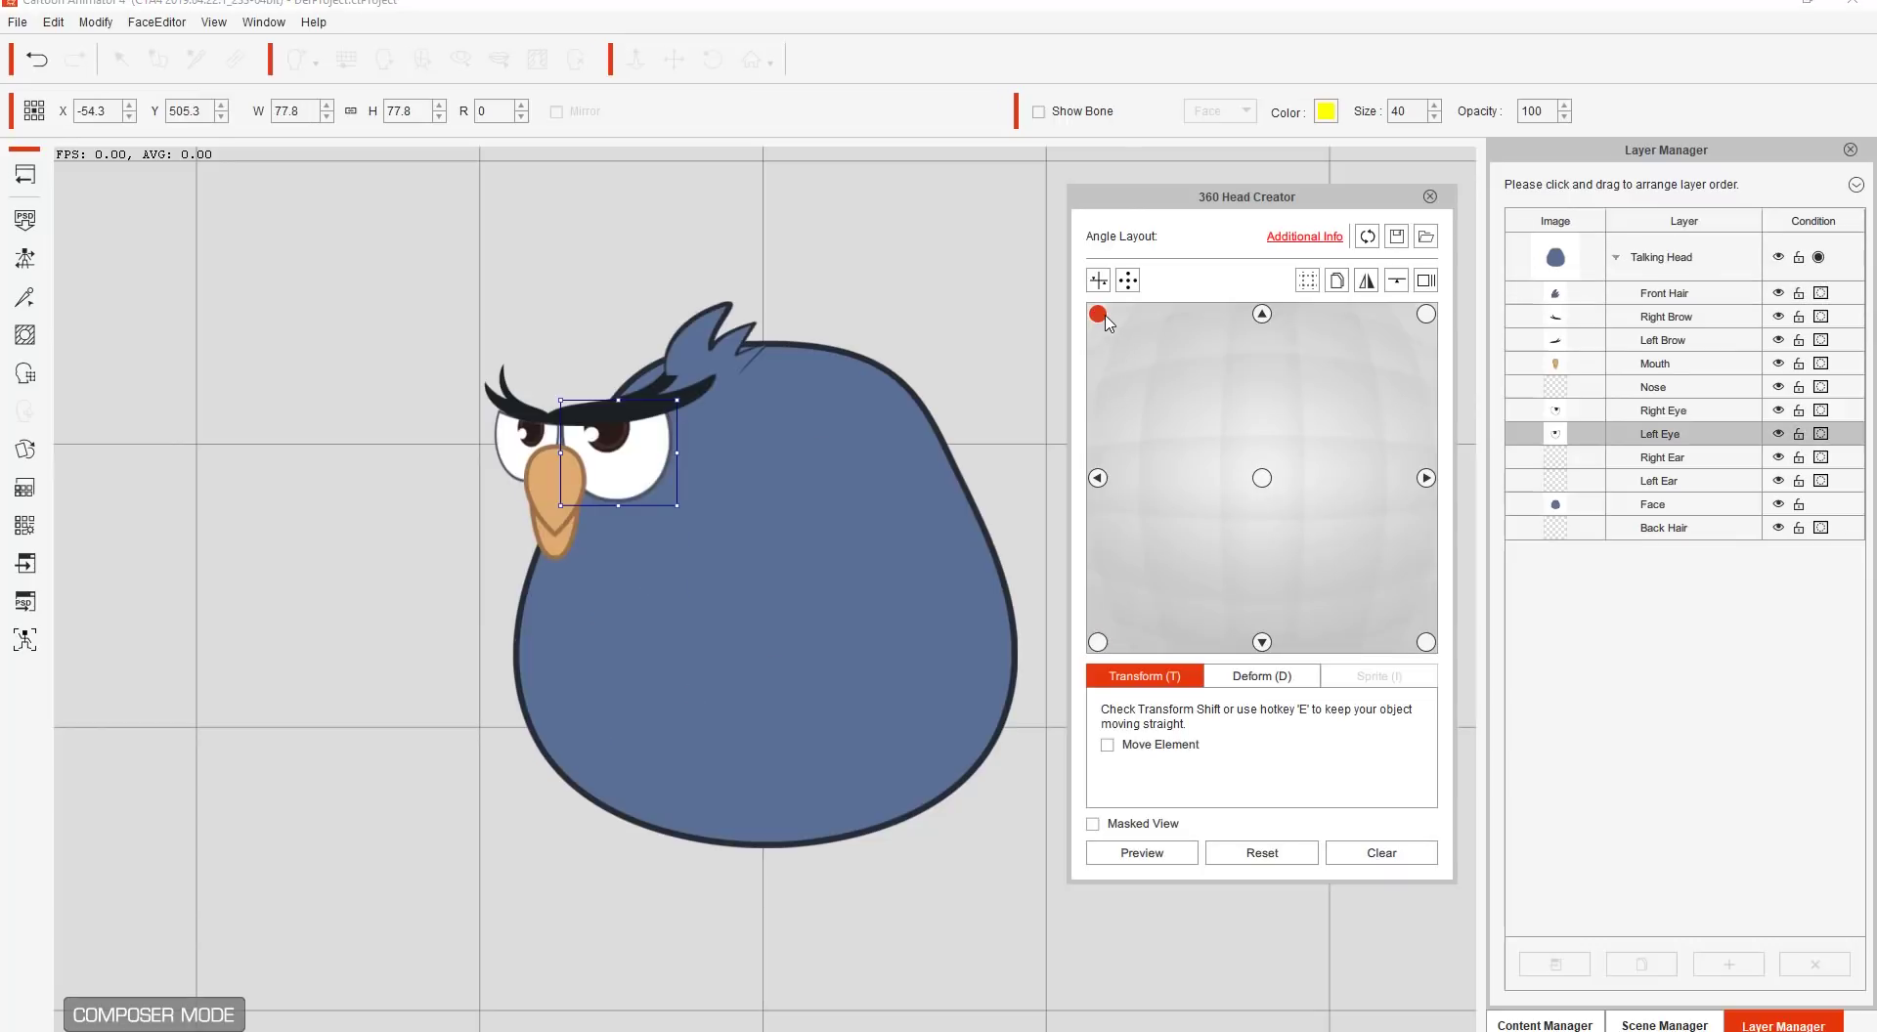
click(1098, 642)
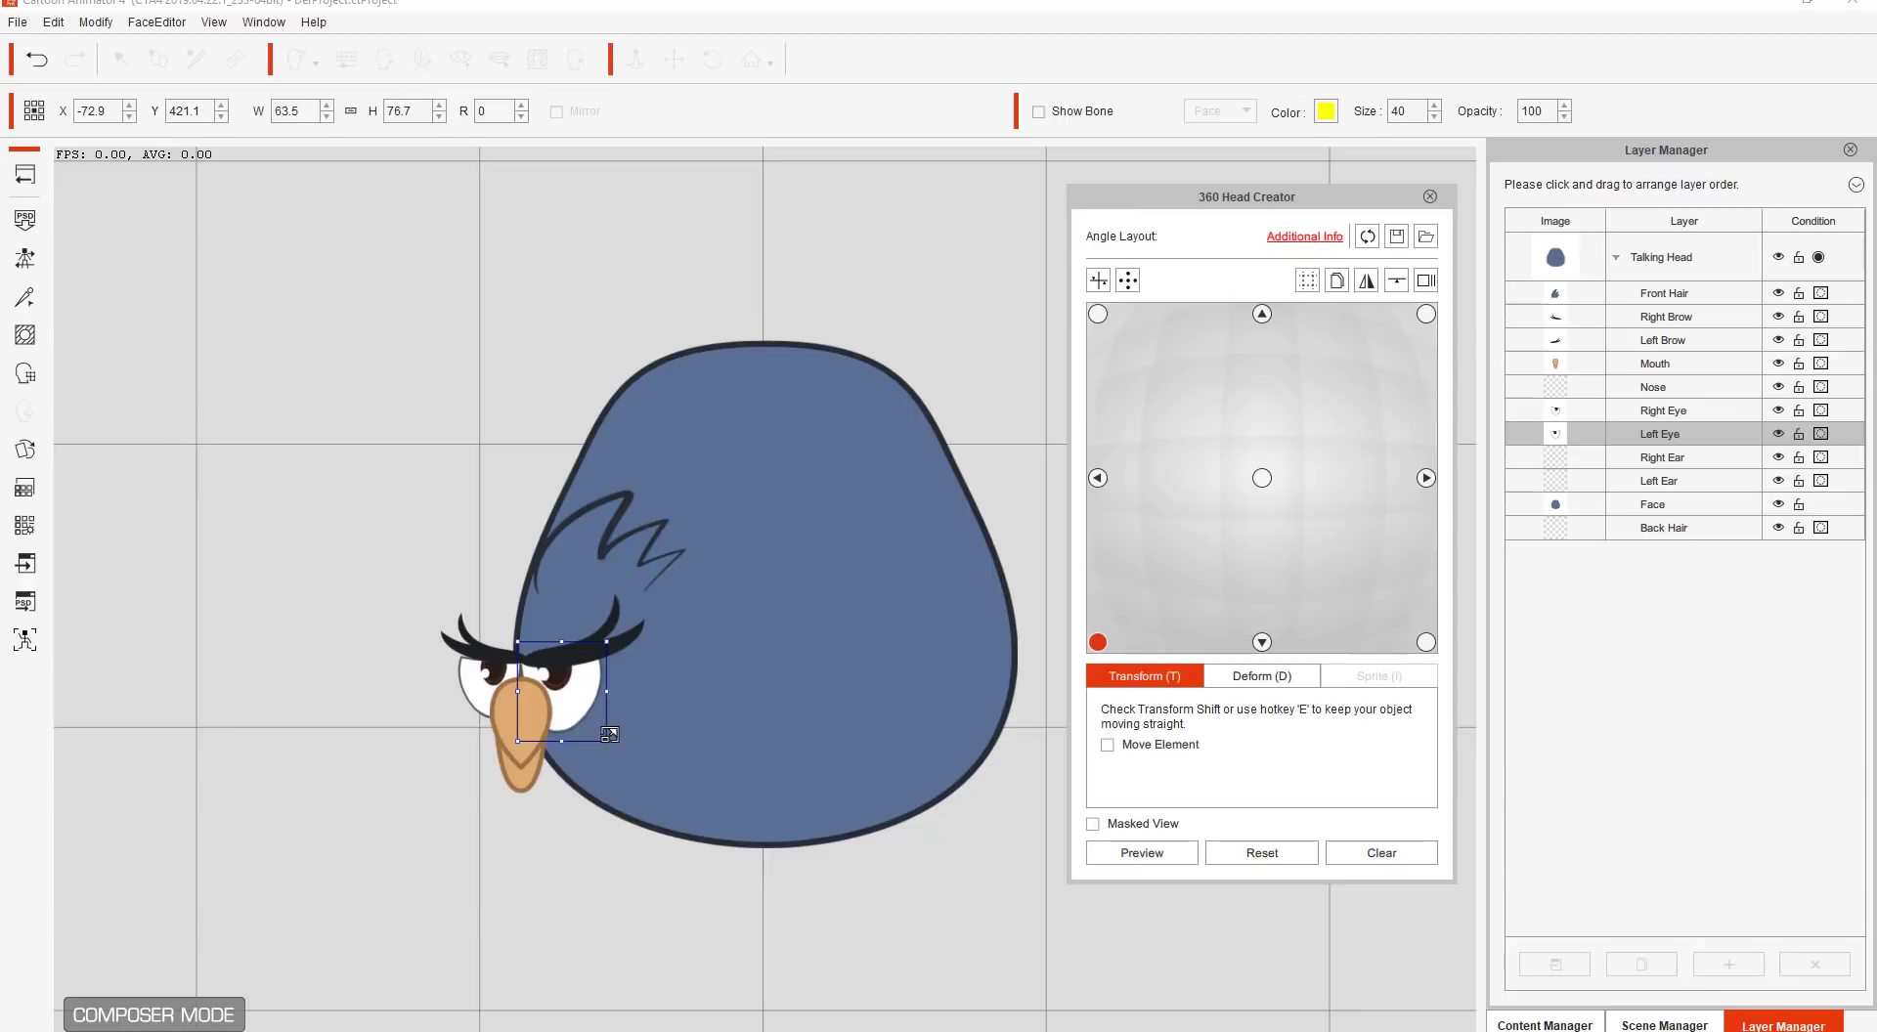
mouse_move(609, 737)
mouse_down()
mouse_move(653, 729)
mouse_move(601, 713)
mouse_up()
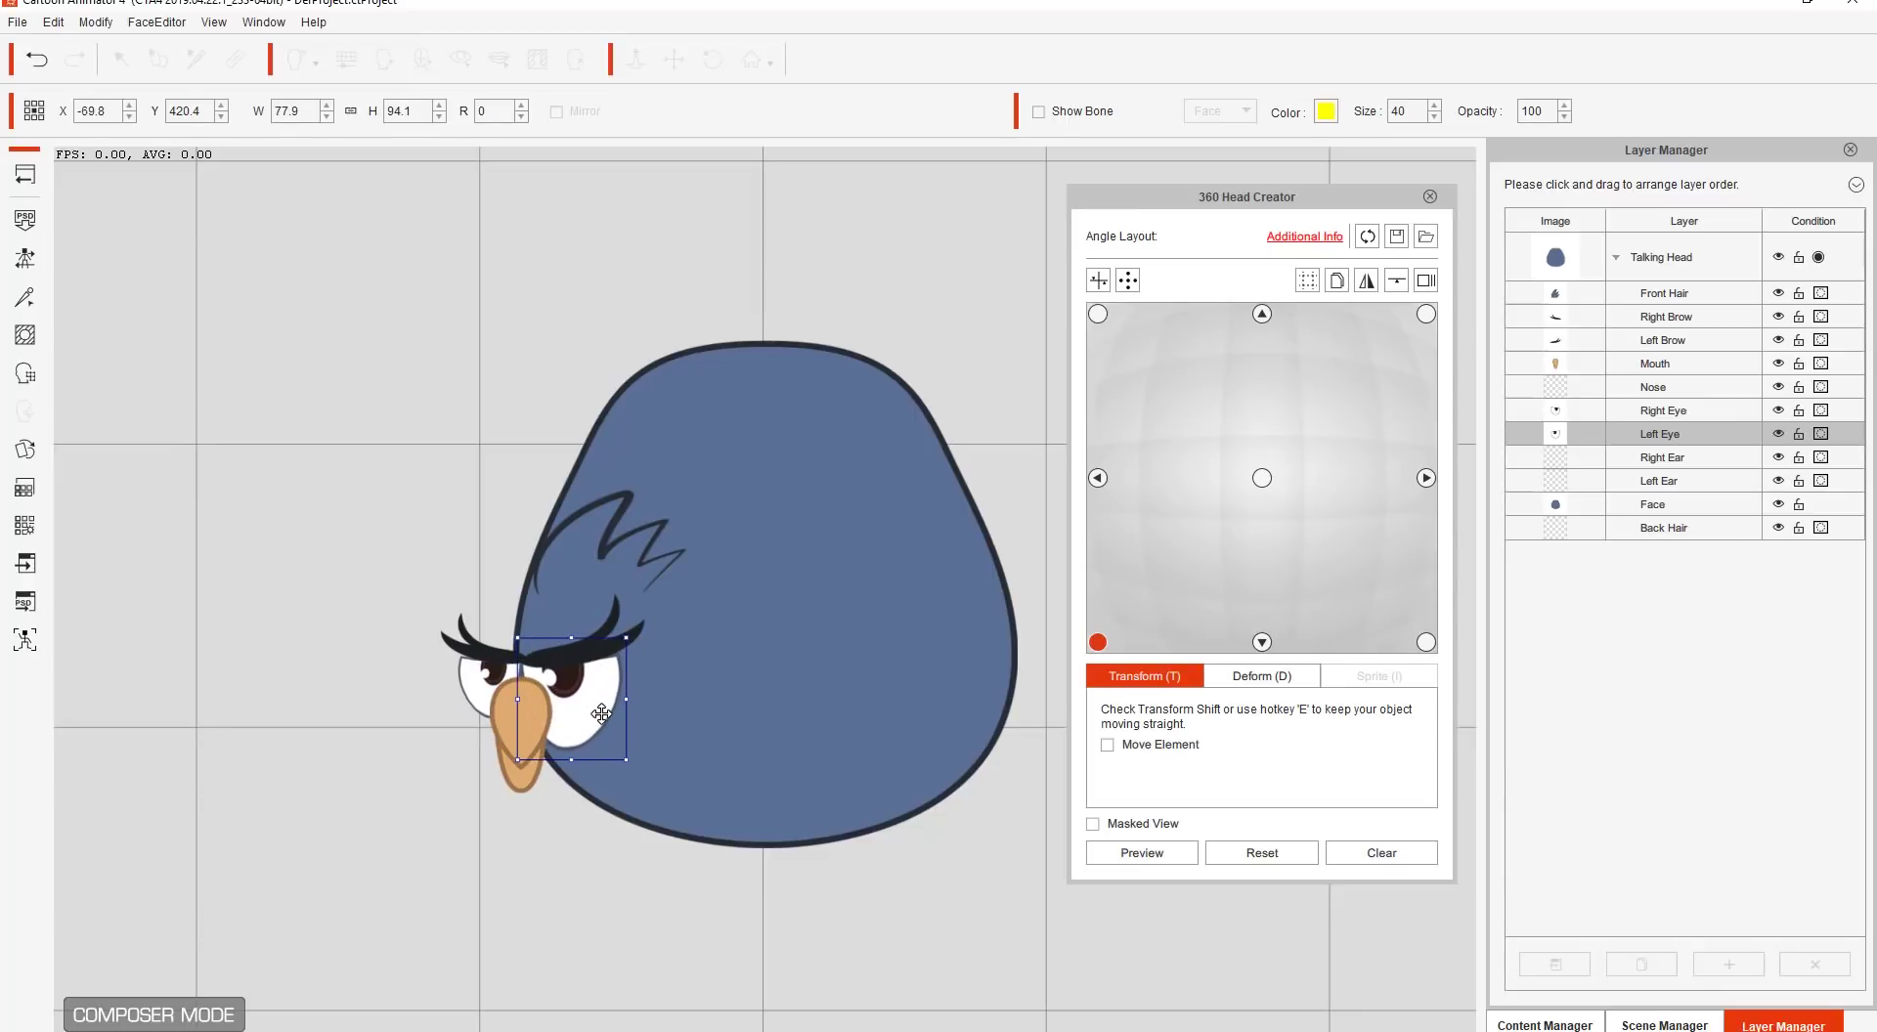
Step: Shrink the Mouth to about W 75.4, H 73.2 and nudge the Right Eye to about X -93.9, Y 420.2
click(516, 774)
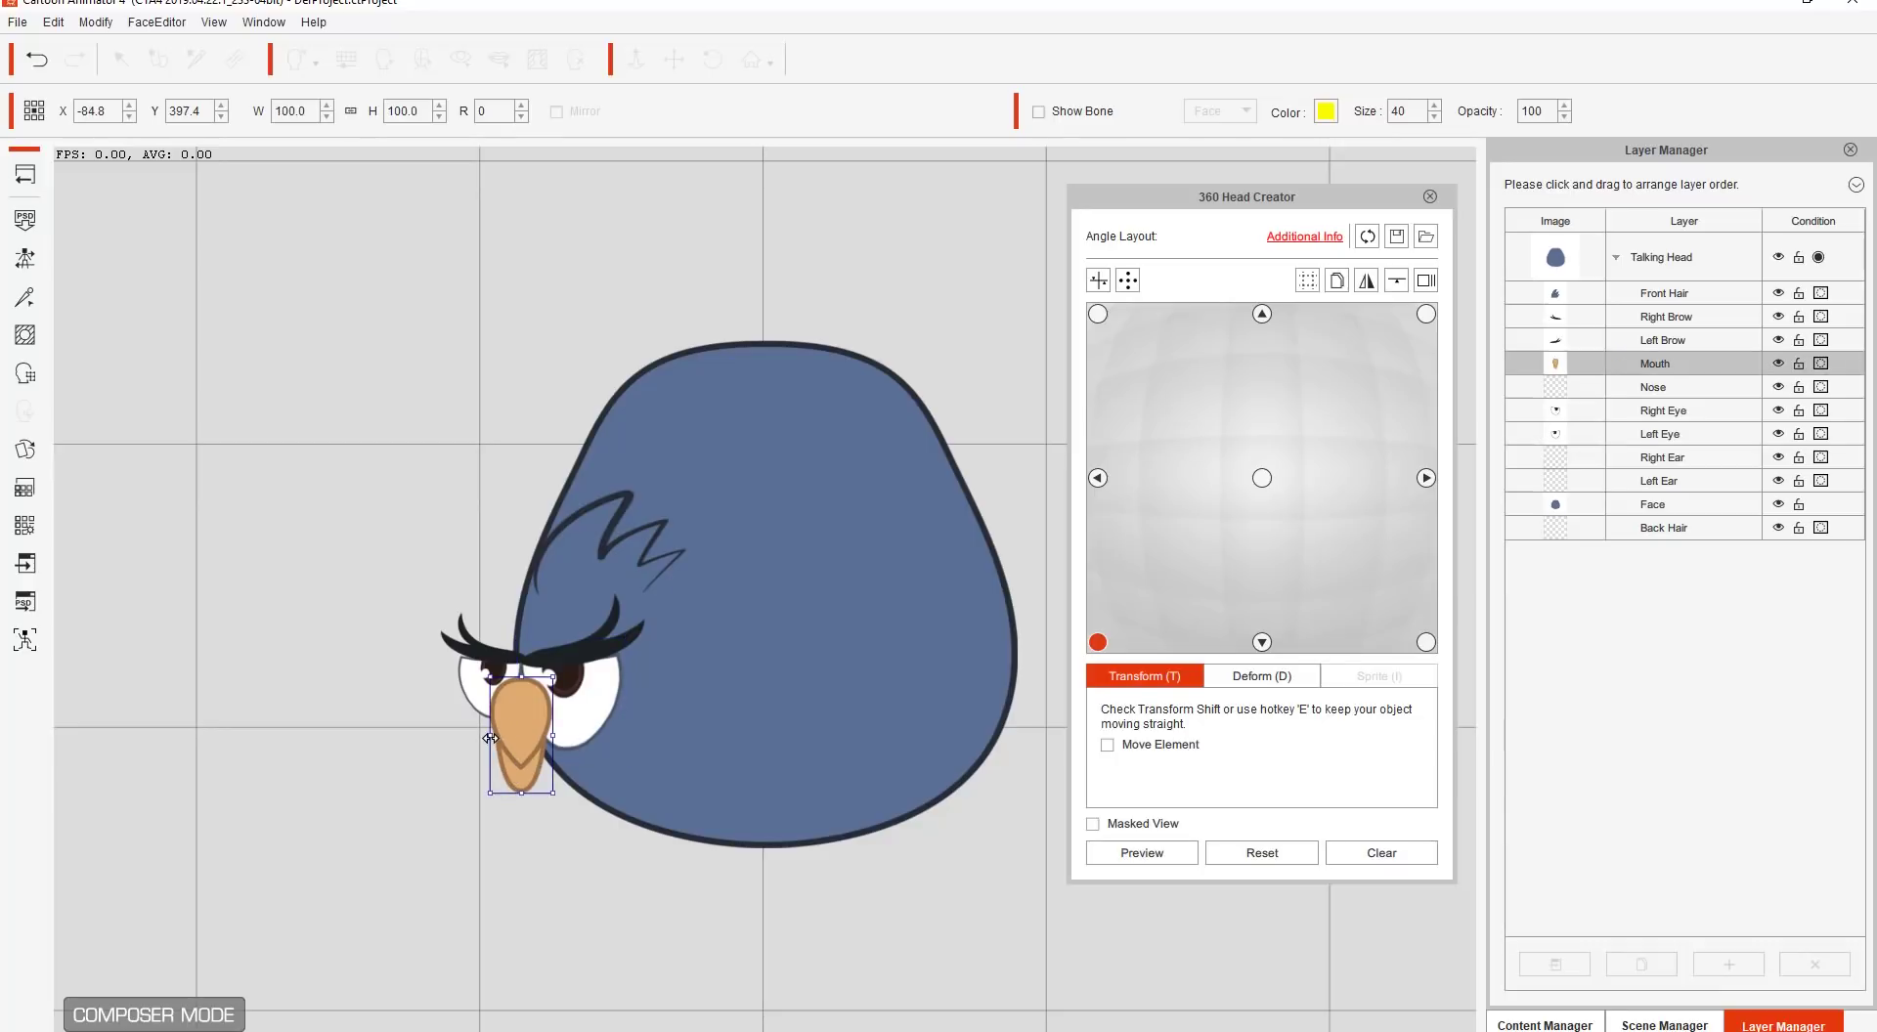
drag(491, 738, 486, 738)
drag(554, 682, 545, 699)
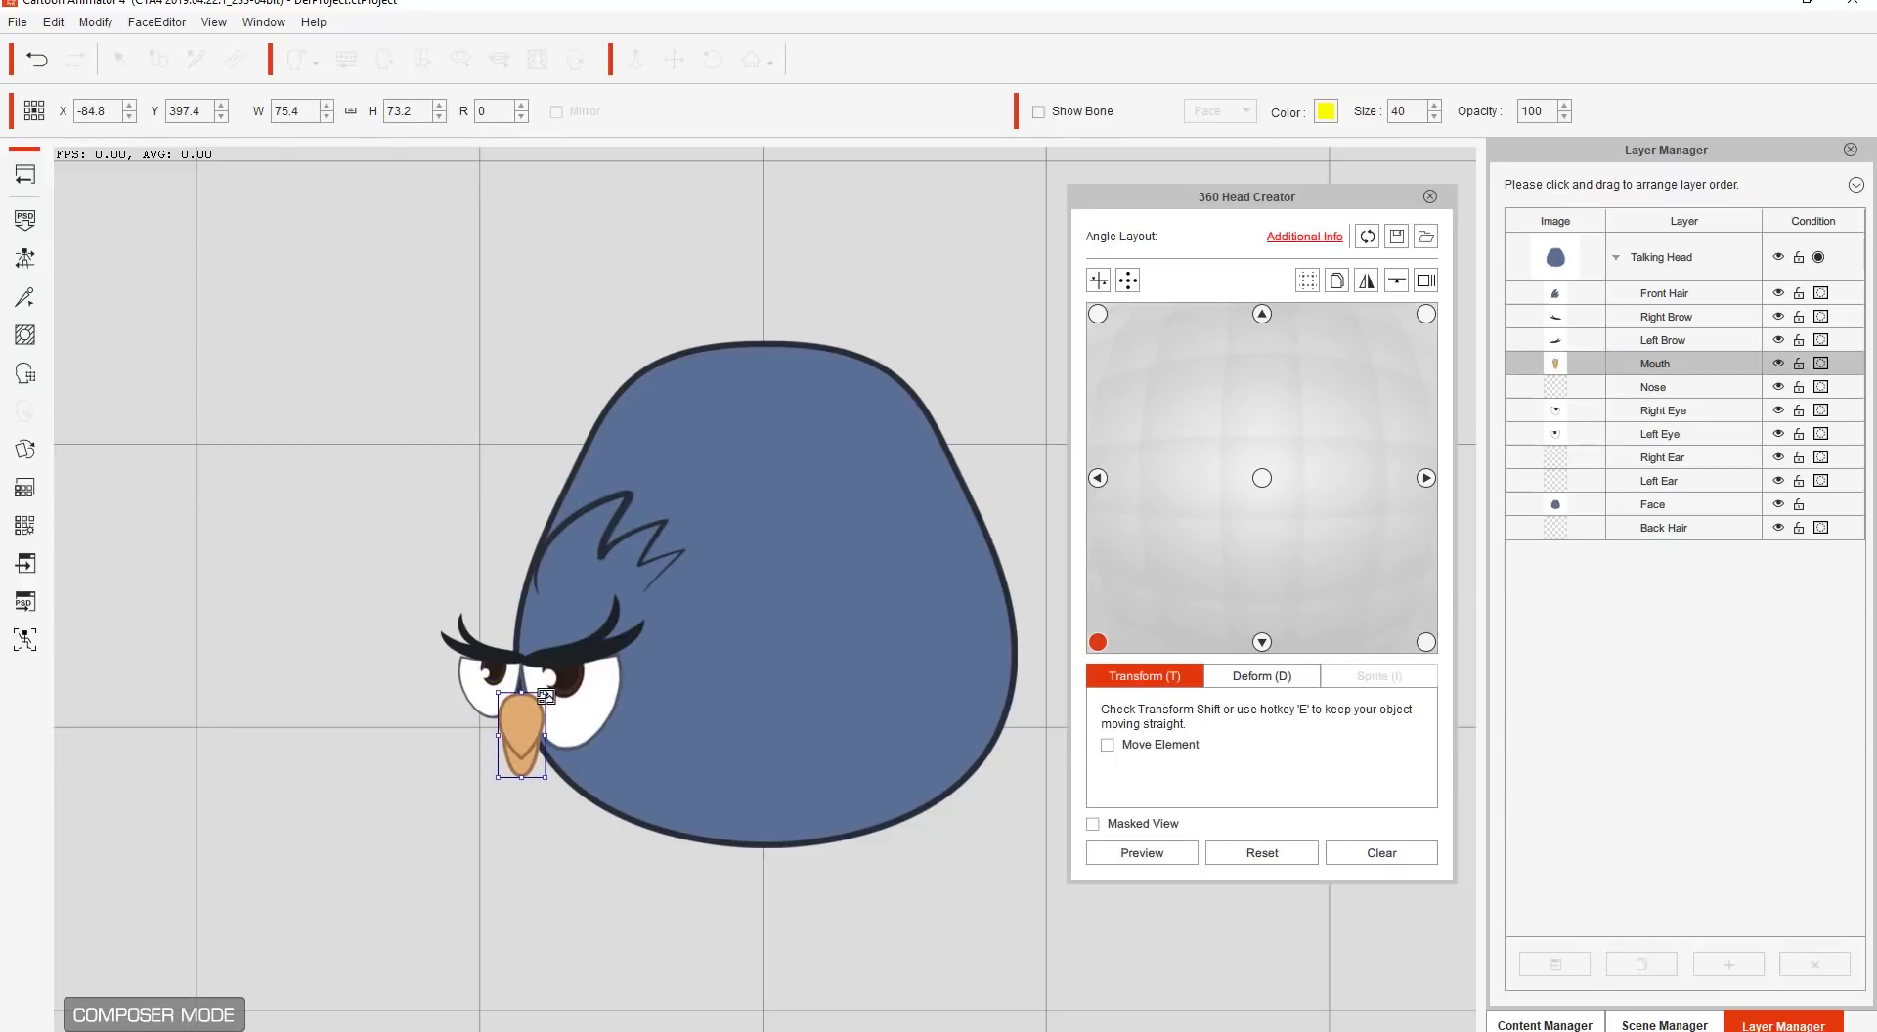
click(495, 691)
drag(491, 691, 493, 694)
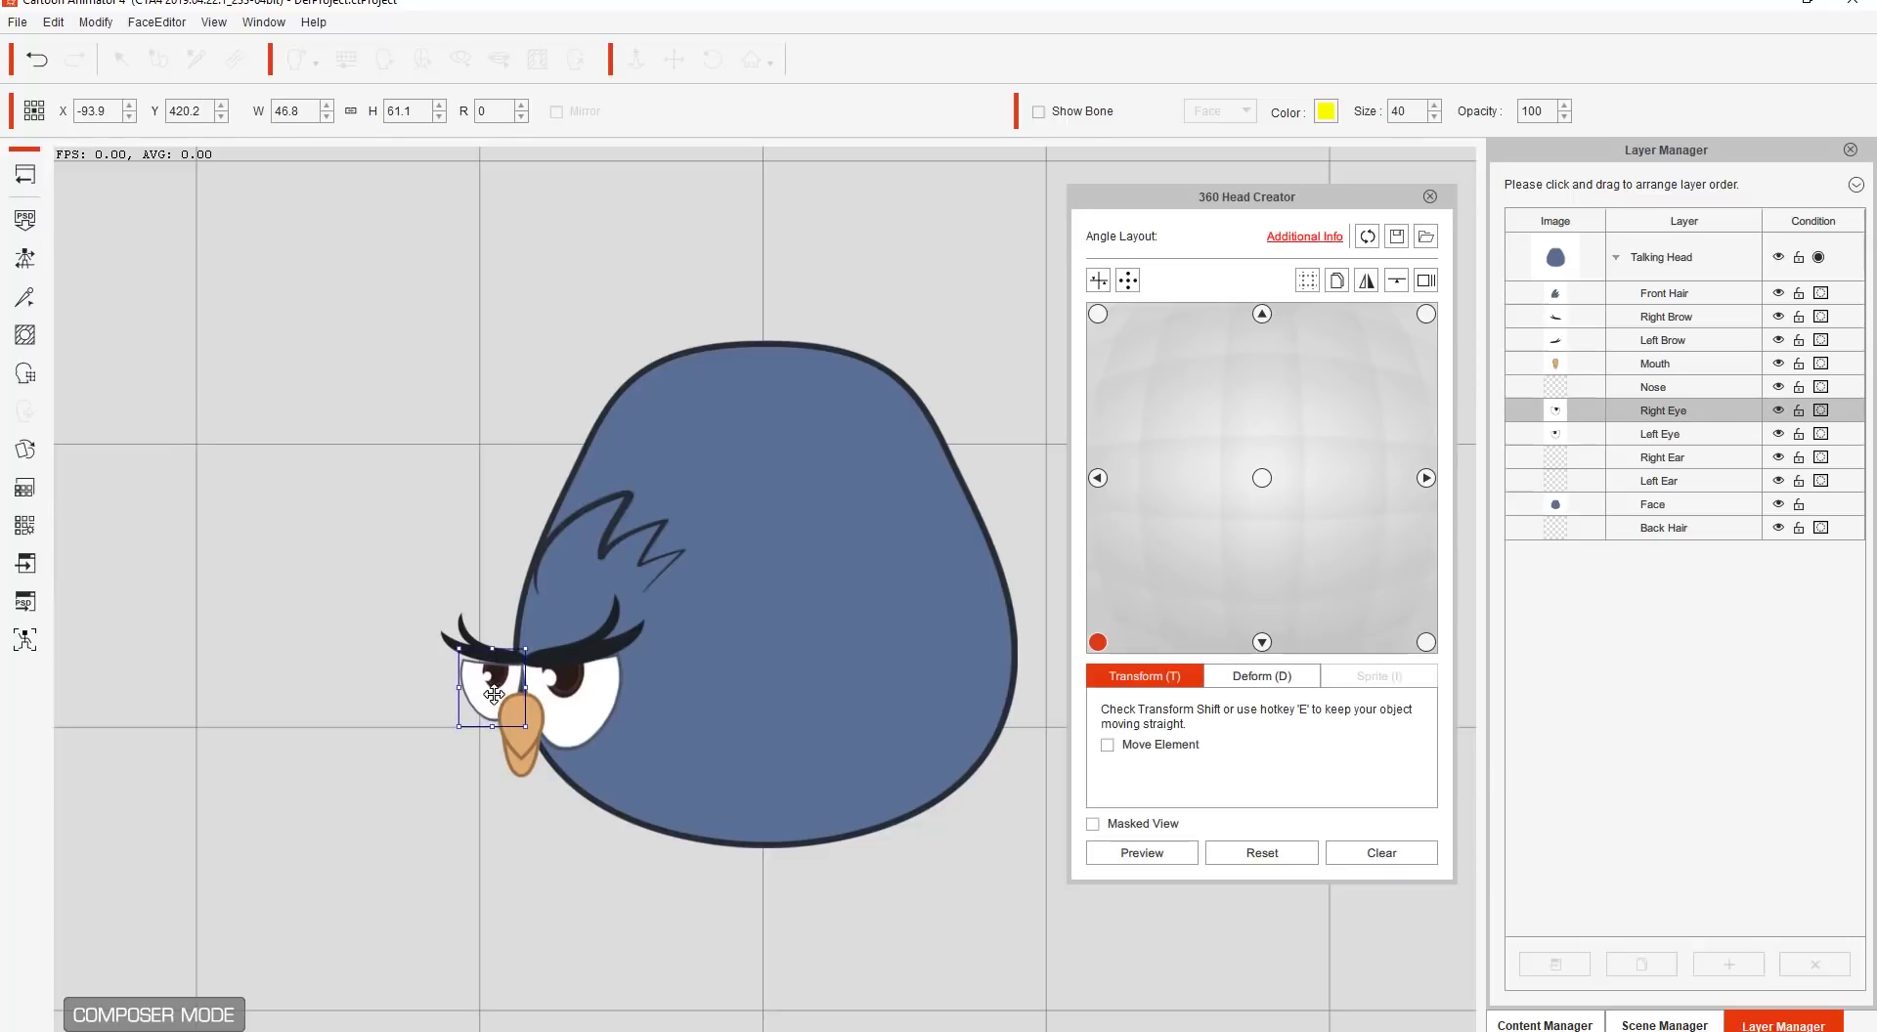
Step: Mirror all elements of the lower-left angle to the lower-right with Transform, Deform, Sprite and Layer, and preview the head turn
click(1366, 280)
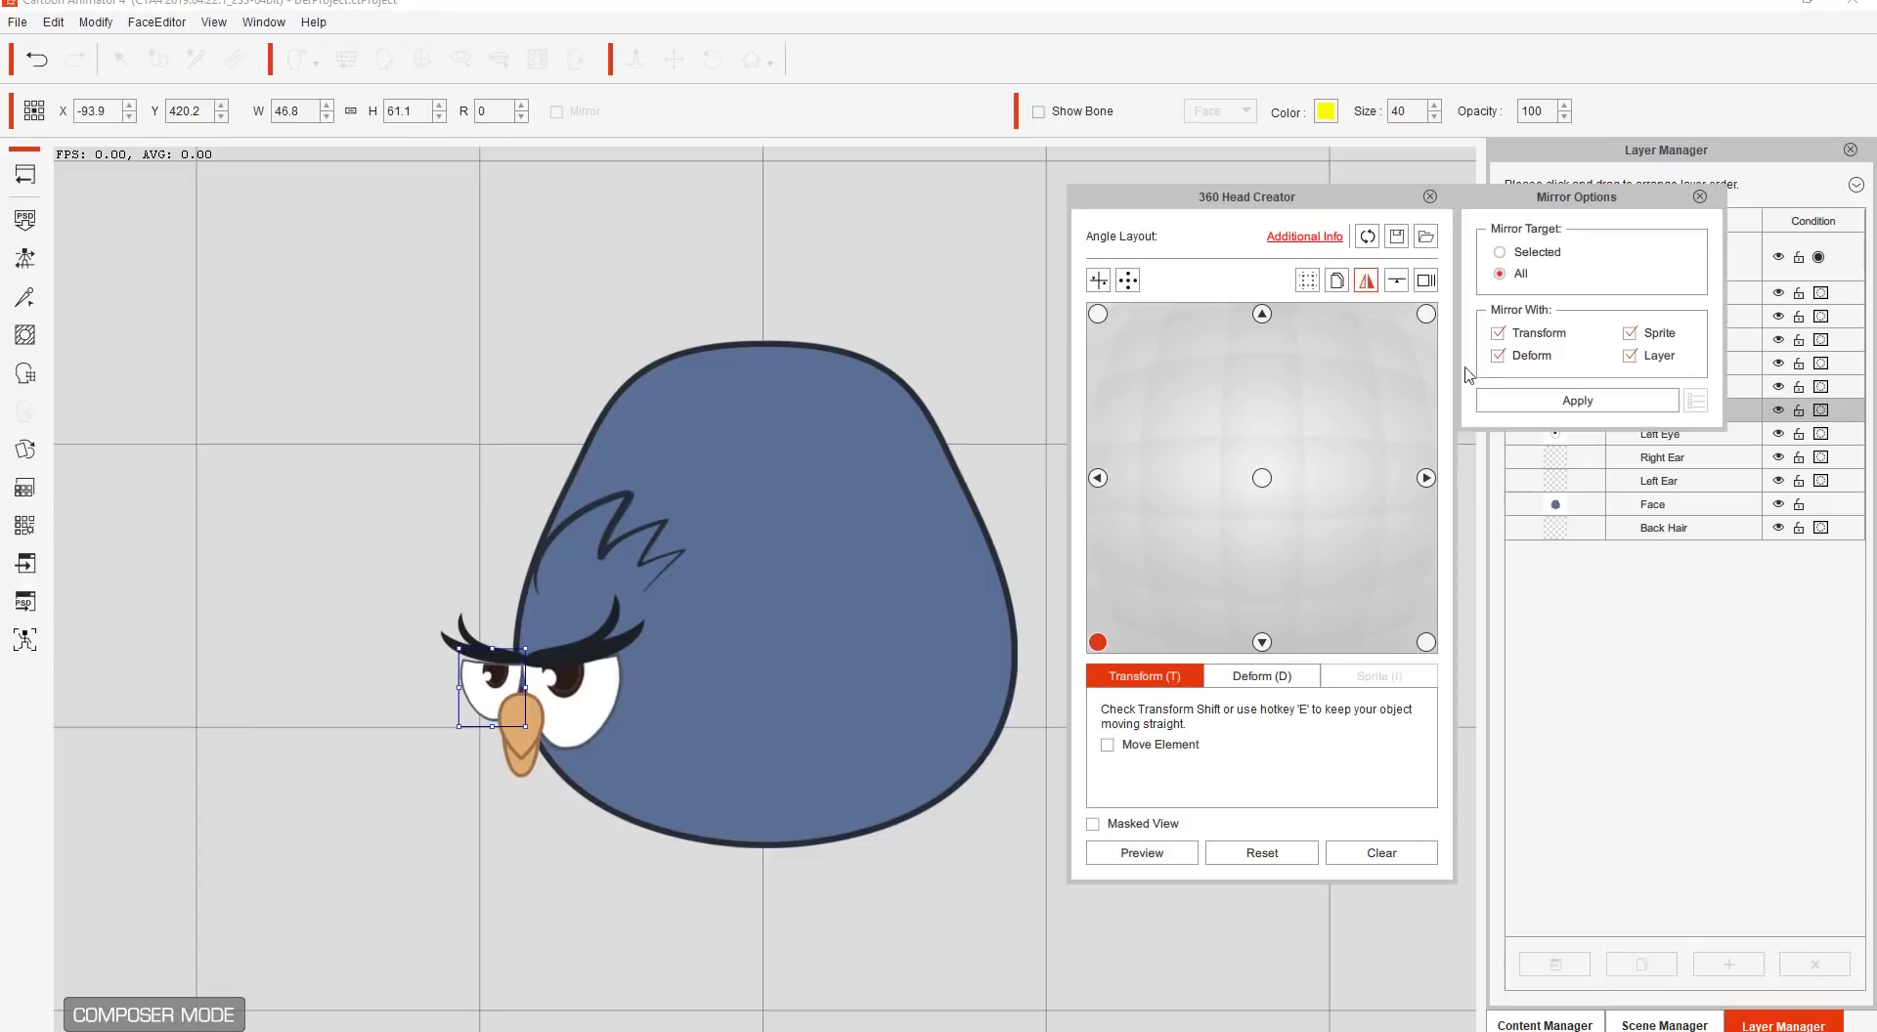
click(1567, 399)
click(1574, 401)
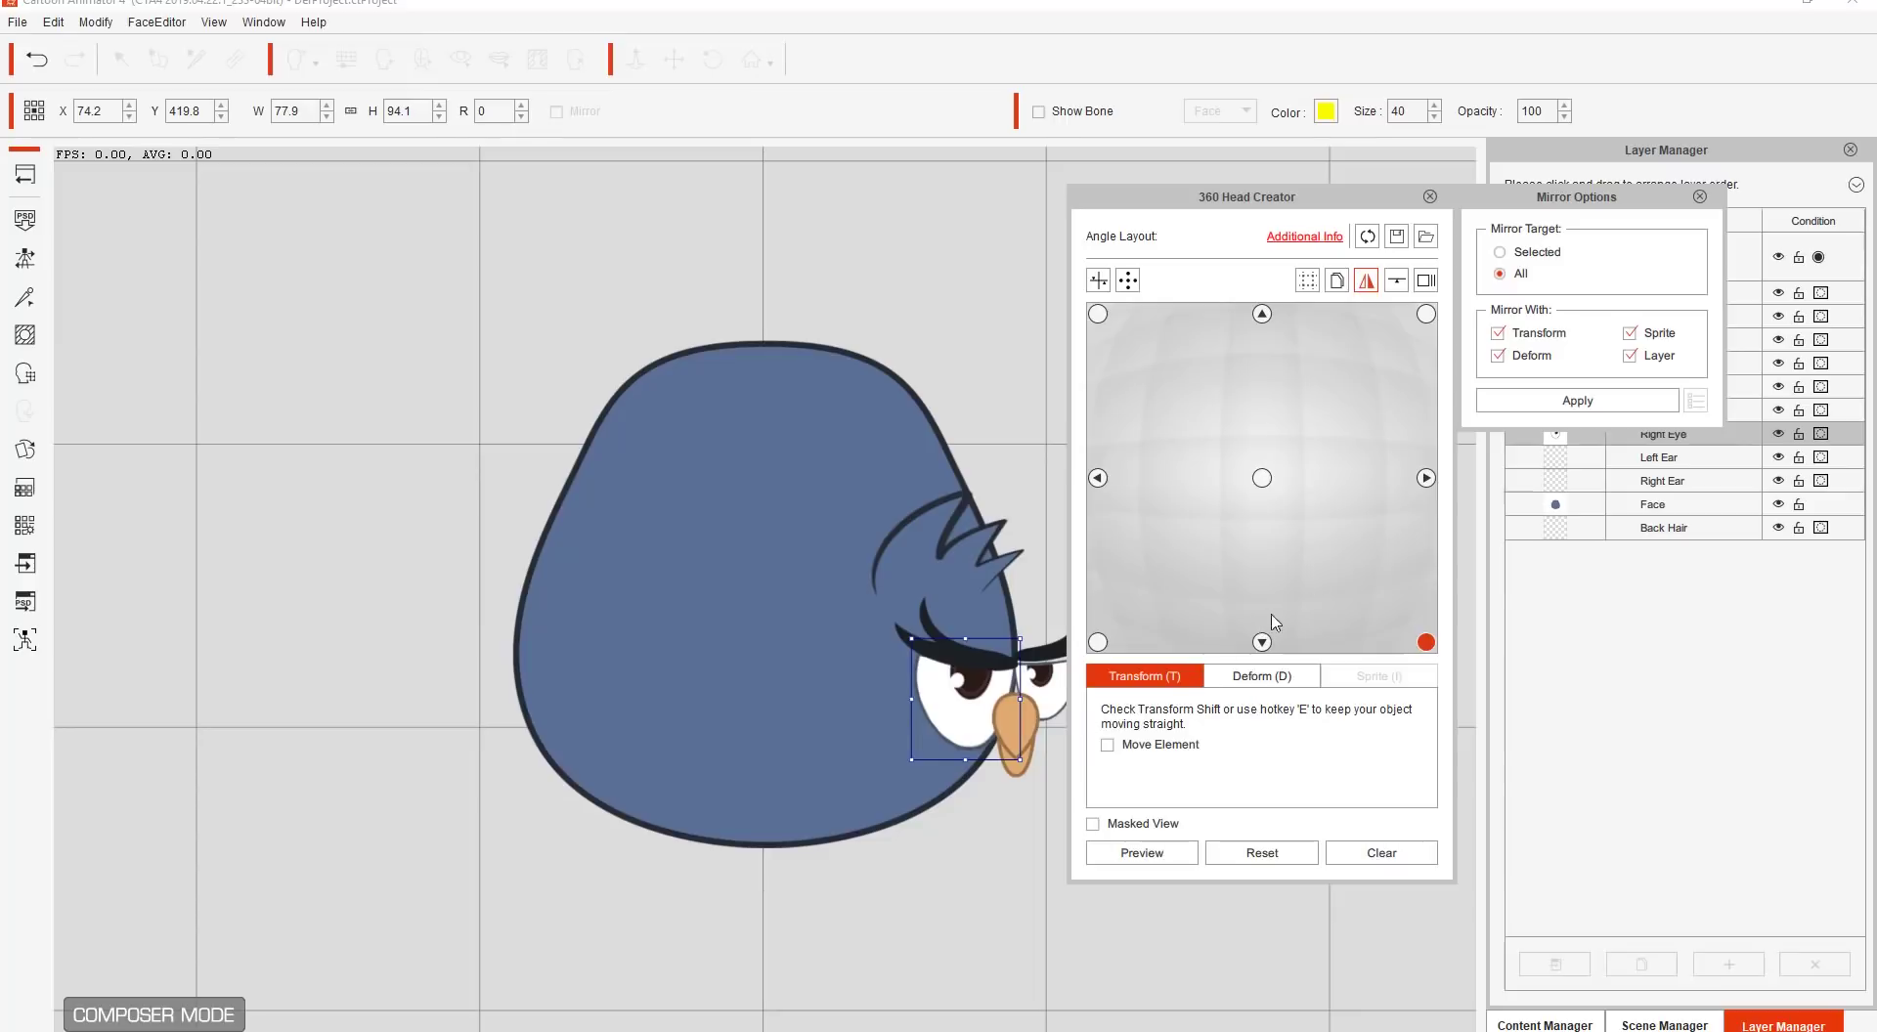
click(1183, 850)
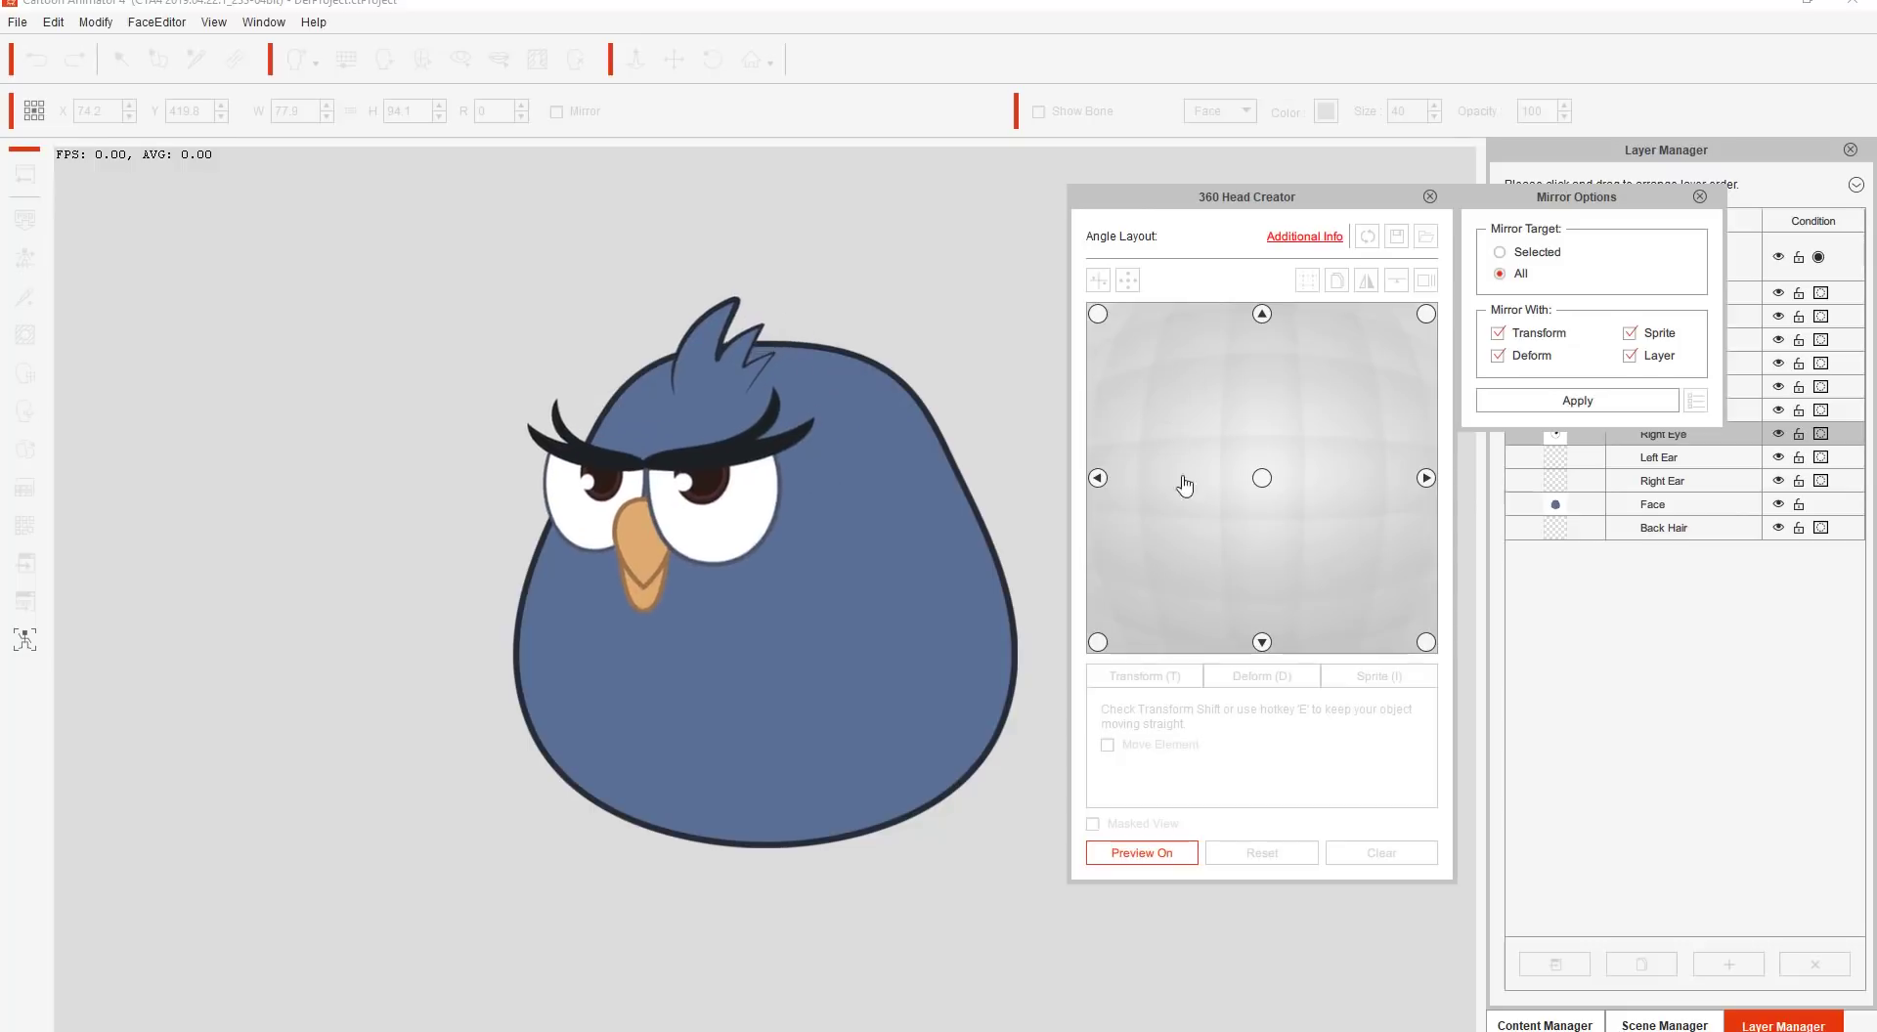
click(1263, 435)
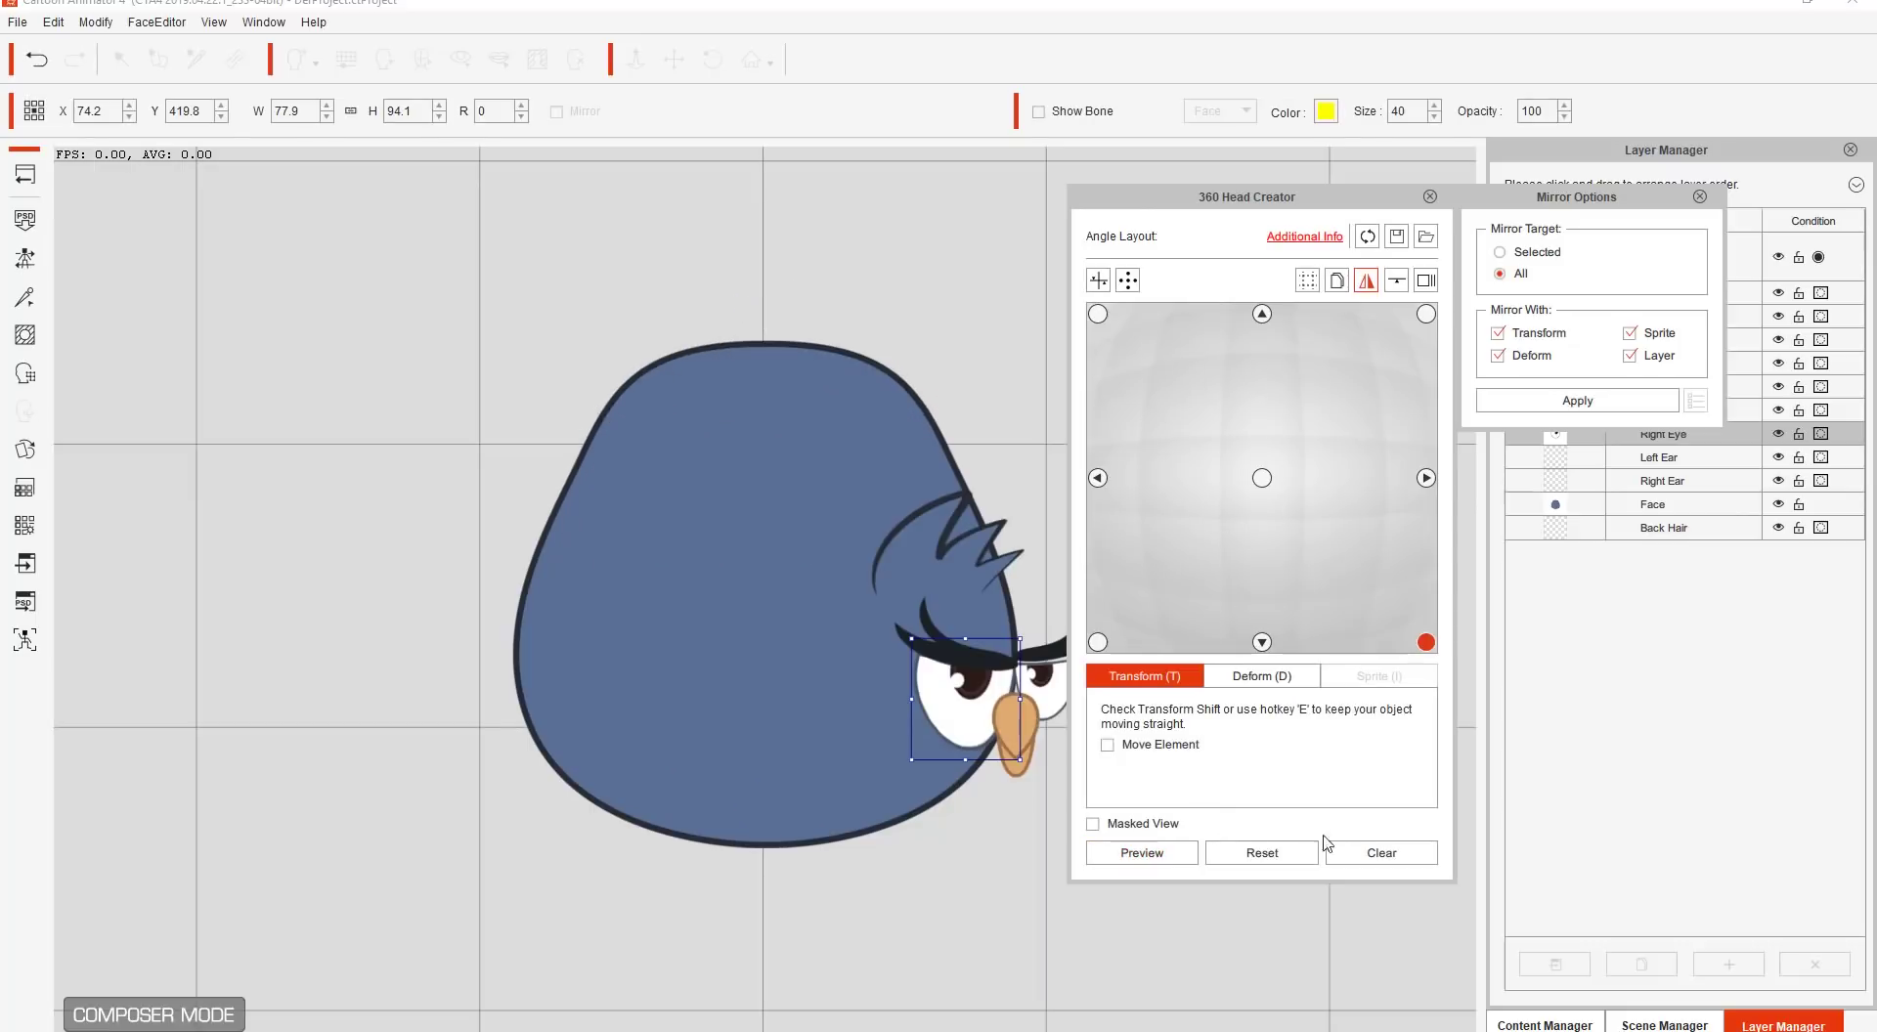
Step: Return to Stage mode and turn the Owl's head slightly downward with the Face Key Editor's head rotation gizmo
click(1430, 198)
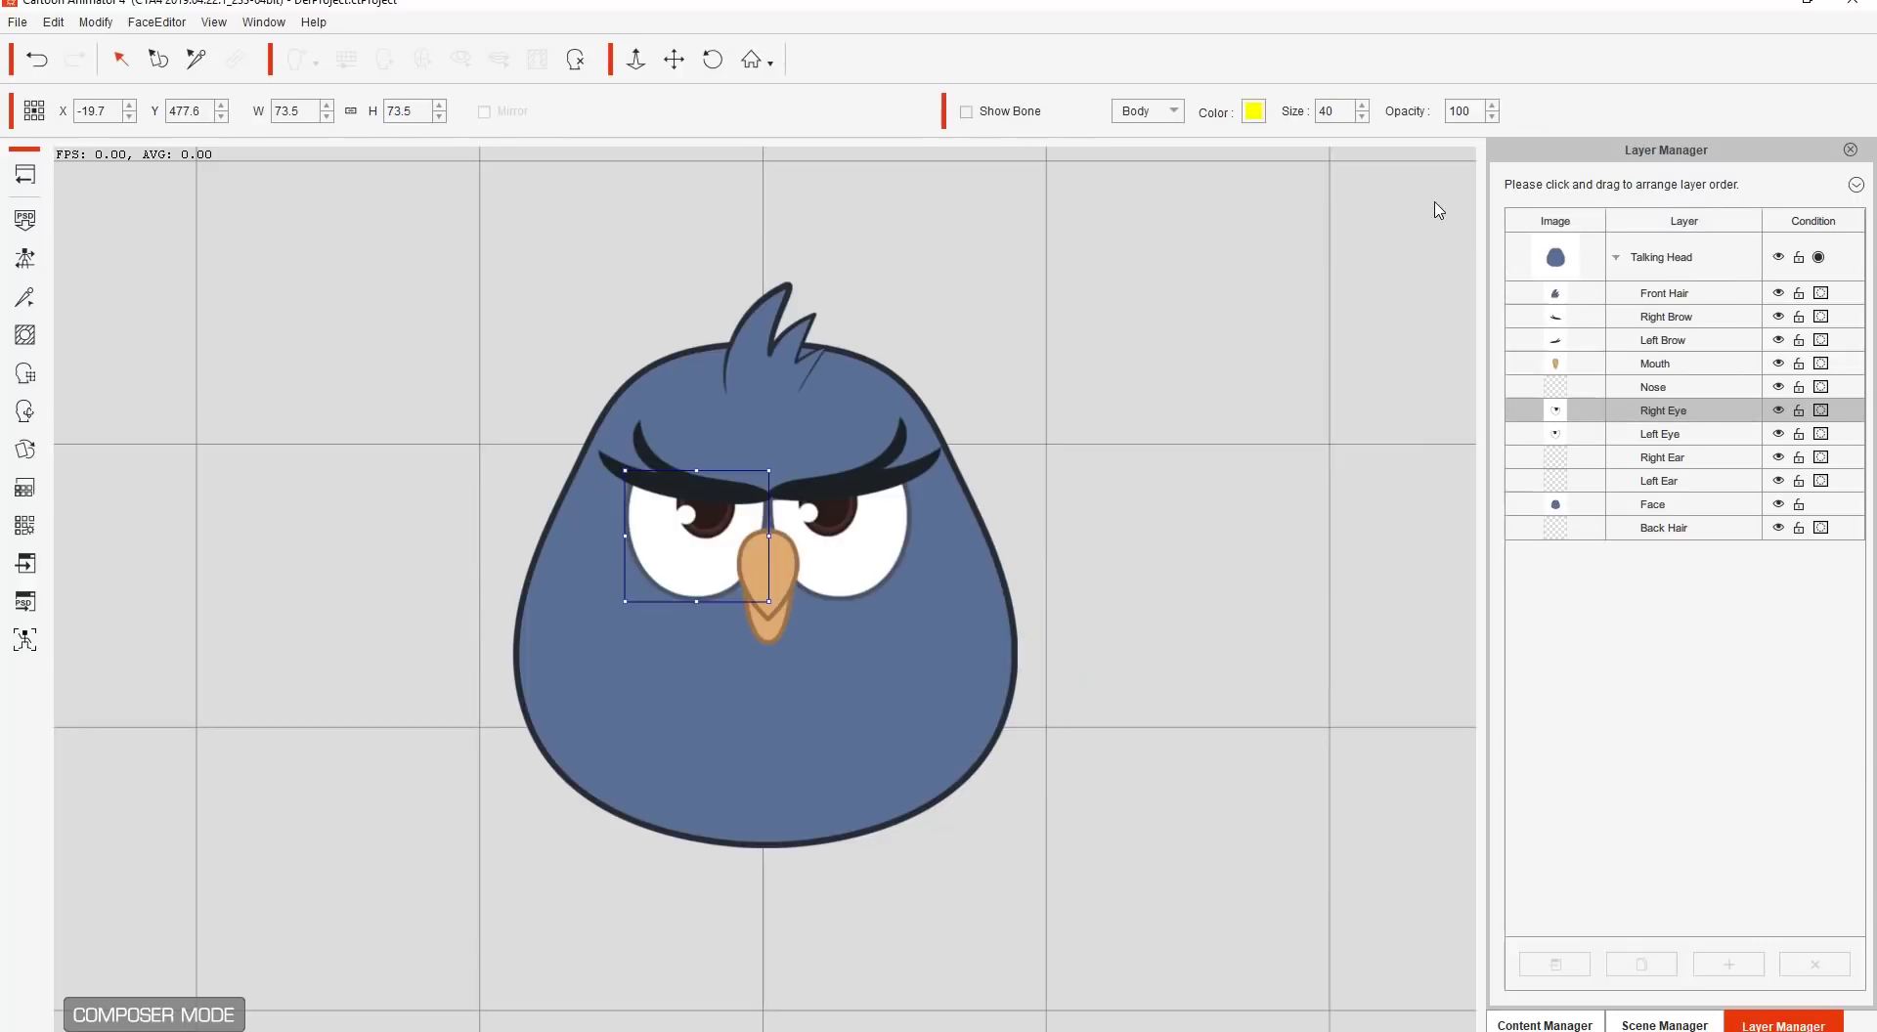
click(30, 180)
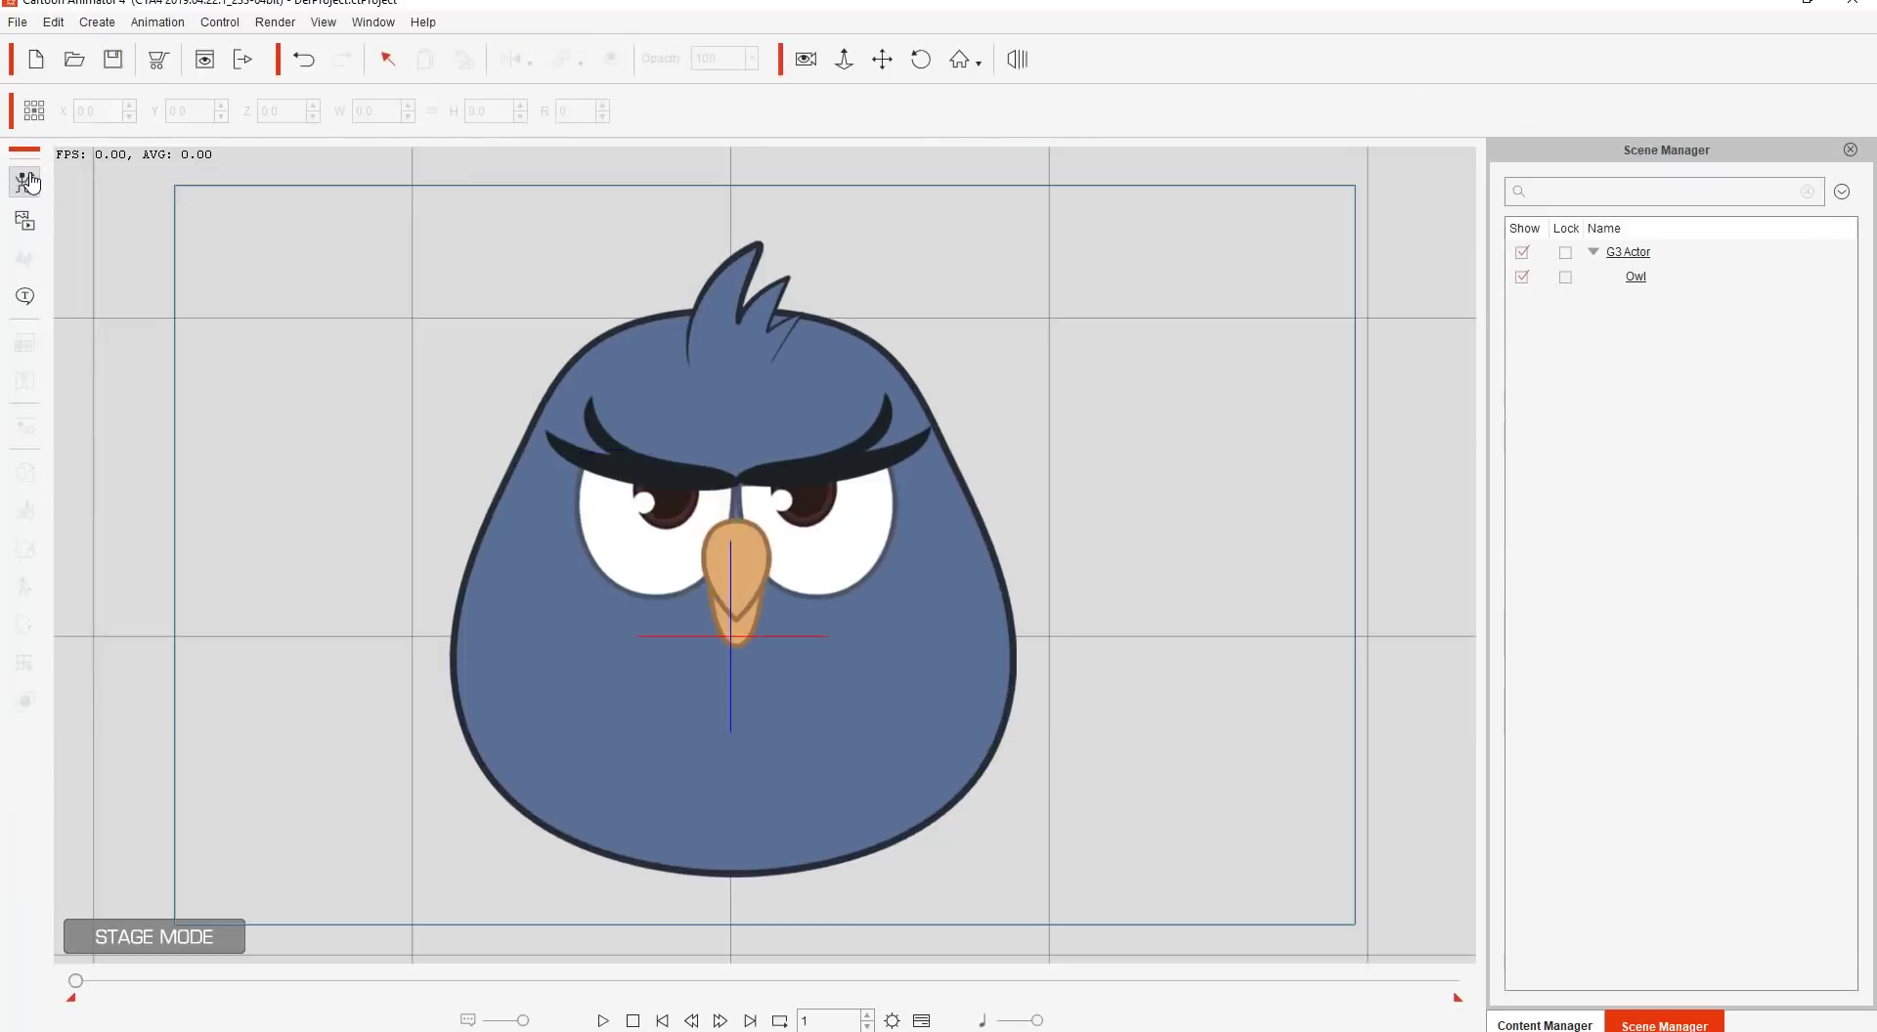
click(700, 591)
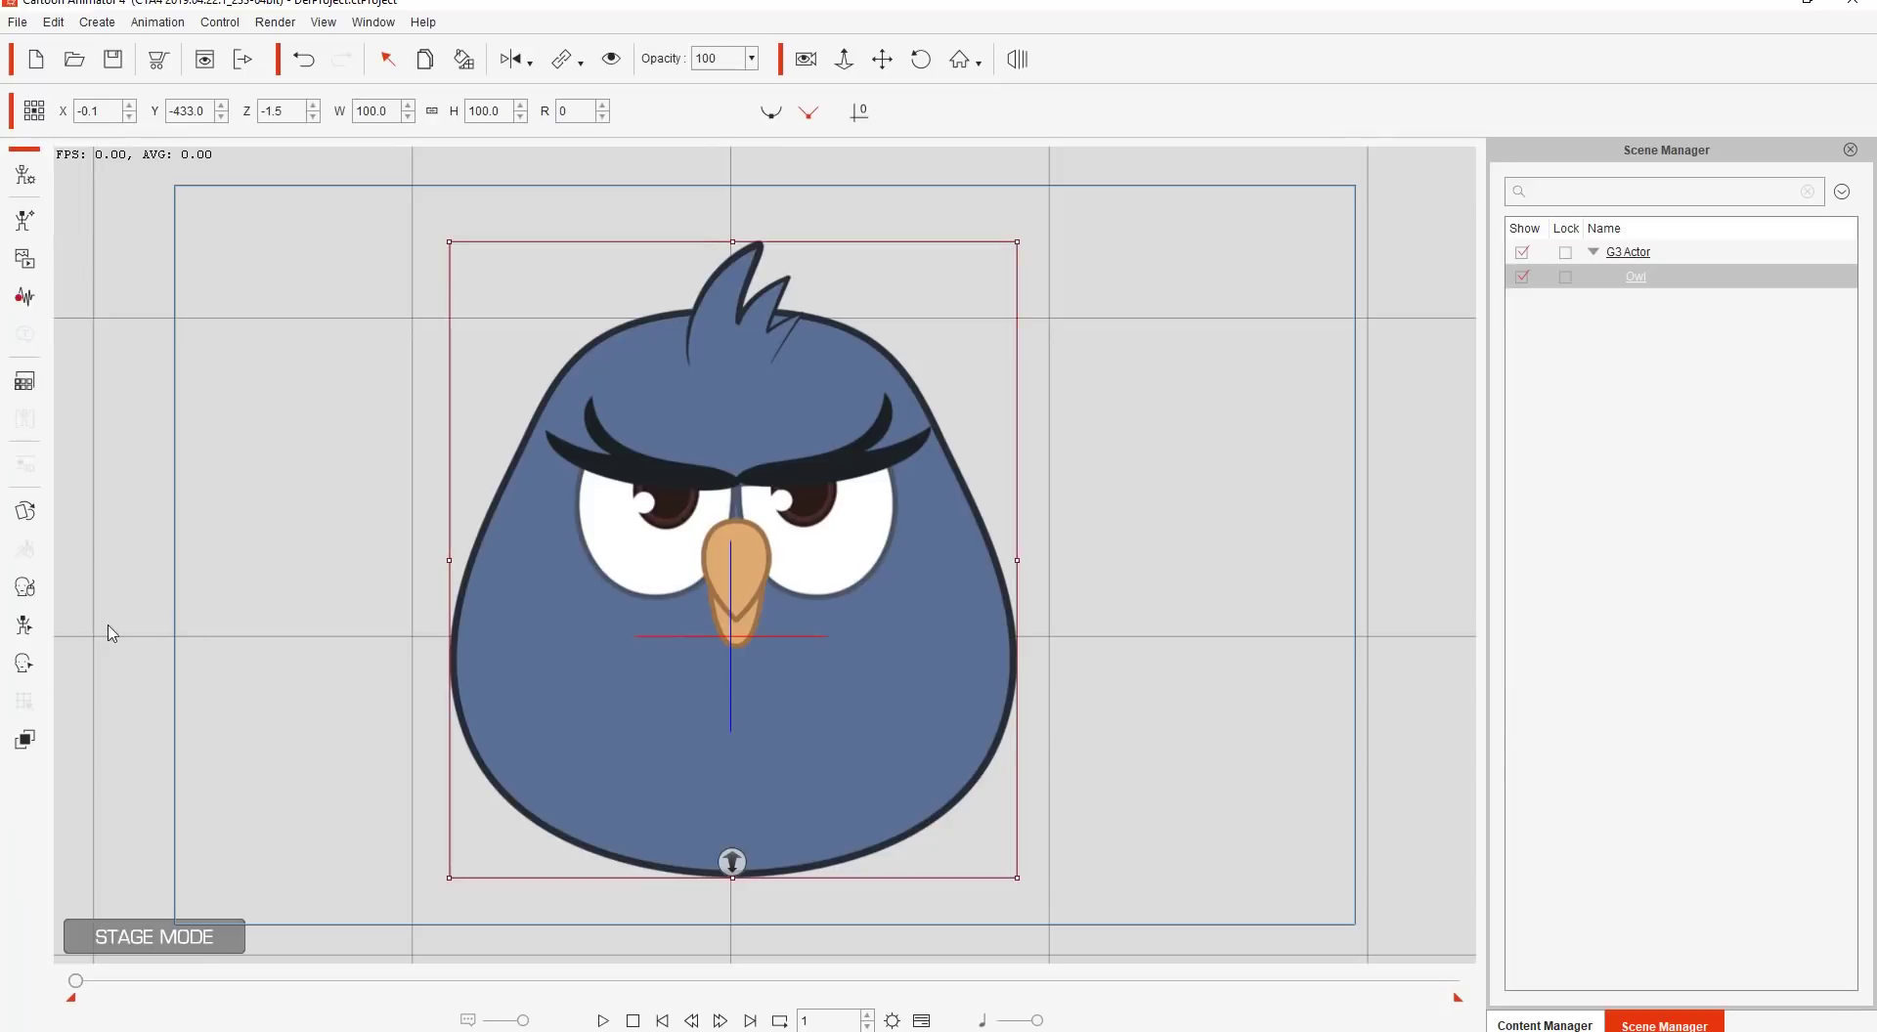
click(24, 666)
mouse_move(720, 867)
mouse_down()
mouse_move(724, 775)
mouse_move(627, 883)
mouse_move(629, 978)
mouse_move(971, 913)
mouse_move(684, 953)
mouse_move(653, 781)
mouse_move(788, 754)
mouse_move(658, 880)
mouse_move(859, 1006)
mouse_move(684, 989)
mouse_move(772, 996)
mouse_move(743, 1006)
mouse_move(813, 914)
mouse_move(801, 685)
mouse_move(626, 625)
mouse_move(510, 650)
mouse_move(512, 862)
mouse_move(783, 990)
mouse_move(707, 862)
mouse_move(692, 894)
mouse_move(719, 897)
mouse_up()
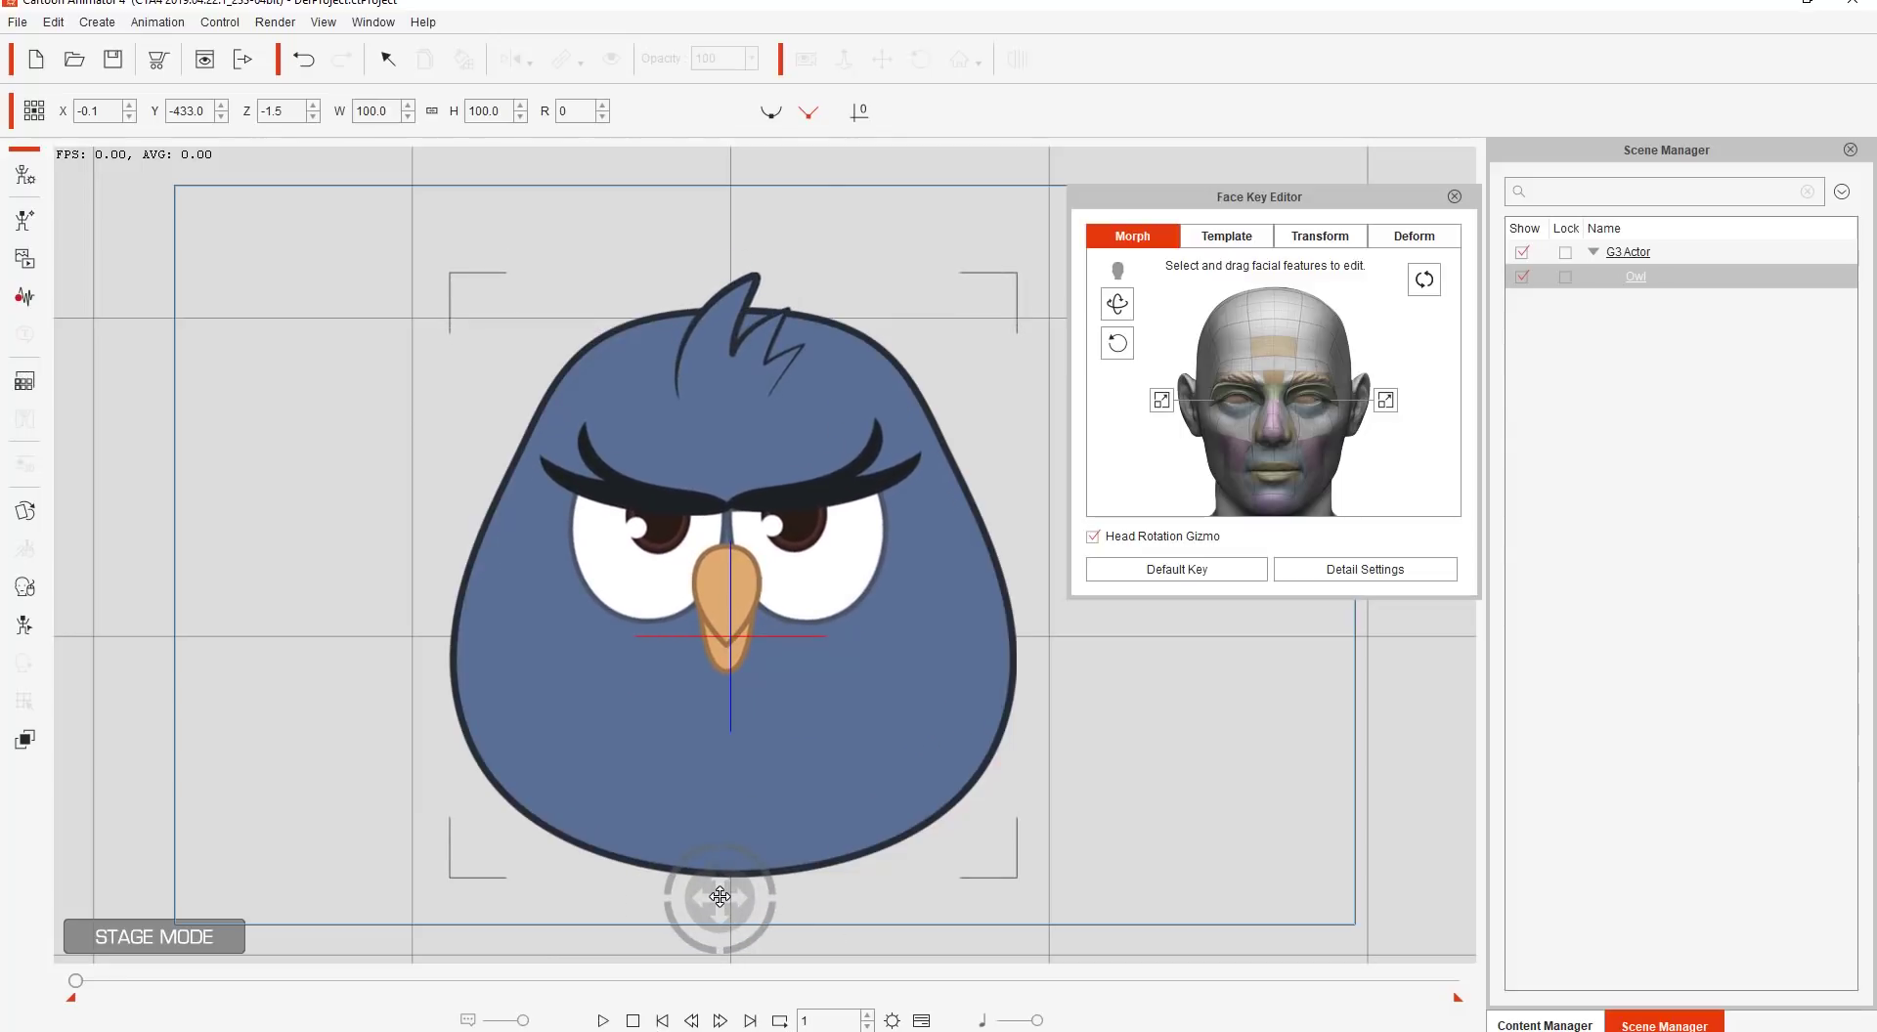